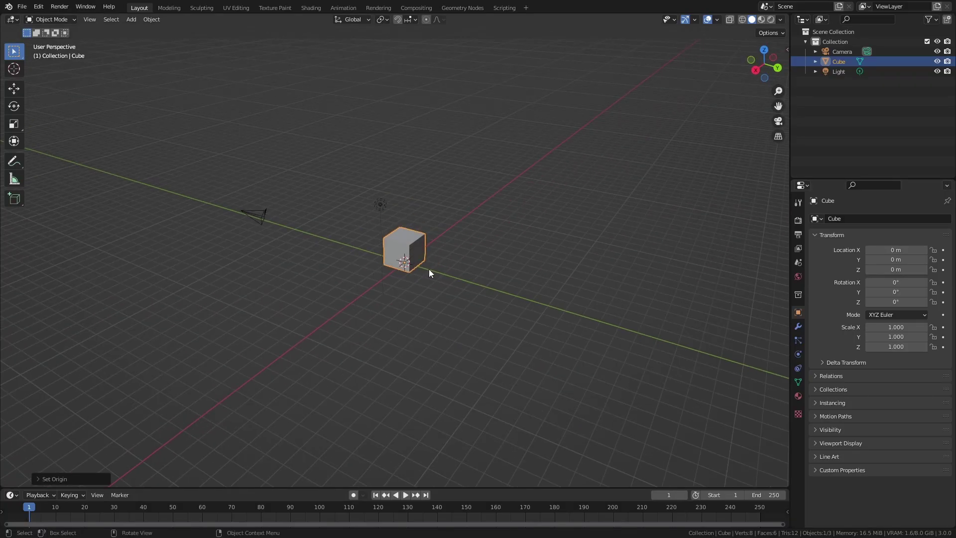
# Set the cube's dimensions to 6.5 m in X, 8 m in Y and 2.75 m in Z.
pyautogui.press('n')
pyautogui.moveTo(729, 214); pyautogui.dragTo(761, 214)
pyautogui.hotkey('ctrl', 'z')
pyautogui.press('KP_1')
pyautogui.scroll(5, 471, 237)
pyautogui.click(725, 213)
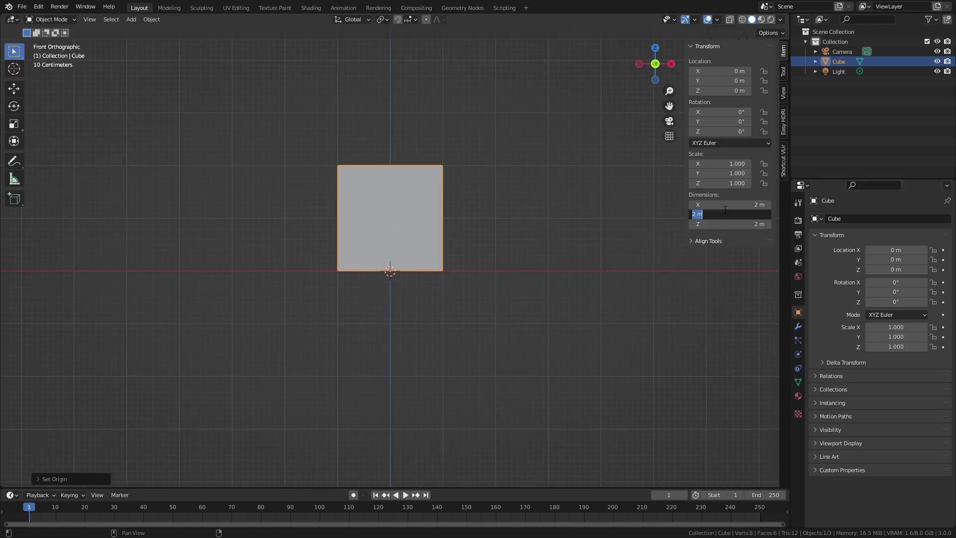
pyautogui.press('Return')
pyautogui.click(728, 205)
pyautogui.write('6.5')
pyautogui.press('Return')
pyautogui.click(732, 224)
pyautogui.write('2.75')
pyautogui.click(737, 214)
pyautogui.write('8')
pyautogui.moveTo(176, 292); pyautogui.dragTo(435, 312, button='middle')
# Duplicate the box in place and set the copy's dimensions to 3 m in X and 5.5 m in Y.
pyautogui.hotkey('shift', 'd')
pyautogui.press('Escape')
pyautogui.press('KP_7')
pyautogui.click(728, 205)
pyautogui.write('3')
pyautogui.press('Return')
pyautogui.click(721, 214)
pyautogui.write('5.5')
pyautogui.press('Return')
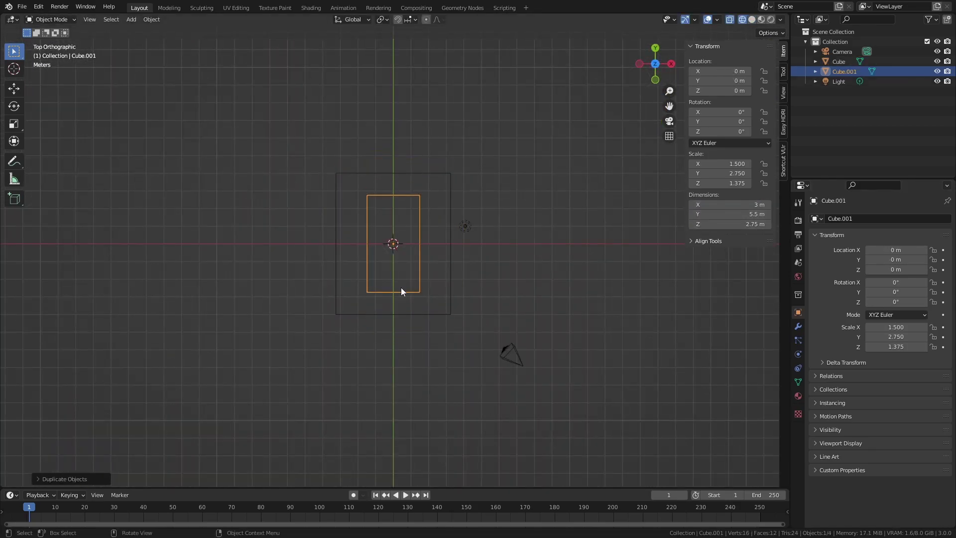
# Snap the smaller box into the negative-X, positive-Y corner of the larger box and open its mesh for editing.
pyautogui.click(14, 88)
pyautogui.click(411, 20)
pyautogui.click(409, 55)
pyautogui.keyDown('ctrl'); pyautogui.moveTo(407, 224); pyautogui.dragTo(337, 175); pyautogui.keyUp('ctrl')
pyautogui.scroll(3, 208, 259)
pyautogui.press('Tab')
pyautogui.rightClick(353, 86)
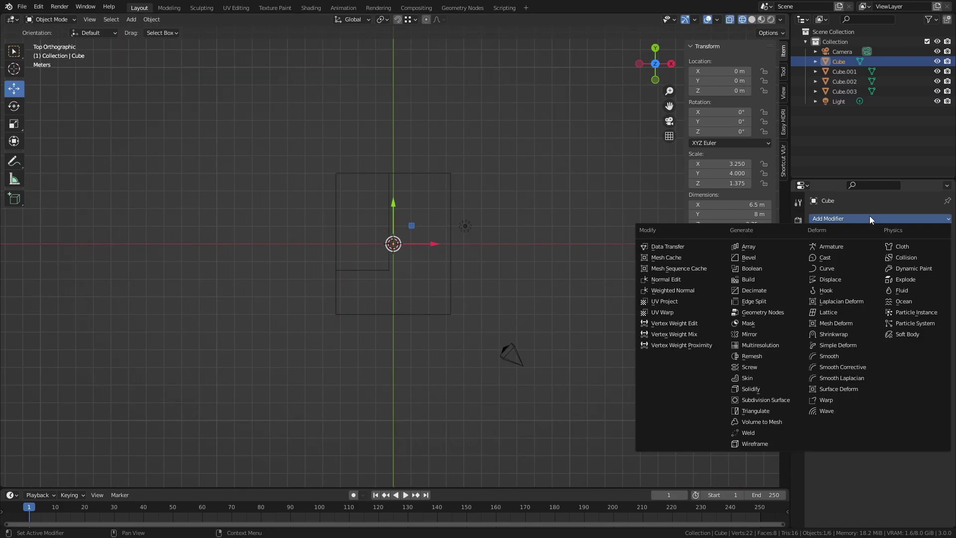
# Add a 0.3 m Solidify modifier with even thickness and high-quality normals to the outer walls and flip their normals.
pyautogui.click(765, 388)
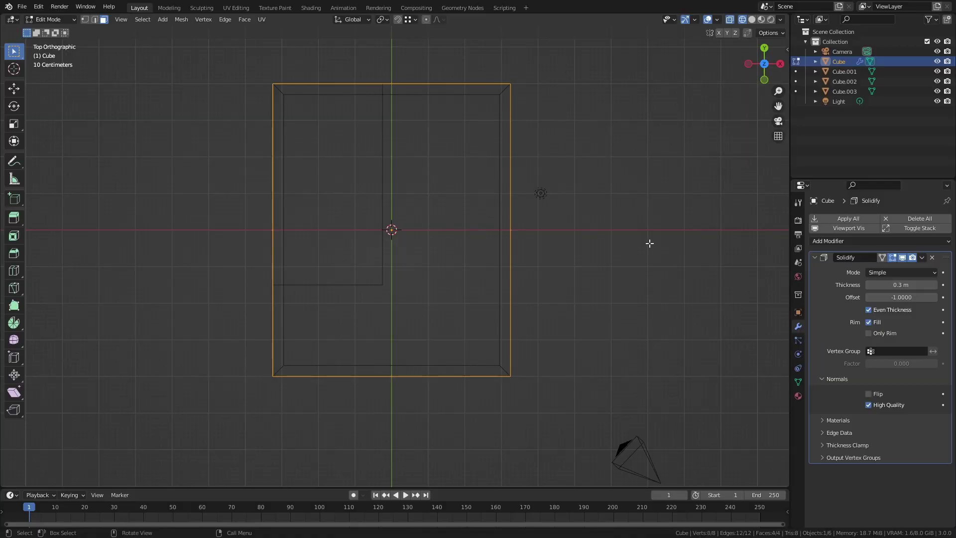
pyautogui.click(769, 32)
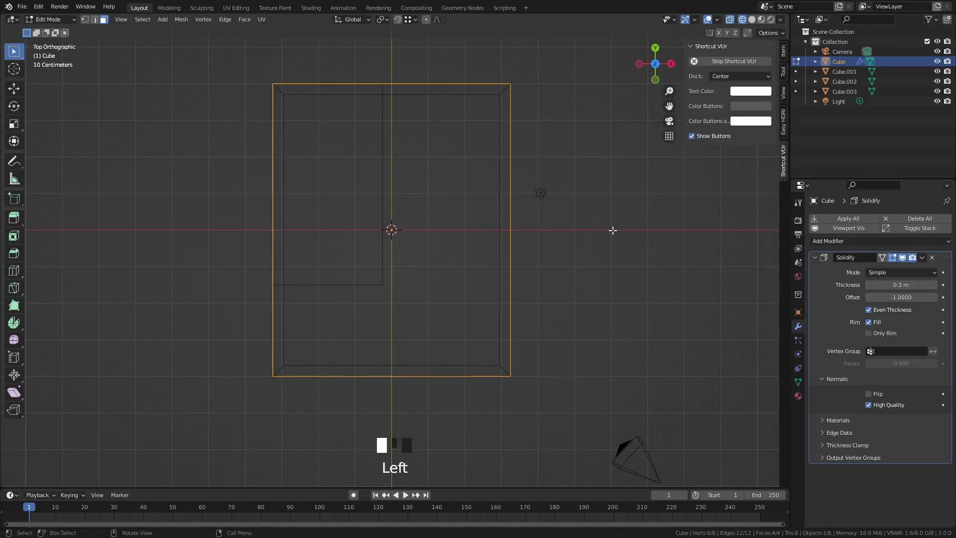
pyautogui.hotkey('alt', 'n')
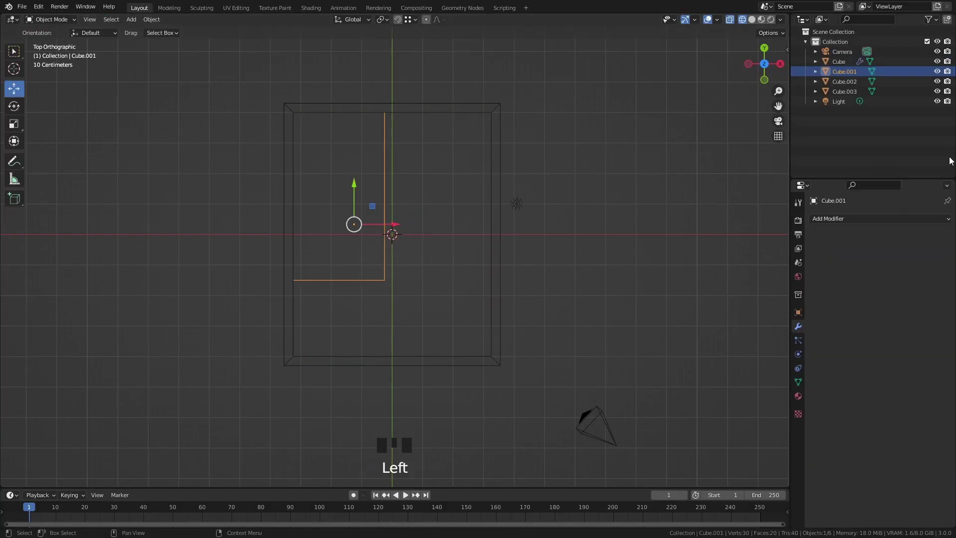
# Add a Solidify modifier with 0.15 m thickness to the inner partition walls and apply their object transform.
pyautogui.click(881, 240)
pyautogui.click(747, 371)
pyautogui.click(901, 284)
pyautogui.press('Right')
pyautogui.press('Right')
pyautogui.hotkey('ctrl', 'a')
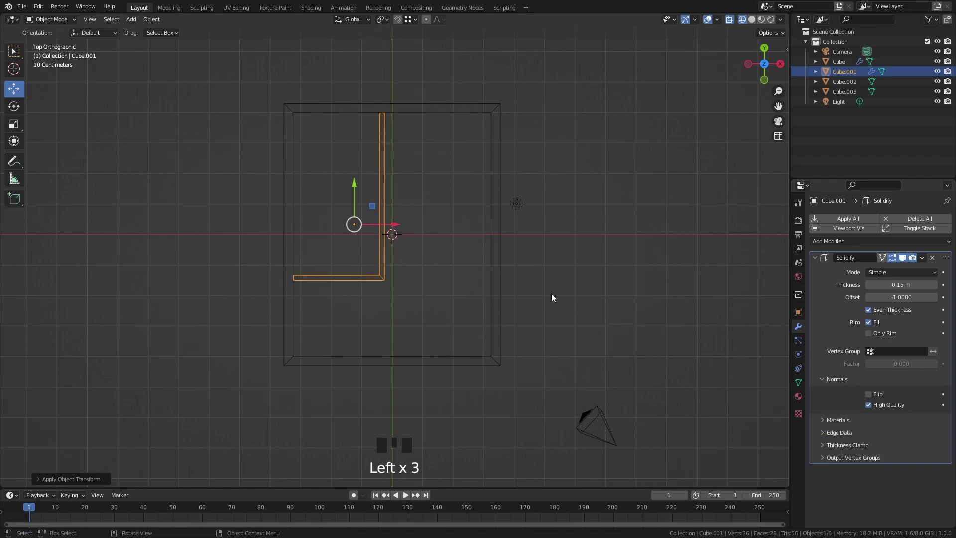
# Flip the normals of all faces of the inner partition walls.
pyautogui.press('Tab')
pyautogui.press('a')
pyautogui.hotkey('alt', 'n')
pyautogui.click(364, 209)
pyautogui.press('Tab')
pyautogui.scroll(1, 374, 210)
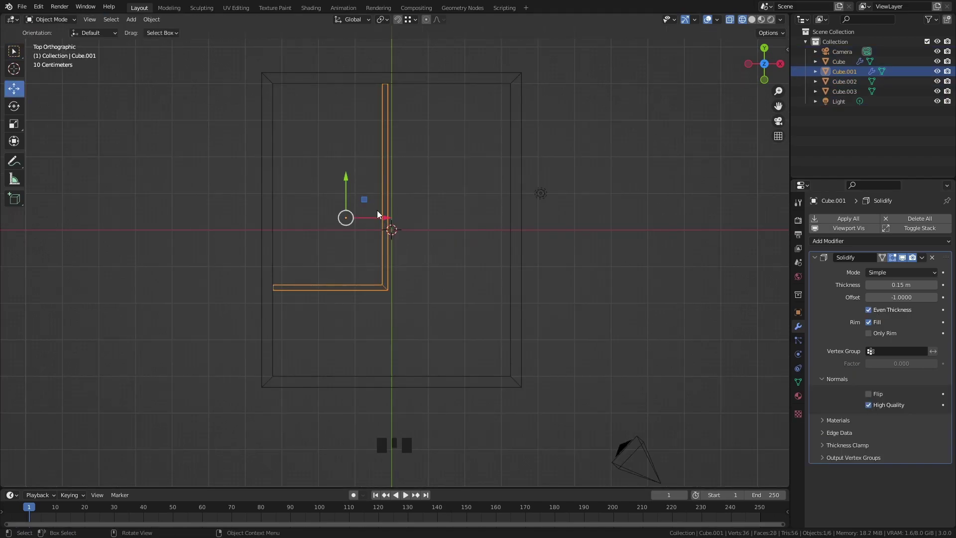
# Display the model in solid shading and move the first edge of the ceiling out to the outer wall face.
pyautogui.hotkey('shift', 'z')
pyautogui.click(510, 258)
pyautogui.moveTo(485, 246); pyautogui.dragTo(516, 262, button='middle')
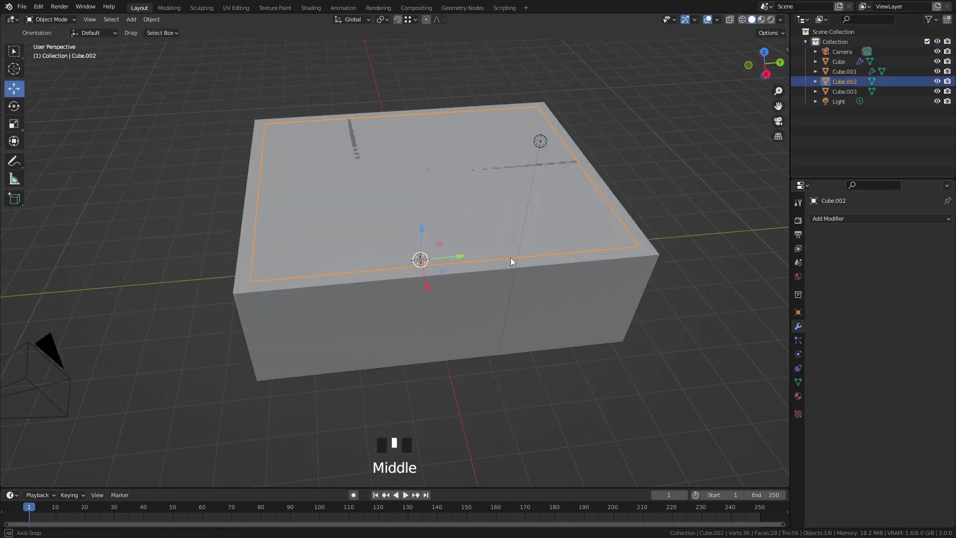
pyautogui.press('Tab')
pyautogui.click(260, 180)
pyautogui.click(94, 19)
pyautogui.click(258, 204)
pyautogui.click(14, 89)
pyautogui.moveTo(298, 196); pyautogui.dragTo(286, 198)
# Move the ceiling's remaining three edges out to the outer faces of the walls.
pyautogui.click(586, 174)
pyautogui.moveTo(620, 163); pyautogui.dragTo(634, 161)
pyautogui.moveTo(547, 209); pyautogui.dragTo(599, 202, button='middle')
pyautogui.moveTo(571, 196); pyautogui.dragTo(582, 199)
pyautogui.moveTo(528, 201); pyautogui.dragTo(578, 206, button='middle')
pyautogui.click(252, 211)
pyautogui.moveTo(302, 167); pyautogui.dragTo(289, 167)
pyautogui.press('Tab')
# Edit the floor mesh and move its outer edges out to the outer faces of the walls.
pyautogui.moveTo(448, 279); pyautogui.dragTo(491, 335, button='middle')
pyautogui.click(447, 224)
pyautogui.press('Tab')
pyautogui.moveTo(407, 190); pyautogui.dragTo(393, 190)
pyautogui.scroll(2, 506, 233)
pyautogui.keyDown('shift'); pyautogui.click(597, 190); pyautogui.keyUp('shift')
pyautogui.keyDown('shift'); pyautogui.click(657, 396); pyautogui.keyUp('shift')
pyautogui.moveTo(657, 396); pyautogui.dragTo(506, 231, button='middle')
pyautogui.click(503, 214)
pyautogui.press('3')
pyautogui.press('Delete')
pyautogui.click(504, 200)
pyautogui.moveTo(551, 132); pyautogui.dragTo(367, 272)
pyautogui.click(366, 273)
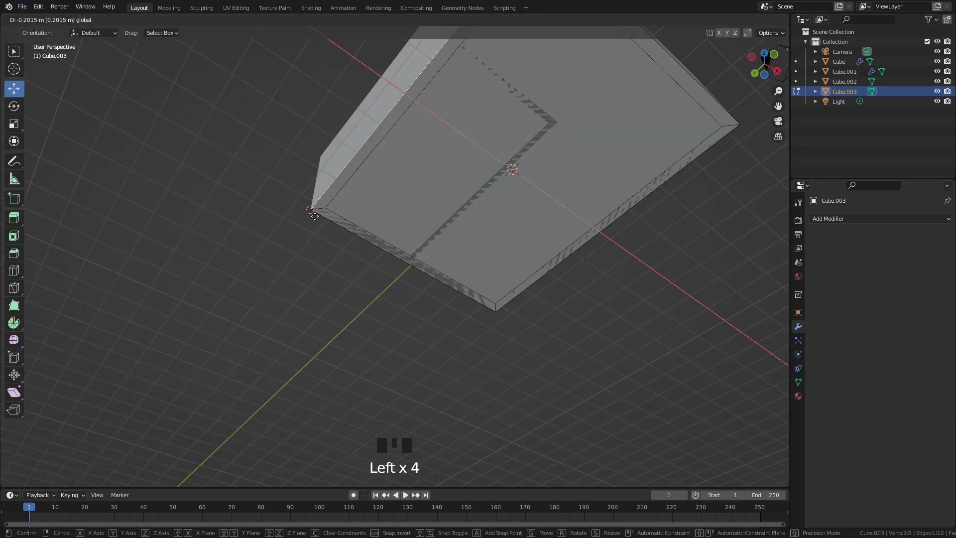
# Cut across the first corner of the floor's border with the Knife and nudge its corner vertex into line.
pyautogui.keyDown('shift'); pyautogui.moveTo(366, 272); pyautogui.dragTo(542, 160, button='middle'); pyautogui.keyUp('shift')
pyautogui.press('k')
pyautogui.press('k')
pyautogui.click(520, 145)
pyautogui.moveTo(596, 43); pyautogui.dragTo(572, 149, button='middle')
pyautogui.keyDown('shift'); pyautogui.moveTo(573, 150); pyautogui.dragTo(562, 226, button='middle'); pyautogui.keyUp('shift')
pyautogui.press('k')
pyautogui.scroll(2, 580, 269)
pyautogui.moveTo(585, 235); pyautogui.dragTo(587, 233)
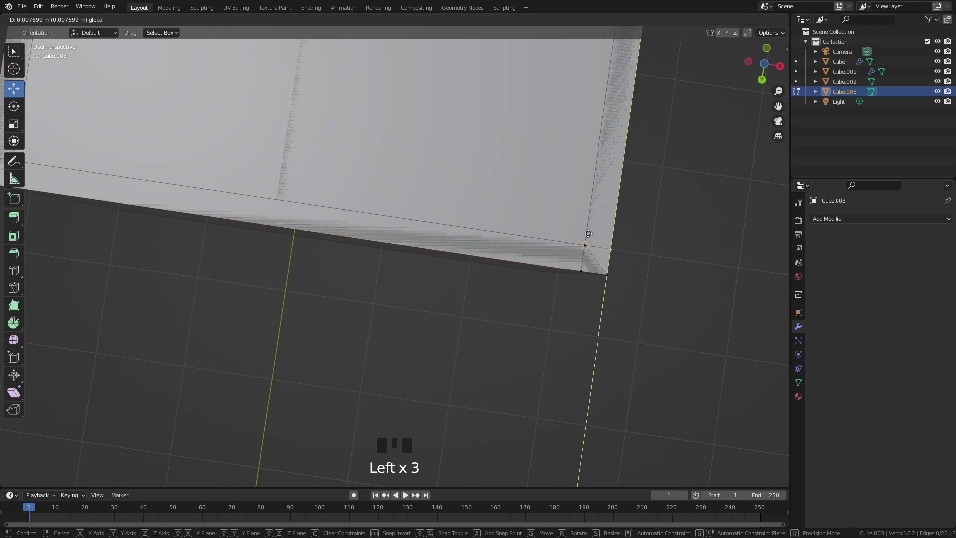
pyautogui.click(587, 232)
# Cut the remaining corners of the floor's border with the Knife and move the inner corner vertex outward.
pyautogui.keyDown('shift'); pyautogui.moveTo(721, 199); pyautogui.dragTo(497, 309, button='middle'); pyautogui.keyUp('shift')
pyautogui.press('k')
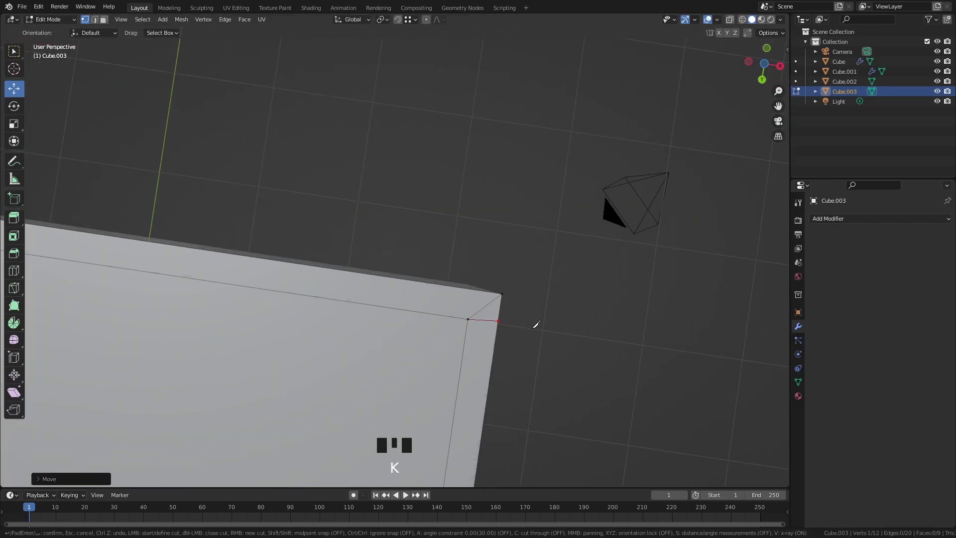
pyautogui.click(536, 324)
pyautogui.press('k')
pyautogui.scroll(-5, 245, 450)
pyautogui.scroll(5, 399, 322)
pyautogui.press('k')
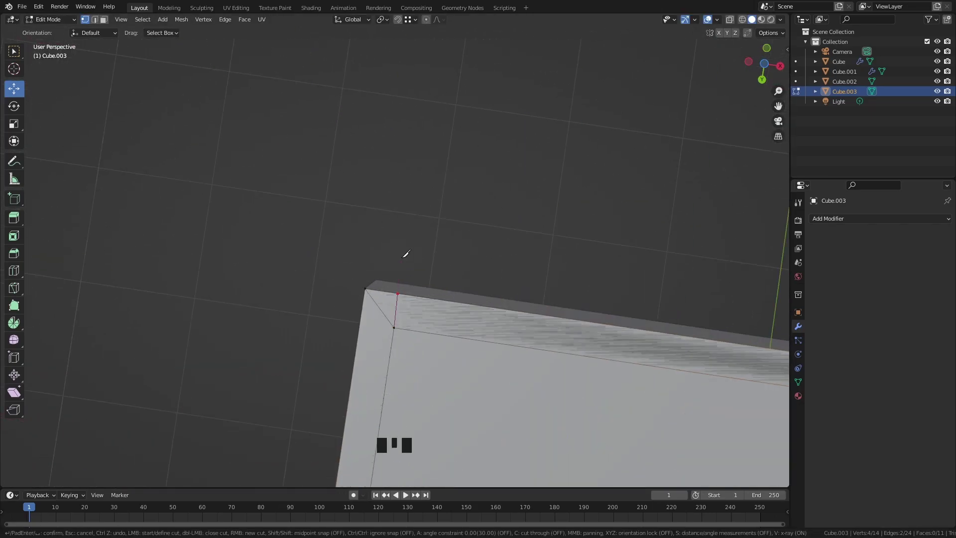
pyautogui.press('Return')
pyautogui.click(394, 327)
pyautogui.moveTo(394, 327); pyautogui.dragTo(356, 322)
pyautogui.keyDown('shift'); pyautogui.moveTo(547, 328); pyautogui.dragTo(585, 330, button='middle'); pyautogui.keyUp('shift')
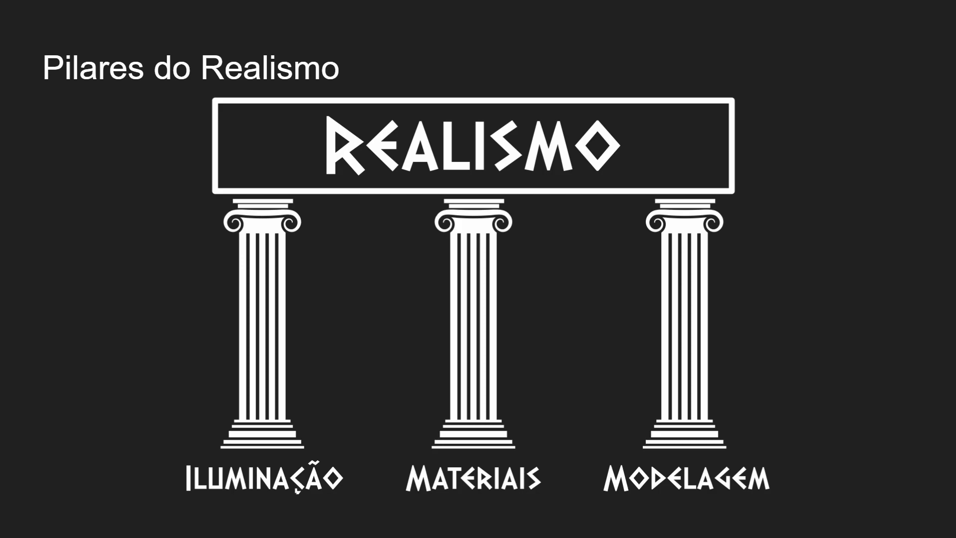
pyautogui.press('Right')
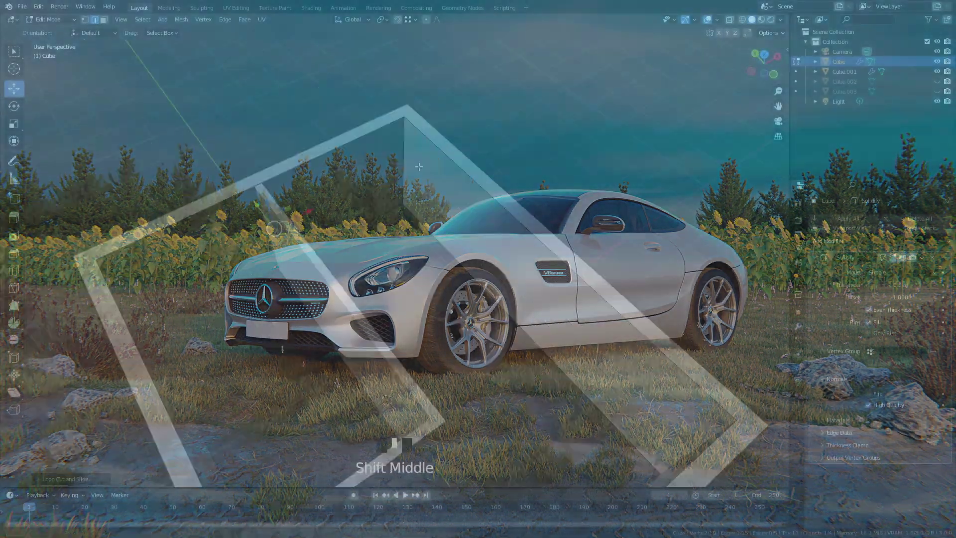
# Add two horizontal loop cuts around the outer walls, one about 0.4 m below the top edge, the other about 0.25 m lower.
pyautogui.hotkey('ctrl', 'r')
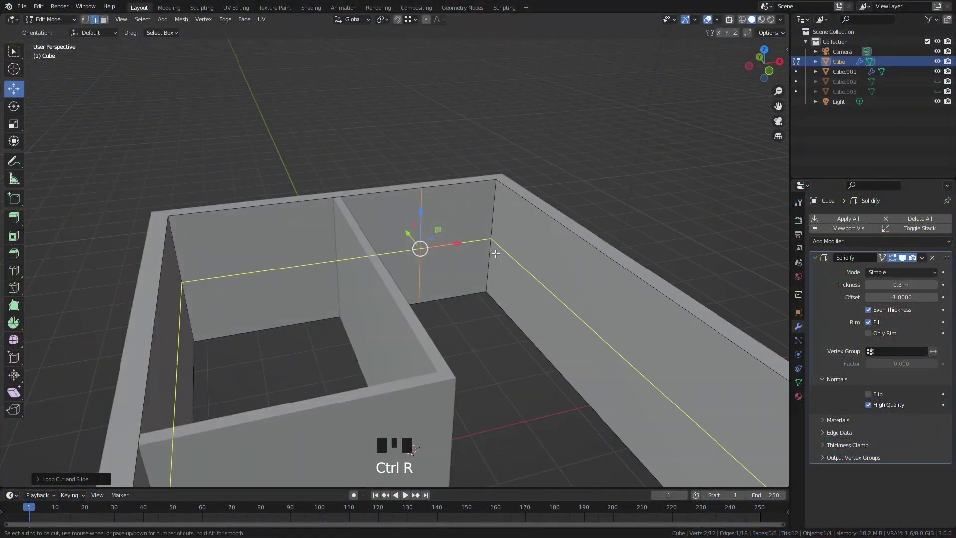
pyautogui.press('g')
pyautogui.press('z')
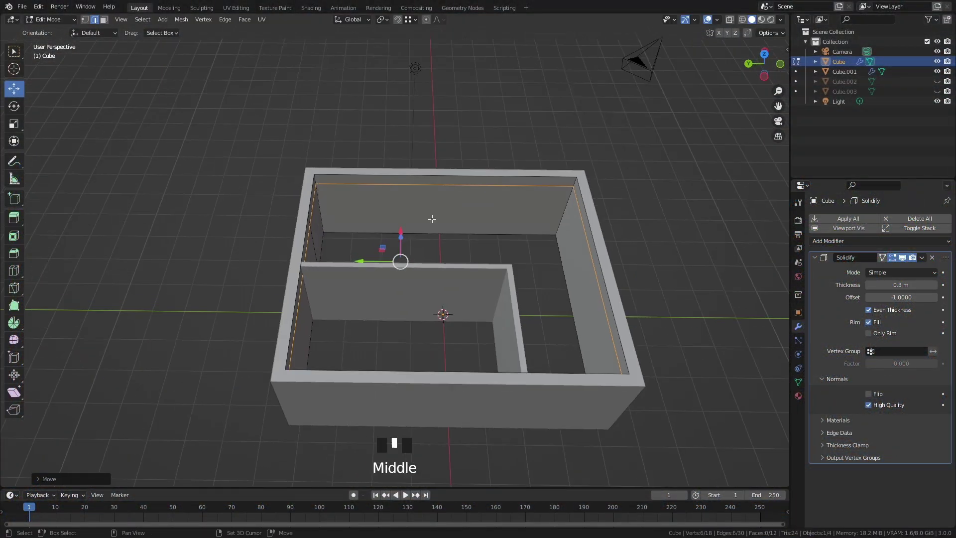
pyautogui.moveTo(399, 261); pyautogui.dragTo(279, 254, button='middle')
pyautogui.press('Tab')
pyautogui.hotkey('ctrl', 'r')
pyautogui.click(508, 236)
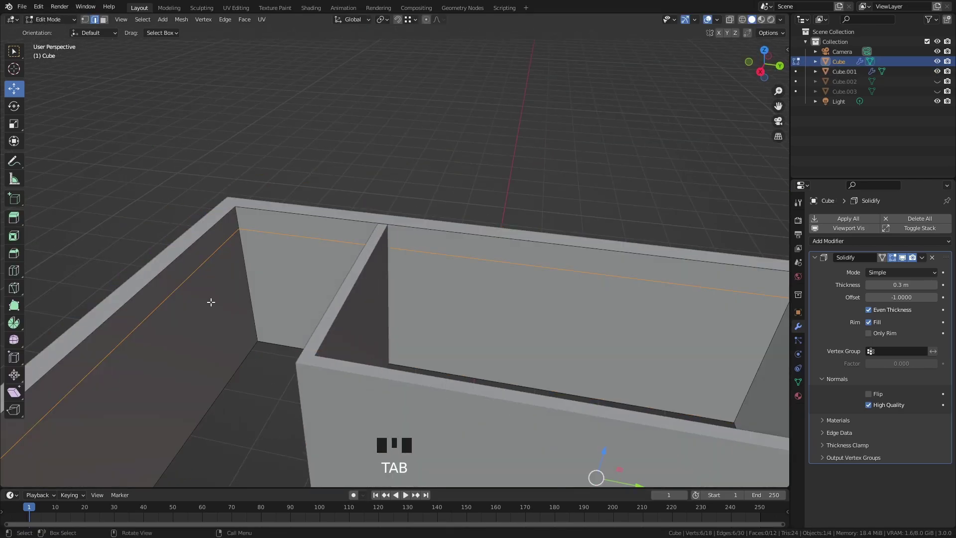
pyautogui.press('g')
pyautogui.press('z')
pyautogui.click(334, 224)
pyautogui.scroll(-4, 343, 232)
# Add a vertical loop cut to the outer walls, crossing both horizontal cuts.
pyautogui.hotkey('ctrl', 'r')
pyautogui.click(535, 222)
pyautogui.keyDown('shift'); pyautogui.moveTo(343, 232); pyautogui.dragTo(286, 267, button='middle'); pyautogui.keyUp('shift')
pyautogui.click(538, 222)
pyautogui.keyDown('shift'); pyautogui.moveTo(438, 239); pyautogui.dragTo(199, 299, button='middle'); pyautogui.keyUp('shift')
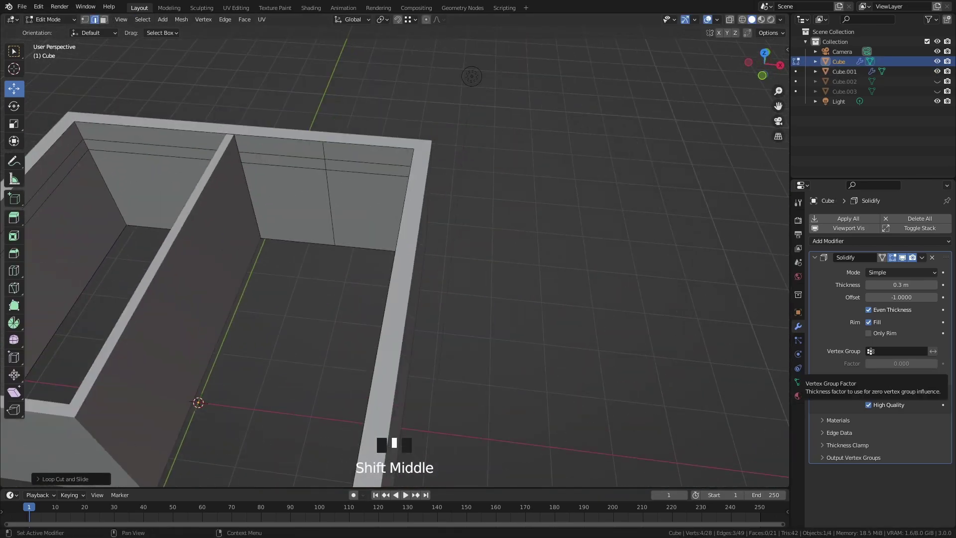
# Place another vertical loop cut at the long outer wall's corner and move it -2 m along Y.
pyautogui.moveTo(540, 297); pyautogui.dragTo(498, 294, button='middle')
pyautogui.keyDown('shift'); pyautogui.moveTo(498, 293); pyautogui.dragTo(463, 290, button='middle'); pyautogui.keyUp('shift')
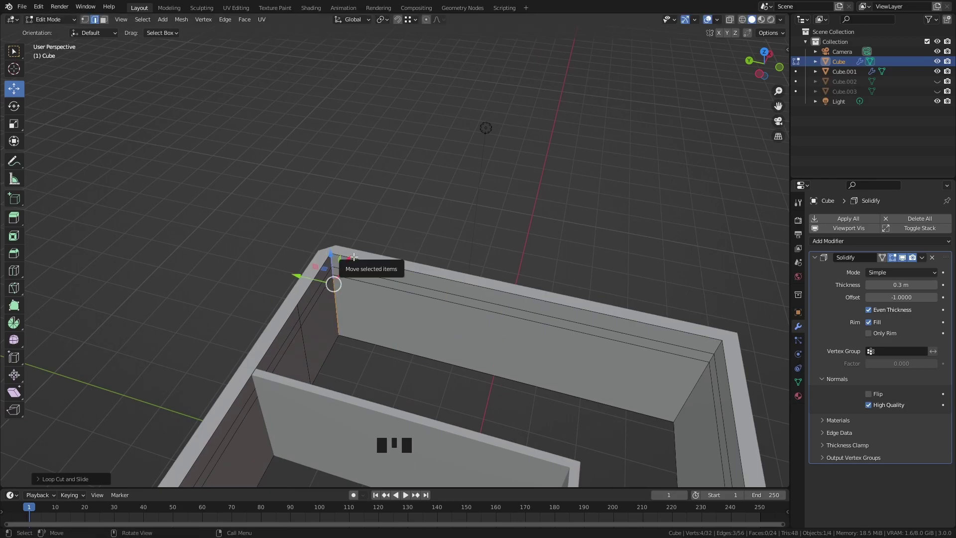
pyautogui.write('ey-2')
pyautogui.press('Return')
pyautogui.press('g')
pyautogui.click(372, 192)
pyautogui.scroll(4, 350, 305)
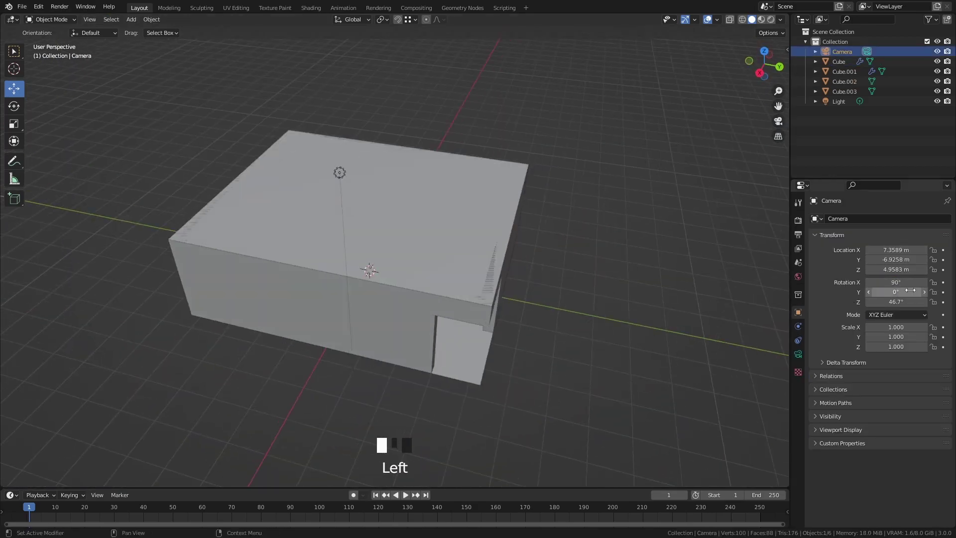
# Set the camera's Z rotation to 0° and its height to 1.45 m.
pyautogui.press('KP_1')
pyautogui.doubleClick(895, 269)
pyautogui.write('0')
pyautogui.press('Return')
pyautogui.moveTo(895, 270); pyautogui.dragTo(946, 270)
# Move the camera in the wireframe plan view inside the room near the front wall, about X 1.6 m, Y -3.27 m.
pyautogui.press('KP_7')
pyautogui.hotkey('shift', 'z')
pyautogui.scroll(5, 501, 235)
pyautogui.moveTo(497, 360); pyautogui.dragTo(414, 309)
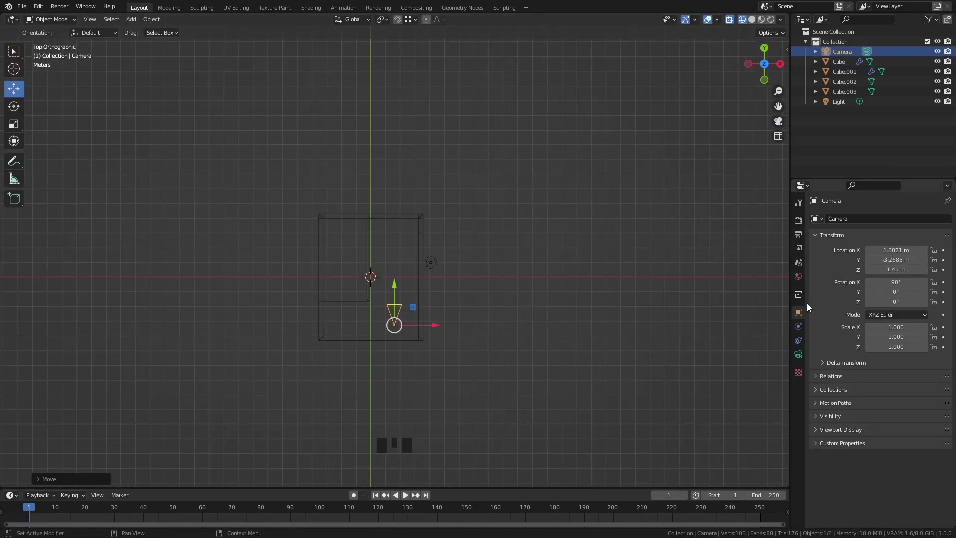
# Set the output resolution to 1300 × 1650 px and view the solid-shaded room through the camera.
pyautogui.click(798, 234)
pyautogui.click(933, 217)
pyautogui.doubleClick(900, 242)
pyautogui.write('165')
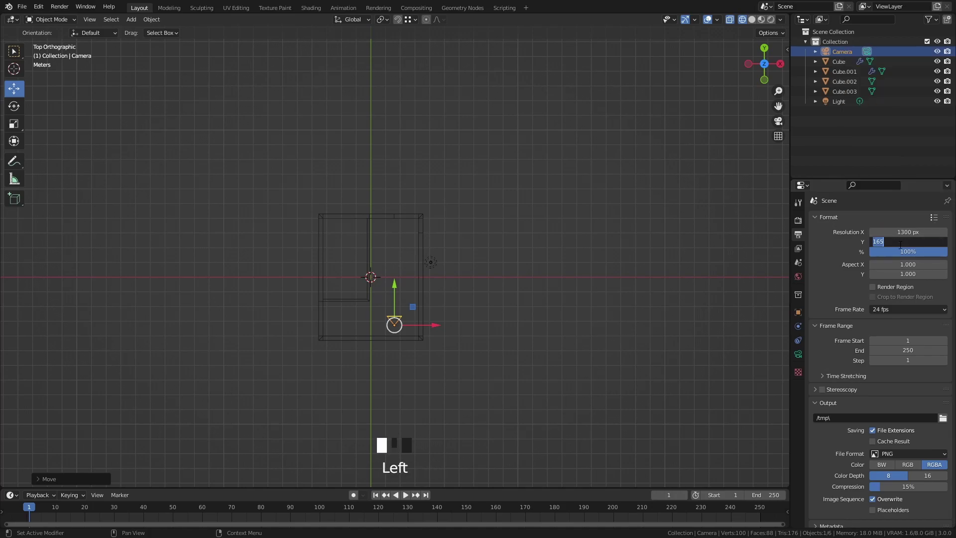
pyautogui.write('0')
pyautogui.press('Return')
pyautogui.press('KP_0')
pyautogui.hotkey('shift', 'z')
pyautogui.click(798, 312)
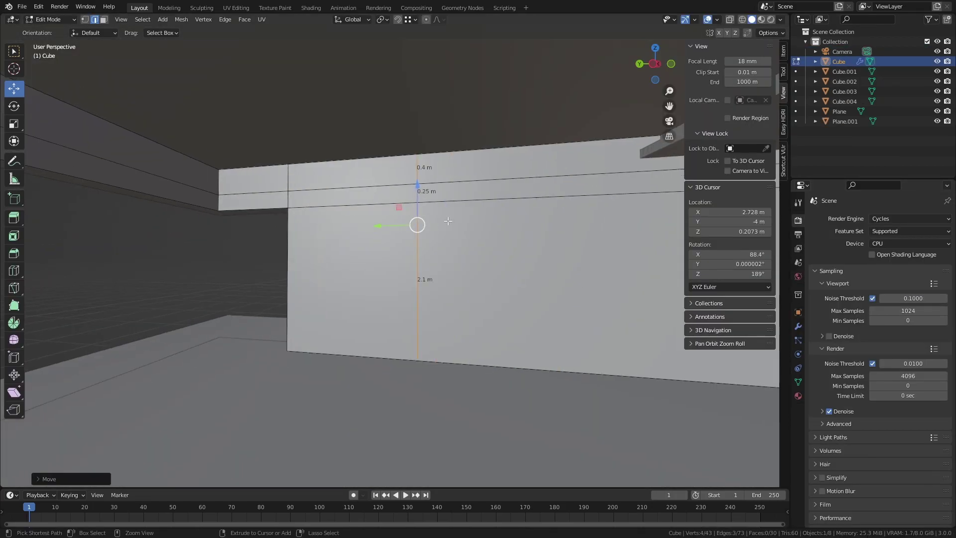
# Move the new vertical loop on the long wall 1 m along Y and add another vertical loop cut beside it.
pyautogui.press('g')
pyautogui.press('y')
pyautogui.press('1')
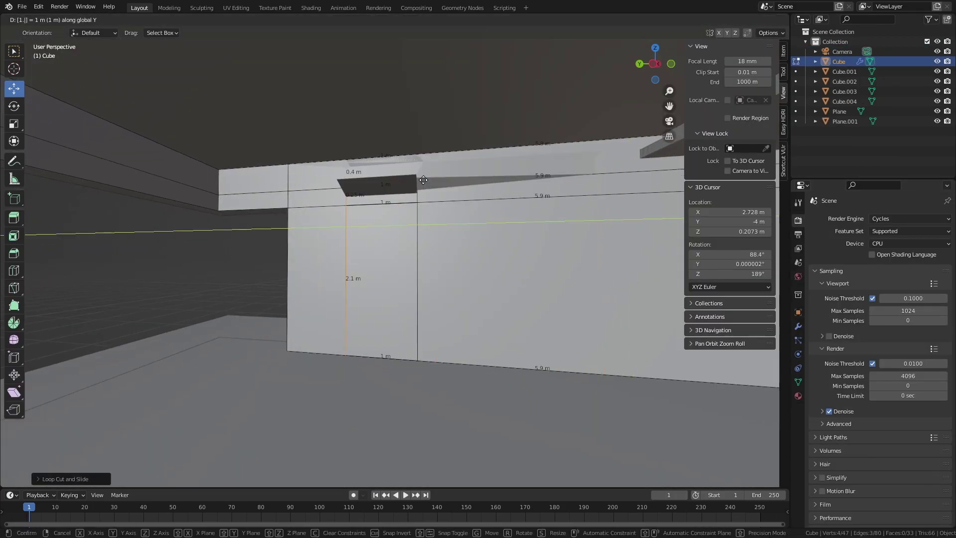
pyautogui.press('Return')
pyautogui.moveTo(423, 180); pyautogui.dragTo(416, 234, button='middle')
pyautogui.scroll(3, 416, 238)
pyautogui.scroll(-5, 417, 238)
pyautogui.hotkey('ctrl', 'r')
pyautogui.click(478, 274)
pyautogui.click(478, 274)
# Select the three adjacent 2.1 m high faces of the long wall for openings and return to the camera view.
pyautogui.press('3')
pyautogui.click(540, 276)
pyautogui.keyDown('ctrl'); pyautogui.click(262, 257); pyautogui.keyUp('ctrl')
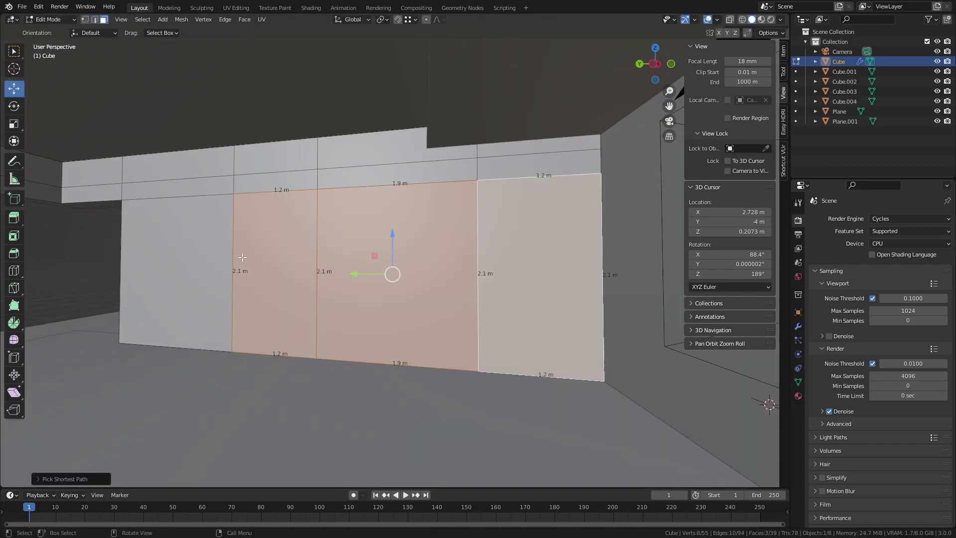
pyautogui.press('Tab')
pyautogui.press('KP_0')
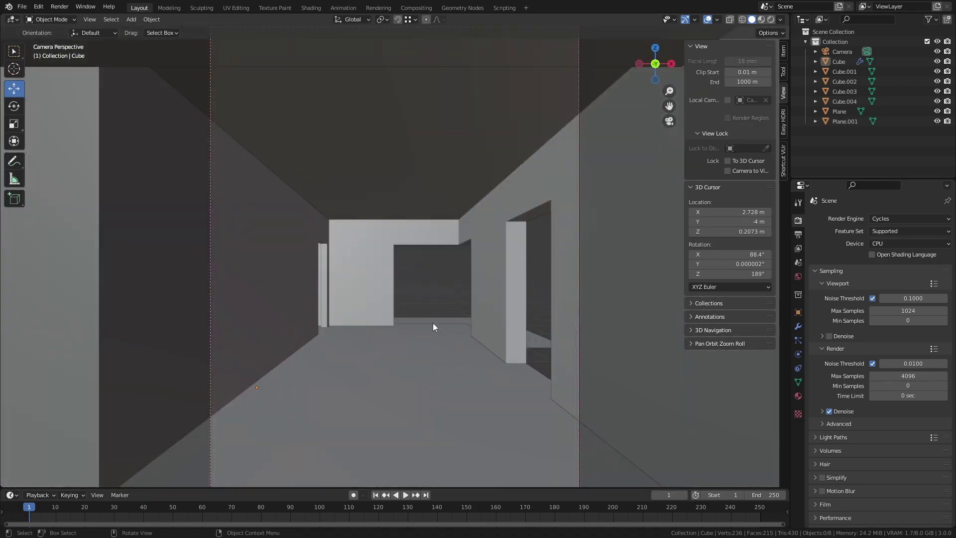
pyautogui.press('z')
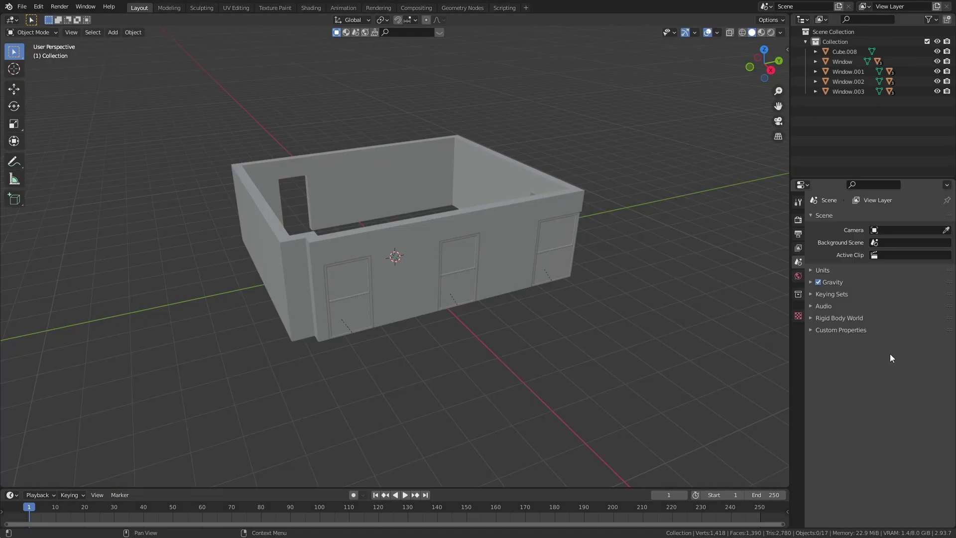
# Place the 3D cursor at the head of the window opening and add an Archimesh Venetian blind there, rotated -90° about Z.
pyautogui.scroll(5, 460, 265)
pyautogui.moveTo(461, 266); pyautogui.dragTo(519, 310, button='middle')
pyautogui.scroll(1, 523, 302)
pyautogui.keyDown('shift'); pyautogui.rightClick(519, 312); pyautogui.keyUp('shift')
pyautogui.press('n')
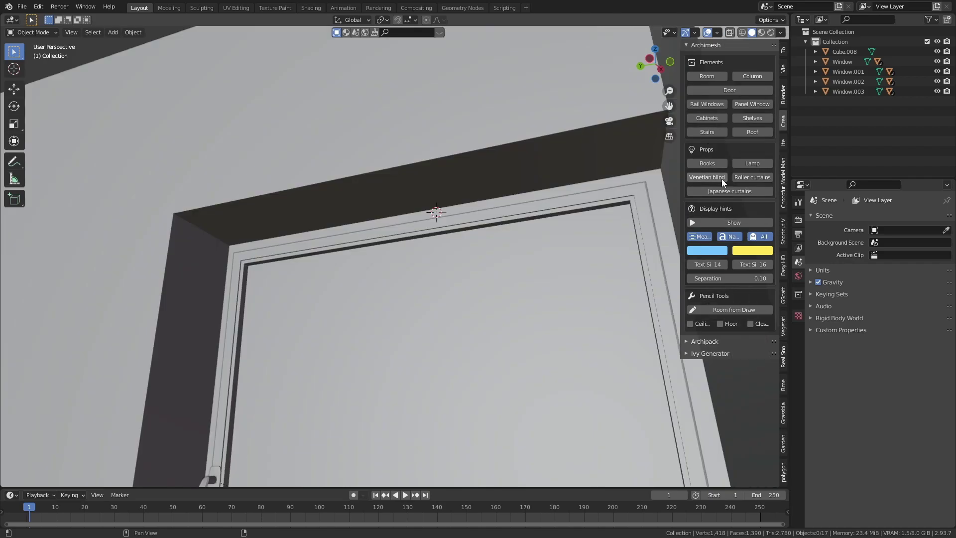
pyautogui.click(717, 177)
pyautogui.write('rz-90')
pyautogui.press('Return')
# Position the blind's top rail under the window head at about X 3.47 m, Z 2.10 m.
pyautogui.moveTo(393, 258); pyautogui.dragTo(301, 159, button='middle')
pyautogui.scroll(3, 300, 158)
pyautogui.hotkey('shift', 'space')
pyautogui.press('g')
pyautogui.press('KP_1')
pyautogui.scroll(4, 399, 244)
pyautogui.moveTo(516, 195); pyautogui.dragTo(477, 179)
pyautogui.scroll(8, 491, 180)
pyautogui.moveTo(321, 246); pyautogui.dragTo(320, 297)
pyautogui.scroll(-10, 320, 297)
pyautogui.hotkey('shift', 'z')
pyautogui.scroll(5, 491, 309)
pyautogui.moveTo(490, 309)
pyautogui.mouseDown(button='middle')
pyautogui.moveTo(403, 315)
pyautogui.moveTo(520, 326)
pyautogui.moveTo(376, 278)
pyautogui.moveTo(311, 245)
pyautogui.mouseUp(button='middle')
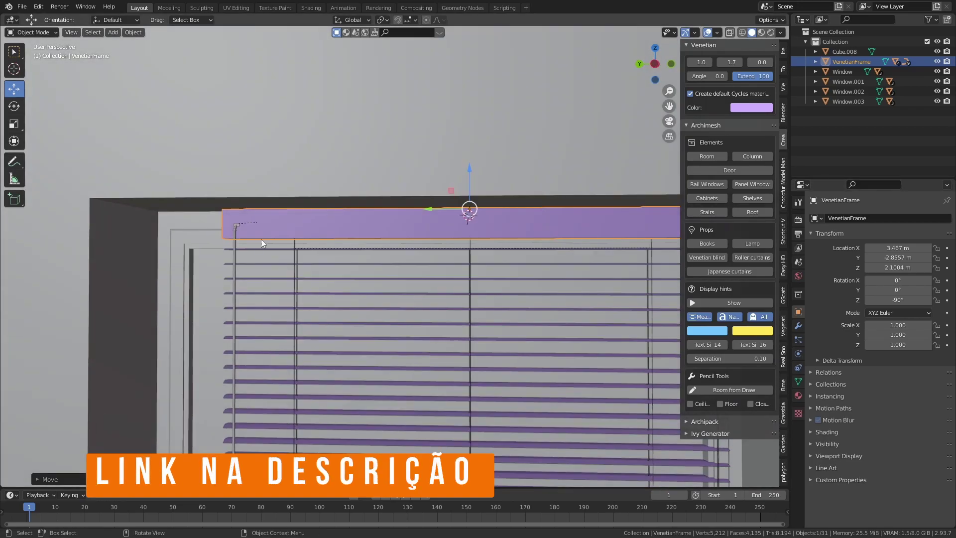
# Select the window behind the blind and examine its Archipack parameters.
pyautogui.click(311, 244)
pyautogui.click(783, 158)
pyautogui.moveTo(704, 153); pyautogui.dragTo(717, 153)
pyautogui.scroll(-5, 378, 279)
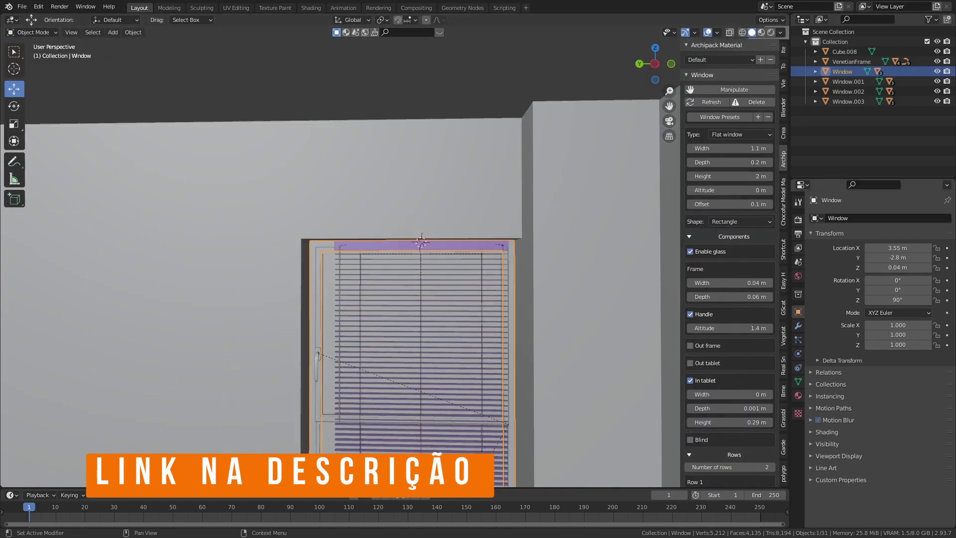
# Shift the blind in the wireframe front view beside the window frame, to about X 3.44 m, Z 2.07 m.
pyautogui.hotkey('shift', 'z')
pyautogui.click(378, 245)
pyautogui.press('KP_1')
pyautogui.scroll(5, 397, 223)
pyautogui.press('g')
pyautogui.click(350, 280)
pyautogui.moveTo(692, 62); pyautogui.dragTo(641, 75)
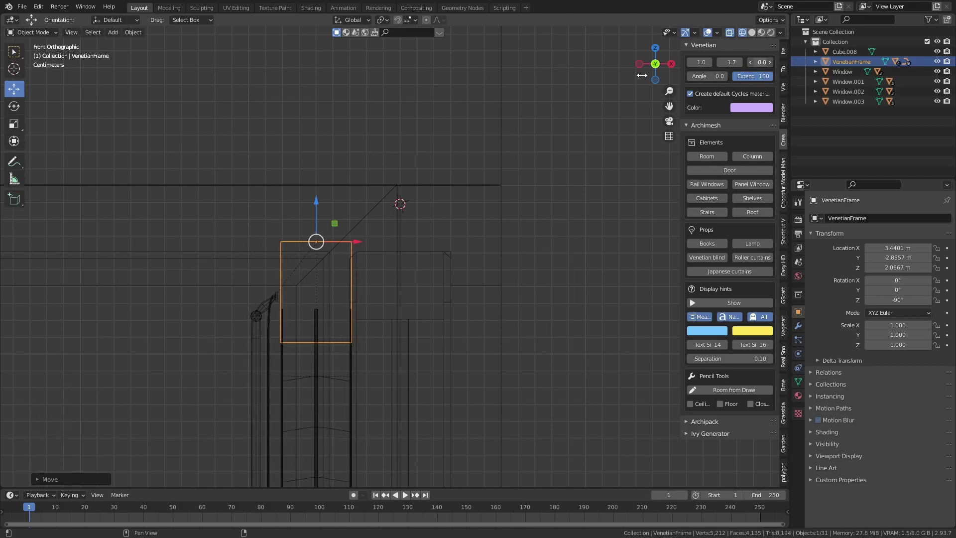
# Center the blind across the window at about Y -2.81 m and set its height to about Z 2.08 m in solid shading.
pyautogui.moveTo(291, 241); pyautogui.dragTo(401, 301, button='middle')
pyautogui.press('z')
pyautogui.click(486, 299)
pyautogui.scroll(3, 440, 307)
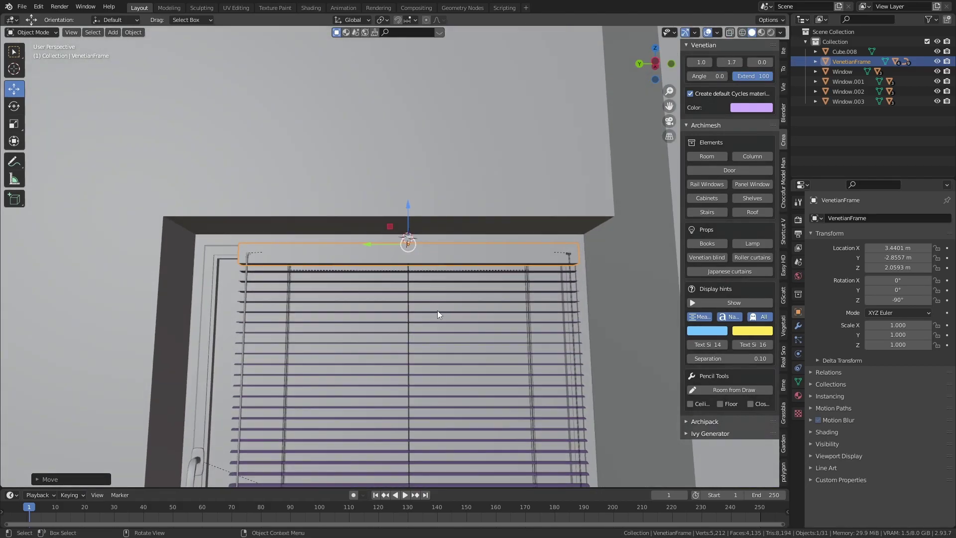
pyautogui.press('g')
pyautogui.press('y')
pyautogui.click(441, 173)
pyautogui.moveTo(441, 173); pyautogui.dragTo(708, 70, button='middle')
pyautogui.press('g')
pyautogui.press('z')
pyautogui.click(654, 112)
pyautogui.scroll(2, 521, 207)
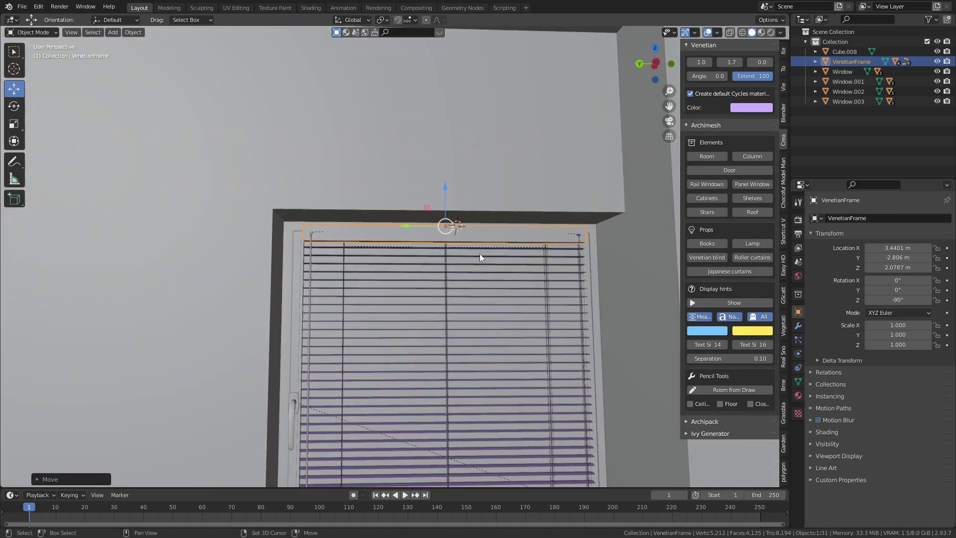
# Set the Venetian blind's extension to 57.
pyautogui.scroll(-5, 521, 207)
pyautogui.moveTo(752, 75); pyautogui.dragTo(739, 74)
pyautogui.scroll(5, 312, 327)
pyautogui.moveTo(318, 318); pyautogui.dragTo(278, 334, button='middle')
pyautogui.scroll(-4, 486, 352)
# Set the frame width of the window behind the blind to 0.06 m.
pyautogui.click(486, 352)
pyautogui.moveTo(486, 351); pyautogui.dragTo(467, 274, button='middle')
pyautogui.scroll(3, 465, 253)
pyautogui.scroll(-3, 465, 252)
pyautogui.scroll(3, 548, 214)
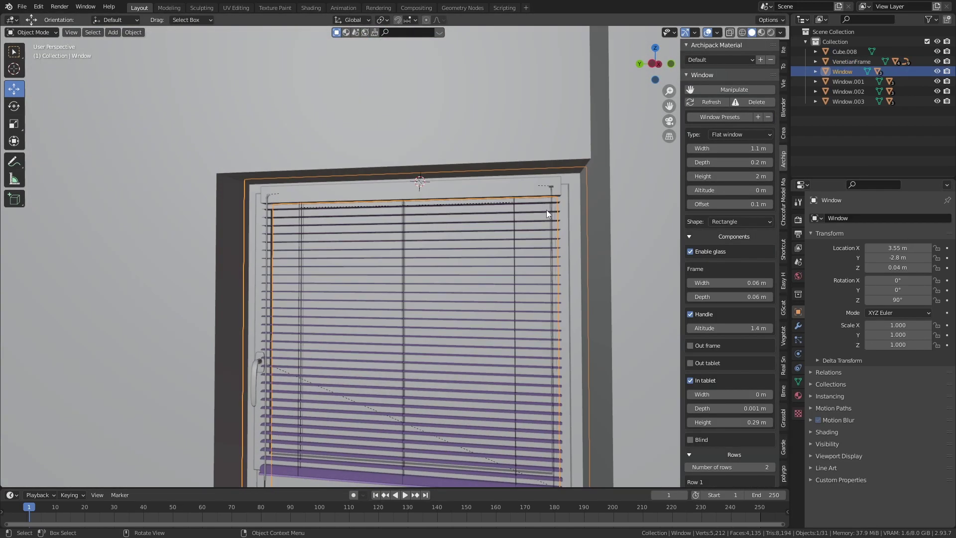
# Lower the blind in the wireframe front view to about Z 2.06 m.
pyautogui.click(548, 214)
pyautogui.hotkey('shift', 'z')
pyautogui.press('KP_1')
pyautogui.scroll(4, 366, 204)
pyautogui.scroll(4, 313, 177)
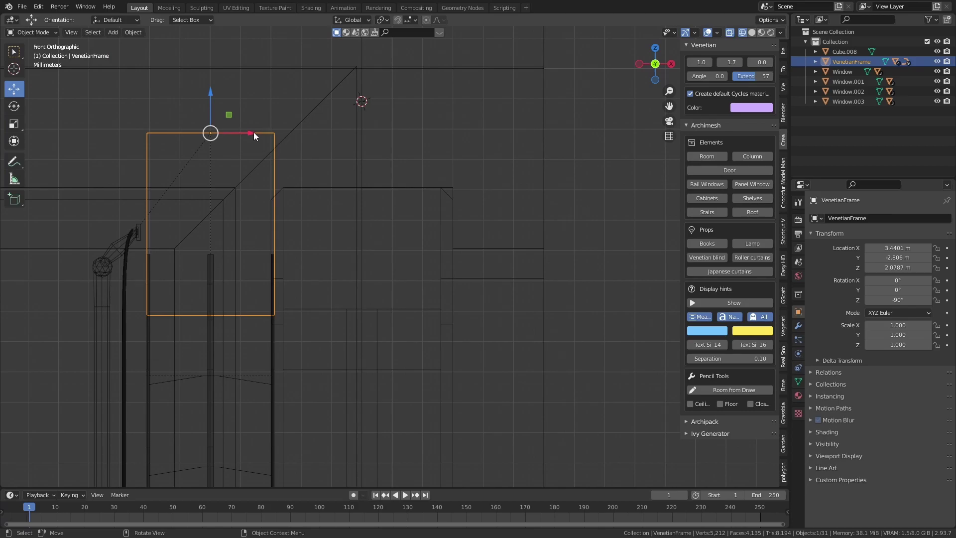
pyautogui.click(408, 280)
pyautogui.moveTo(261, 162)
pyautogui.mouseDown(button='middle')
pyautogui.moveTo(407, 279)
pyautogui.moveTo(305, 293)
pyautogui.moveTo(212, 202)
pyautogui.moveTo(363, 222)
pyautogui.moveTo(397, 254)
pyautogui.moveTo(454, 184)
pyautogui.mouseUp(button='middle')
# Set the Venetian blind's extension to 33 in solid shading.
pyautogui.hotkey('shift', 'z')
pyautogui.scroll(4, 407, 280)
pyautogui.click(454, 183)
pyautogui.moveTo(751, 76); pyautogui.dragTo(739, 80)
pyautogui.moveTo(438, 298); pyautogui.dragTo(480, 217, button='middle')
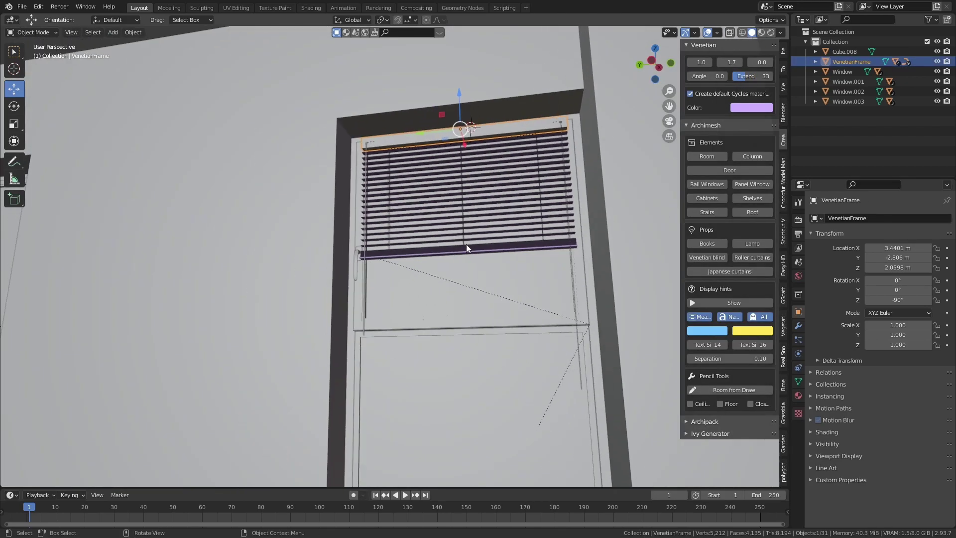
# Examine the blind in its opening and the neighbouring windows along the wall.
pyautogui.scroll(-4, 453, 267)
pyautogui.scroll(6, 380, 183)
pyautogui.click(384, 185)
pyautogui.scroll(-4, 240, 273)
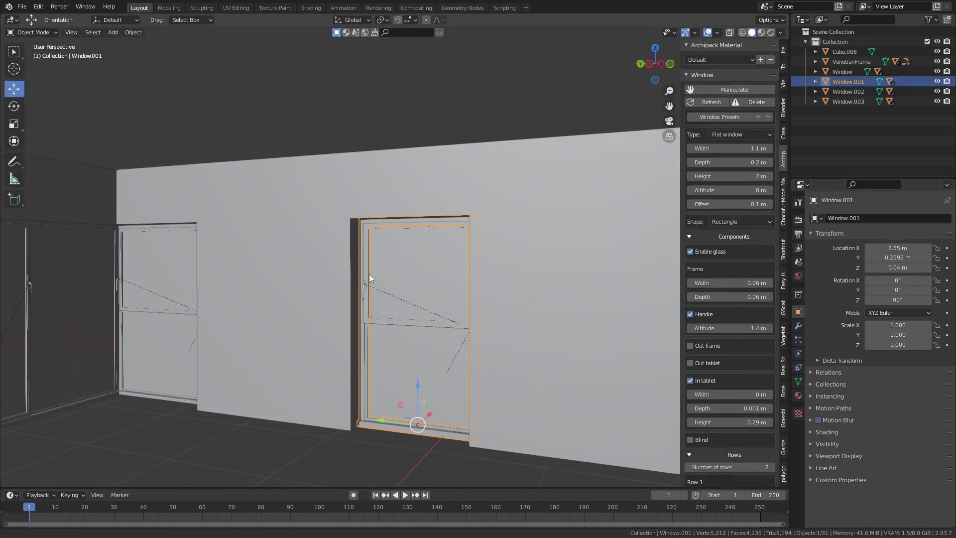
pyautogui.scroll(5, 241, 273)
pyautogui.click(249, 259)
pyautogui.moveTo(298, 249); pyautogui.dragTo(352, 224, button='middle')
pyautogui.click(353, 225)
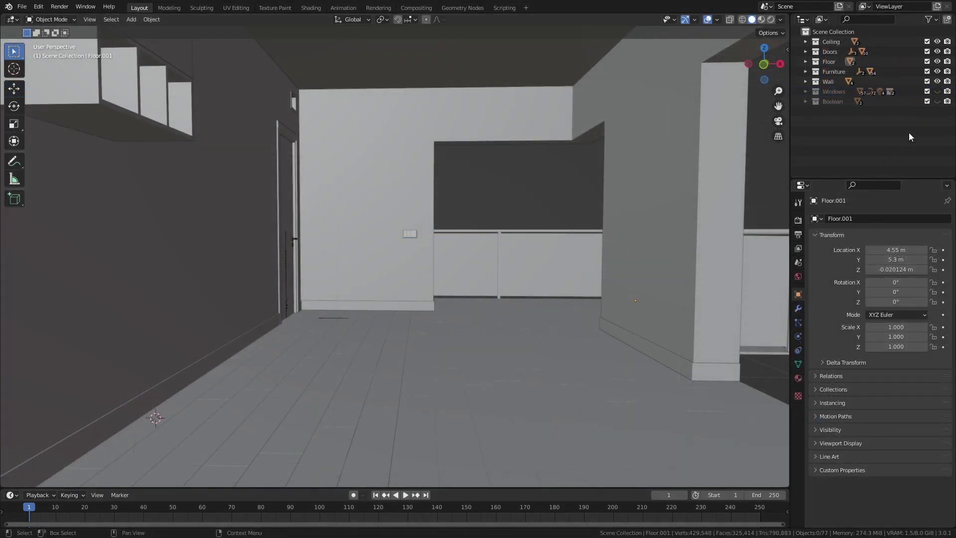
# Show the Windows collection and hide the ceiling plane to look into the apartment from above.
pyautogui.click(936, 91)
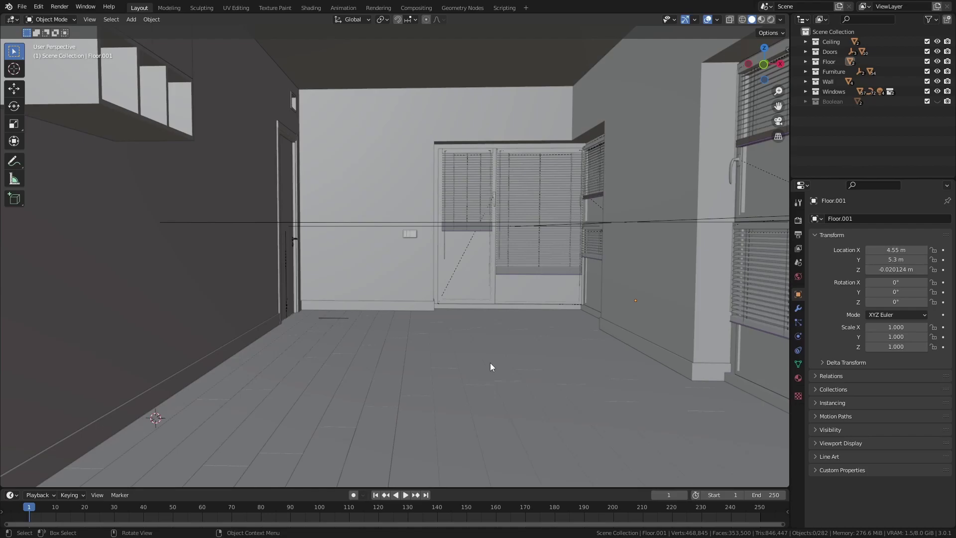
pyautogui.scroll(-4, 459, 243)
pyautogui.moveTo(490, 194); pyautogui.dragTo(453, 241, button='middle')
pyautogui.scroll(-6, 450, 229)
pyautogui.click(438, 181)
pyautogui.press('h')
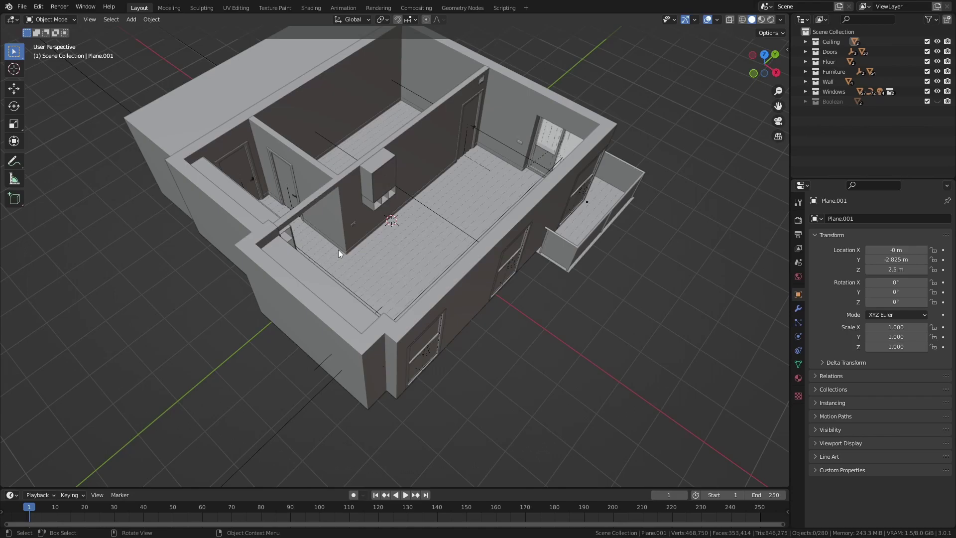
# Try to lift the large solid block behind the hallway door off the building.
pyautogui.scroll(-2, 299, 204)
pyautogui.scroll(3, 411, 211)
pyautogui.scroll(2, 410, 211)
pyautogui.click(360, 181)
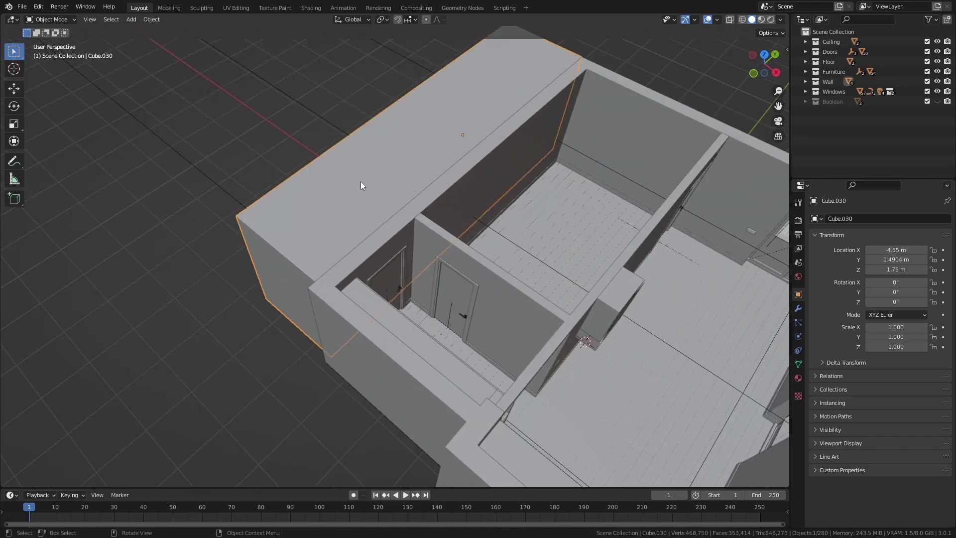
pyautogui.scroll(3, 360, 181)
pyautogui.moveTo(360, 182); pyautogui.dragTo(452, 365, button='middle')
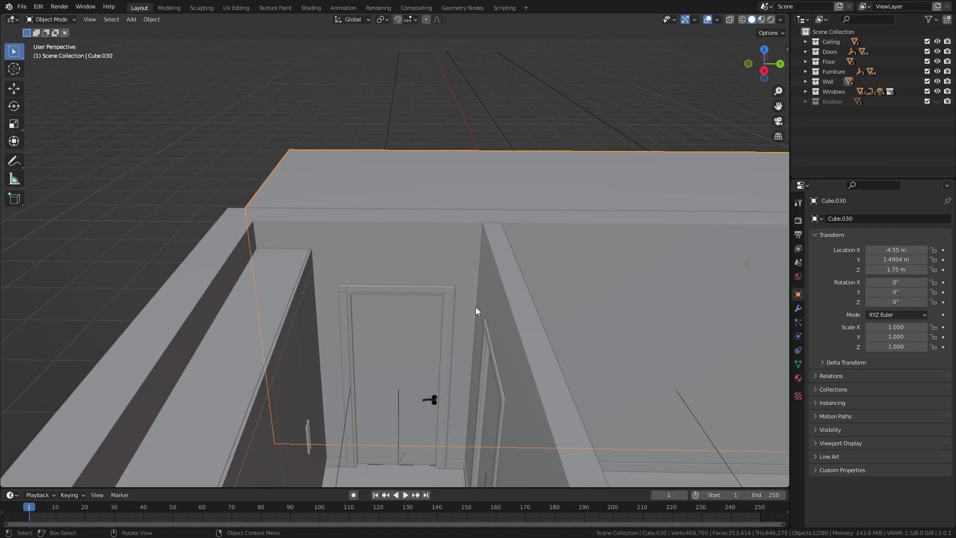
pyautogui.moveTo(495, 179); pyautogui.dragTo(503, 201, button='middle')
pyautogui.press('g')
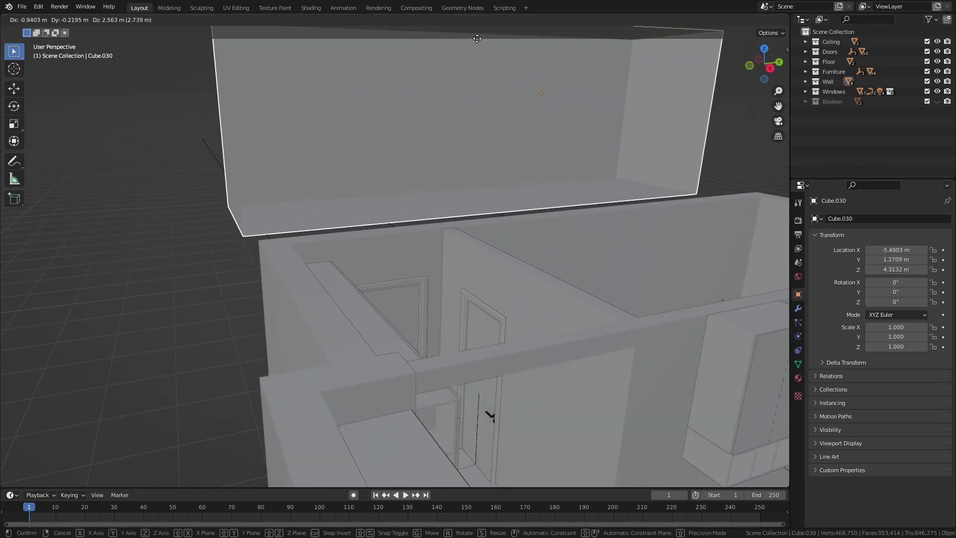
pyautogui.press('Escape')
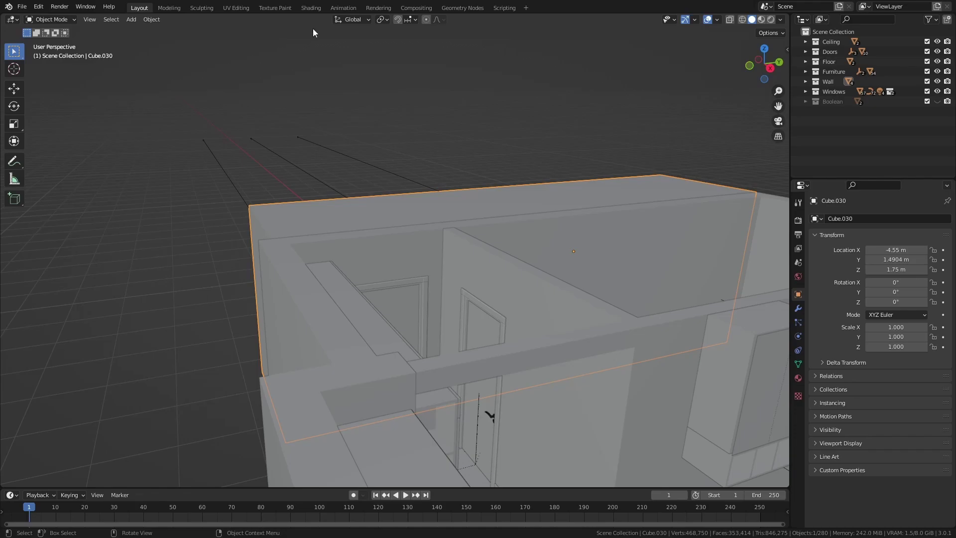
# Switch to the Shading workspace and view the apartment from above in material preview.
pyautogui.click(314, 8)
pyautogui.moveTo(517, 208); pyautogui.dragTo(543, 150, button='middle')
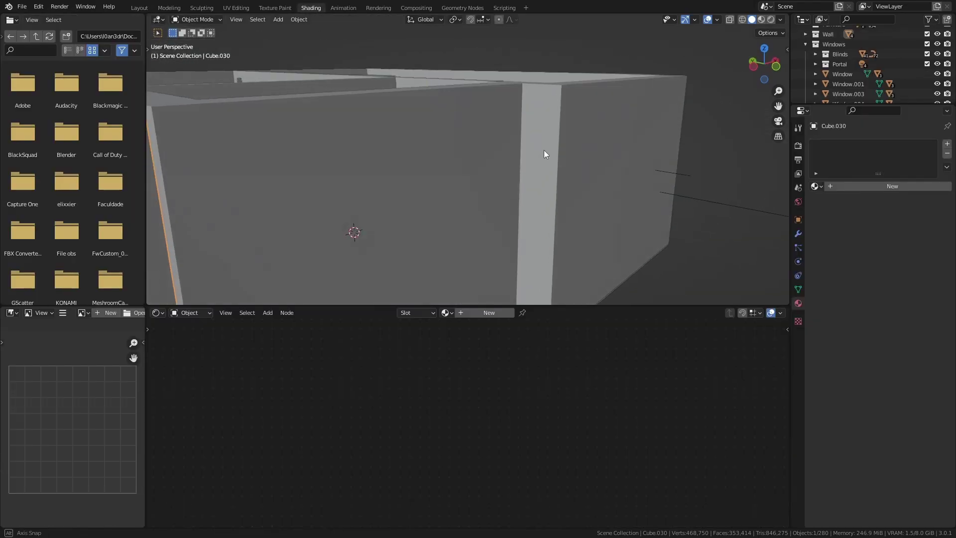
pyautogui.press('z')
pyautogui.click(520, 203)
pyautogui.scroll(-5, 512, 207)
pyautogui.moveTo(461, 164); pyautogui.dragTo(584, 172, button='middle')
pyautogui.keyDown('shift'); pyautogui.scroll(-2, 478, 182); pyautogui.keyUp('shift')
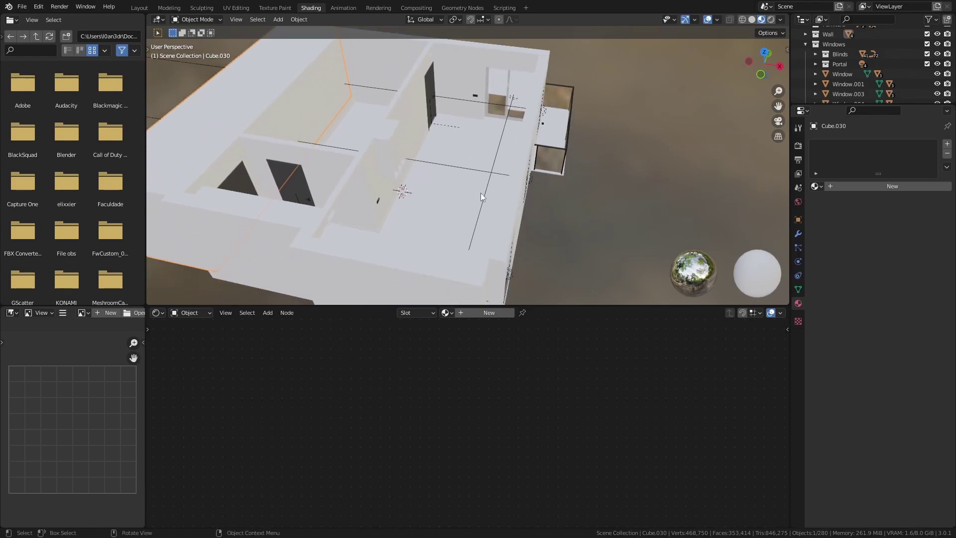
# Select the plank floor and open the oak-matt texture folder inside the project's textures directory.
pyautogui.click(464, 192)
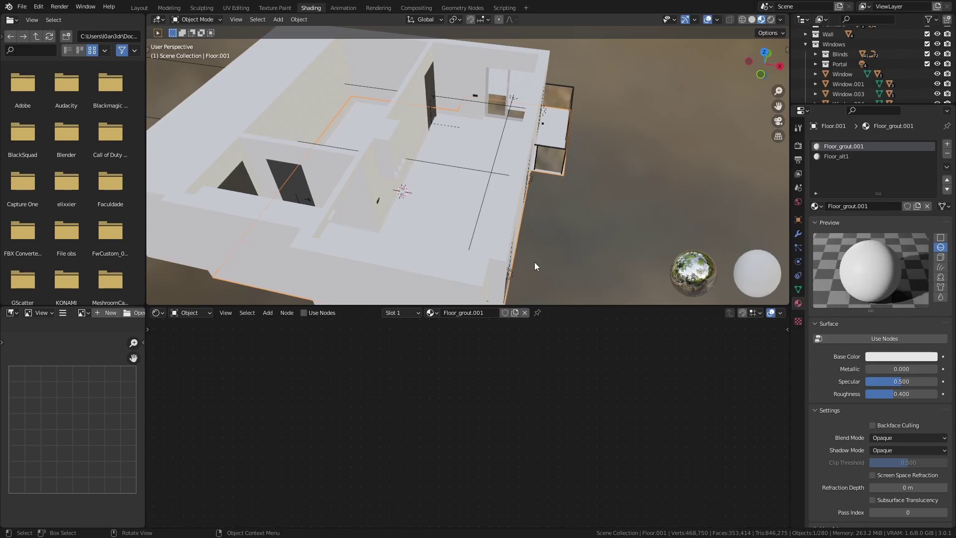
pyautogui.click(110, 36)
pyautogui.hotkey('ctrl', 'v')
pyautogui.press('Return')
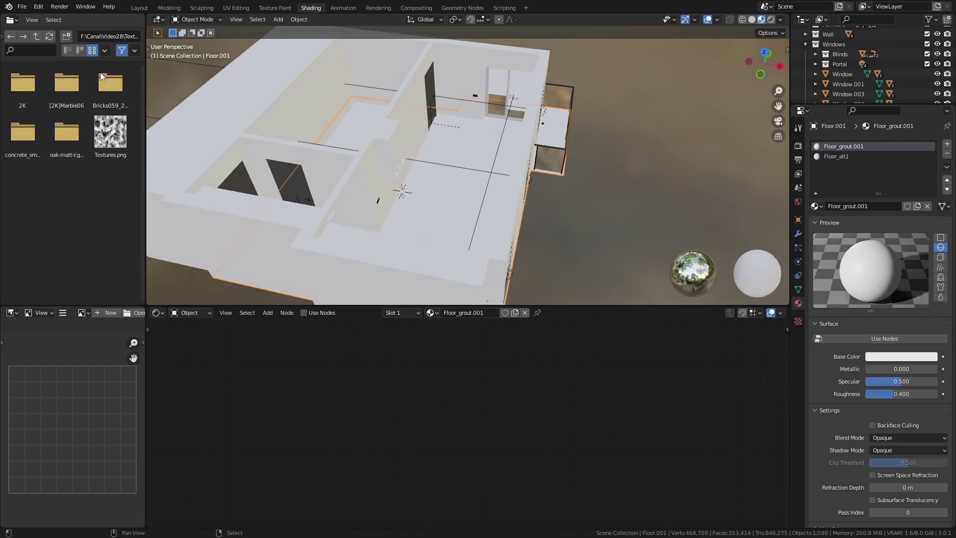
pyautogui.doubleClick(66, 134)
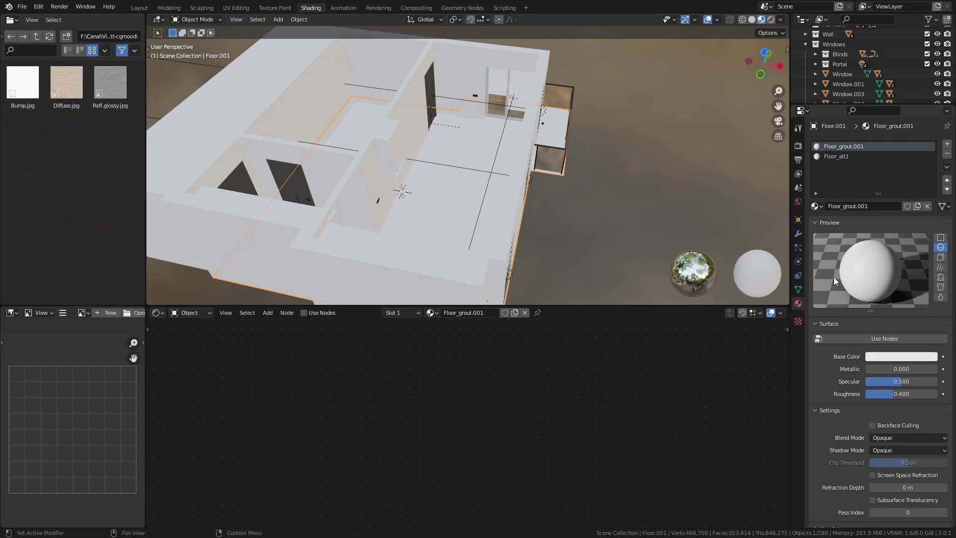
# Enable nodes for the floor's Floor_grout.001 material.
pyautogui.click(847, 156)
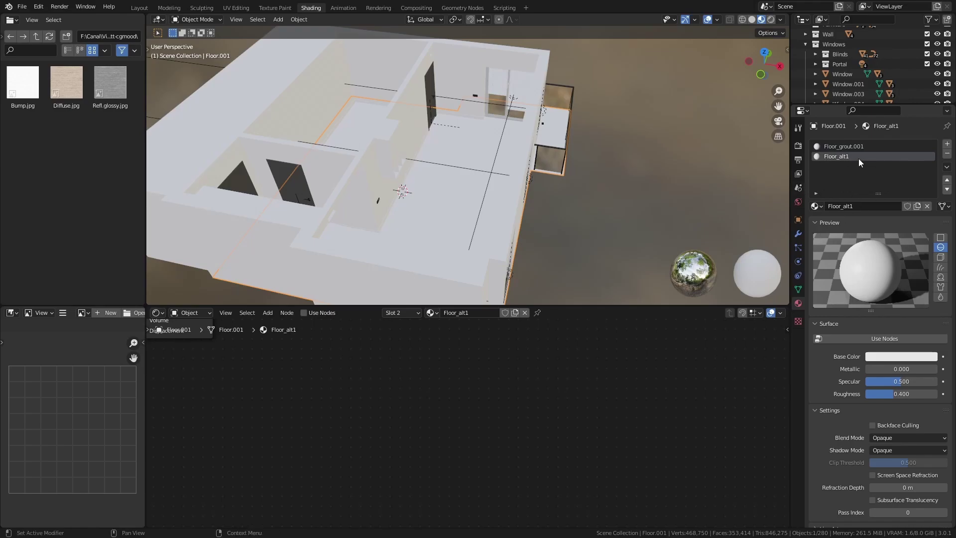
pyautogui.click(852, 146)
pyautogui.click(876, 334)
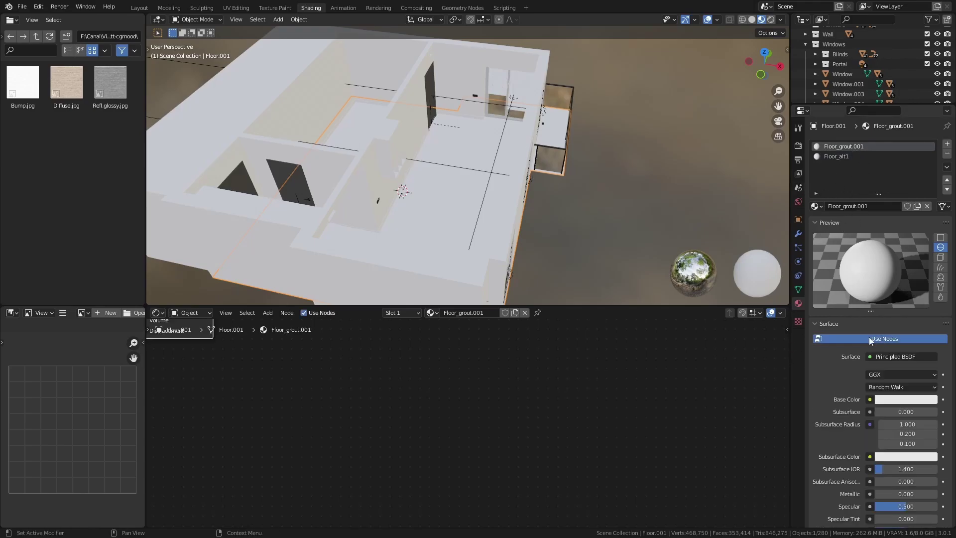
pyautogui.moveTo(581, 407); pyautogui.dragTo(547, 498, button='middle')
pyautogui.scroll(5, 503, 442)
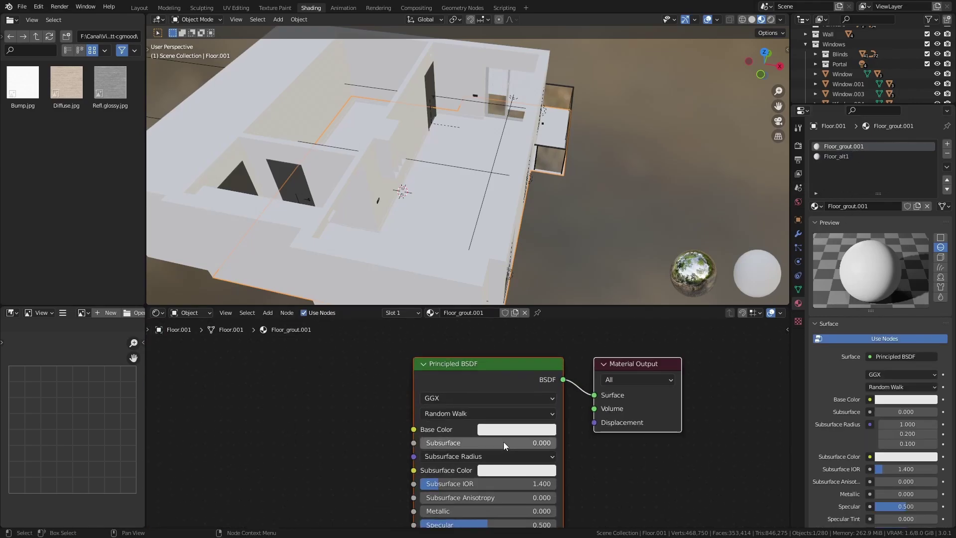
# Darken the Floor_grout.001 base color to near black, with a value of about 0.01.
pyautogui.click(526, 434)
pyautogui.click(655, 282)
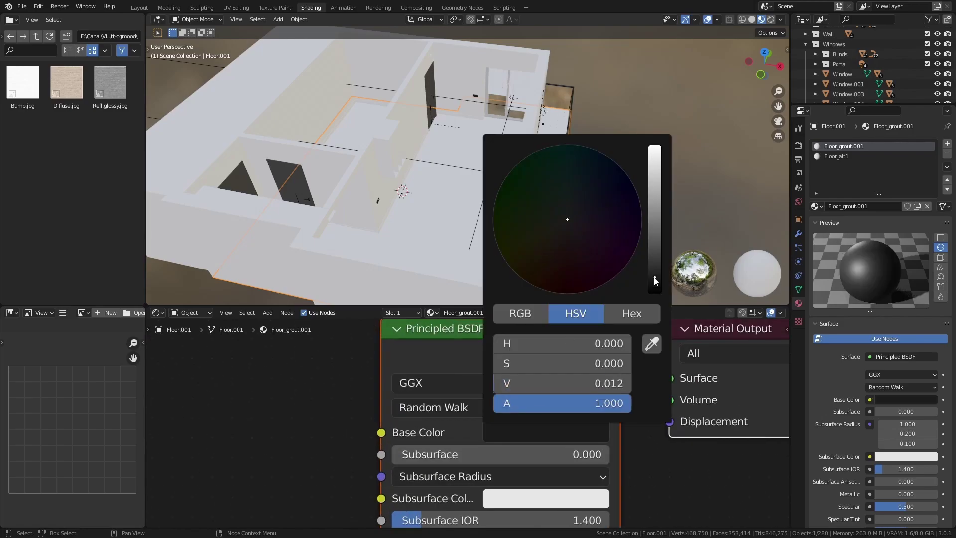
pyautogui.moveTo(654, 282); pyautogui.dragTo(654, 284)
pyautogui.moveTo(622, 139); pyautogui.dragTo(492, 201, button='middle')
pyautogui.scroll(6, 480, 148)
pyautogui.scroll(-8, 603, 176)
pyautogui.moveTo(586, 189); pyautogui.dragTo(527, 115, button='middle')
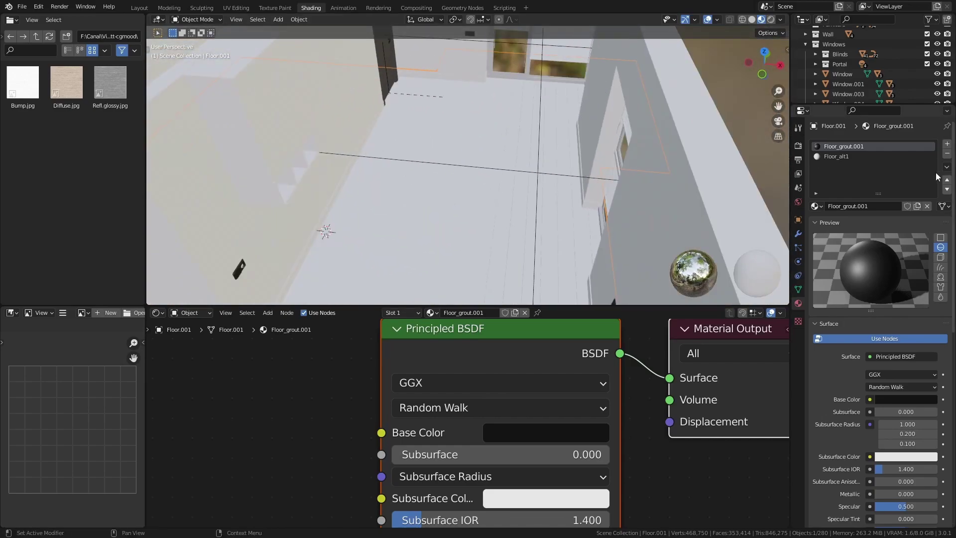
# Add the Diffuse.jpg and Refl.glossy.jpg textures to the Floor_alt1 material and connect Diffuse.jpg to its base color.
pyautogui.click(841, 157)
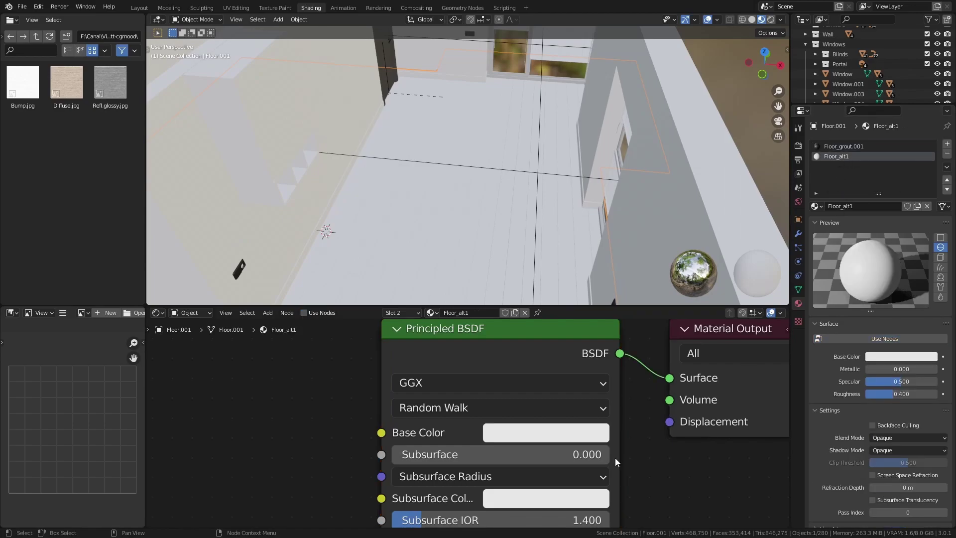
pyautogui.scroll(-3, 615, 458)
pyautogui.moveTo(66, 83); pyautogui.dragTo(532, 428)
pyautogui.moveTo(110, 82); pyautogui.dragTo(422, 442)
pyautogui.scroll(-2, 537, 411)
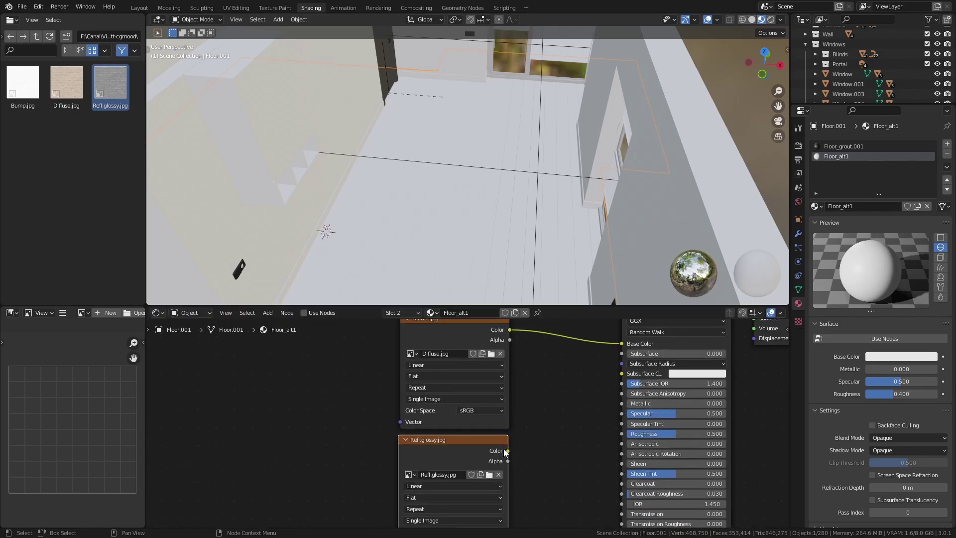
pyautogui.scroll(-1, 508, 455)
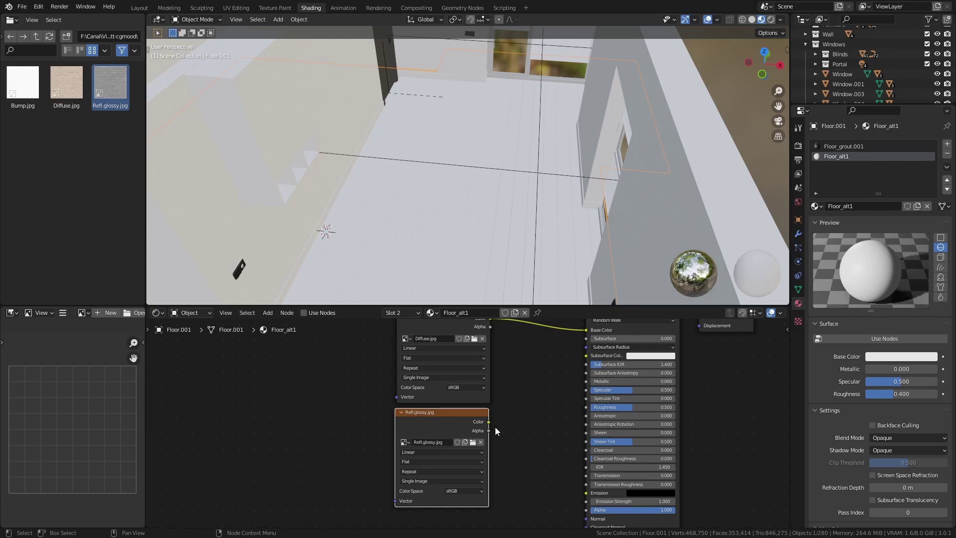
pyautogui.scroll(1, 495, 424)
# Add an Invert node and feed it the color of the Refl.glossy.jpg texture.
pyautogui.hotkey('shift', 'a')
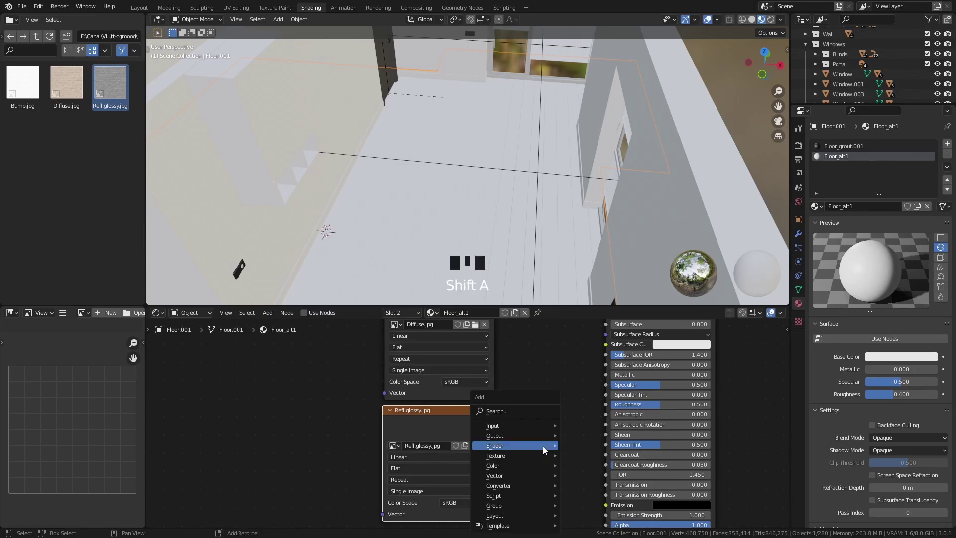
pyautogui.moveTo(513, 464)
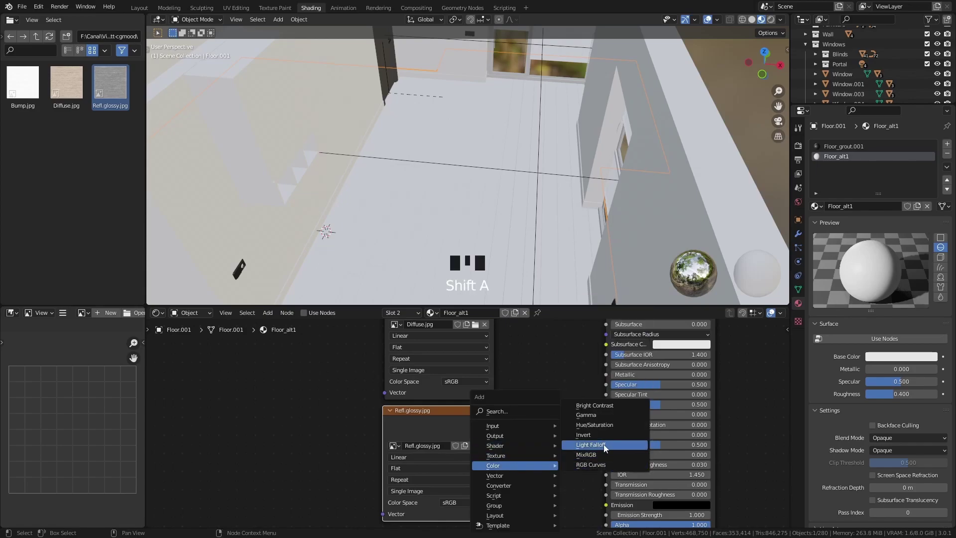
pyautogui.click(590, 430)
pyautogui.click(568, 429)
pyautogui.moveTo(486, 426); pyautogui.dragTo(513, 445)
# Connect the Invert color to the shader's Roughness and enable nodes for the Floor_alt1 material.
pyautogui.click(595, 418)
pyautogui.click(593, 411)
pyautogui.moveTo(577, 424); pyautogui.dragTo(606, 404)
pyautogui.scroll(-2, 590, 393)
pyautogui.moveTo(585, 342); pyautogui.dragTo(579, 375, button='middle')
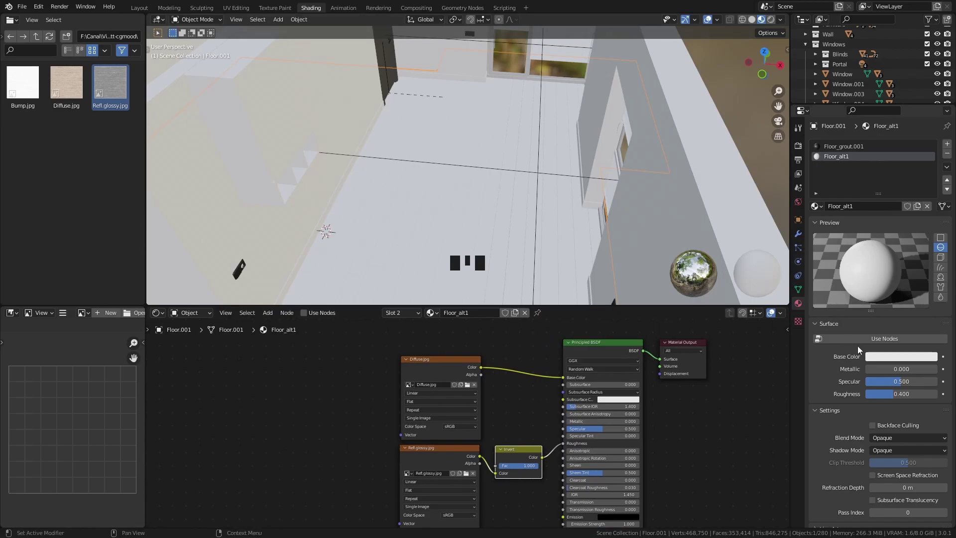
pyautogui.doubleClick(873, 339)
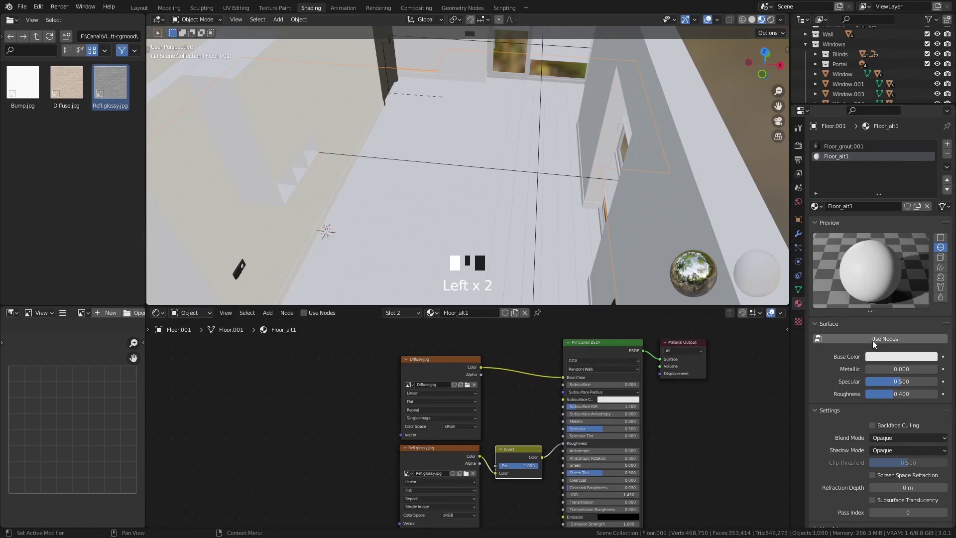
pyautogui.click(872, 342)
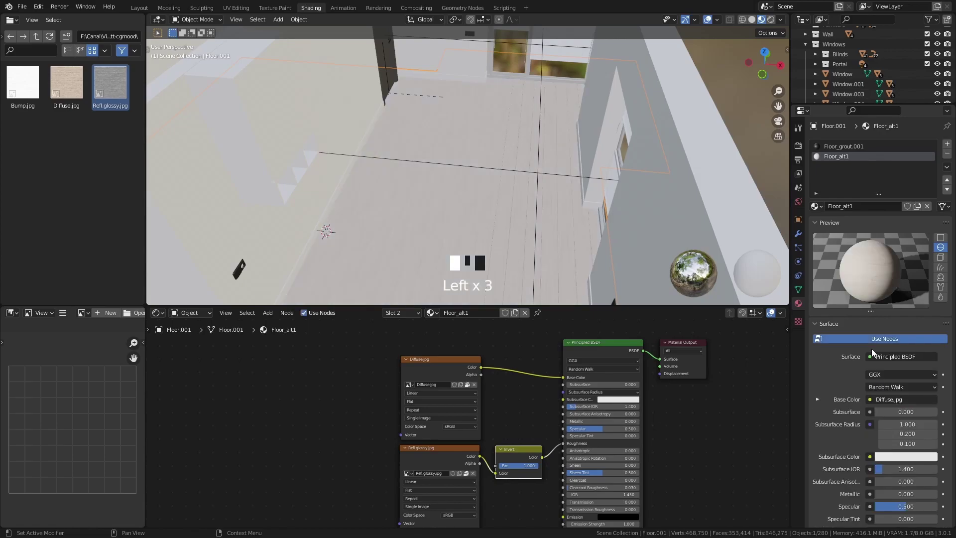
# Switch the render engine to Cycles with GPU Compute as the device, and return to the floor's material settings.
pyautogui.click(815, 223)
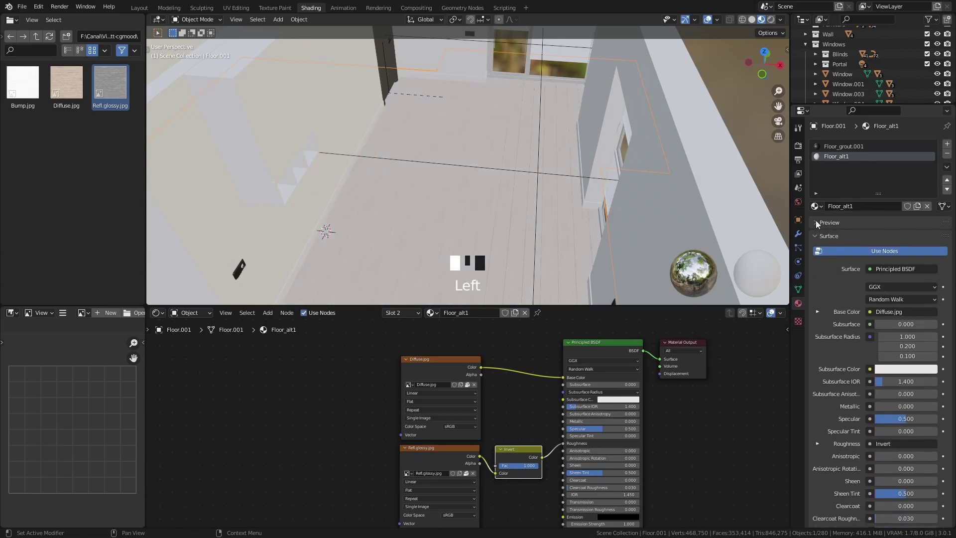
pyautogui.click(798, 145)
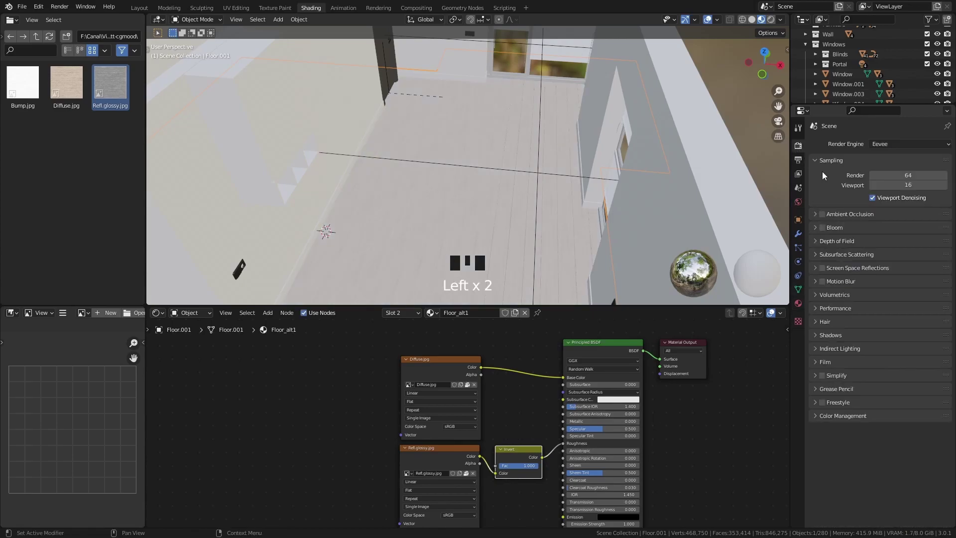
pyautogui.click(891, 147)
pyautogui.click(886, 179)
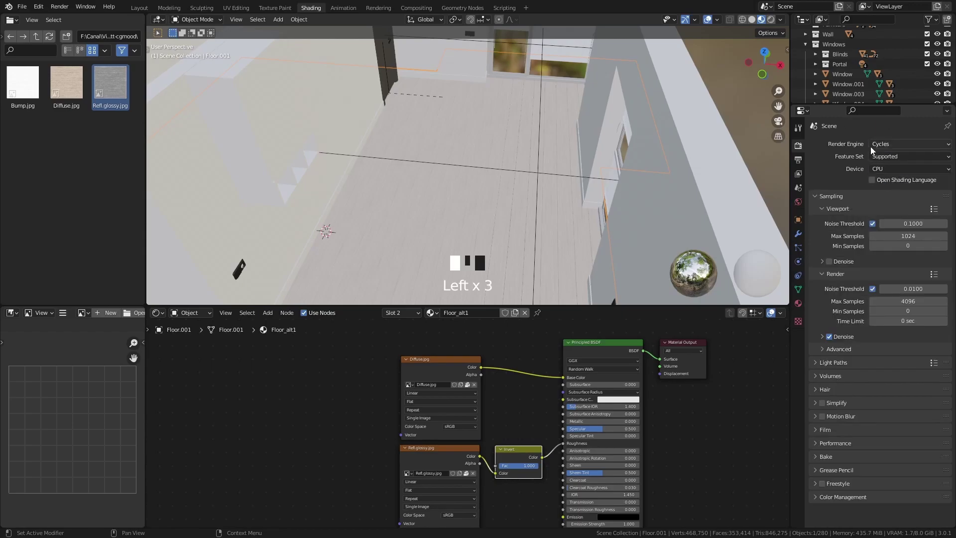
pyautogui.click(903, 169)
pyautogui.click(887, 192)
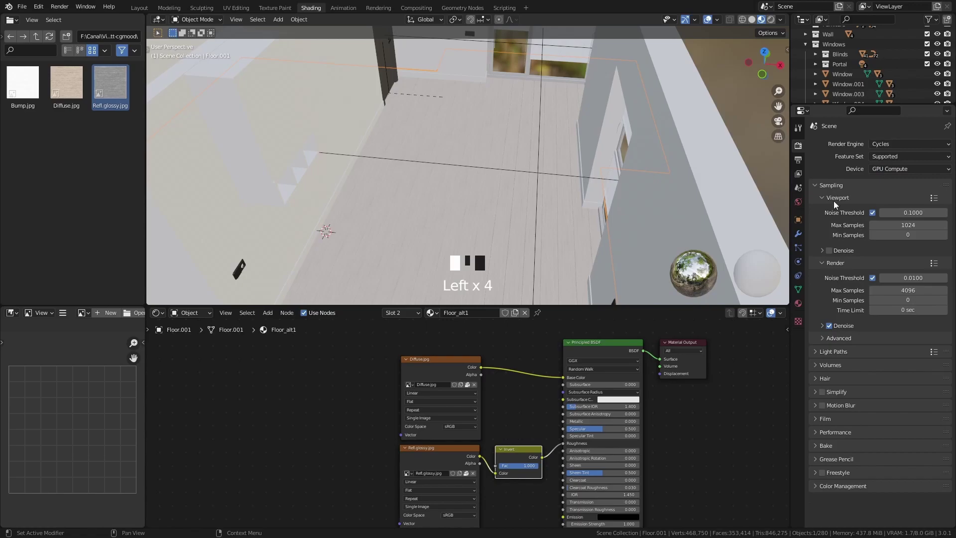
pyautogui.click(799, 303)
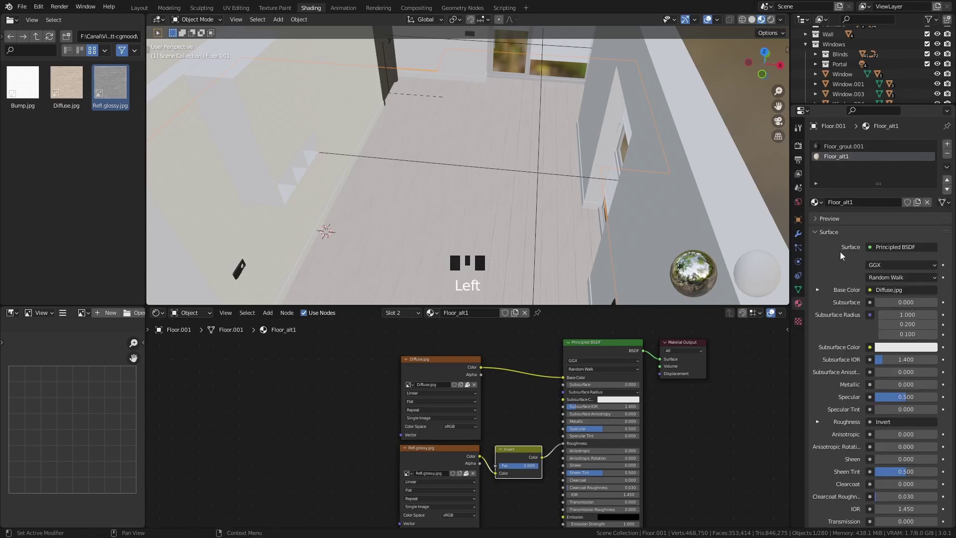
# Add the Bump.jpg texture to the Floor_alt1 material below the glossy texture and set its color space to Non-Color.
pyautogui.scroll(-1, 602, 423)
pyautogui.moveTo(602, 423); pyautogui.dragTo(604, 346, button='middle')
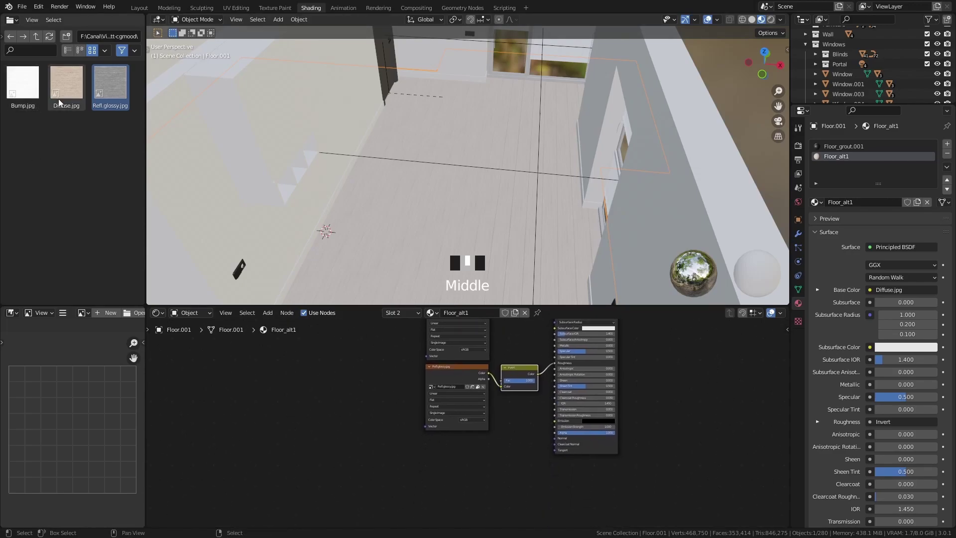
pyautogui.click(22, 82)
pyautogui.moveTo(22, 82); pyautogui.dragTo(440, 455)
pyautogui.scroll(6, 467, 479)
pyautogui.click(463, 478)
pyautogui.moveTo(456, 523); pyautogui.dragTo(456, 483, button='middle')
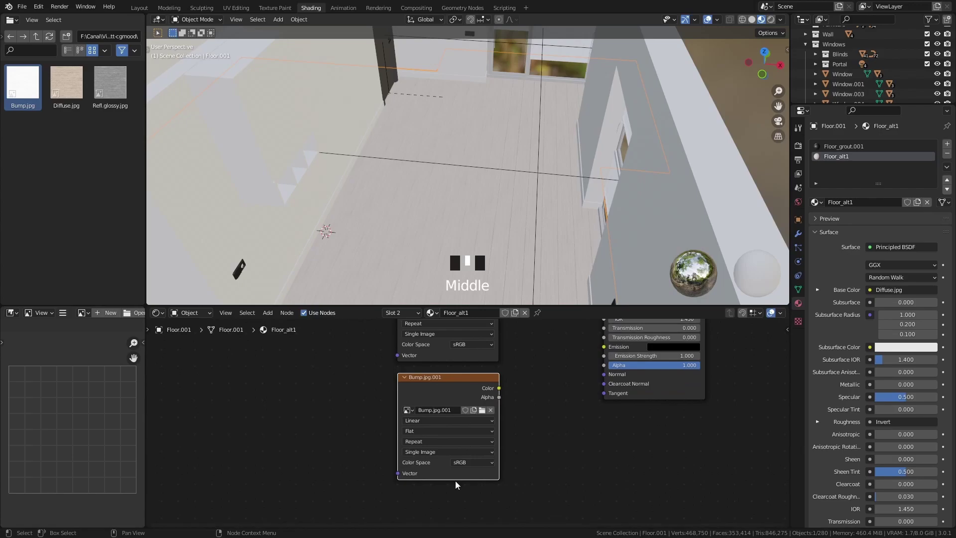
pyautogui.scroll(5, 453, 468)
pyautogui.click(464, 481)
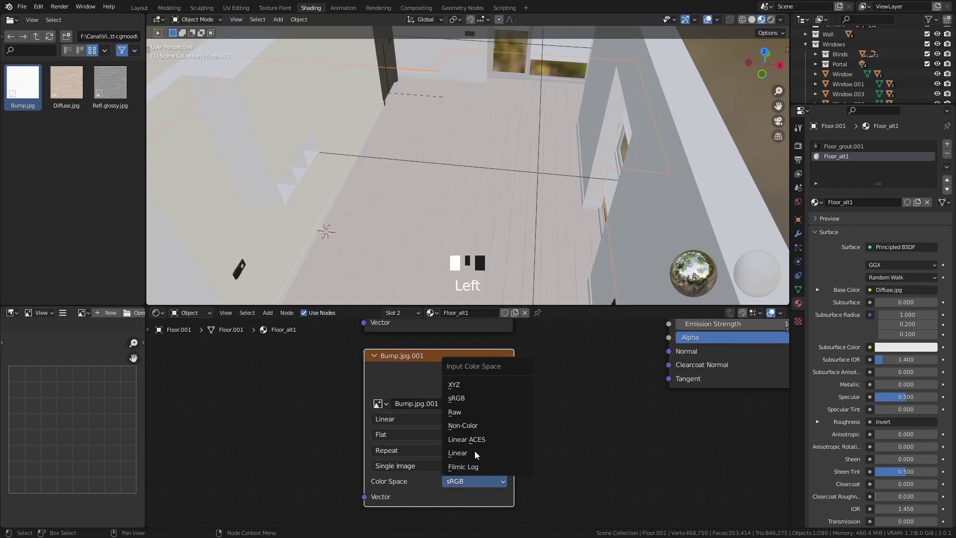
pyautogui.click(468, 424)
# Connect the Bump.jpg color to the shader's Normal through a new Bump node, feeding the node's Height input.
pyautogui.scroll(-2, 517, 409)
pyautogui.moveTo(517, 409); pyautogui.dragTo(503, 450, button='middle')
pyautogui.moveTo(489, 443); pyautogui.dragTo(612, 424)
pyautogui.hotkey('shift', 'a')
pyautogui.moveTo(544, 409)
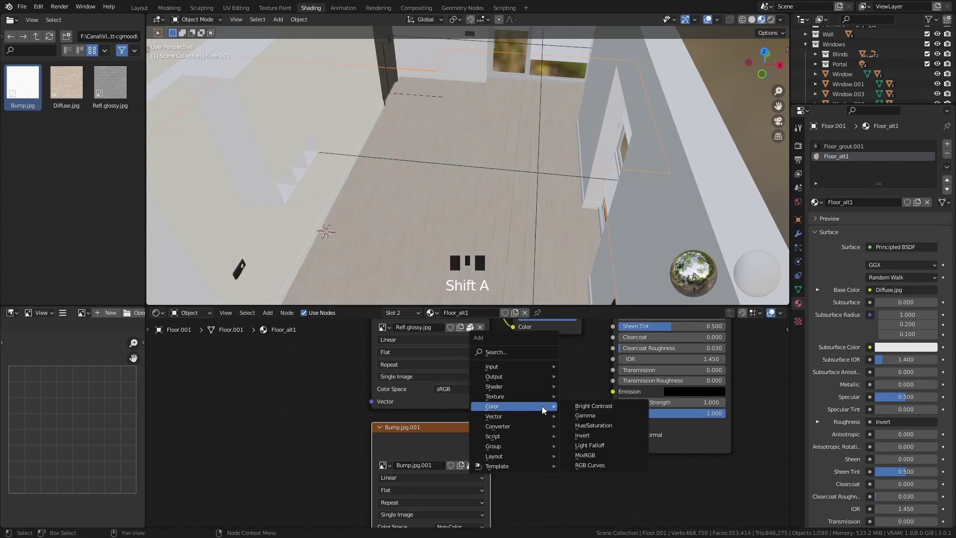
pyautogui.click(587, 416)
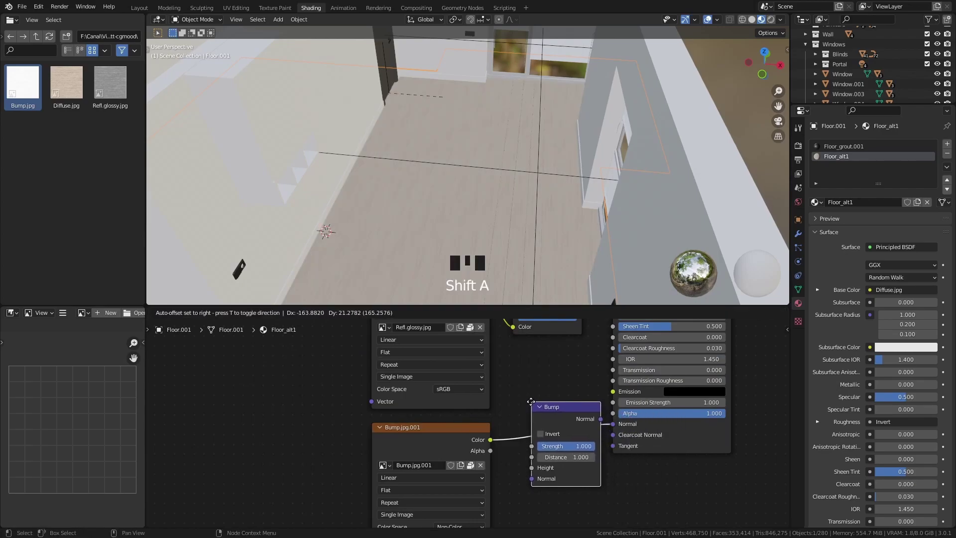
pyautogui.click(531, 401)
pyautogui.moveTo(519, 487); pyautogui.dragTo(541, 451, button='middle')
pyautogui.scroll(6, 549, 452)
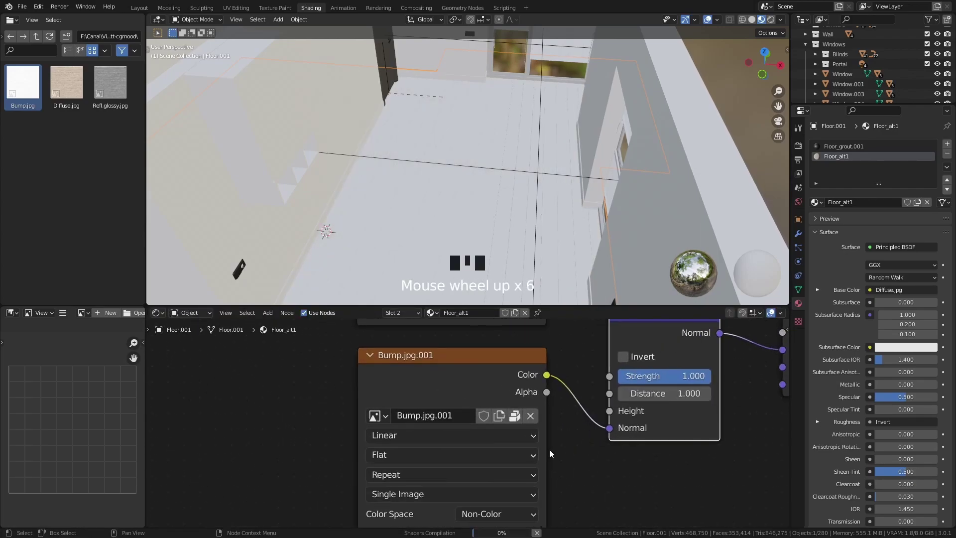
pyautogui.moveTo(609, 427)
pyautogui.mouseDown()
pyautogui.moveTo(604, 416)
pyautogui.moveTo(616, 411)
pyautogui.mouseUp()
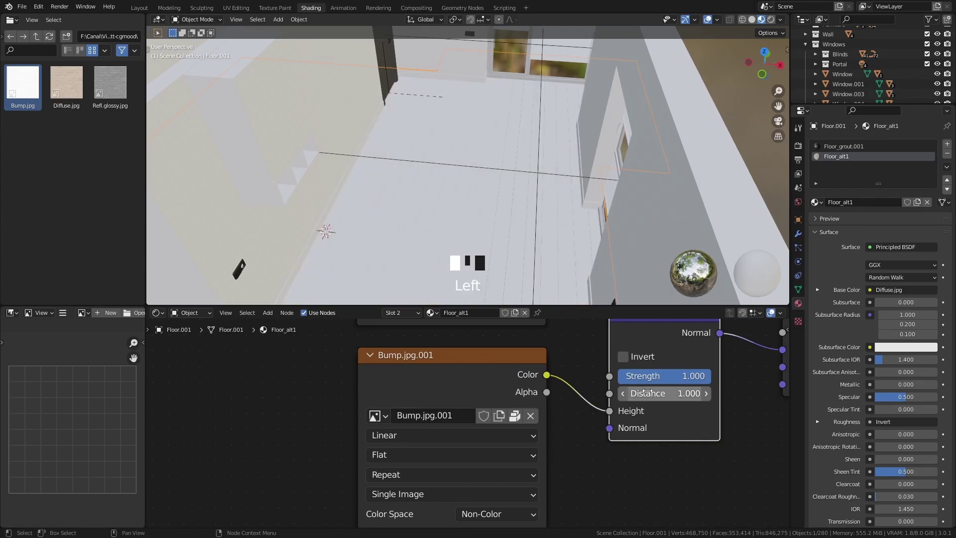
# Set the Bump node's distance to 0.1 and its strength to 0.2.
pyautogui.click(666, 377)
pyautogui.click(660, 393)
pyautogui.write('0.1')
pyautogui.press('Return')
pyautogui.doubleClick(680, 377)
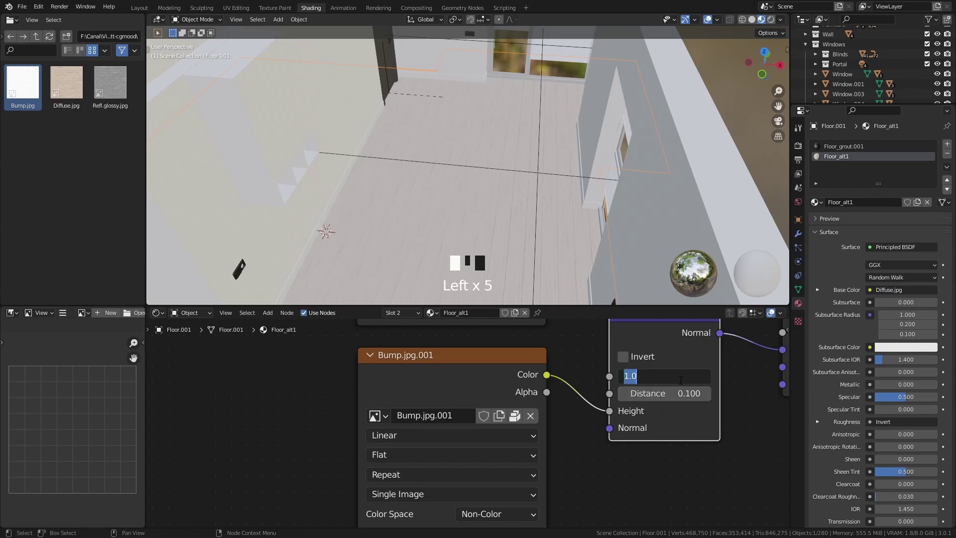
pyautogui.write('0.2')
pyautogui.press('Return')
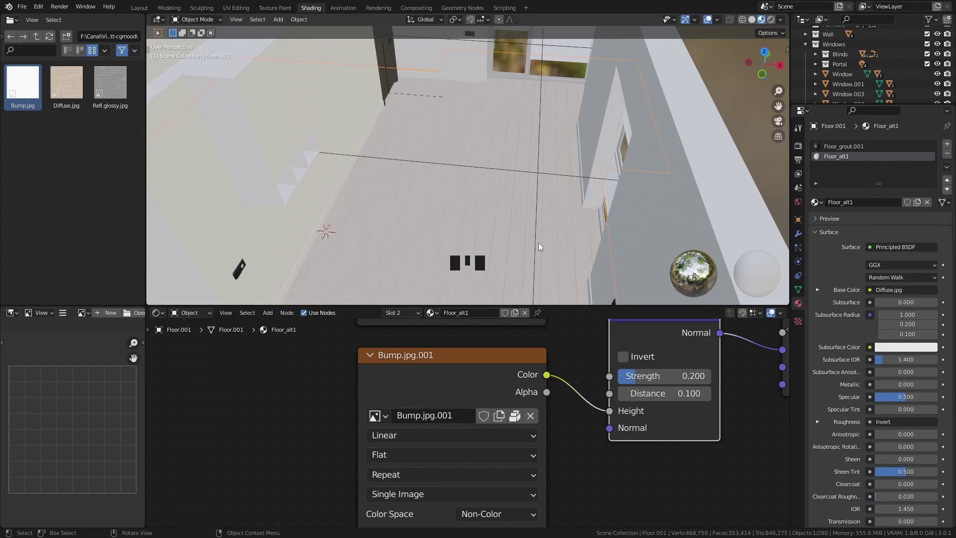
# Isolate the floor object in local view.
pyautogui.press('KP_Divide')
pyautogui.moveTo(501, 238); pyautogui.dragTo(496, 221, button='middle')
pyautogui.scroll(4, 523, 211)
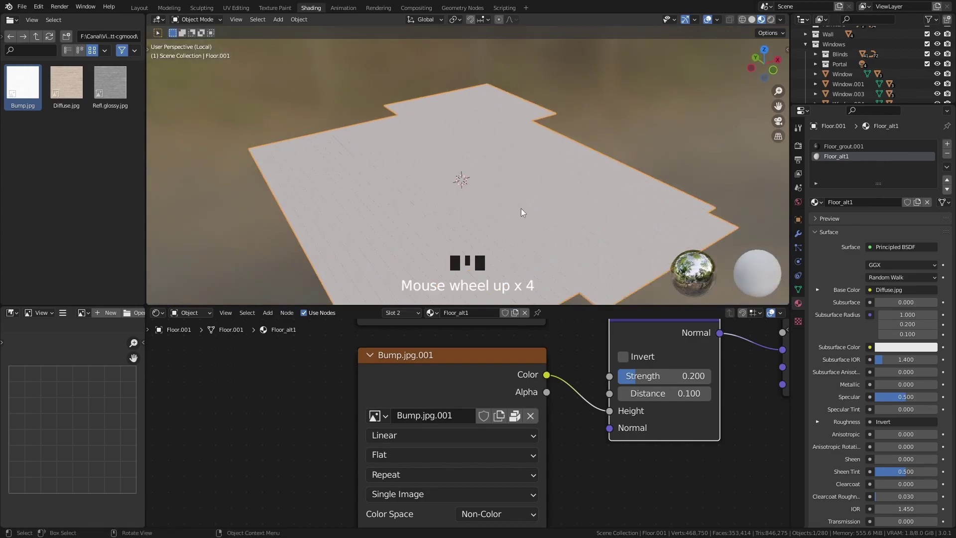
# Move the three image texture nodes farther from the shader and bring the Invert and Bump nodes beside them.
pyautogui.scroll(-8, 636, 402)
pyautogui.scroll(-7, 636, 402)
pyautogui.moveTo(540, 361); pyautogui.dragTo(520, 506, button='middle')
pyautogui.scroll(5, 506, 454)
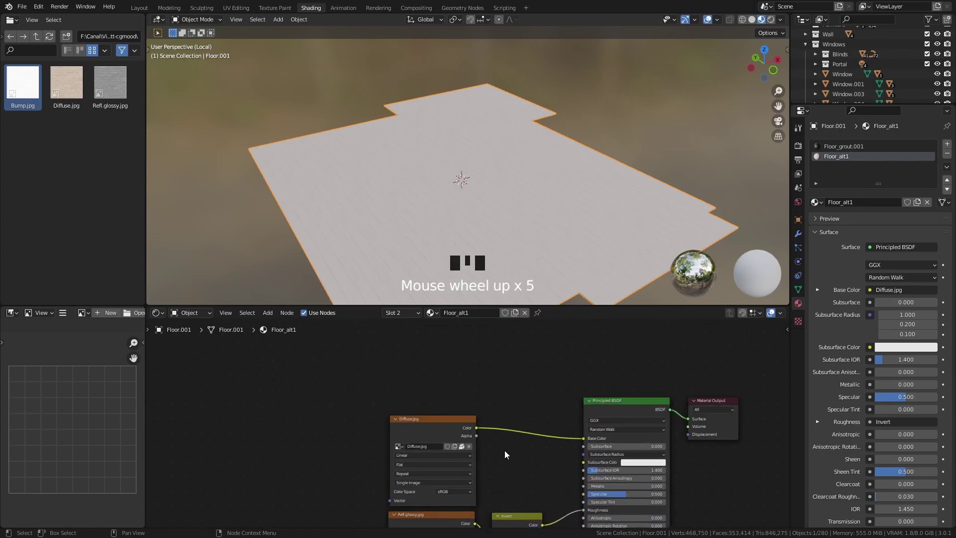
pyautogui.scroll(-14, 505, 453)
pyautogui.moveTo(425, 528); pyautogui.dragTo(420, 474, button='middle')
pyautogui.moveTo(413, 480); pyautogui.dragTo(455, 350)
pyautogui.press('g')
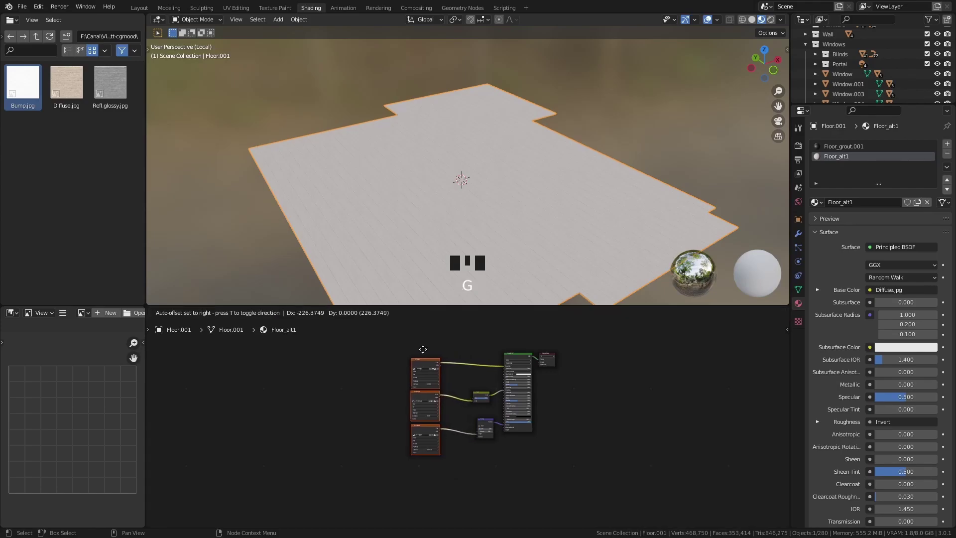
pyautogui.click(406, 348)
pyautogui.moveTo(450, 473); pyautogui.dragTo(445, 391)
pyautogui.moveTo(344, 360); pyautogui.dragTo(418, 381, button='middle')
pyautogui.scroll(4, 418, 381)
# Add Texture Coordinate and Mapping nodes to the Diffuse.jpg texture and place them well away from the image nodes.
pyautogui.click(485, 369)
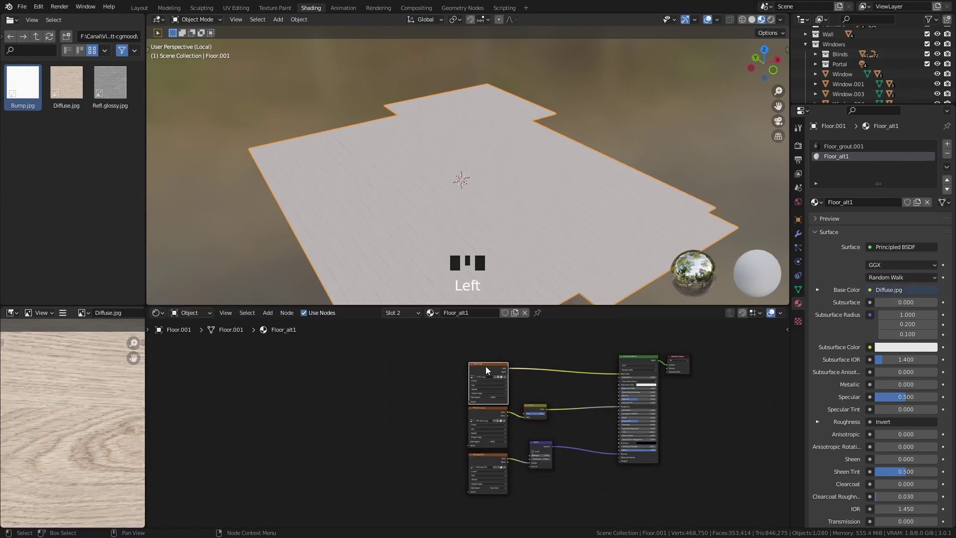
pyautogui.hotkey('ctrl', 't')
pyautogui.scroll(2, 438, 391)
pyautogui.press('g')
pyautogui.click(341, 418)
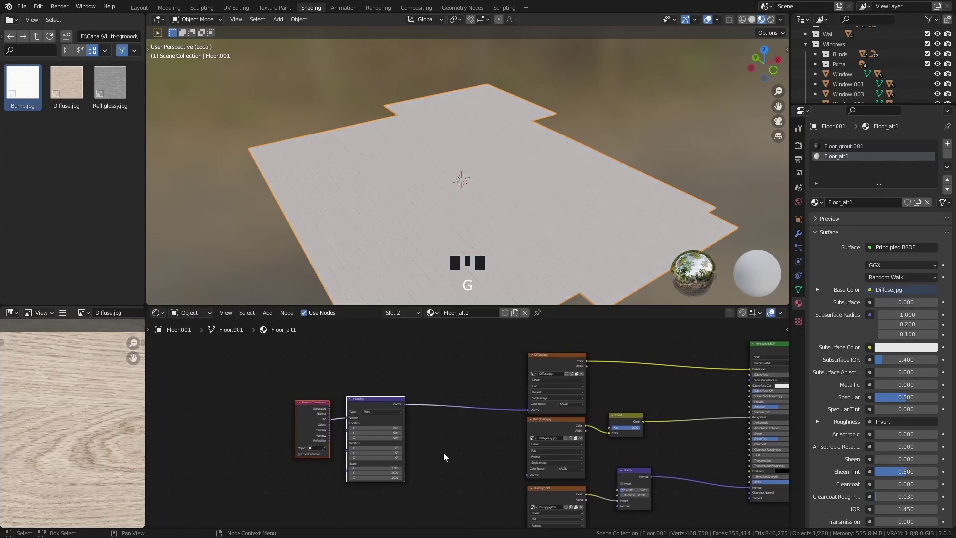
# Connect the Mapping vector to the Refl.glossy.jpg and Bump.jpg textures and merge the three links through a reroute point.
pyautogui.moveTo(411, 419); pyautogui.dragTo(385, 365, button='middle')
pyautogui.moveTo(377, 350); pyautogui.dragTo(501, 421)
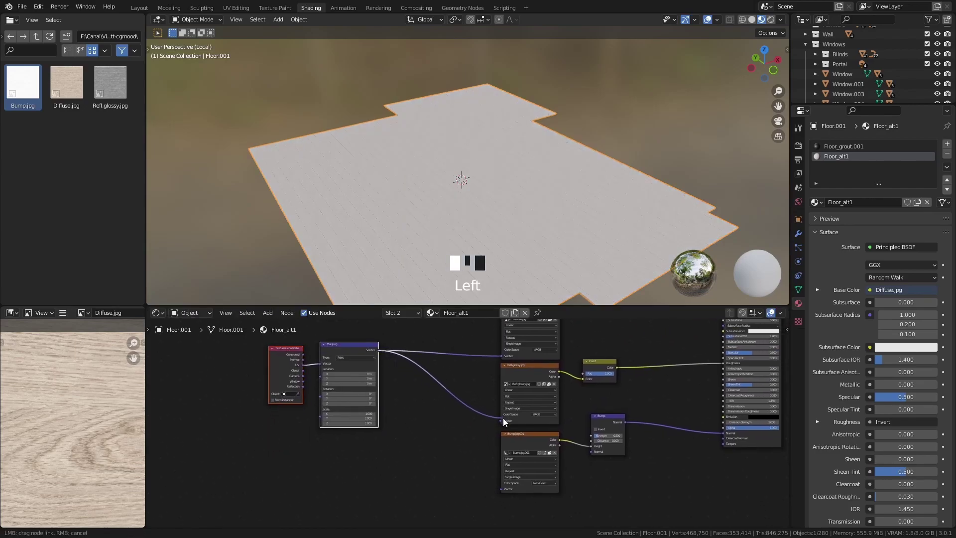
pyautogui.moveTo(378, 350); pyautogui.dragTo(501, 488)
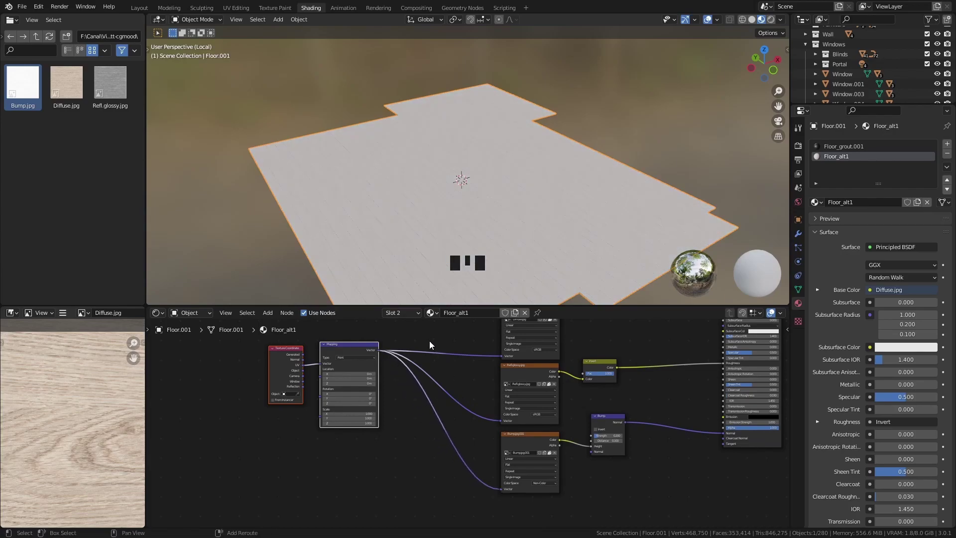
pyautogui.keyDown('shift'); pyautogui.moveTo(446, 336); pyautogui.dragTo(402, 422, button='right'); pyautogui.keyUp('shift')
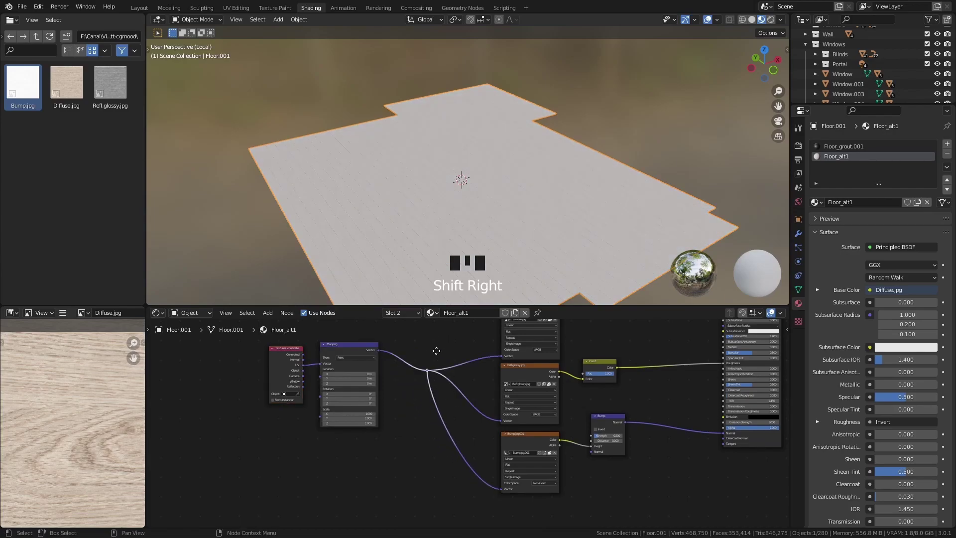
# Add a Geometry node above the Texture Coordinate node and connect its Random Per Island output to the Mapping location.
pyautogui.moveTo(438, 354); pyautogui.dragTo(432, 426, button='middle')
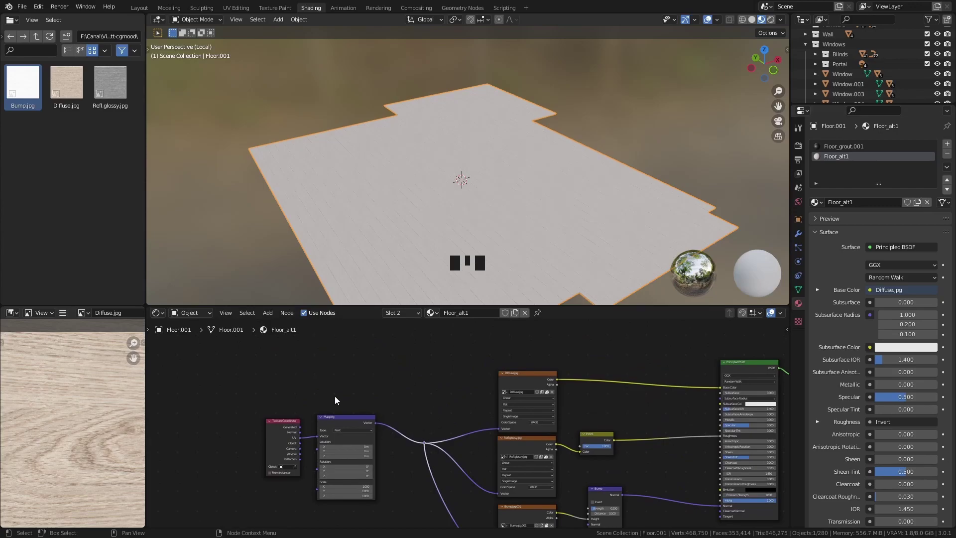
pyautogui.moveTo(333, 399); pyautogui.dragTo(434, 424, button='middle')
pyautogui.hotkey('shift', 'a')
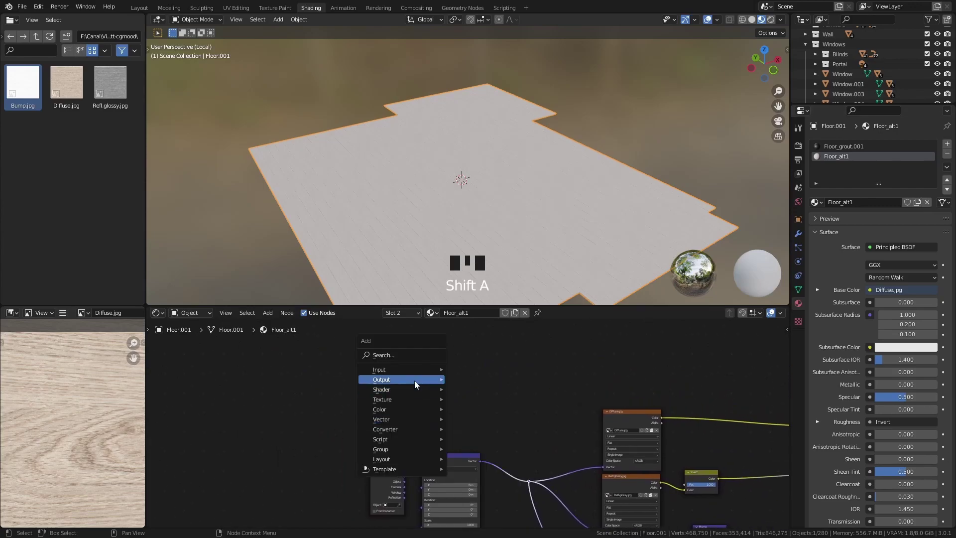
pyautogui.moveTo(407, 369)
pyautogui.click(474, 238)
pyautogui.click(448, 428)
pyautogui.scroll(7, 439, 437)
pyautogui.scroll(-1, 407, 398)
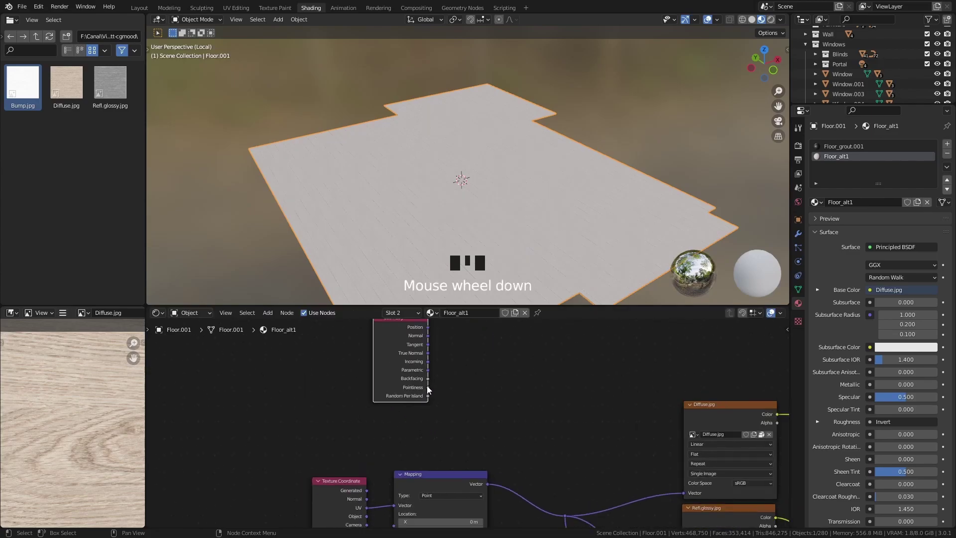
pyautogui.moveTo(443, 398); pyautogui.dragTo(450, 389, button='middle')
pyautogui.moveTo(407, 356); pyautogui.dragTo(348, 386)
pyautogui.moveTo(347, 387); pyautogui.dragTo(427, 371, button='middle')
pyautogui.moveTo(421, 364)
pyautogui.mouseDown()
pyautogui.moveTo(436, 437)
pyautogui.moveTo(459, 448)
pyautogui.moveTo(452, 426)
pyautogui.mouseUp()
pyautogui.moveTo(452, 425)
pyautogui.mouseDown(button='middle')
pyautogui.moveTo(395, 388)
pyautogui.moveTo(360, 389)
pyautogui.mouseUp(button='middle')
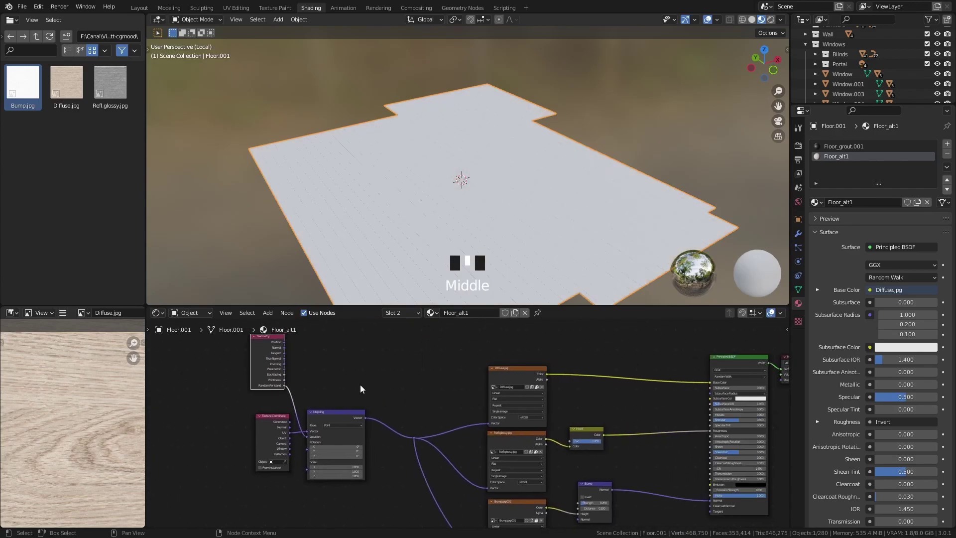
# Insert a Gamma node between the Diffuse.jpg color and the shader's base color.
pyautogui.moveTo(645, 387); pyautogui.dragTo(535, 396, button='middle')
pyautogui.scroll(5, 550, 433)
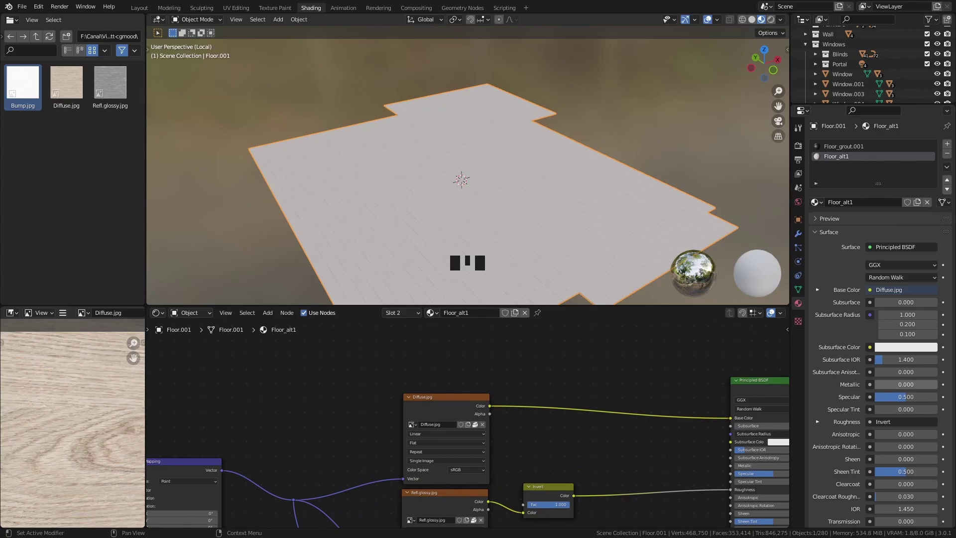
pyautogui.moveTo(569, 432); pyautogui.dragTo(557, 432, button='middle')
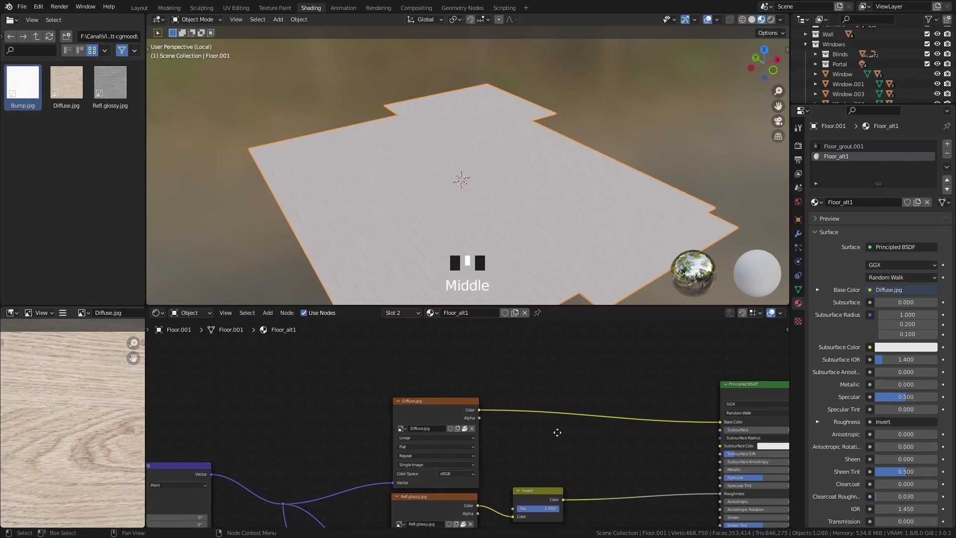
pyautogui.hotkey('shift', 'a')
pyautogui.moveTo(490, 421)
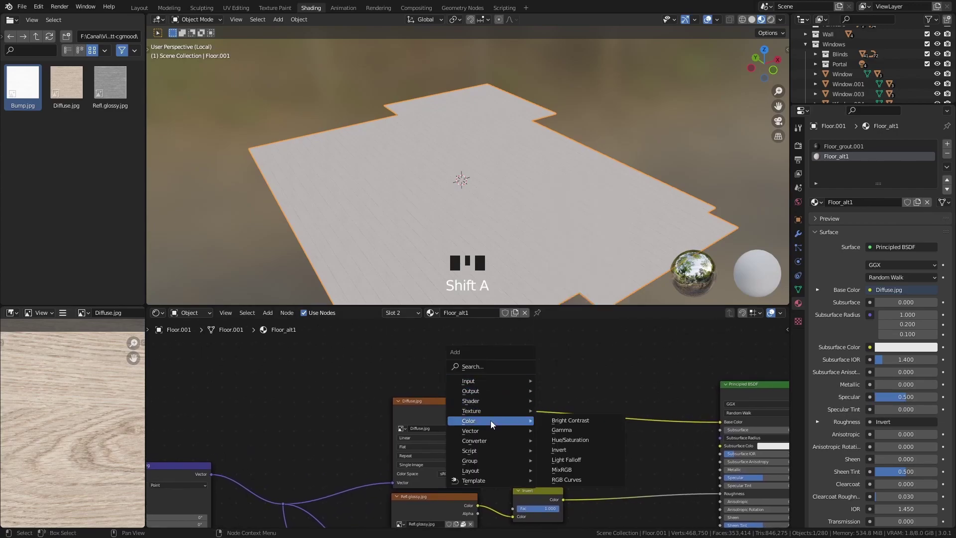
pyautogui.click(560, 432)
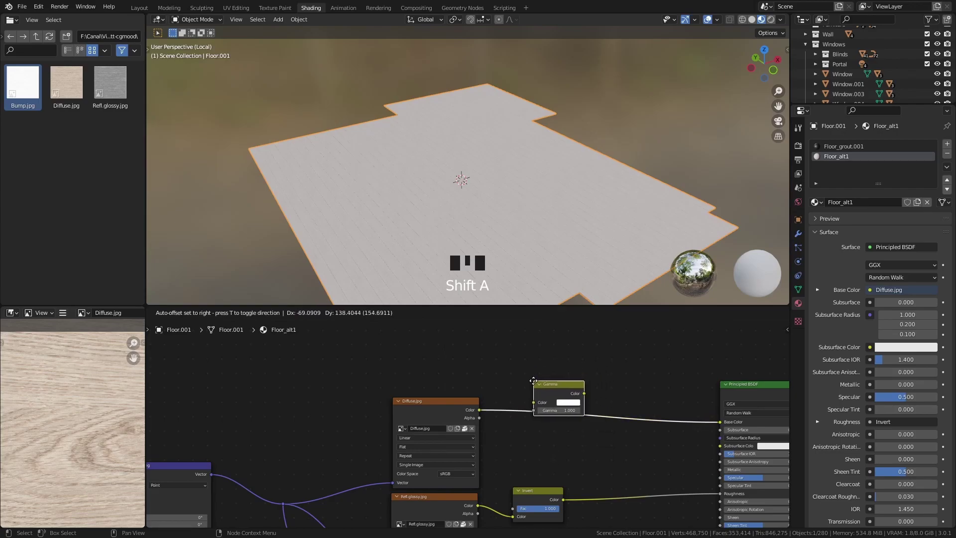
pyautogui.click(568, 395)
# Duplicate the Gamma node below the original and feed the Diffuse.jpg color into the copy.
pyautogui.moveTo(568, 394); pyautogui.dragTo(552, 364, button='middle')
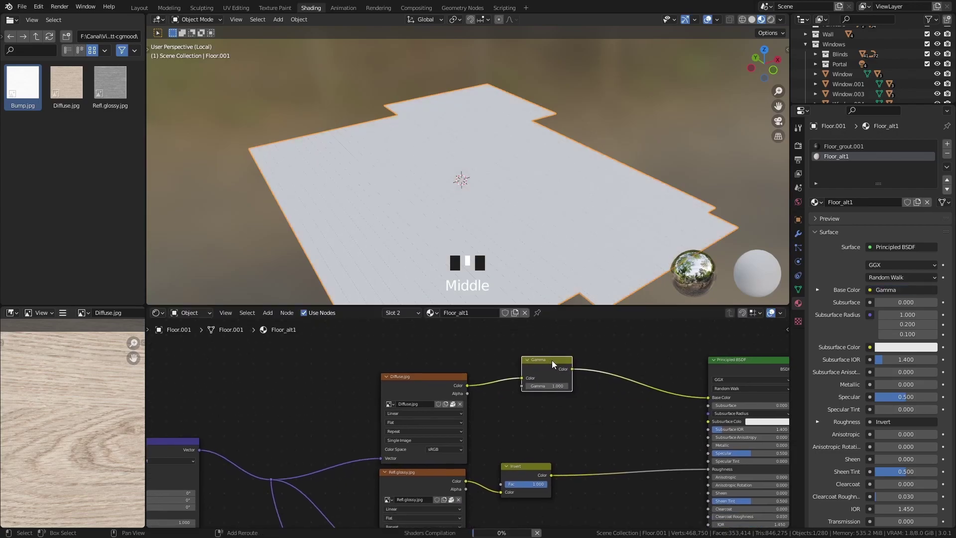
pyautogui.hotkey('shift', 'd')
pyautogui.click(552, 401)
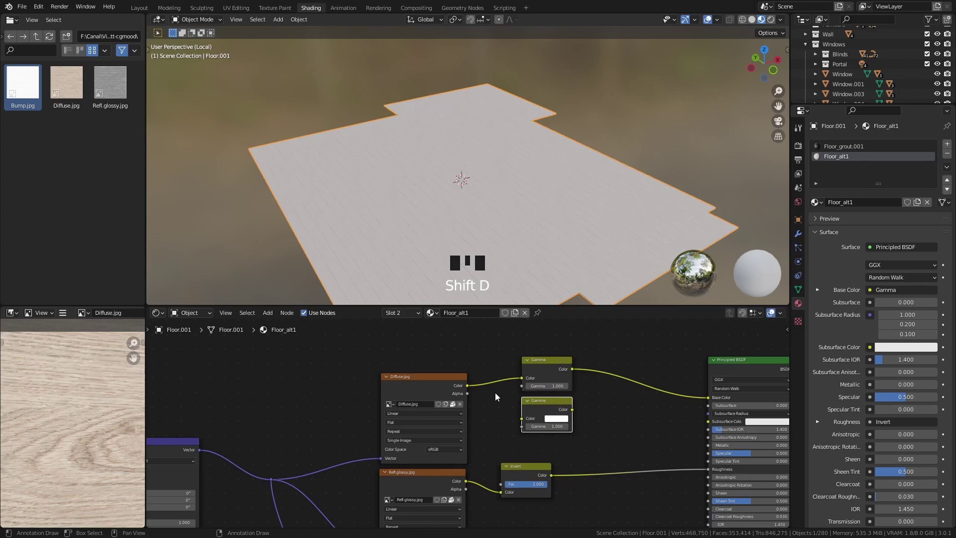
pyautogui.moveTo(468, 386); pyautogui.dragTo(522, 423)
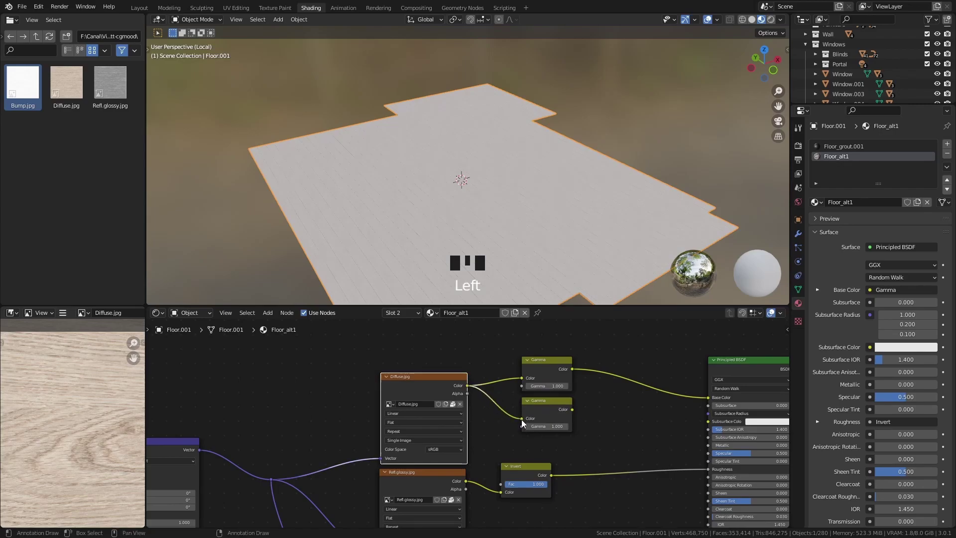
# Look up the Node Wrangler add-on in the preferences and check its details.
pyautogui.click(38, 6)
pyautogui.click(70, 149)
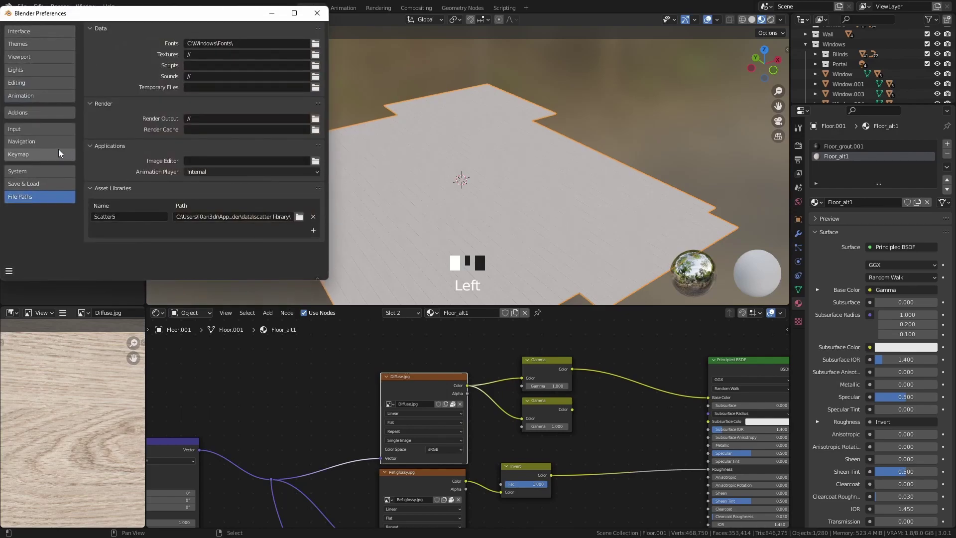
pyautogui.click(25, 113)
pyautogui.click(279, 44)
pyautogui.write('node')
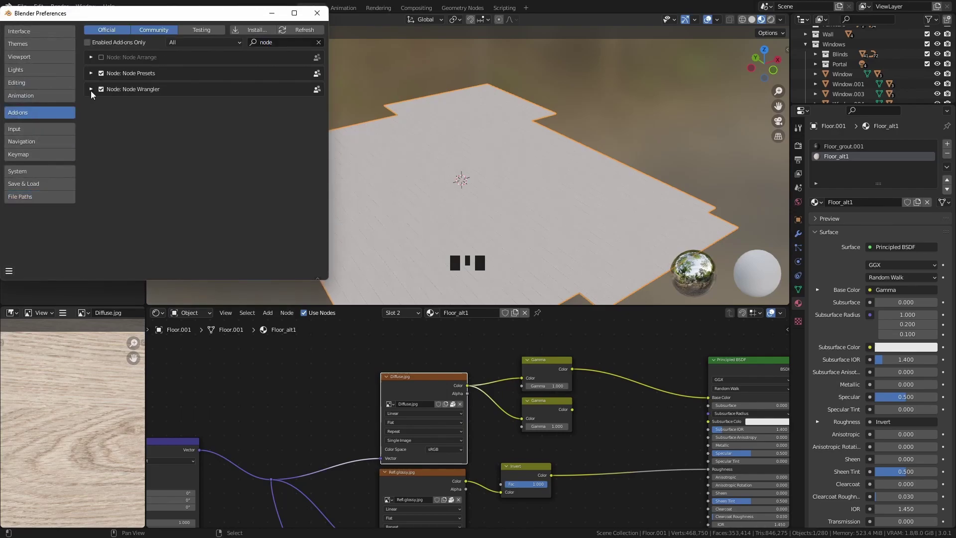
pyautogui.click(91, 90)
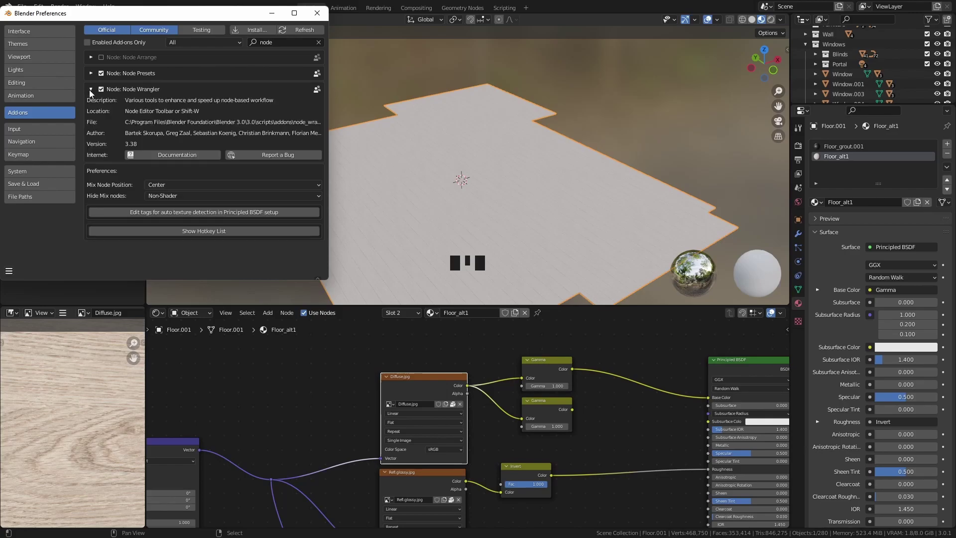
pyautogui.click(317, 13)
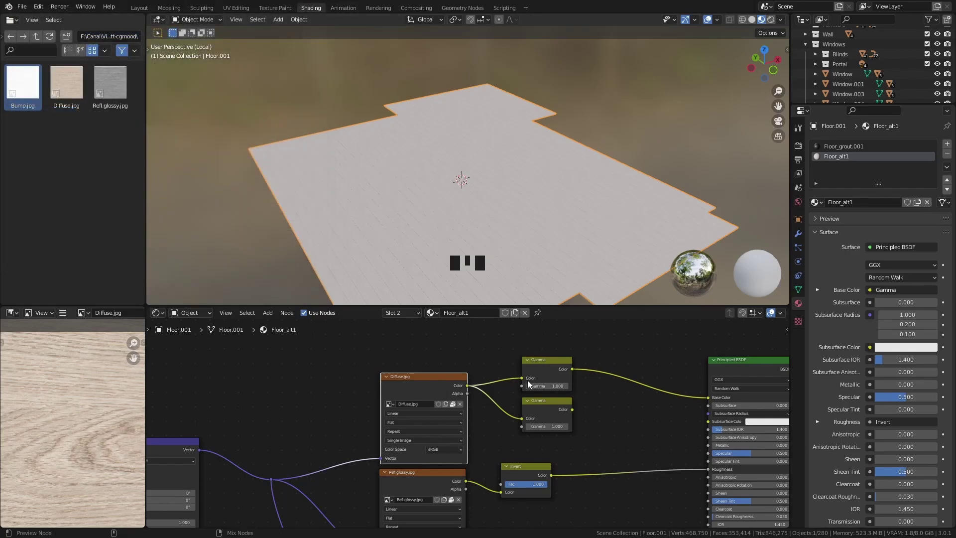
# Combine the two Gamma nodes in a Mix node, then set the upper gamma to 3.5 and the lower to 4.
pyautogui.keyDown('ctrl'); pyautogui.keyDown('shift'); pyautogui.moveTo(543, 374); pyautogui.dragTo(544, 409, button='right'); pyautogui.keyUp('shift'); pyautogui.keyUp('ctrl')
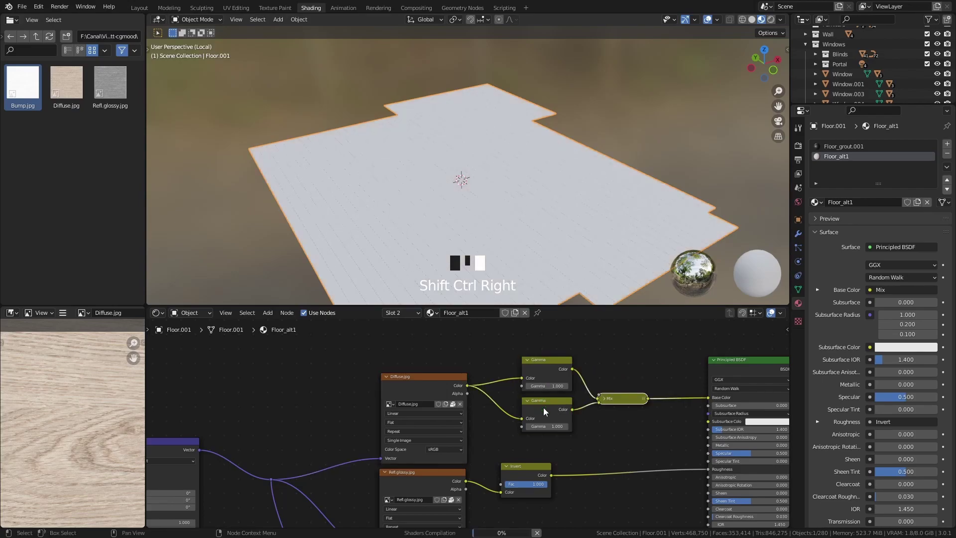
pyautogui.click(605, 402)
pyautogui.click(550, 384)
pyautogui.write('3.5')
pyautogui.press('Return')
pyautogui.click(553, 427)
pyautogui.write('4')
pyautogui.press('Return')
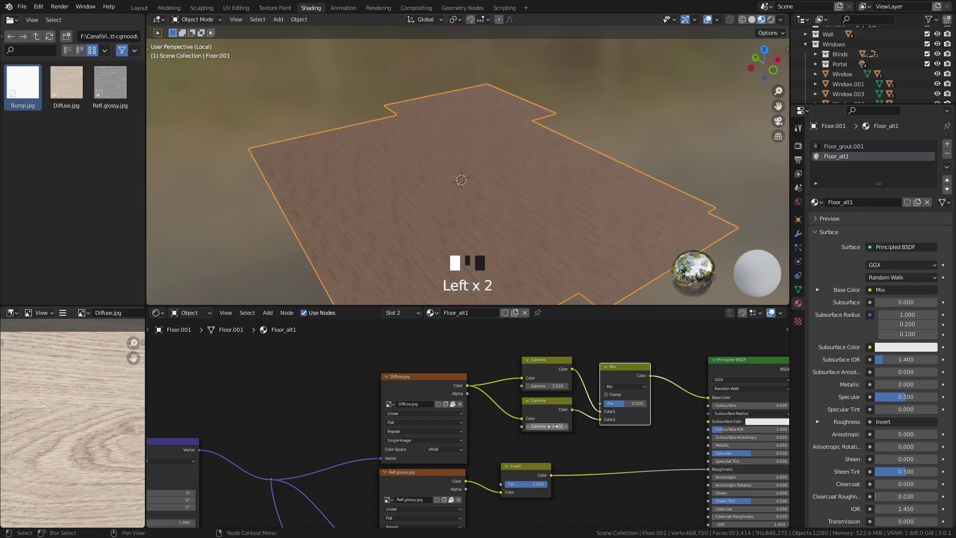
# Connect the Geometry node's Random Per Island output to the factor of the Mix node after the Gammas.
pyautogui.scroll(-2, 448, 428)
pyautogui.moveTo(189, 423); pyautogui.dragTo(248, 424, button='middle')
pyautogui.scroll(4, 247, 424)
pyautogui.moveTo(177, 424); pyautogui.dragTo(657, 423)
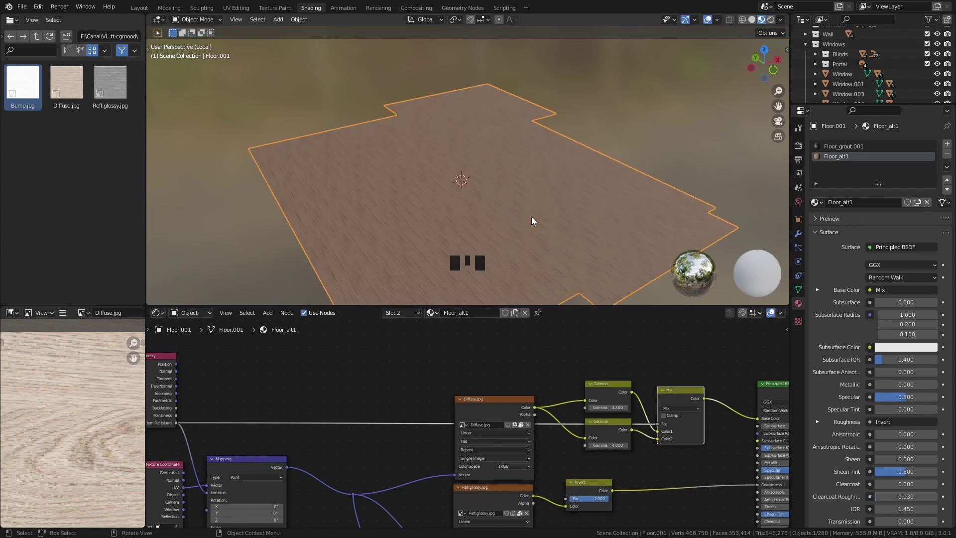
# Shift the Invert node toward its texture and insert a Math node between it and the shader's Roughness.
pyautogui.moveTo(632, 478); pyautogui.dragTo(576, 419, button='middle')
pyautogui.moveTo(538, 424); pyautogui.dragTo(531, 434)
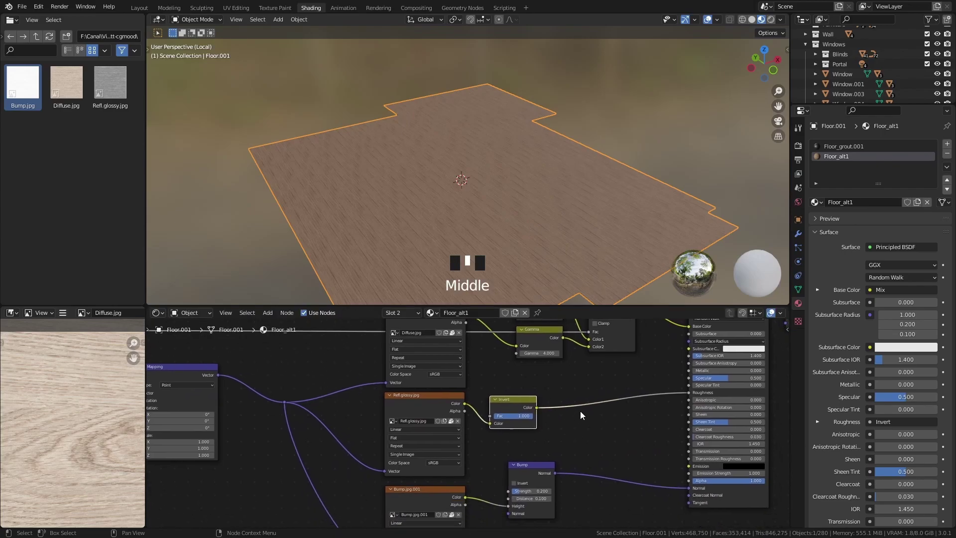
pyautogui.hotkey('shift', 'a')
pyautogui.moveTo(537, 431)
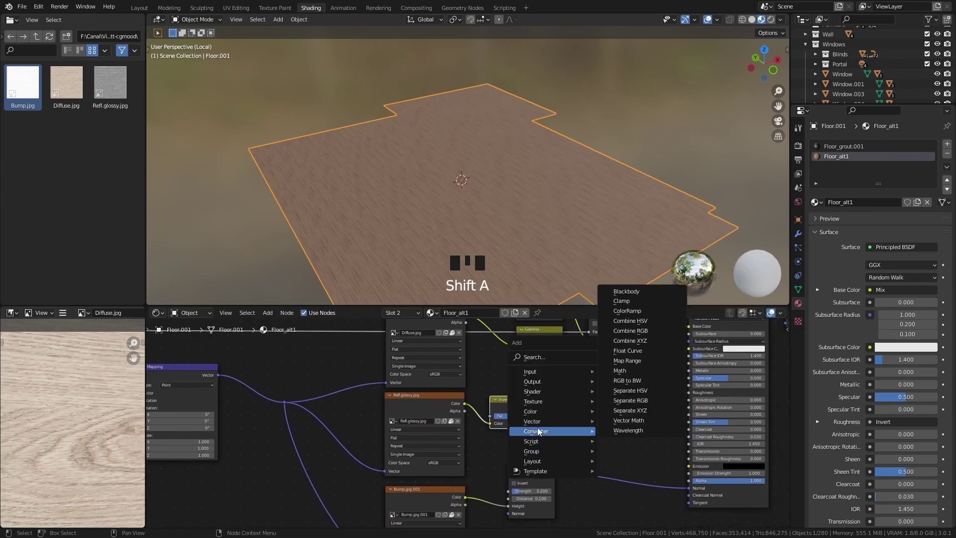
pyautogui.click(630, 370)
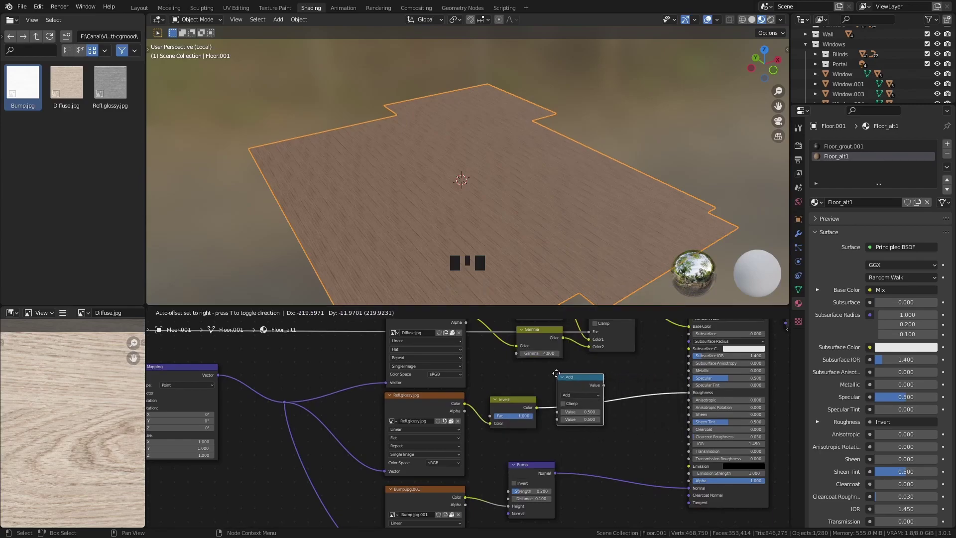
pyautogui.click(556, 373)
# Set the operation of the new Math node to Power.
pyautogui.scroll(6, 592, 396)
pyautogui.moveTo(592, 396); pyautogui.dragTo(533, 400, button='middle')
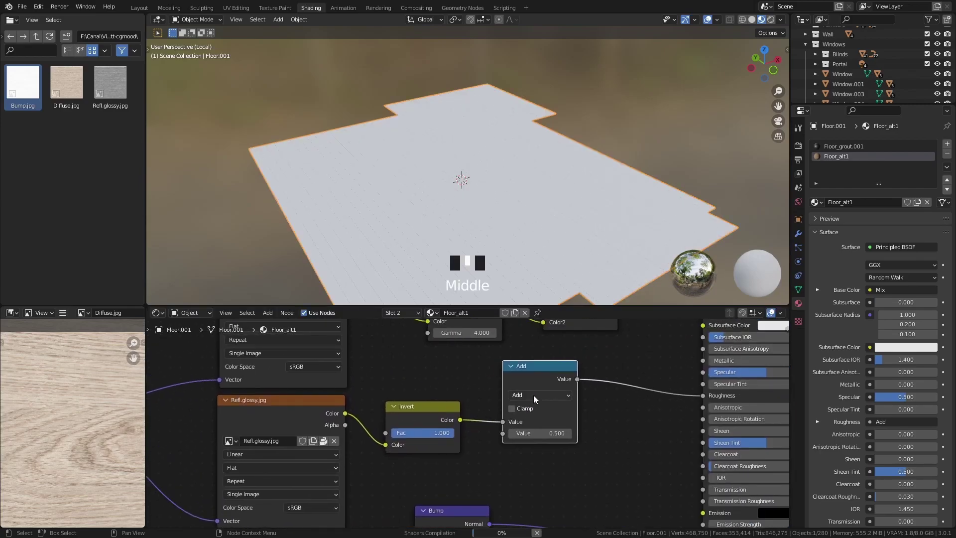
pyautogui.click(533, 395)
pyautogui.click(536, 324)
pyautogui.click(539, 377)
pyautogui.scroll(-1, 532, 362)
pyautogui.moveTo(533, 362); pyautogui.dragTo(530, 369, button='middle')
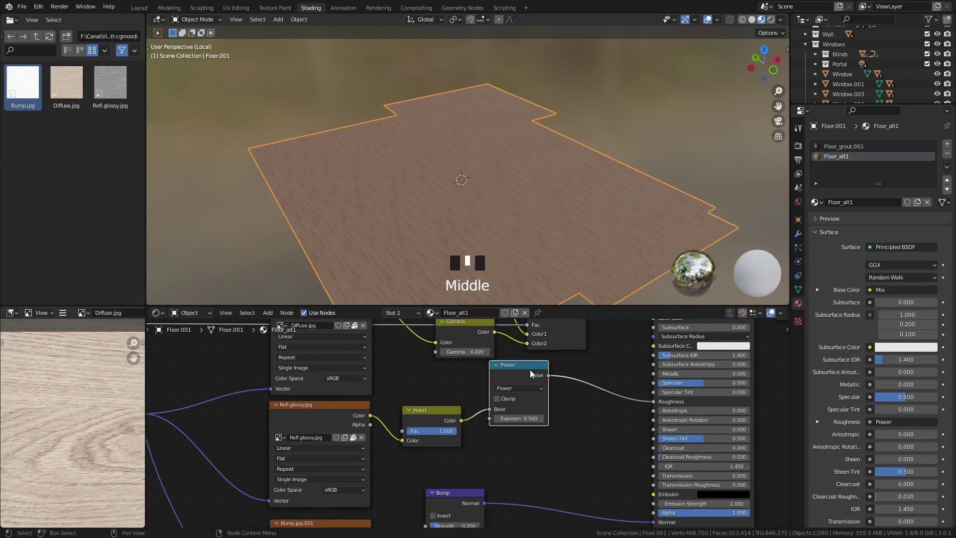
# Duplicate the Power node below the original and feed the Invert color into the copy's base.
pyautogui.hotkey('shift', 'd')
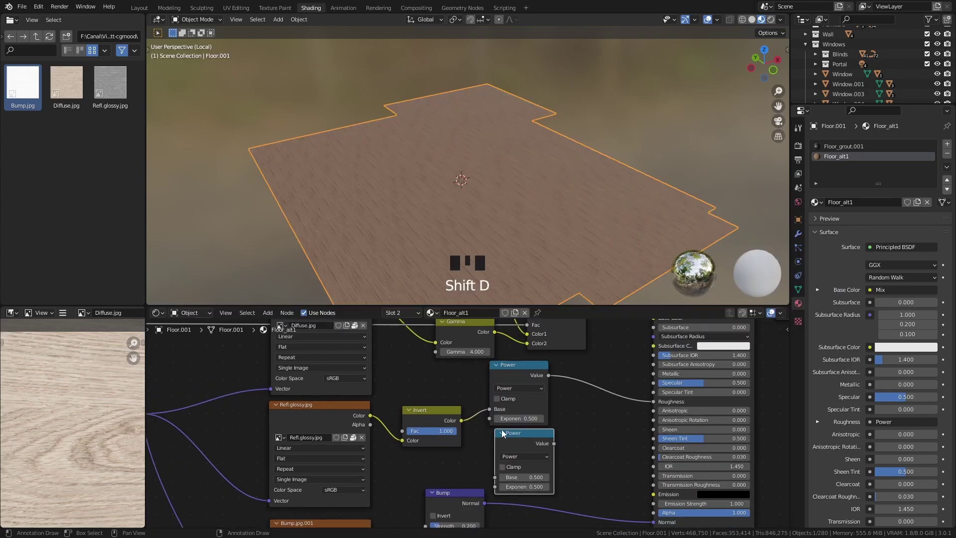
pyautogui.click(464, 422)
pyautogui.moveTo(461, 420); pyautogui.dragTo(495, 477)
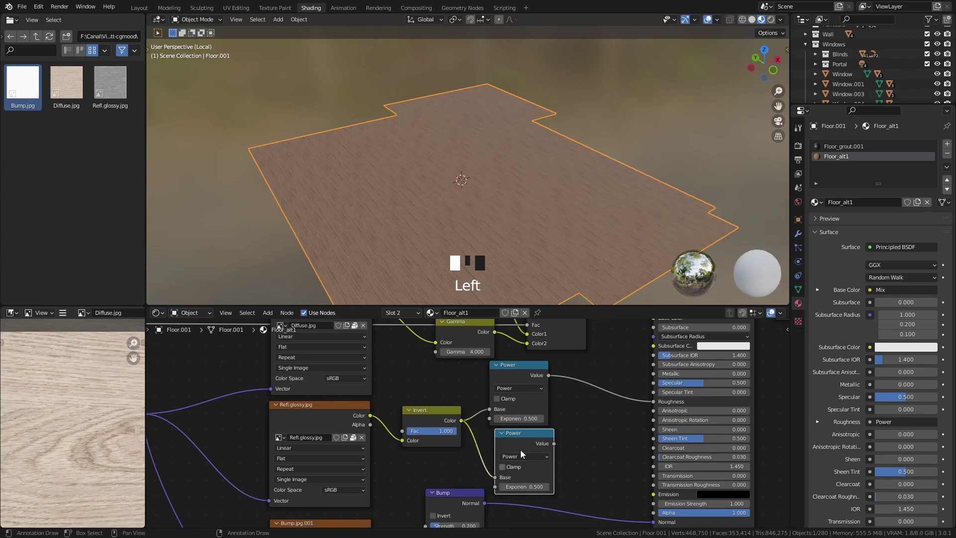
# Align the Power copy under the original and set the exponents to 1.2 for the upper node and 1.5 for the lower.
pyautogui.moveTo(533, 435); pyautogui.dragTo(524, 416)
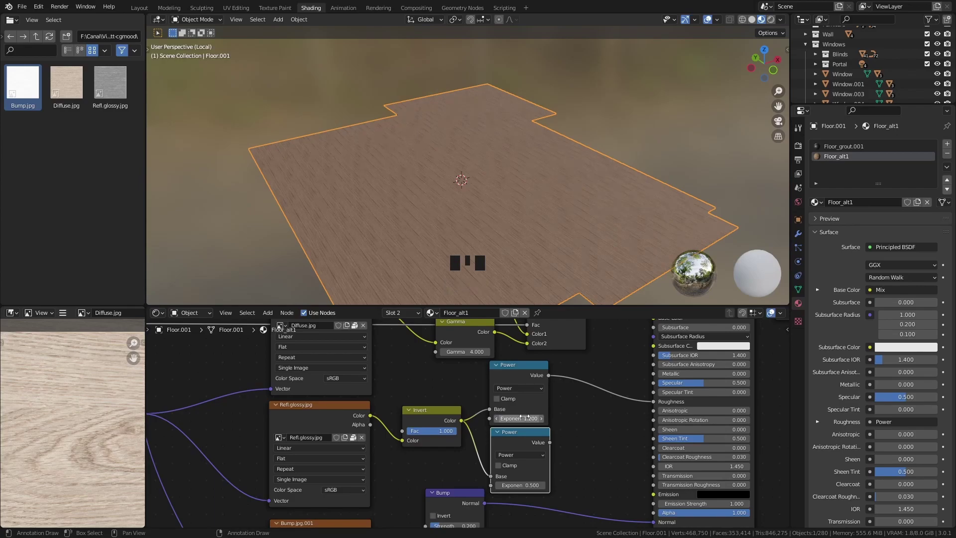
pyautogui.scroll(3, 523, 452)
pyautogui.moveTo(530, 462); pyautogui.dragTo(494, 423, button='middle')
pyautogui.click(494, 429)
pyautogui.moveTo(495, 429); pyautogui.dragTo(489, 429)
pyautogui.moveTo(530, 338); pyautogui.dragTo(540, 394, button='middle')
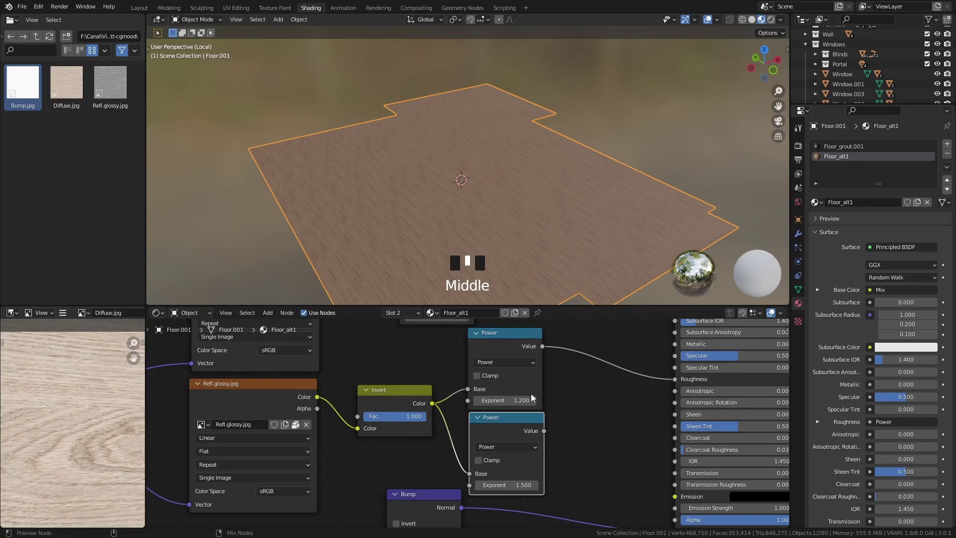
# Combine the two Power nodes in a Mix node feeding Roughness and connect Random Per Island to its factor.
pyautogui.keyDown('ctrl'); pyautogui.keyDown('shift'); pyautogui.moveTo(515, 363); pyautogui.dragTo(511, 434, button='right'); pyautogui.keyUp('shift'); pyautogui.keyUp('ctrl')
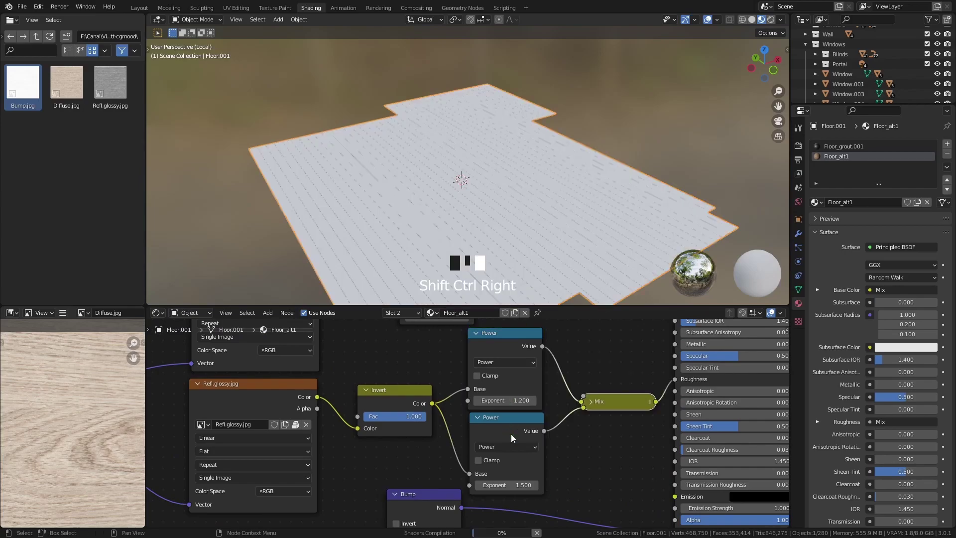
pyautogui.click(614, 409)
pyautogui.moveTo(614, 409); pyautogui.dragTo(608, 374)
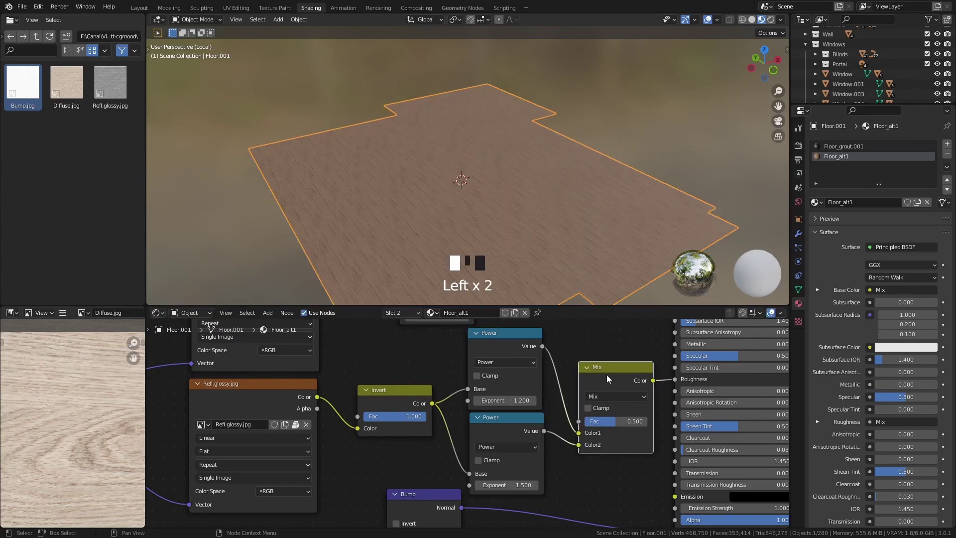
pyautogui.scroll(-4, 413, 399)
pyautogui.moveTo(413, 399)
pyautogui.mouseDown(button='middle')
pyautogui.moveTo(507, 448)
pyautogui.moveTo(272, 416)
pyautogui.moveTo(281, 409)
pyautogui.mouseUp(button='middle')
pyautogui.moveTo(243, 383); pyautogui.dragTo(655, 452)
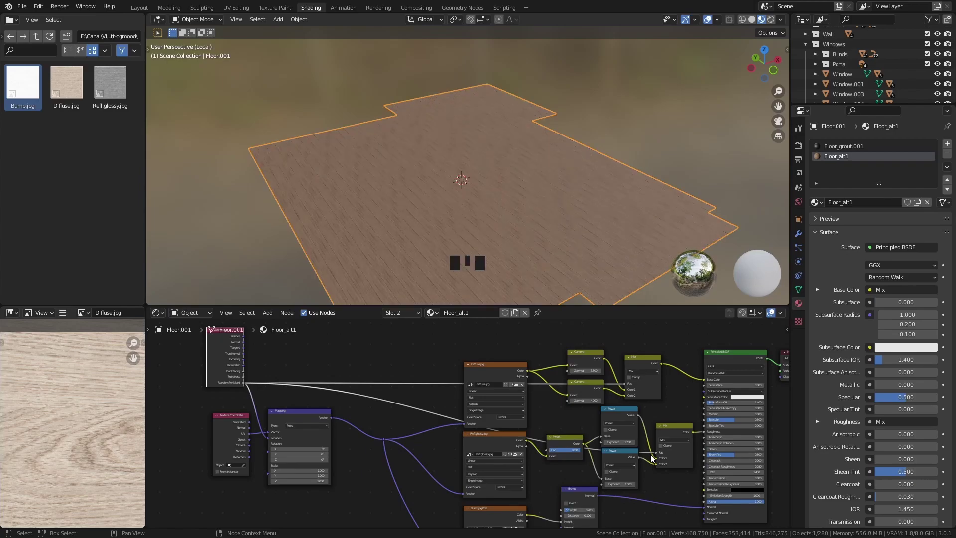
# Review the whole floor material node tree in a maximized node editor.
pyautogui.hotkey('ctrl', 'space')
pyautogui.press('Home')
pyautogui.moveTo(694, 460); pyautogui.dragTo(622, 434, button='middle')
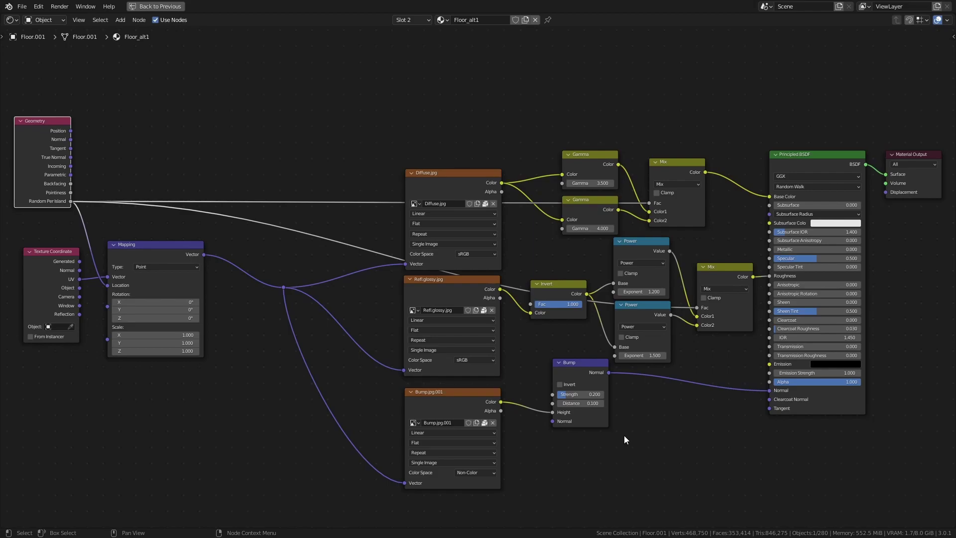
pyautogui.hotkey('ctrl', 'space')
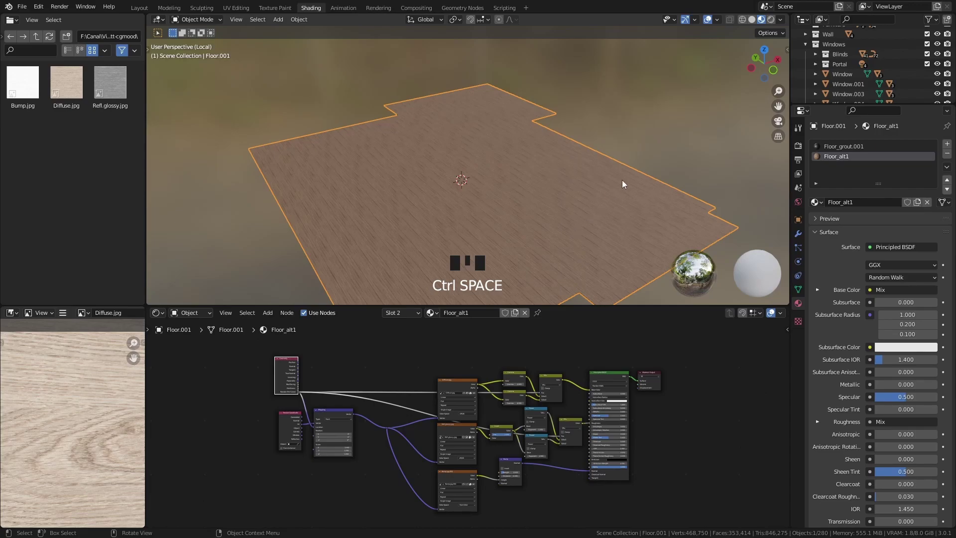
# Switch the viewport to rendered shading, turn off Scene World and light the floor with the indoor reading room HDRI.
pyautogui.click(771, 19)
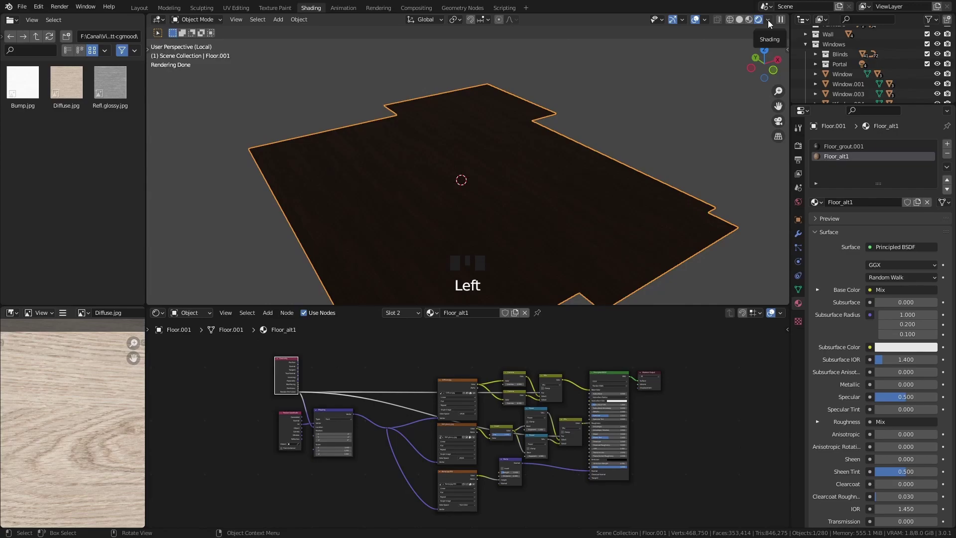
pyautogui.click(767, 21)
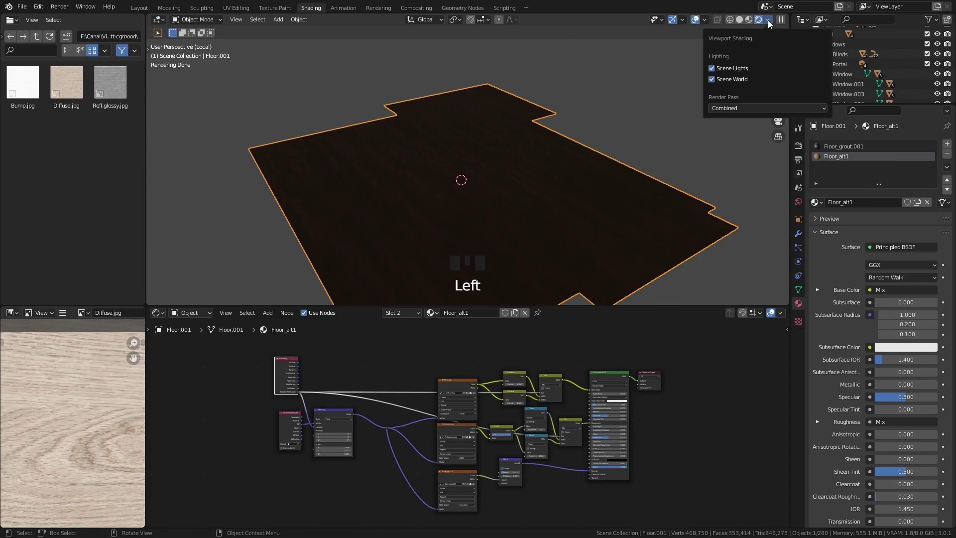
pyautogui.click(710, 80)
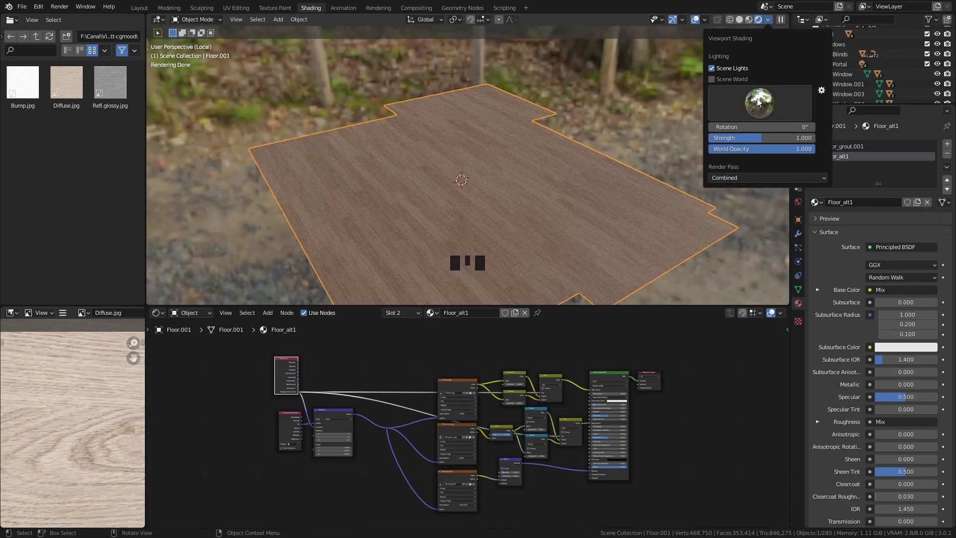
pyautogui.click(757, 101)
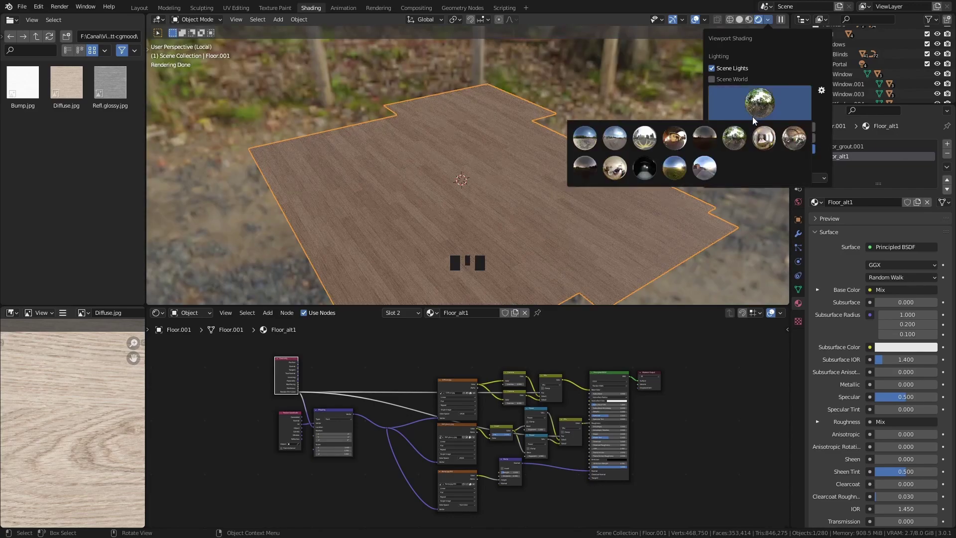
pyautogui.click(608, 167)
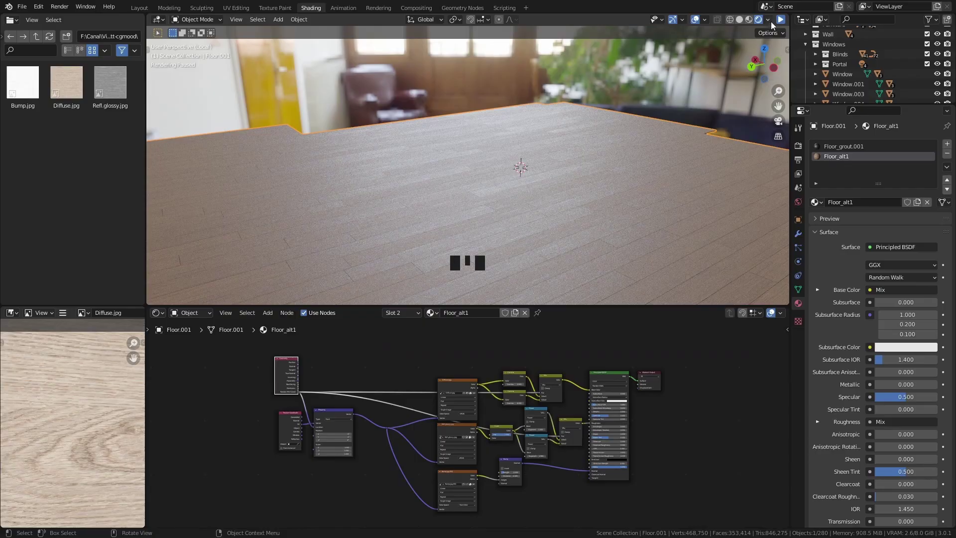
# Review the custom HDRIs installed in the Lights preferences.
pyautogui.click(769, 20)
pyautogui.click(22, 7)
pyautogui.moveTo(46, 7)
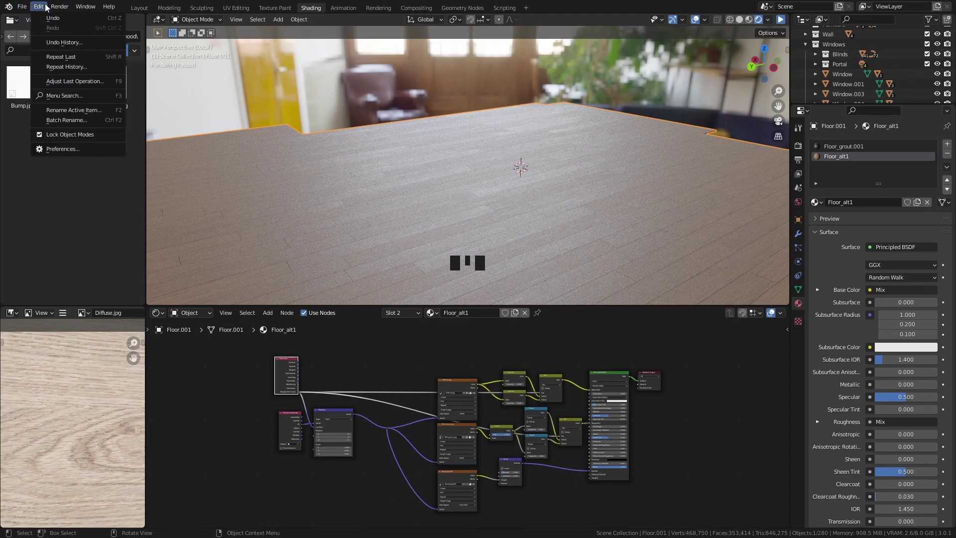
pyautogui.click(55, 149)
pyautogui.click(61, 70)
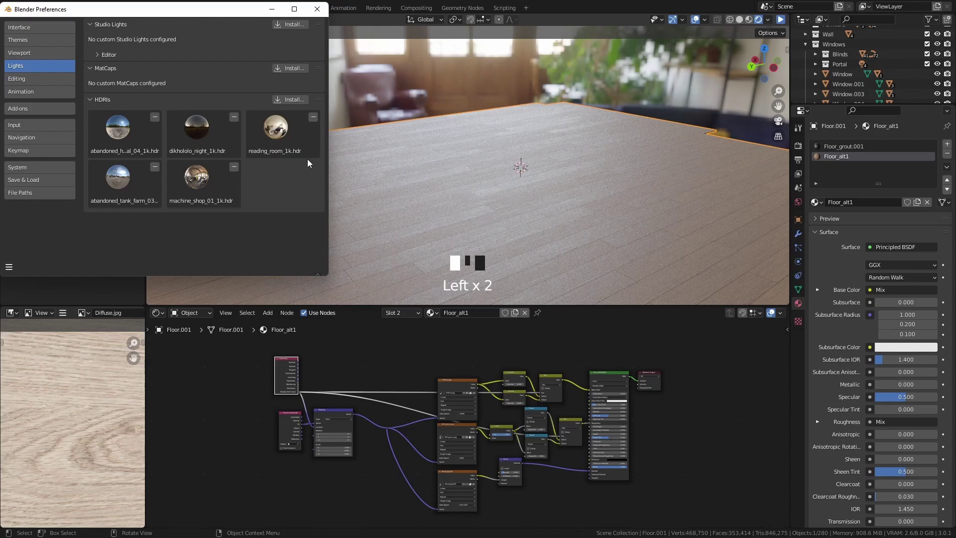
pyautogui.click(316, 9)
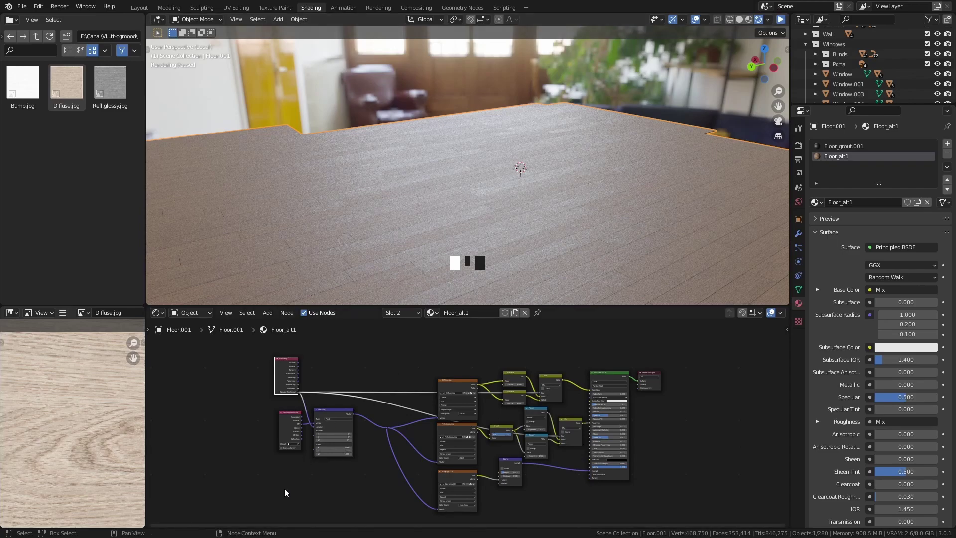
# Move all nodes before the Principled BSDF farther away from it to free space for more nodes.
pyautogui.press('b')
pyautogui.moveTo(246, 503); pyautogui.dragTo(576, 361)
pyautogui.press('g')
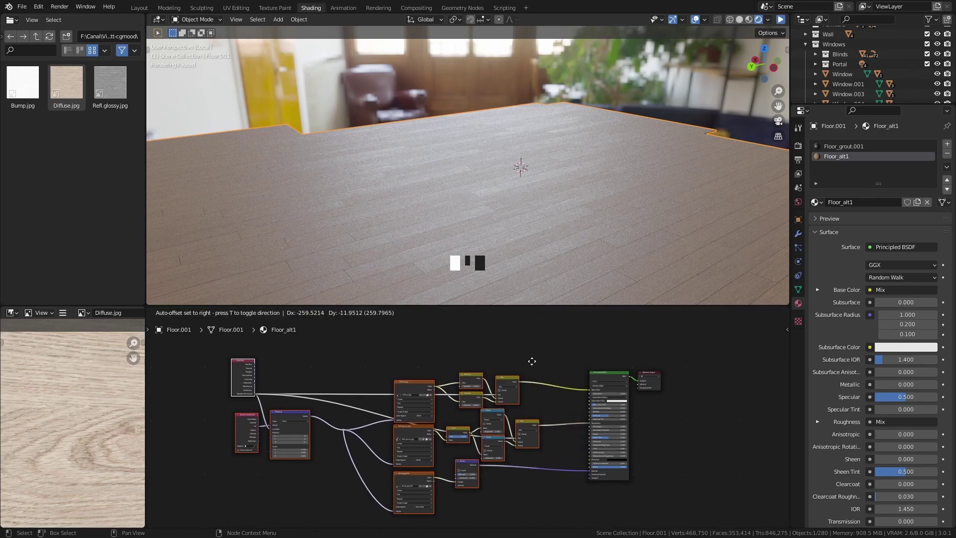
pyautogui.click(505, 360)
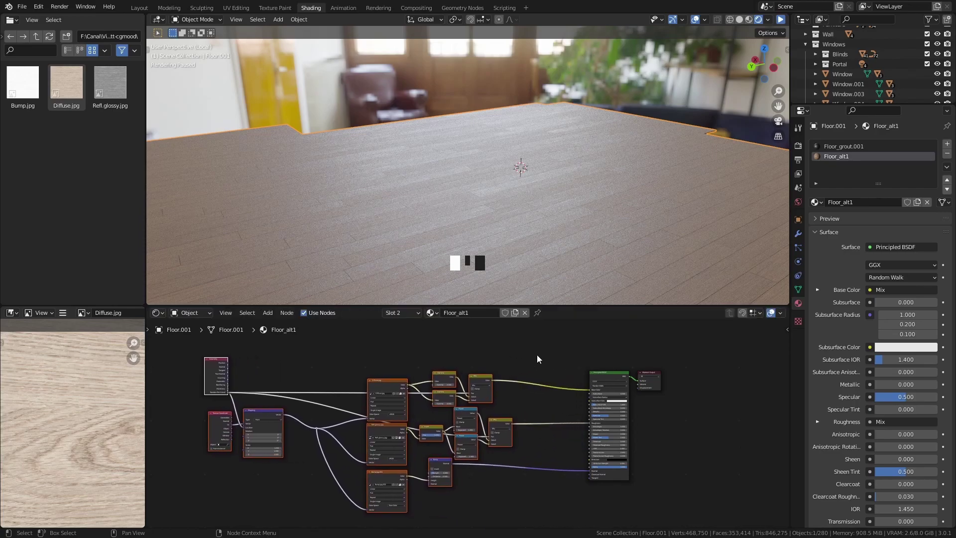
# Insert a MixRGB node between the gamma Mix node's color output and the Principled BSDF's Base Color.
pyautogui.scroll(2, 537, 354)
pyautogui.scroll(3, 547, 351)
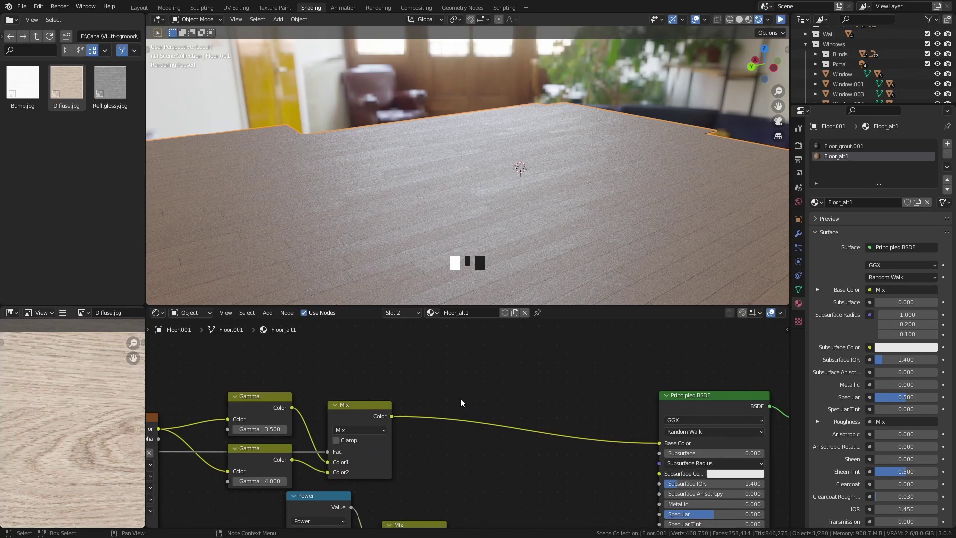
pyautogui.hotkey('shift', 'a')
pyautogui.moveTo(414, 381)
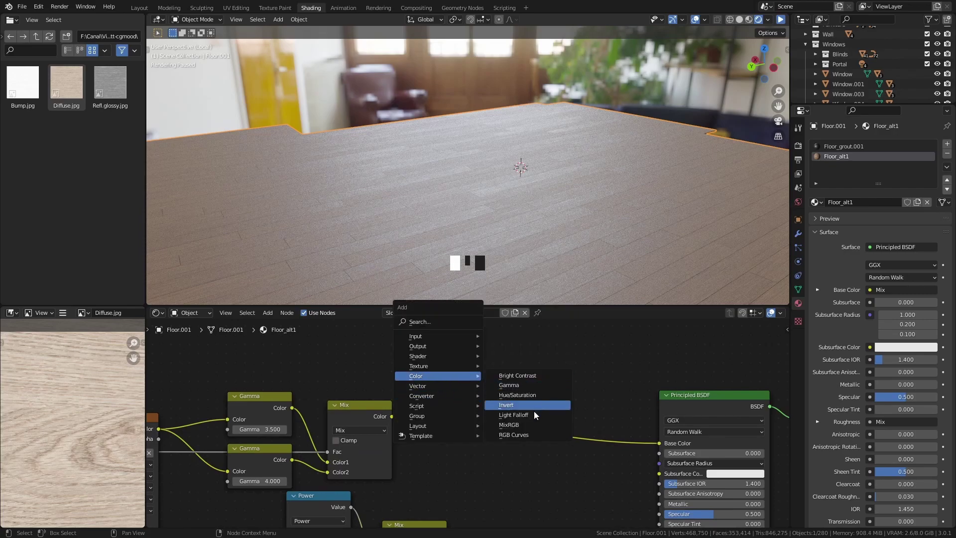
pyautogui.click(518, 424)
pyautogui.click(466, 388)
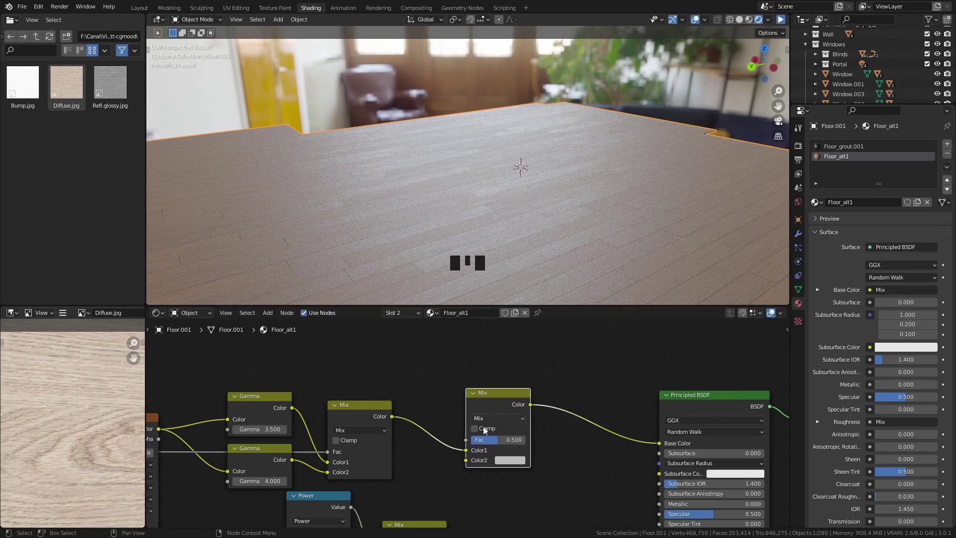
# Set the new Mix node's Color2 to hex #594F45 and look through its blending modes, keeping Mix.
pyautogui.click(504, 461)
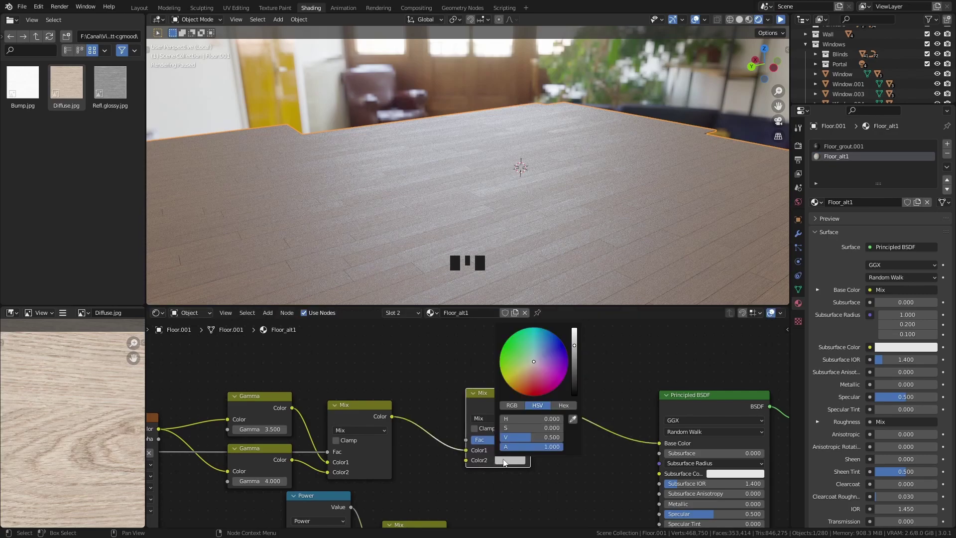
pyautogui.click(558, 407)
pyautogui.click(535, 419)
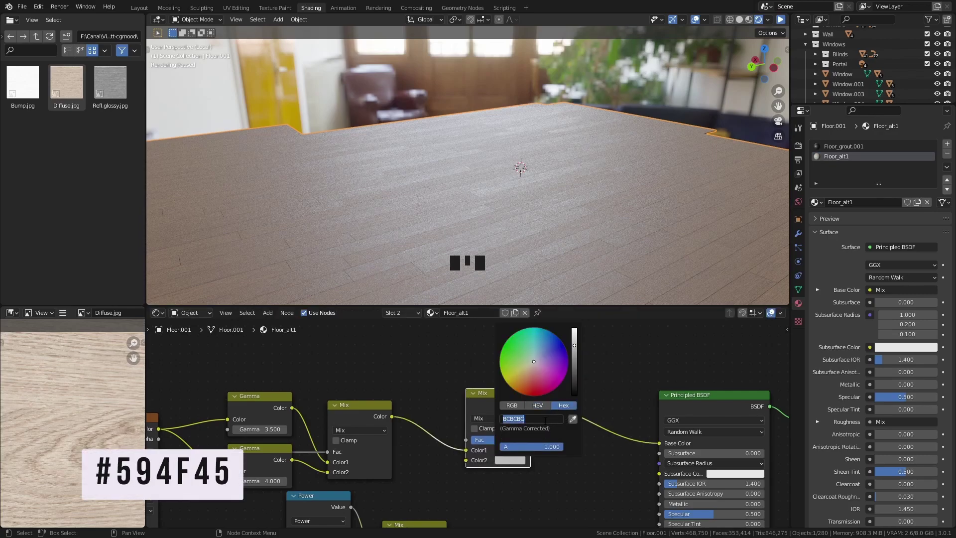
pyautogui.write('#594F45')
pyautogui.press('Return')
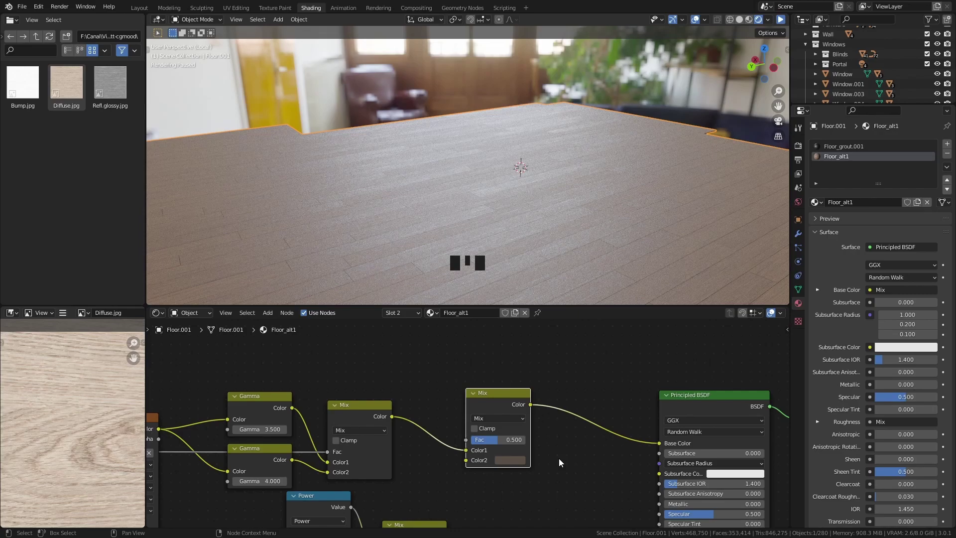
pyautogui.scroll(2, 510, 402)
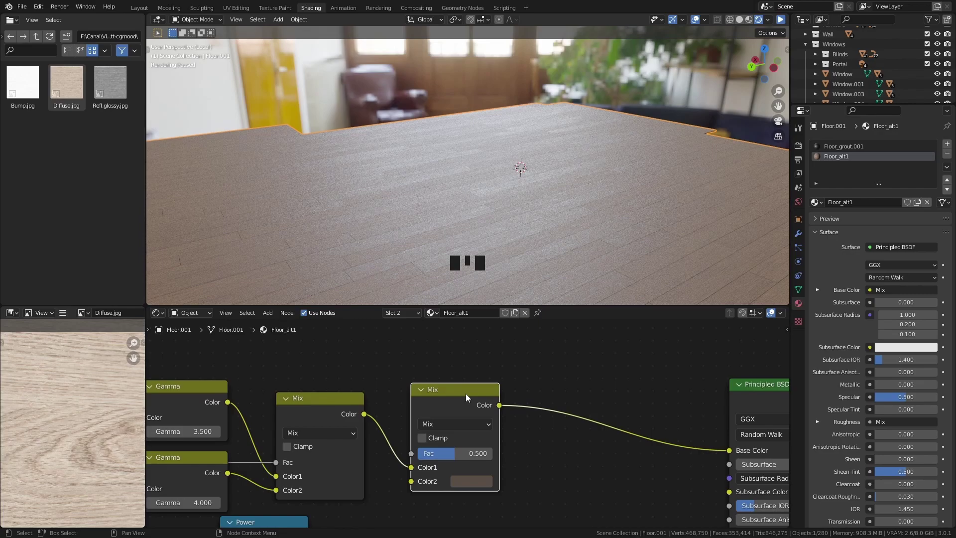
pyautogui.click(467, 423)
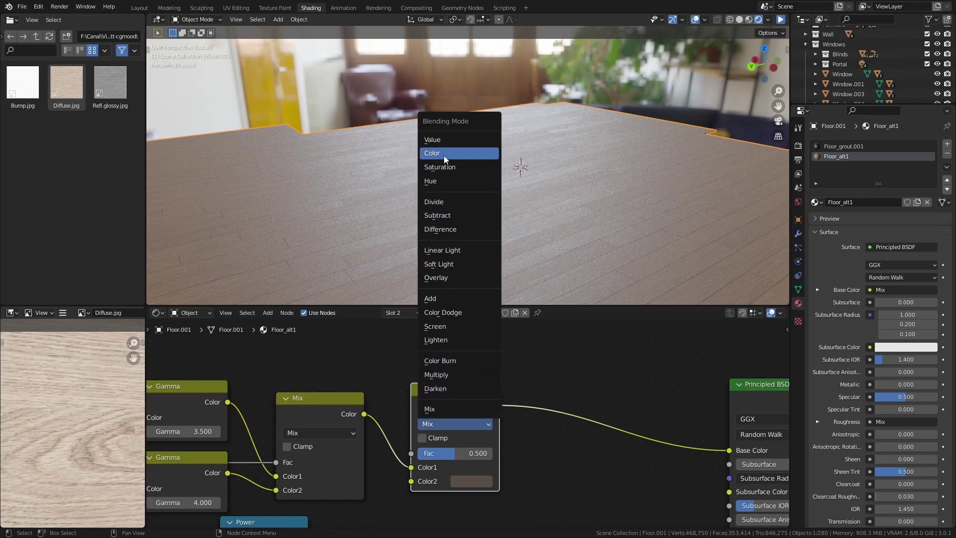
pyautogui.click(582, 374)
# Insert a Hue/Saturation node before the Principled BSDF's Base Color, with Value 0.5 and Saturation 0.5.
pyautogui.hotkey('shift', 'a')
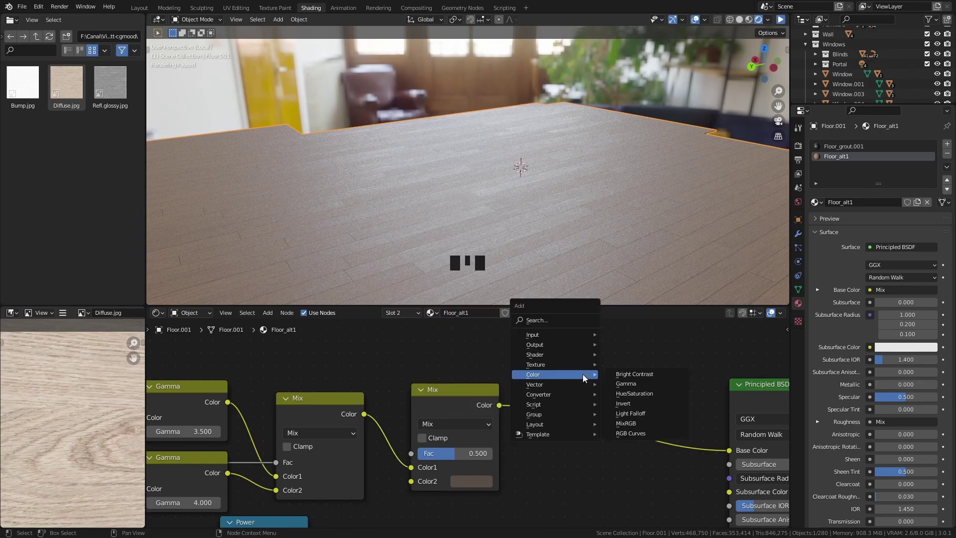
pyautogui.click(652, 391)
pyautogui.click(570, 377)
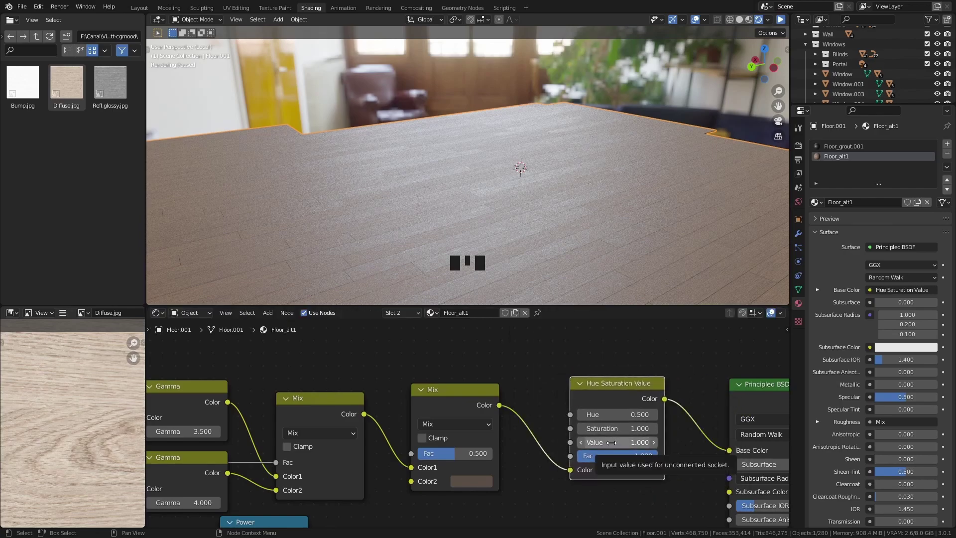
pyautogui.moveTo(611, 442); pyautogui.dragTo(610, 441)
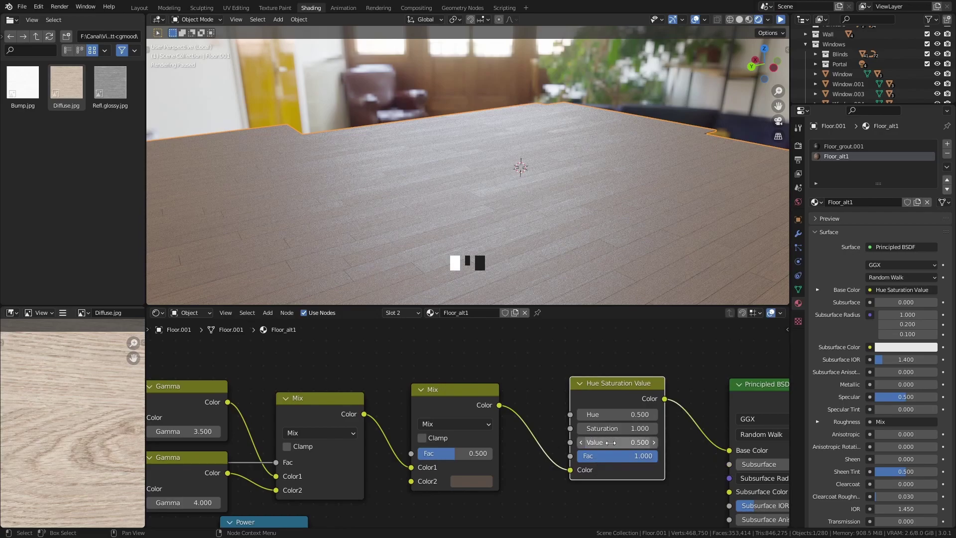
pyautogui.click(624, 430)
pyautogui.write('0.5')
pyautogui.click(623, 429)
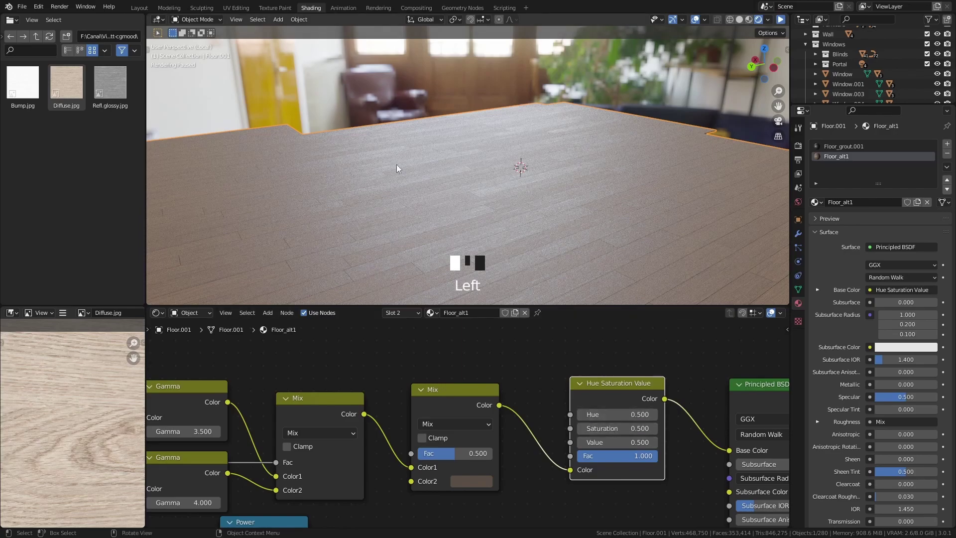
# Resume the paused viewport render, examine the floor's color and reflections from above, at a low angle and close up, and pause it again.
pyautogui.click(779, 20)
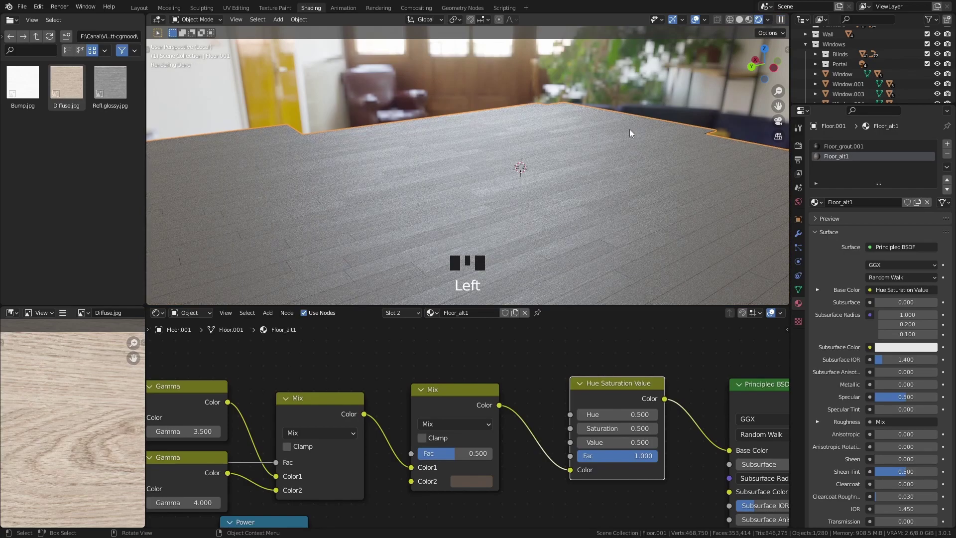
pyautogui.moveTo(551, 166); pyautogui.dragTo(566, 200, button='middle')
pyautogui.scroll(-4, 568, 198)
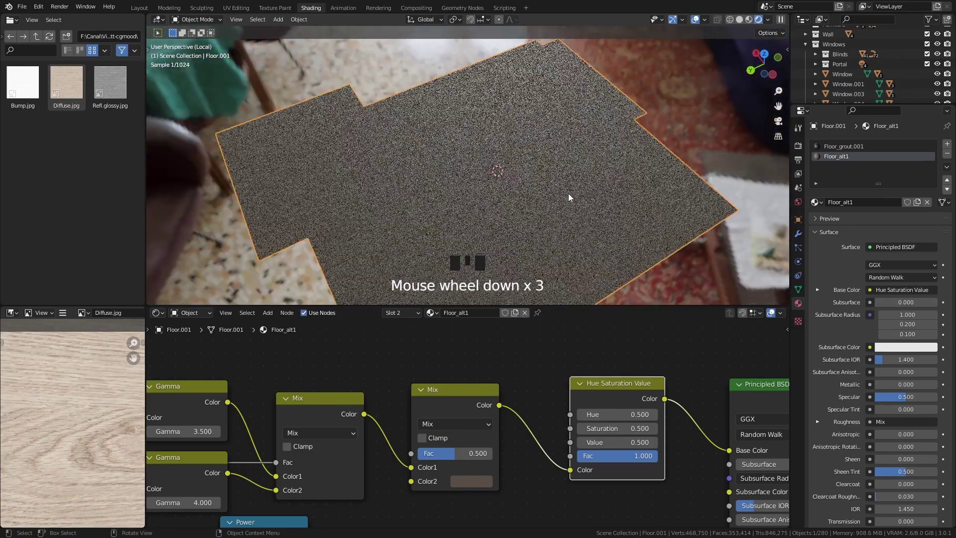
pyautogui.scroll(5, 551, 145)
pyautogui.moveTo(551, 145); pyautogui.dragTo(507, 177, button='middle')
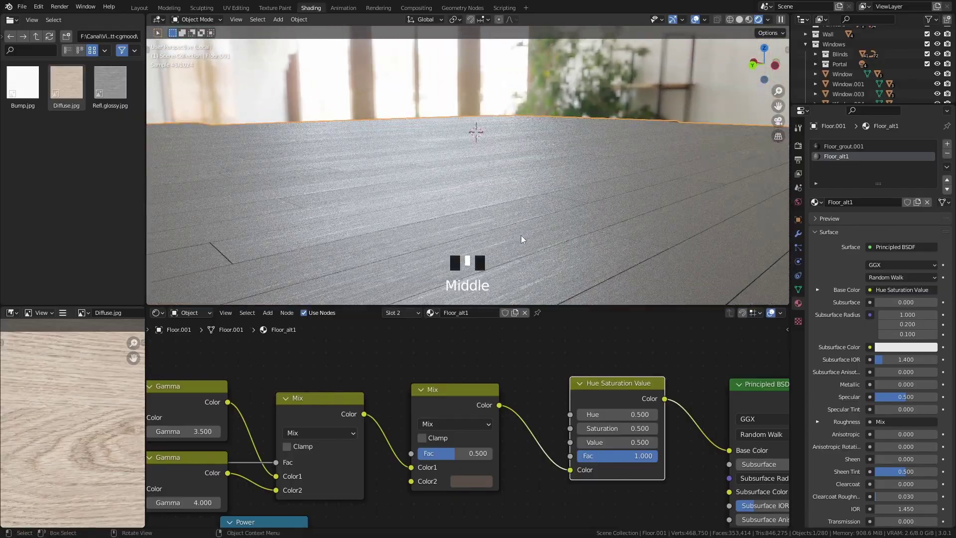
pyautogui.scroll(3, 520, 235)
pyautogui.scroll(-3, 599, 209)
pyautogui.moveTo(536, 159); pyautogui.dragTo(536, 211, button='middle')
pyautogui.scroll(7, 537, 214)
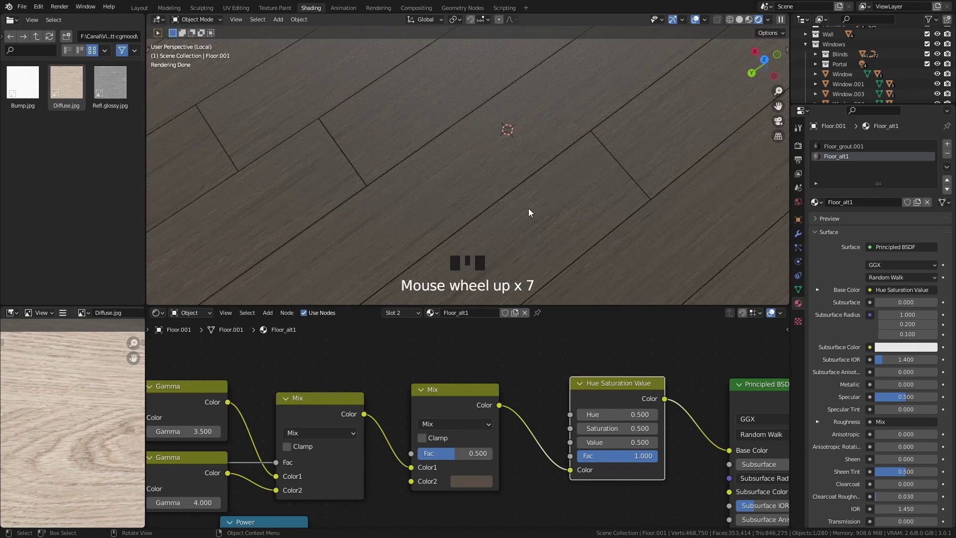
pyautogui.click(780, 19)
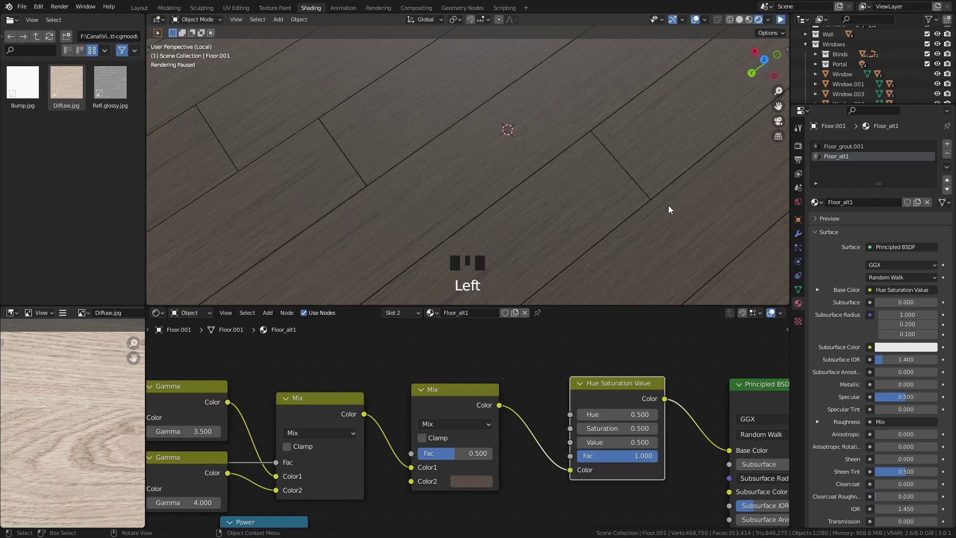
# Change the image editor showing the diffuse texture to a UV Editor and display the UVs of all floor faces.
pyautogui.scroll(-2, 33, 349)
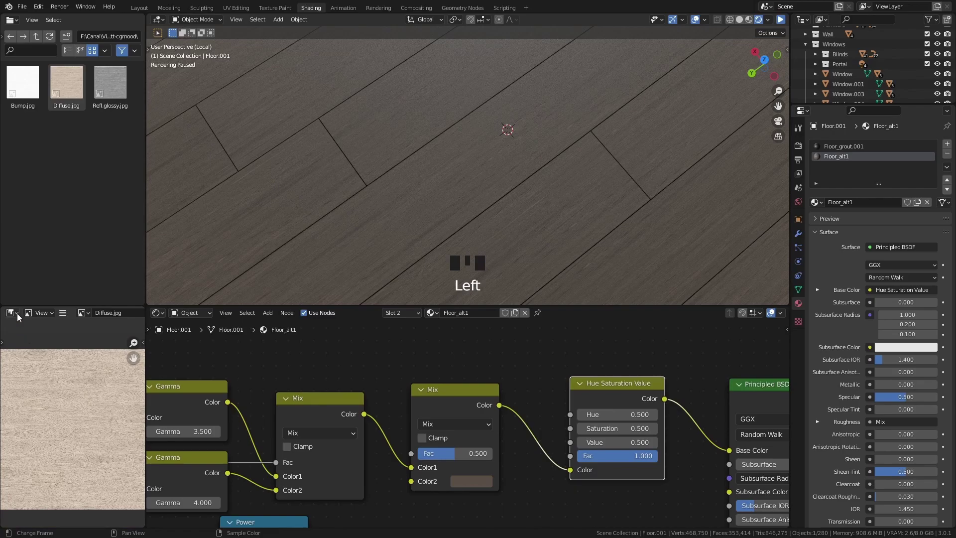
pyautogui.click(11, 313)
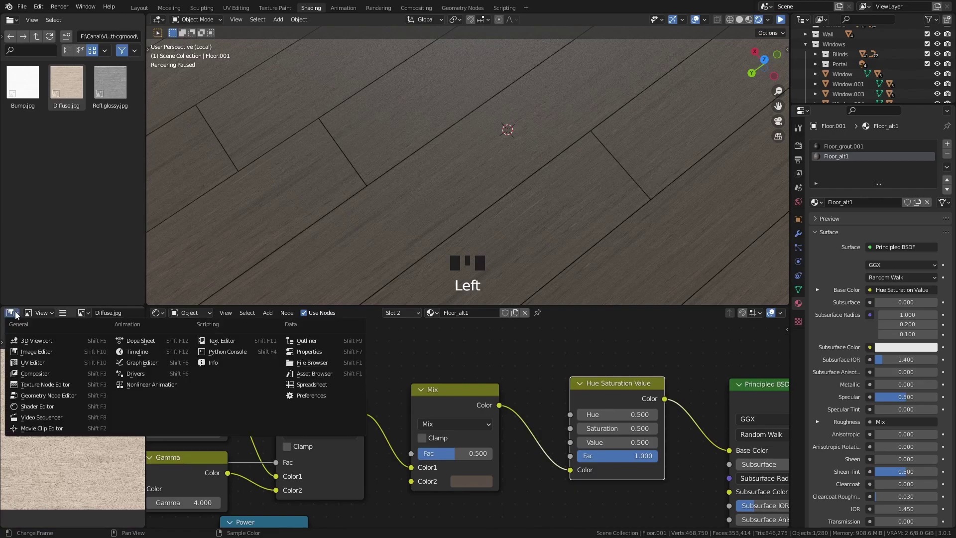
pyautogui.click(35, 363)
pyautogui.press('Tab')
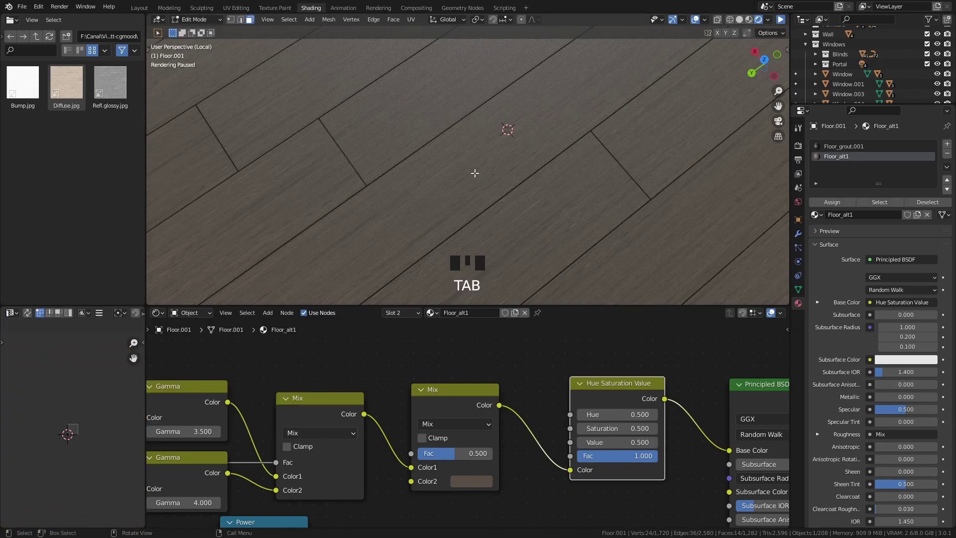
pyautogui.press('a')
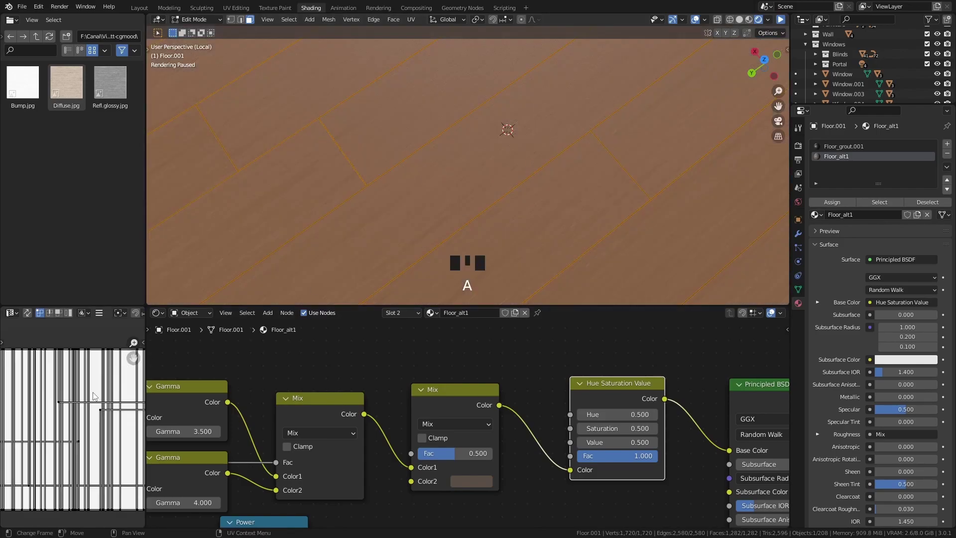
pyautogui.scroll(-3, 92, 408)
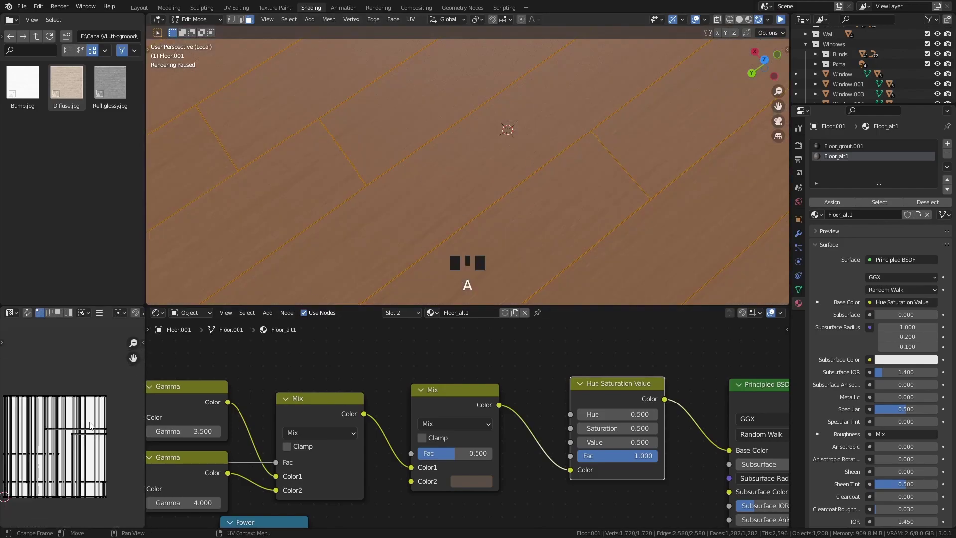
# Inspect the UV layout of one linked plank over the diffuse texture and return to Object Mode.
pyautogui.click(451, 163)
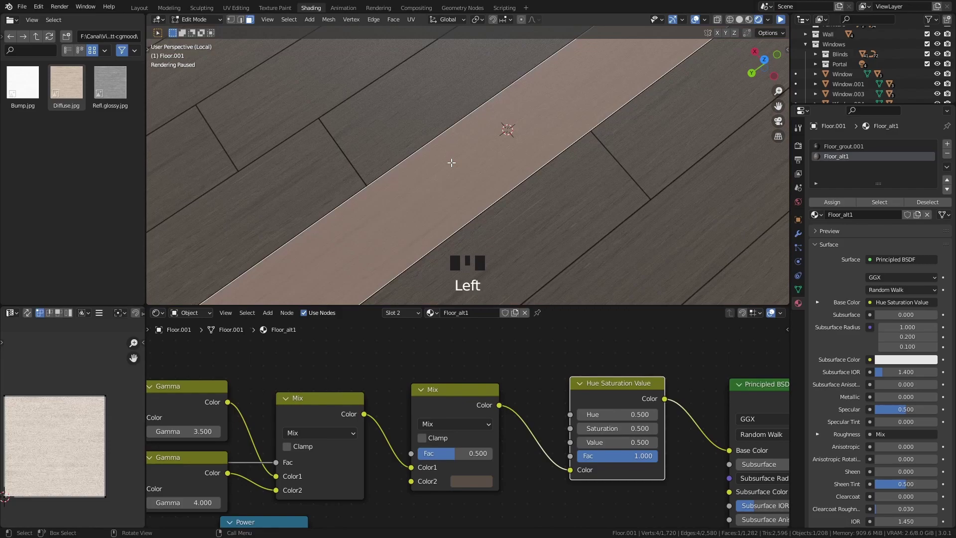
pyautogui.press('l')
pyautogui.moveTo(35, 463); pyautogui.dragTo(52, 434, button='middle')
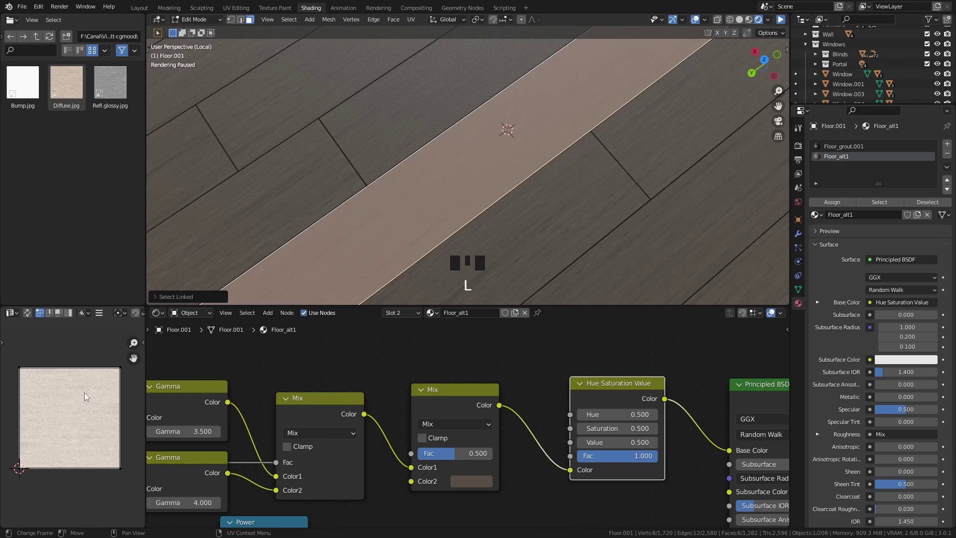
pyautogui.press('Tab')
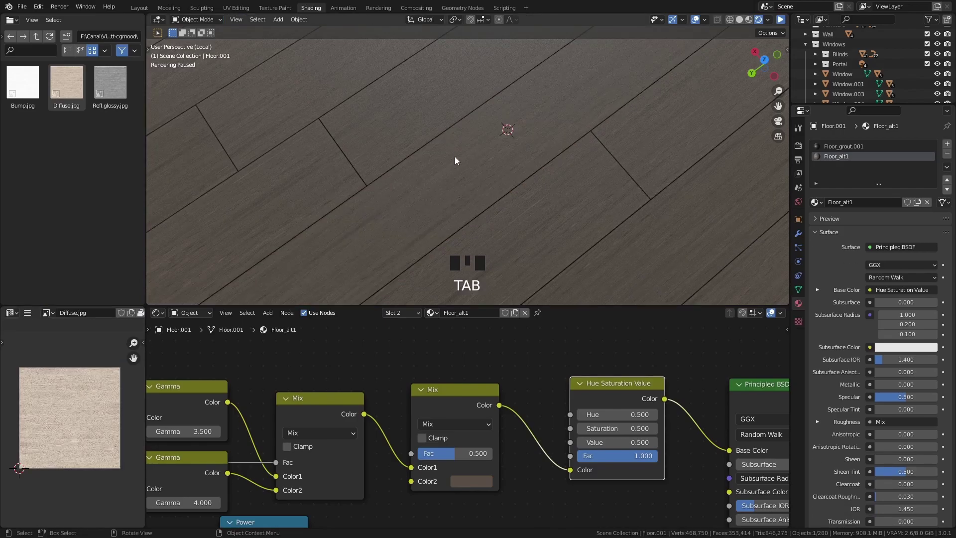
# Switch the viewport to Material Preview and set the Mapping node's scale to 2 in X and 0.12 in Y.
pyautogui.click(748, 19)
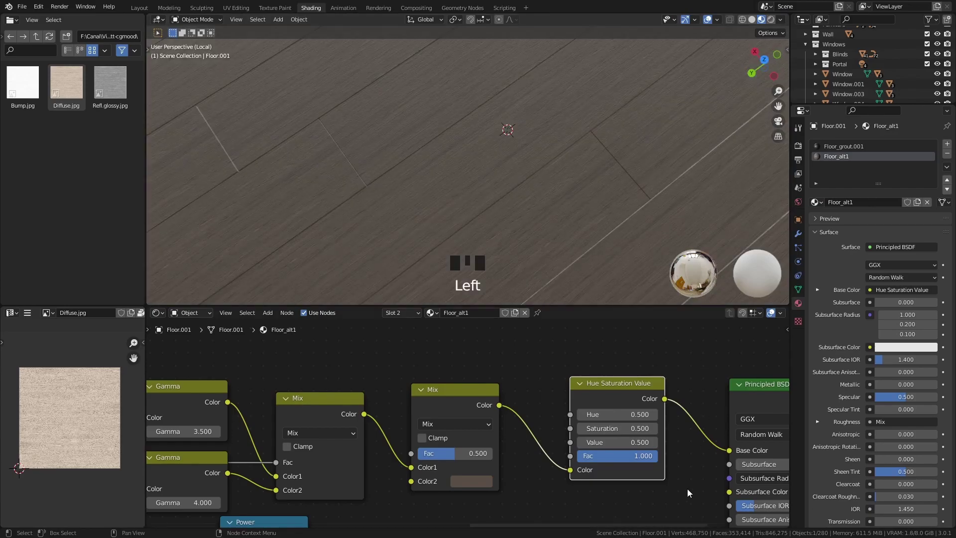
pyautogui.scroll(-1, 466, 423)
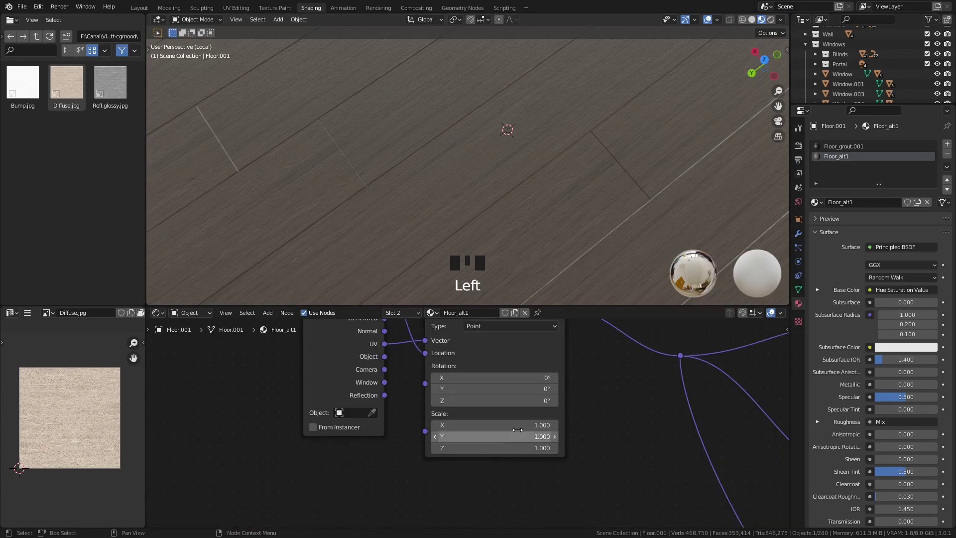
pyautogui.scroll(3, 523, 429)
pyautogui.click(501, 427)
pyautogui.write('2')
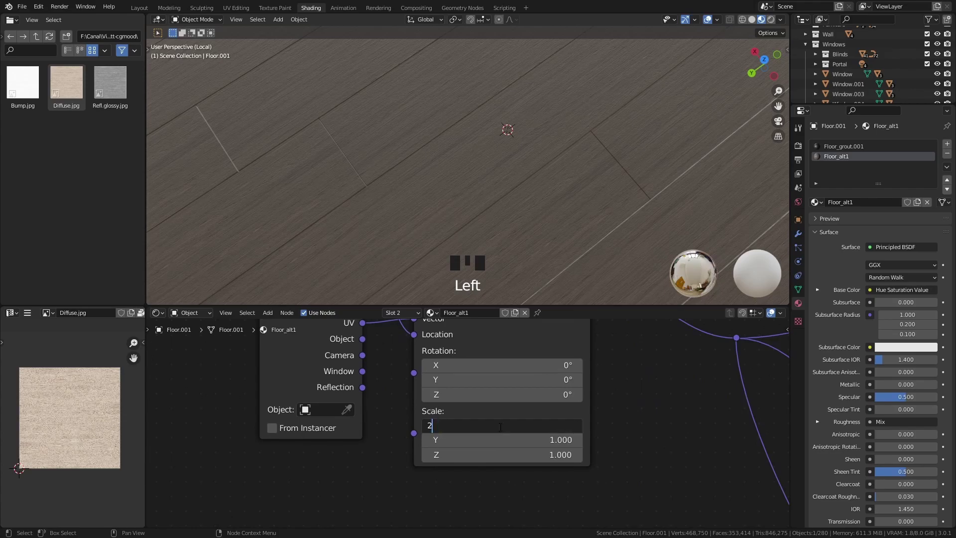
pyautogui.press('Return')
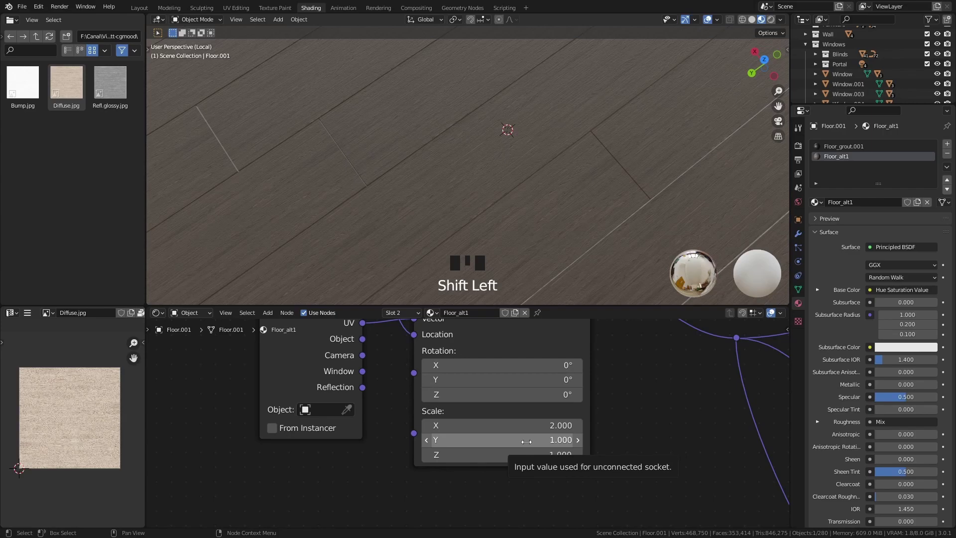
pyautogui.keyDown('shift'); pyautogui.moveTo(526, 442); pyautogui.dragTo(471, 442); pyautogui.keyUp('shift')
# Examine the rescaled wood grain in Material Preview and rendered shading, close up and across the whole floor, ending in Material Preview.
pyautogui.scroll(-7, 512, 256)
pyautogui.moveTo(512, 256); pyautogui.dragTo(501, 199, button='middle')
pyautogui.scroll(4, 506, 196)
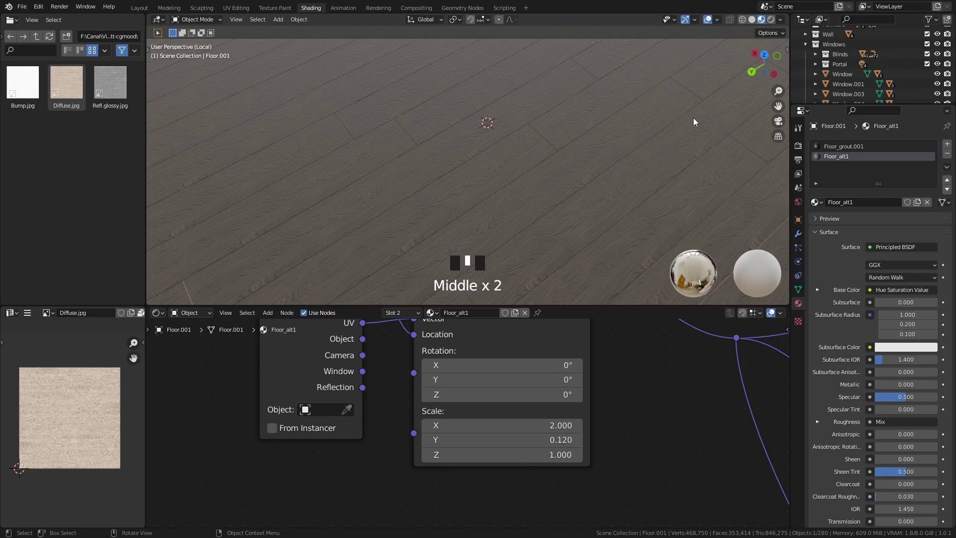
pyautogui.click(770, 20)
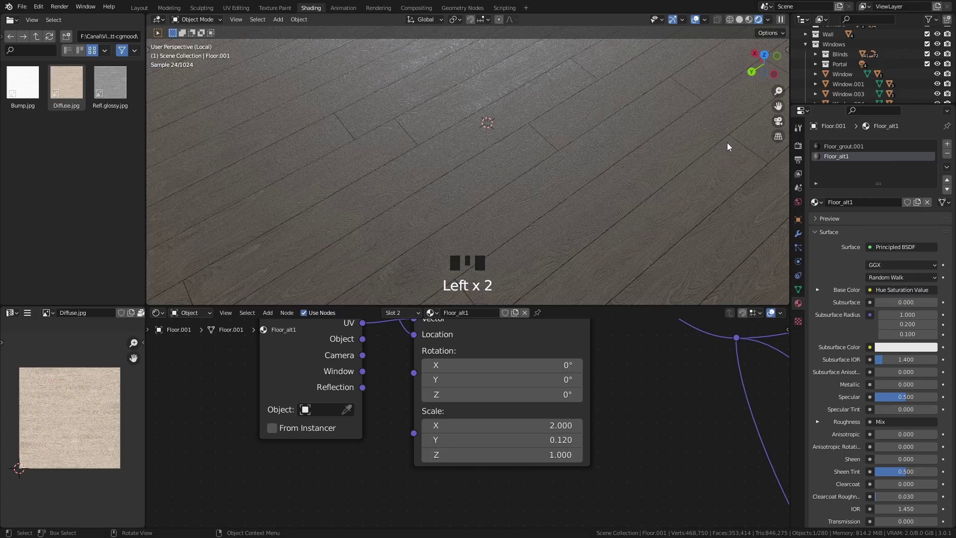
pyautogui.scroll(-6, 673, 146)
pyautogui.moveTo(665, 161); pyautogui.dragTo(580, 192, button='middle')
pyautogui.scroll(5, 580, 192)
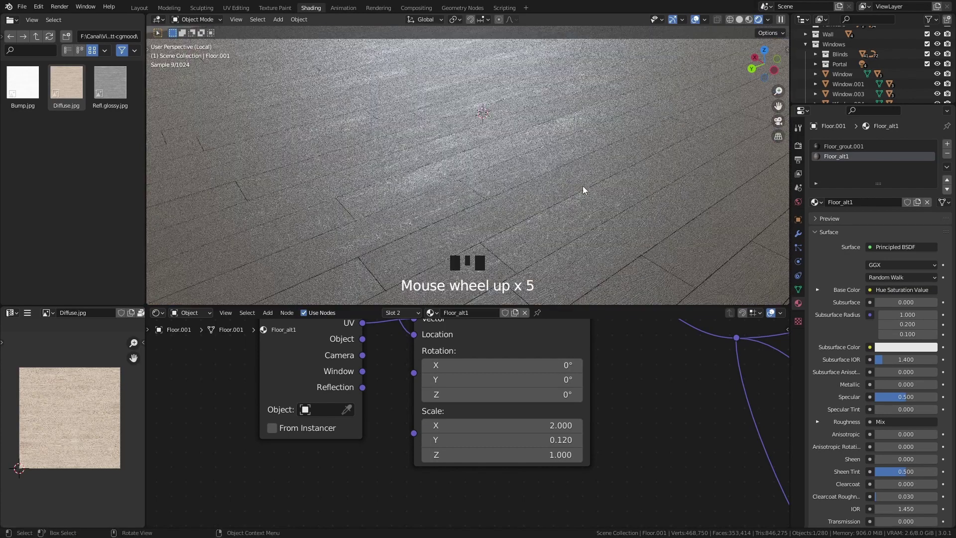
pyautogui.moveTo(519, 139); pyautogui.dragTo(529, 178, button='middle')
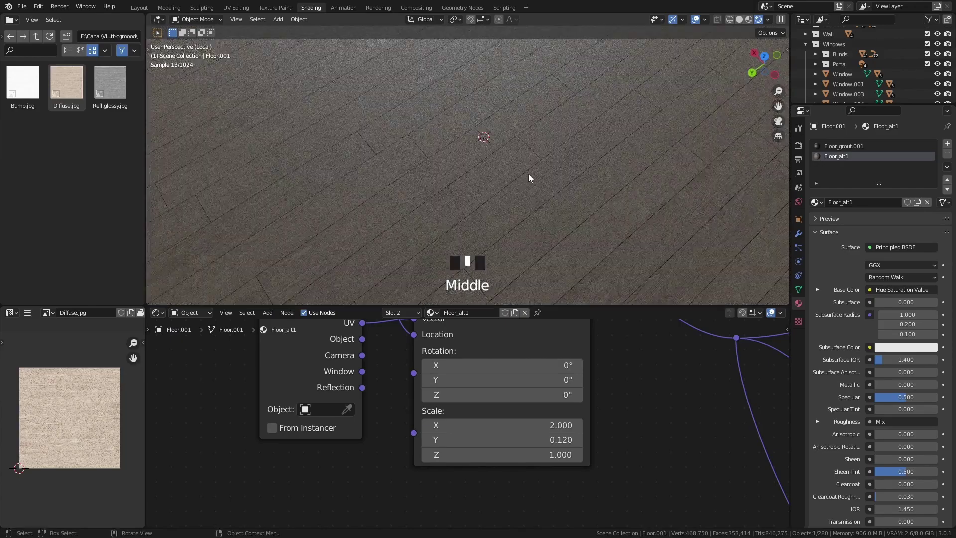
pyautogui.scroll(4, 529, 178)
pyautogui.scroll(3, 532, 182)
pyautogui.scroll(-4, 546, 185)
pyautogui.scroll(-7, 555, 187)
pyautogui.moveTo(527, 177); pyautogui.dragTo(723, 142, button='middle')
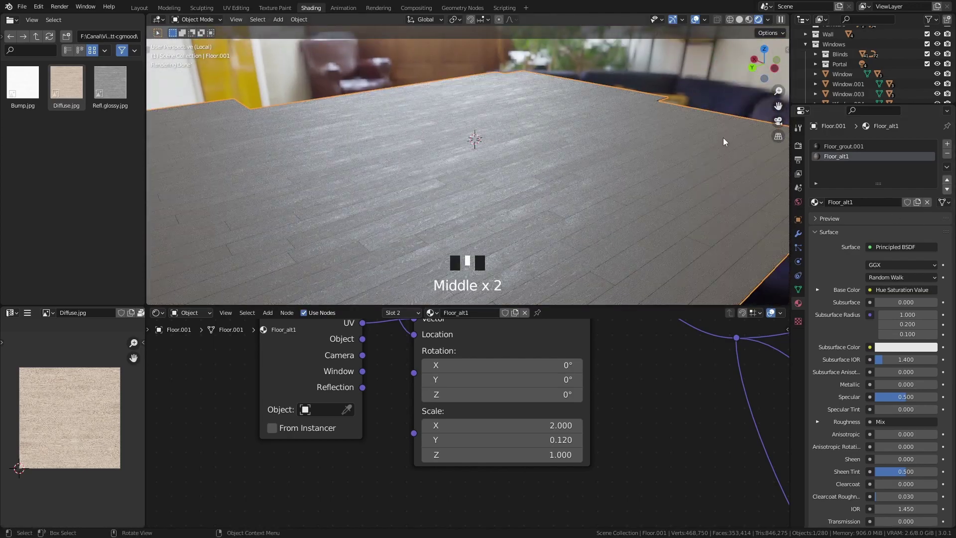
pyautogui.click(748, 19)
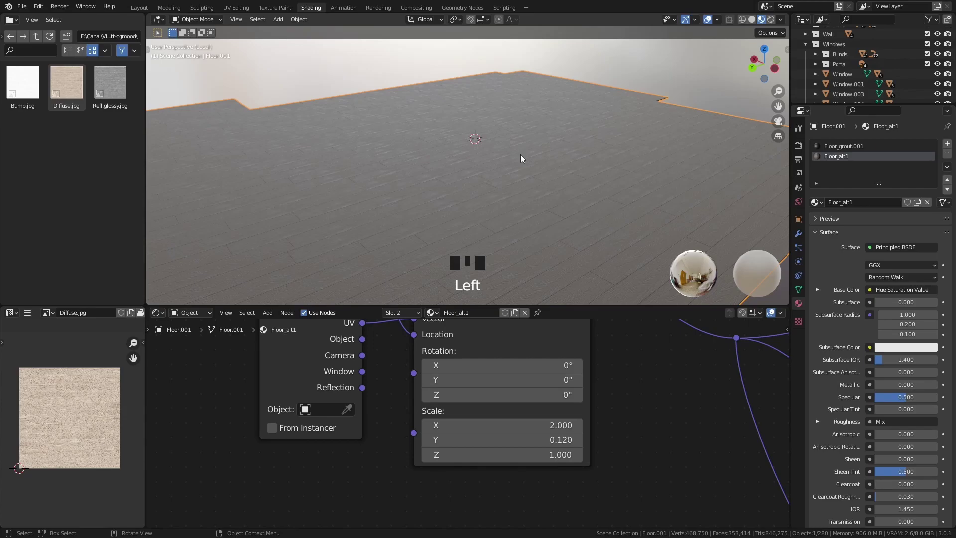
# Leave the floor's local view and create a new material on the interior partition wall.
pyautogui.press('KP_Divide')
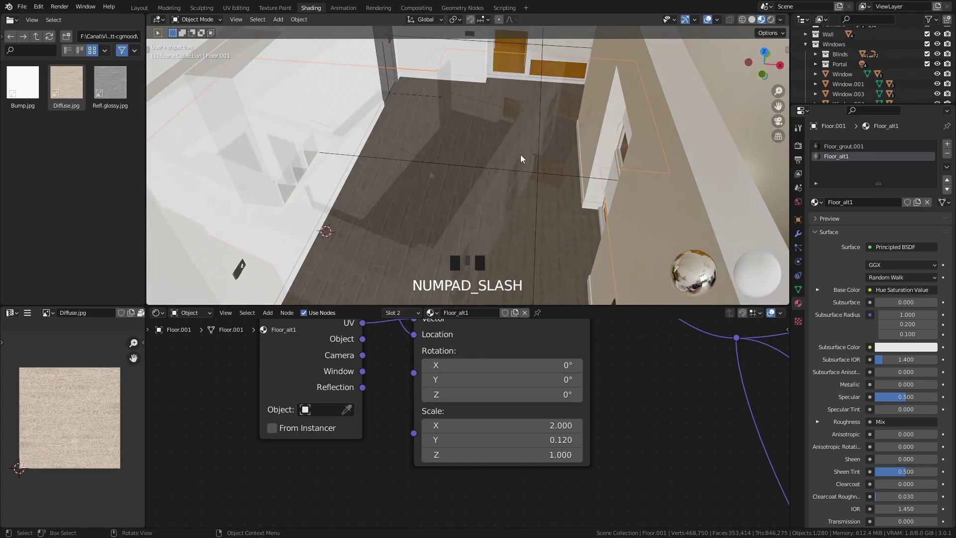
pyautogui.press('KP_Divide')
pyautogui.keyDown('shift'); pyautogui.moveTo(513, 127); pyautogui.dragTo(393, 177, button='middle'); pyautogui.keyUp('shift')
pyautogui.click(405, 159)
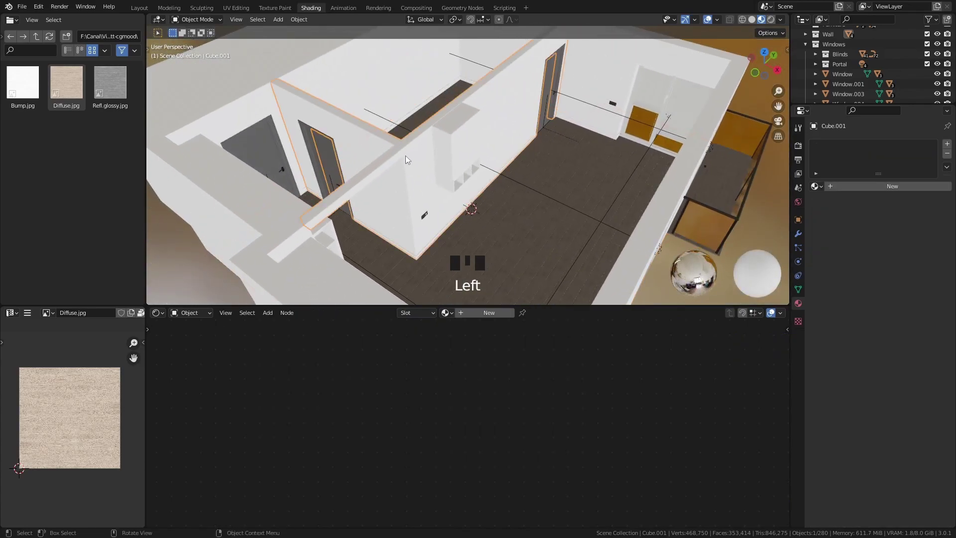
pyautogui.click(877, 186)
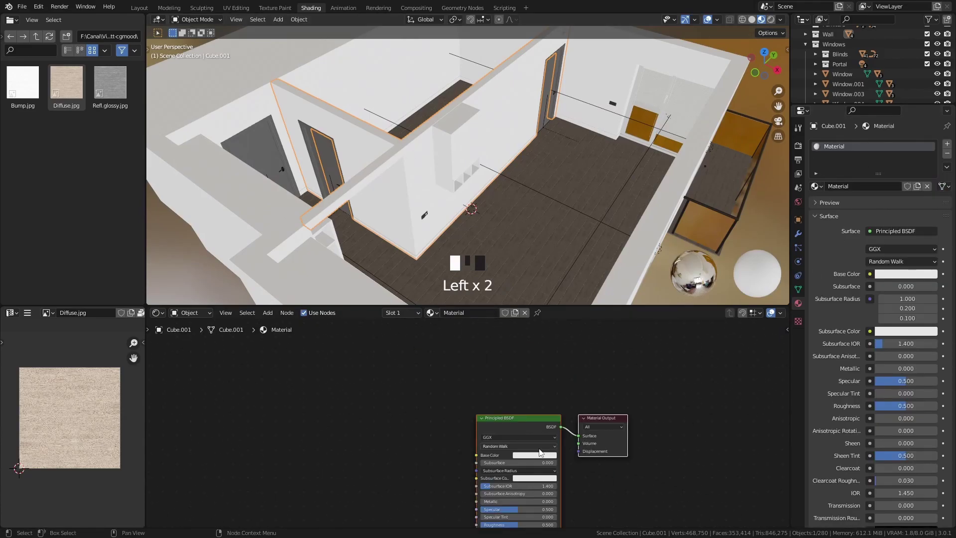
# Start a Principled Texture Setup on the wall's Principled BSDF and browse to the Bricks059_2K-JPG texture folder.
pyautogui.click(536, 419)
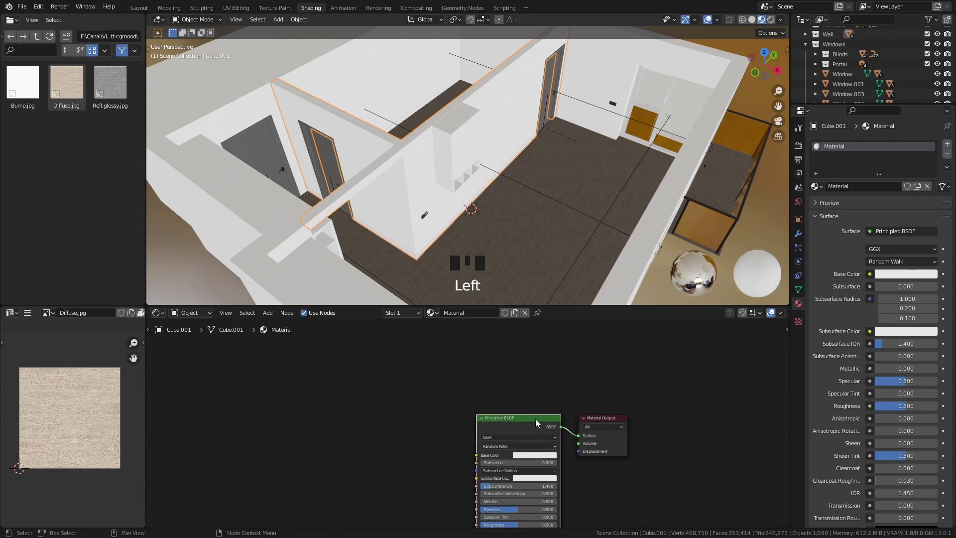
pyautogui.hotkey('ctrl', 'shift')
pyautogui.hotkey('ctrl', 'shift', 't')
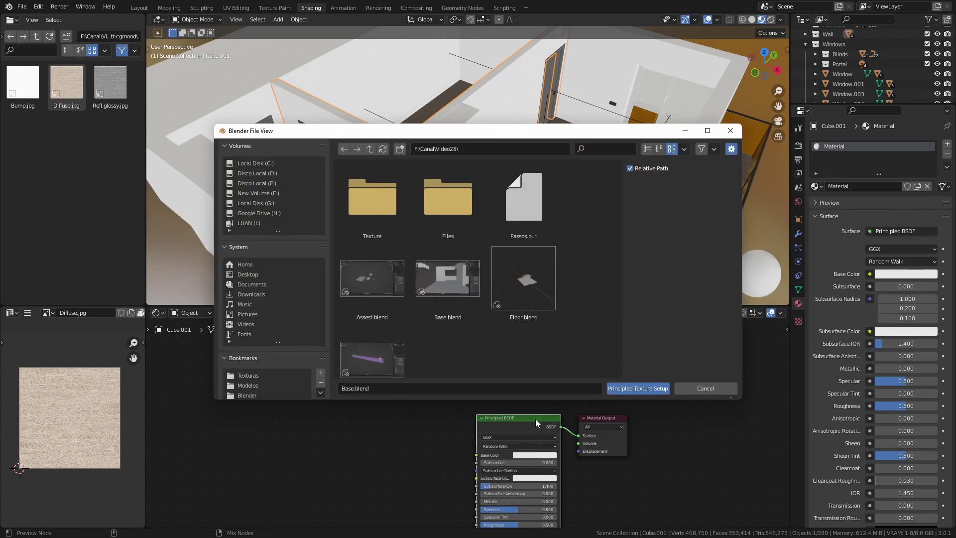
pyautogui.doubleClick(383, 215)
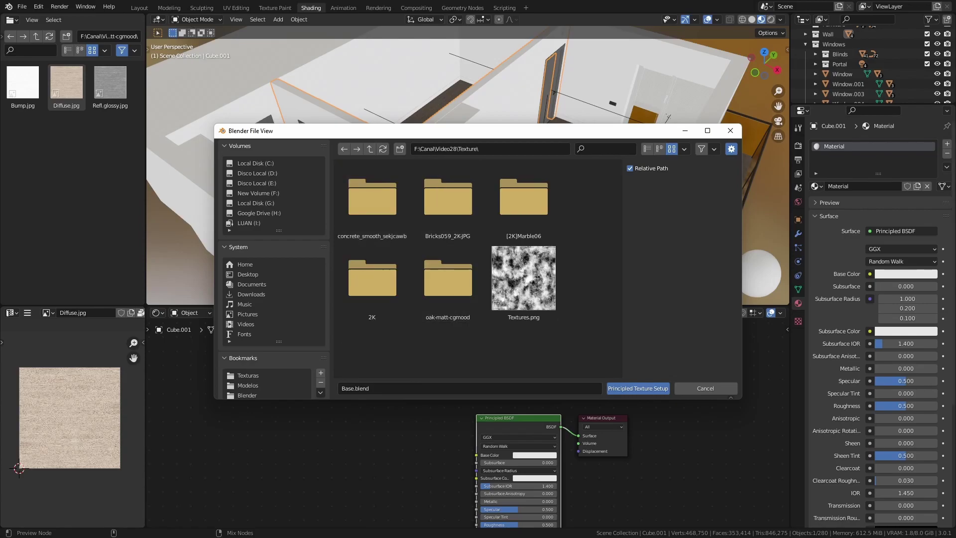
pyautogui.doubleClick(458, 204)
pyautogui.moveTo(249, 130); pyautogui.dragTo(237, 0)
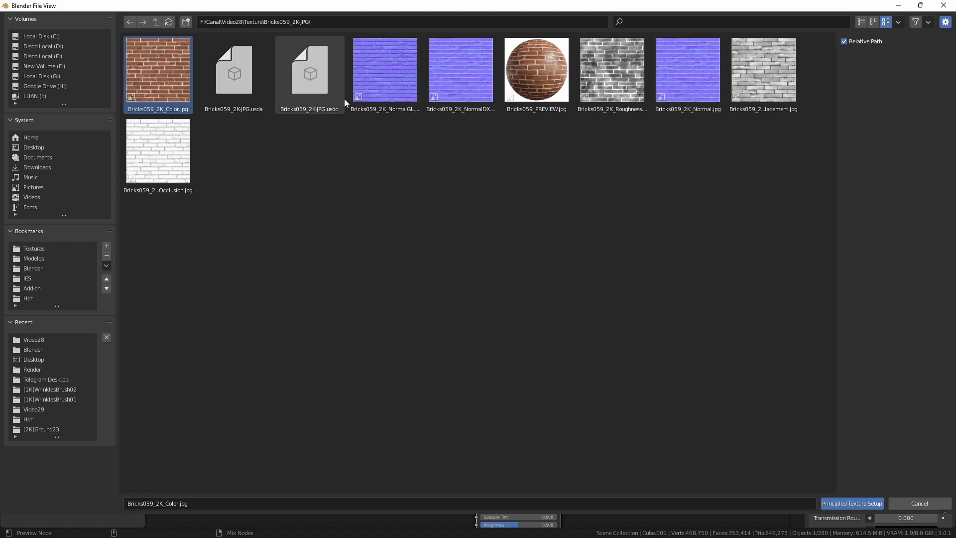
# Load the Bricks059_2K Color, NormalGL, Roughness and Displacement maps into the wall material with Principled Texture Setup.
pyautogui.click(381, 70)
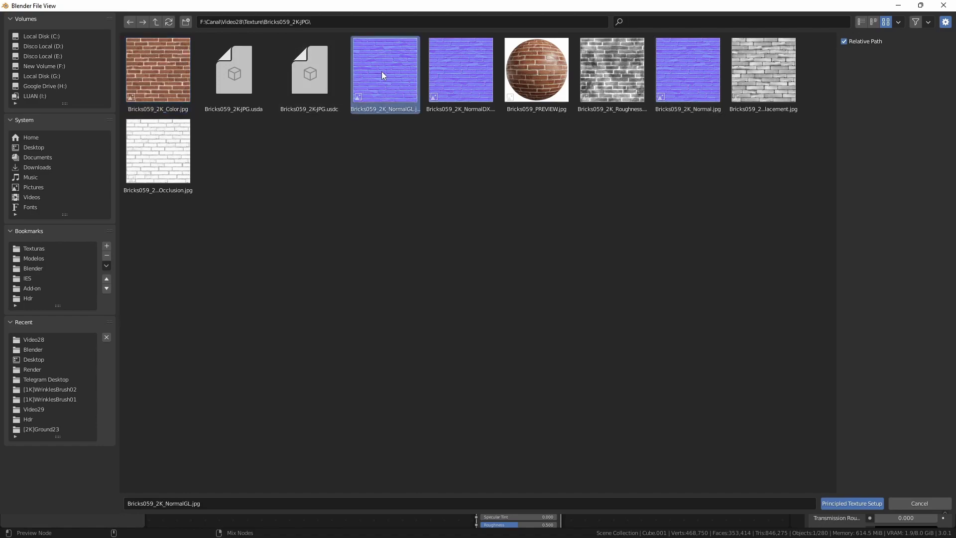
pyautogui.click(158, 70)
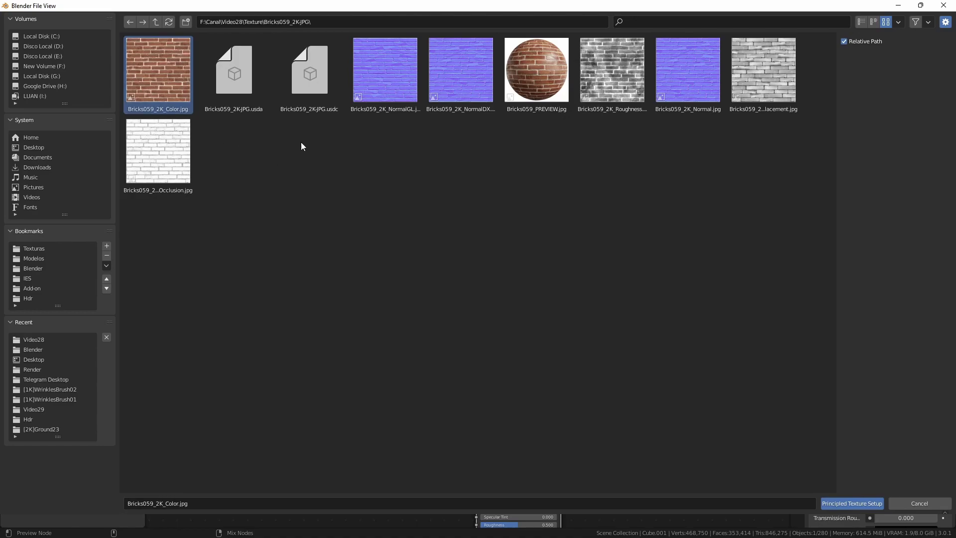
pyautogui.keyDown('ctrl'); pyautogui.click(411, 60); pyautogui.keyUp('ctrl')
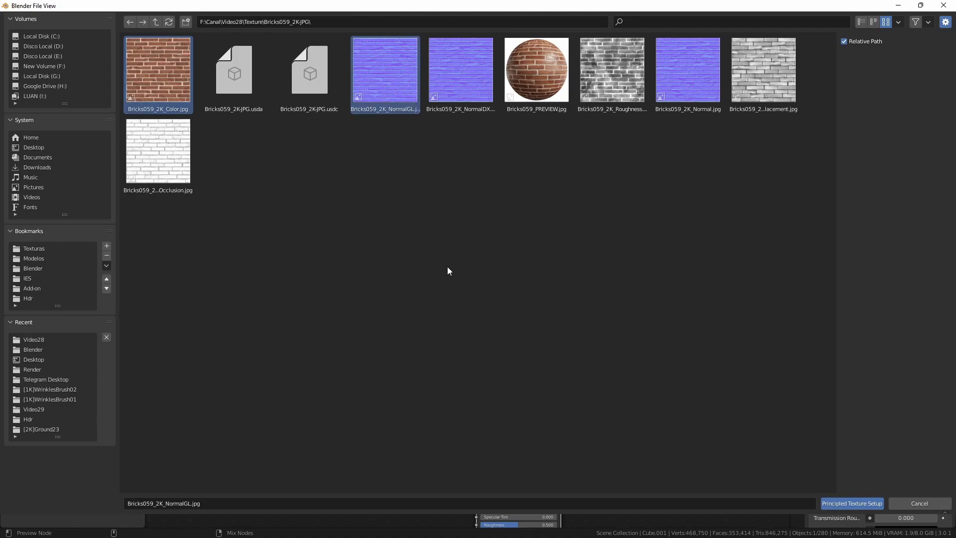
pyautogui.keyDown('ctrl'); pyautogui.click(616, 63); pyautogui.keyUp('ctrl')
pyautogui.keyDown('ctrl'); pyautogui.click(761, 82); pyautogui.keyUp('ctrl')
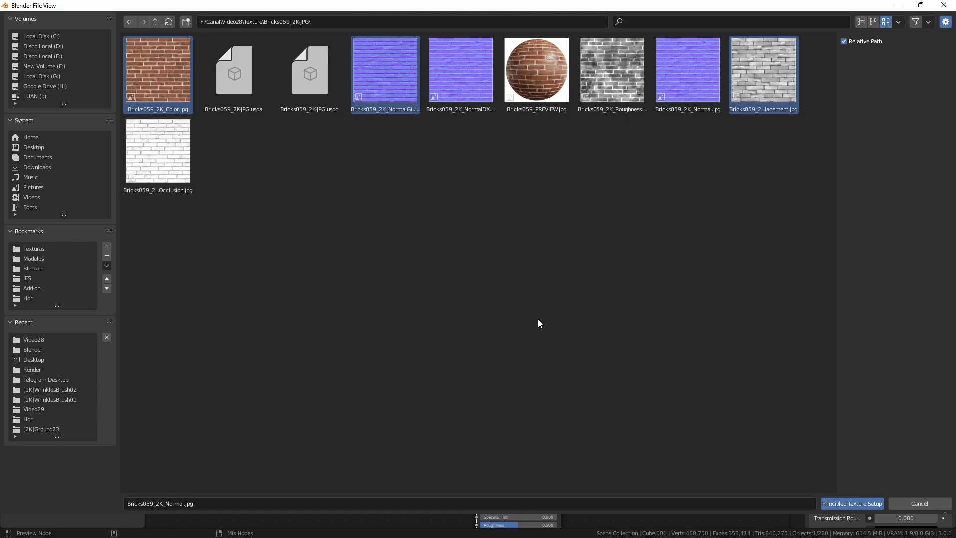
pyautogui.click(867, 504)
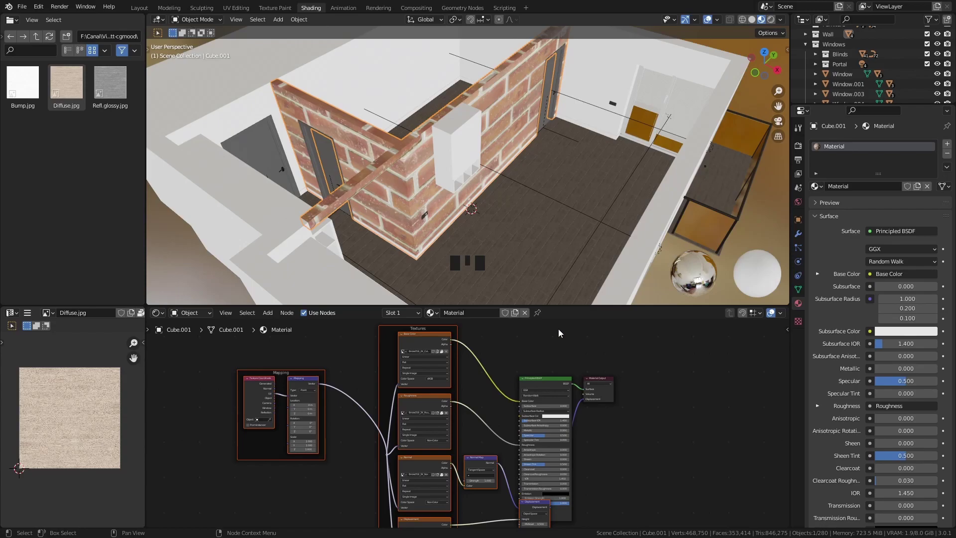
# Apply the partition wall's scale in Object Mode and unwrap its faces in Edit Mode with Cube Projection.
pyautogui.moveTo(513, 293); pyautogui.dragTo(458, 204, button='middle')
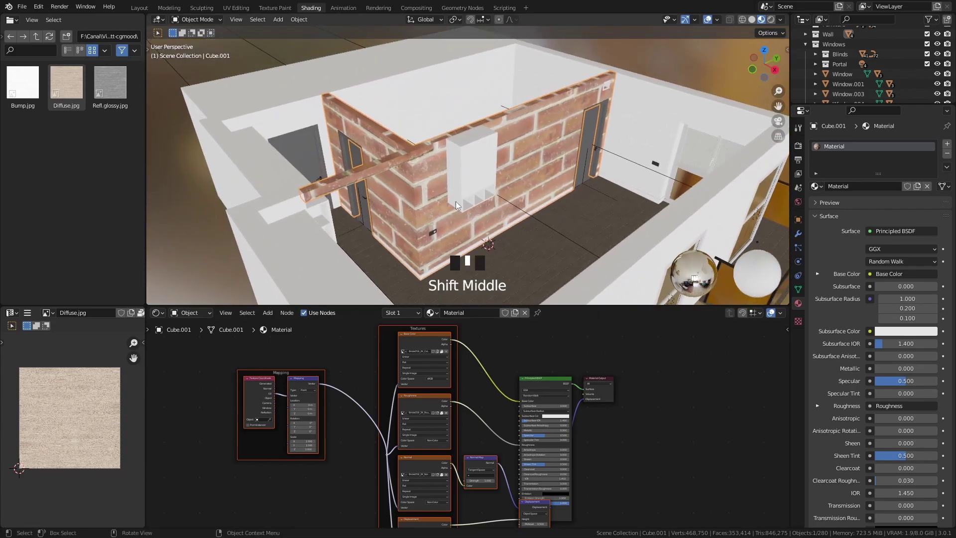
pyautogui.press('Tab')
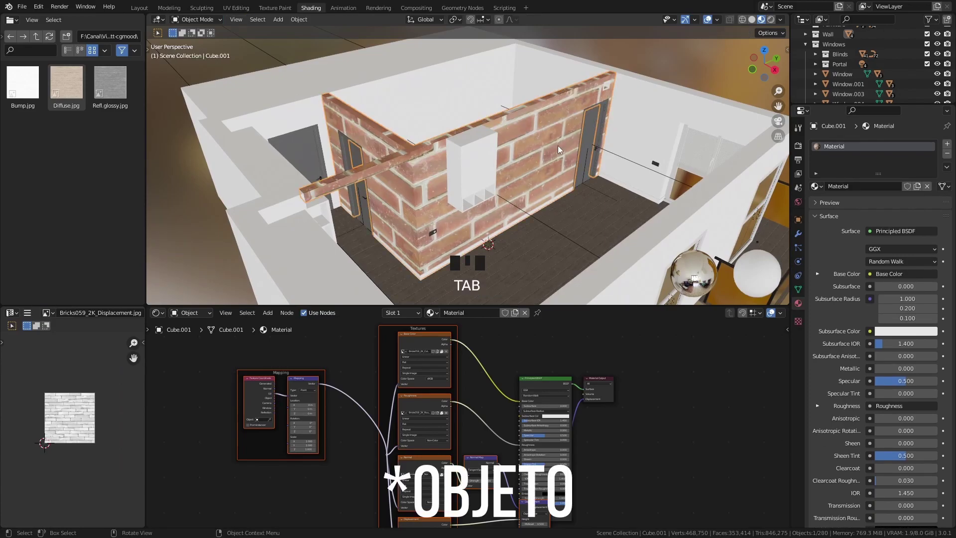
pyautogui.hotkey('ctrl', 'a')
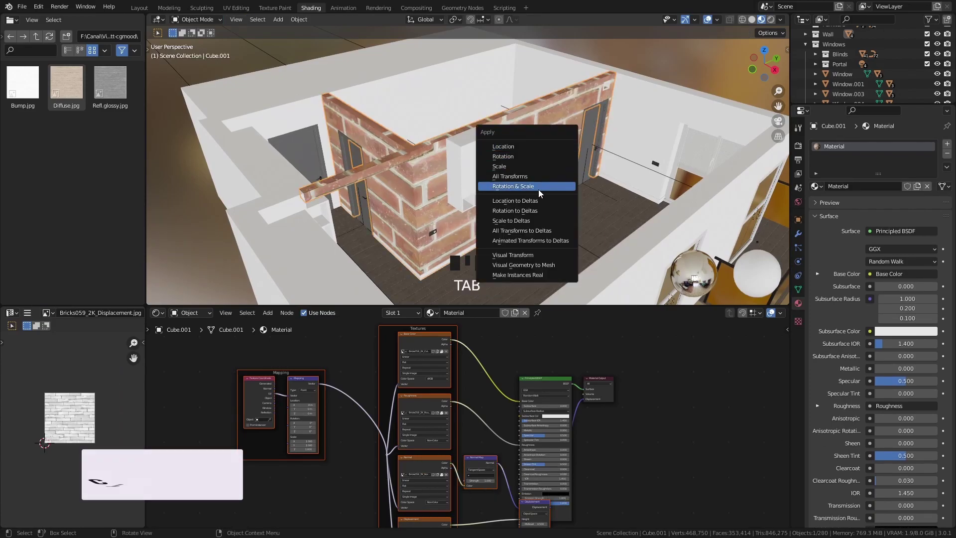
pyautogui.click(507, 165)
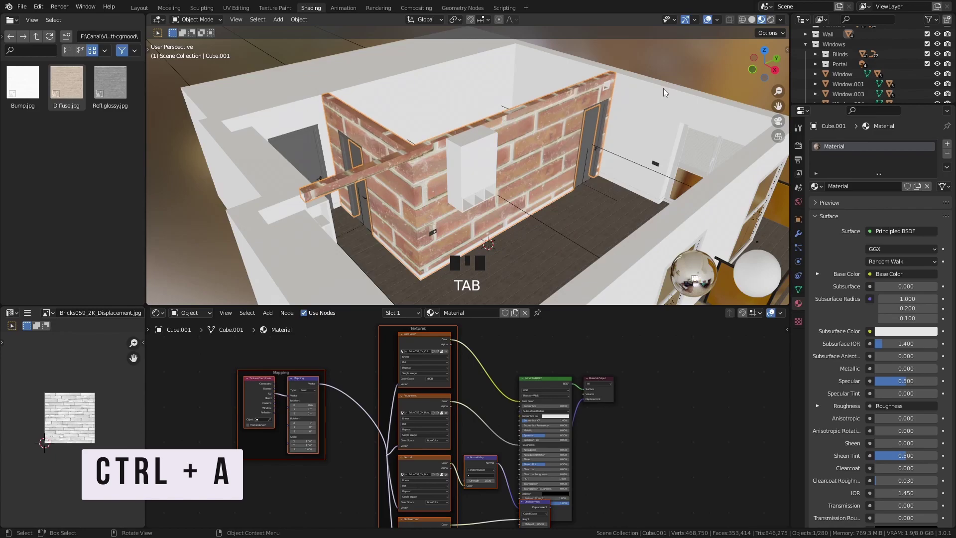
pyautogui.press('Tab')
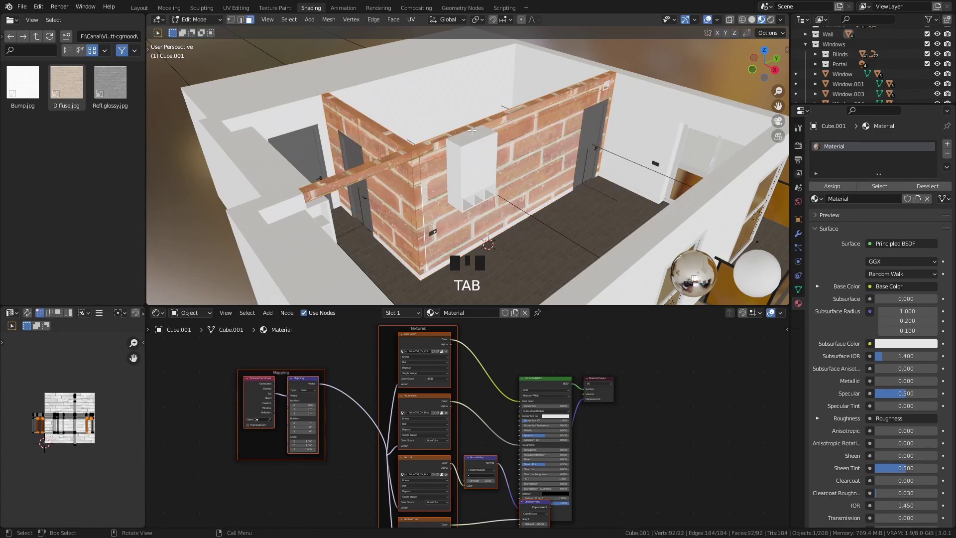
pyautogui.click(410, 20)
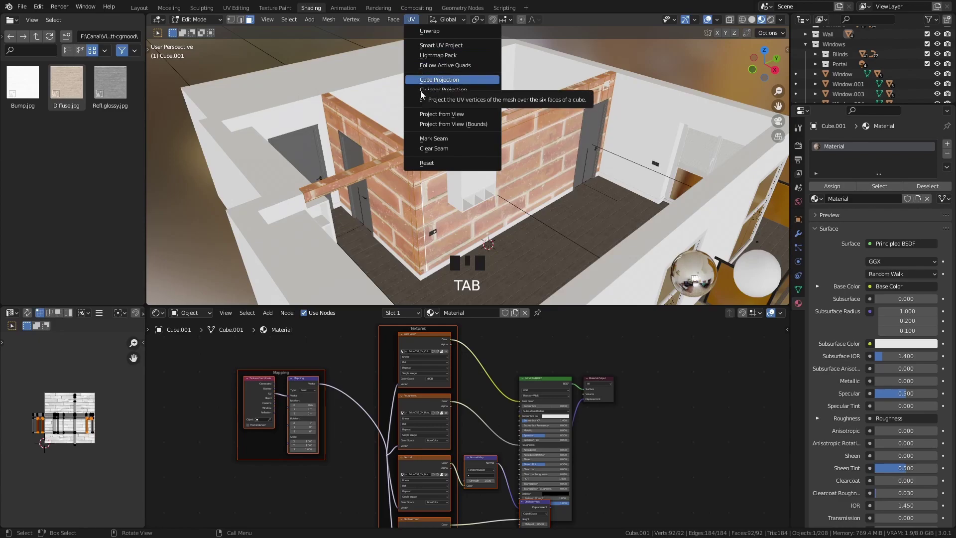
pyautogui.click(441, 90)
# Inspect the wall's UV layout over the brick displacement texture in a maximized UV editor.
pyautogui.click(113, 384)
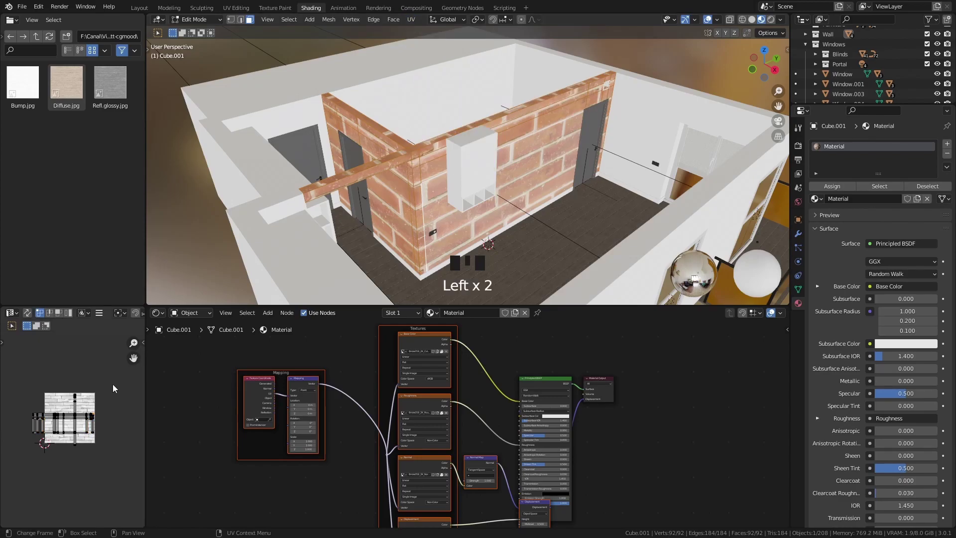
pyautogui.scroll(4, 112, 383)
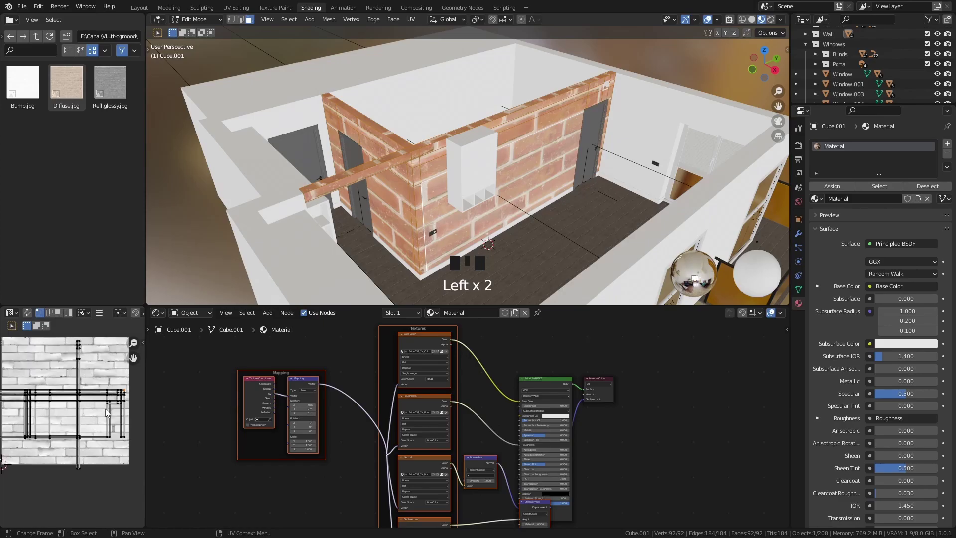
pyautogui.hotkey('ctrl', 'space')
pyautogui.scroll(5, 517, 266)
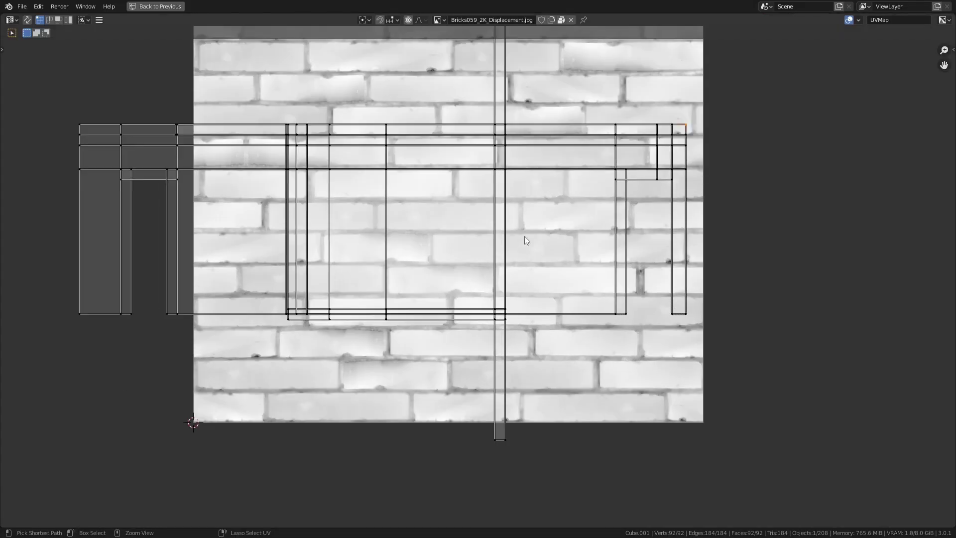
pyautogui.hotkey('ctrl', 'space')
# Select the faces around the wall's outer corner, examine how the bricks wrap around it, and return to Object Mode.
pyautogui.click(417, 186)
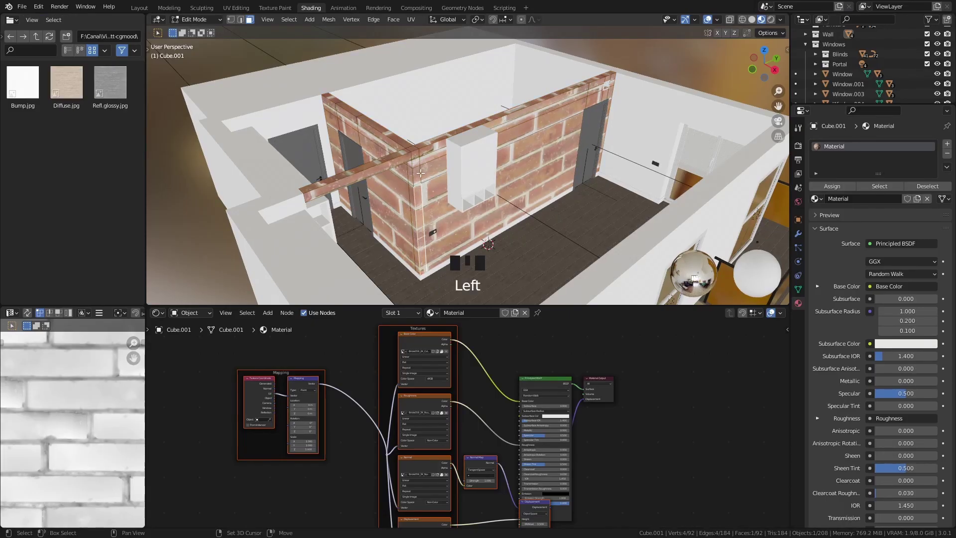
pyautogui.keyDown('shift'); pyautogui.click(431, 199); pyautogui.keyUp('shift')
pyautogui.moveTo(431, 199)
pyautogui.mouseDown(button='middle')
pyautogui.moveTo(403, 203)
pyautogui.moveTo(436, 198)
pyautogui.mouseUp(button='middle')
pyautogui.keyDown('shift'); pyautogui.click(438, 197); pyautogui.keyUp('shift')
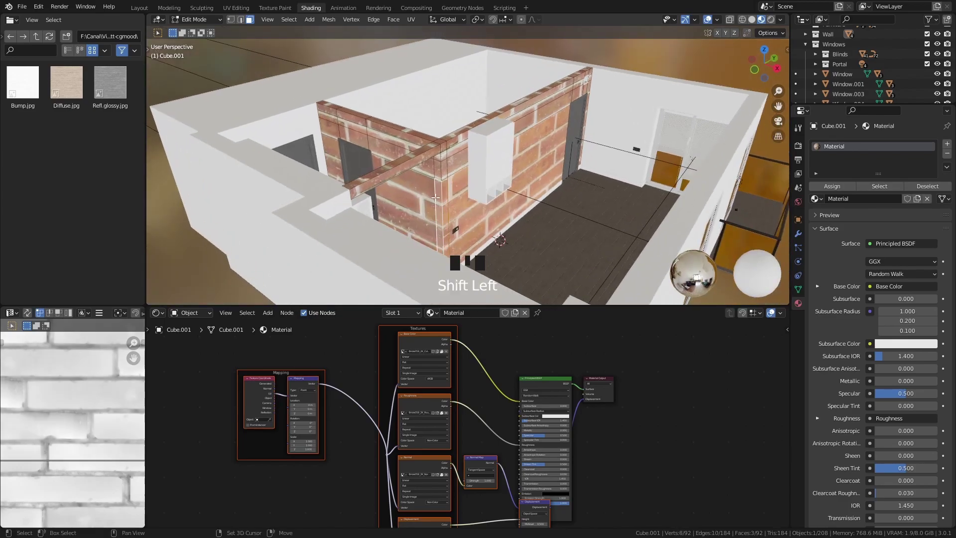
pyautogui.keyDown('shift'); pyautogui.click(423, 190); pyautogui.keyUp('shift')
pyautogui.scroll(-4, 33, 428)
pyautogui.scroll(-3, 32, 429)
pyautogui.moveTo(32, 428); pyautogui.dragTo(85, 427, button='middle')
pyautogui.scroll(7, 93, 431)
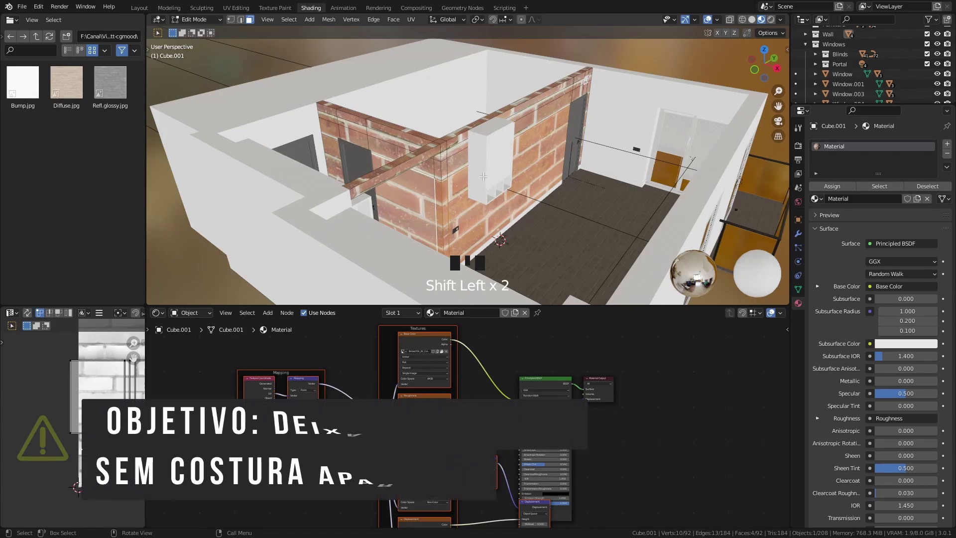
pyautogui.scroll(5, 395, 162)
pyautogui.moveTo(395, 162); pyautogui.dragTo(406, 163, button='middle')
pyautogui.scroll(-2, 423, 150)
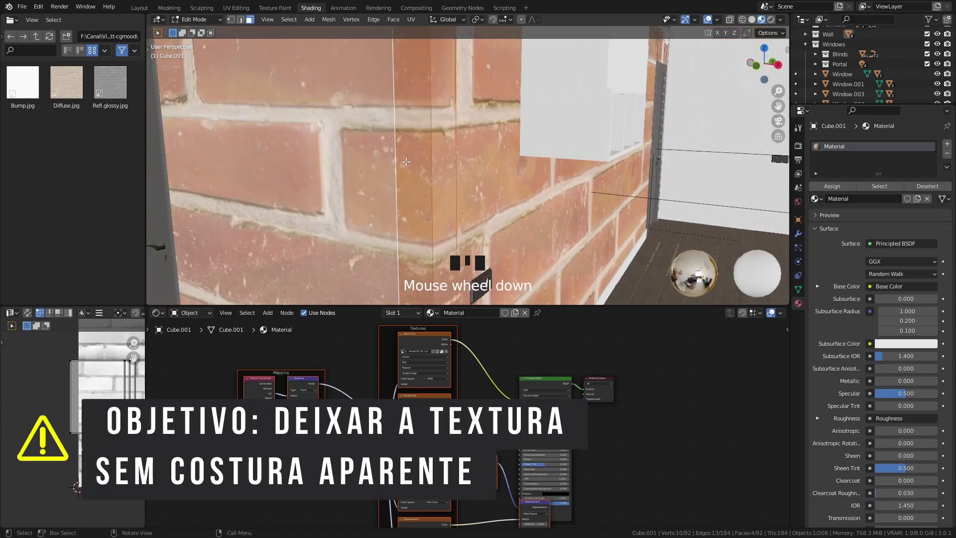
pyautogui.press('Tab')
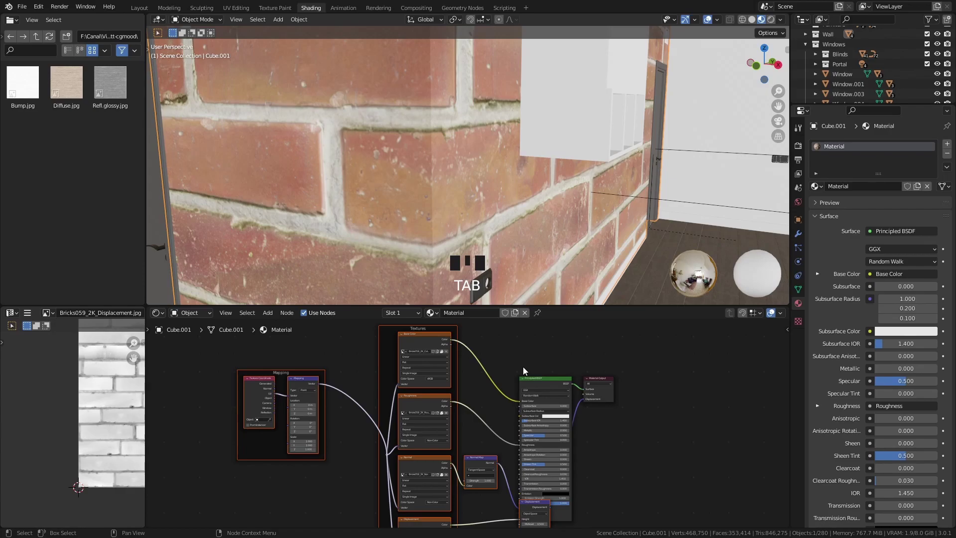
# Set the brick material's Mapping scale to 6.1 in X and Y.
pyautogui.scroll(-1, 521, 366)
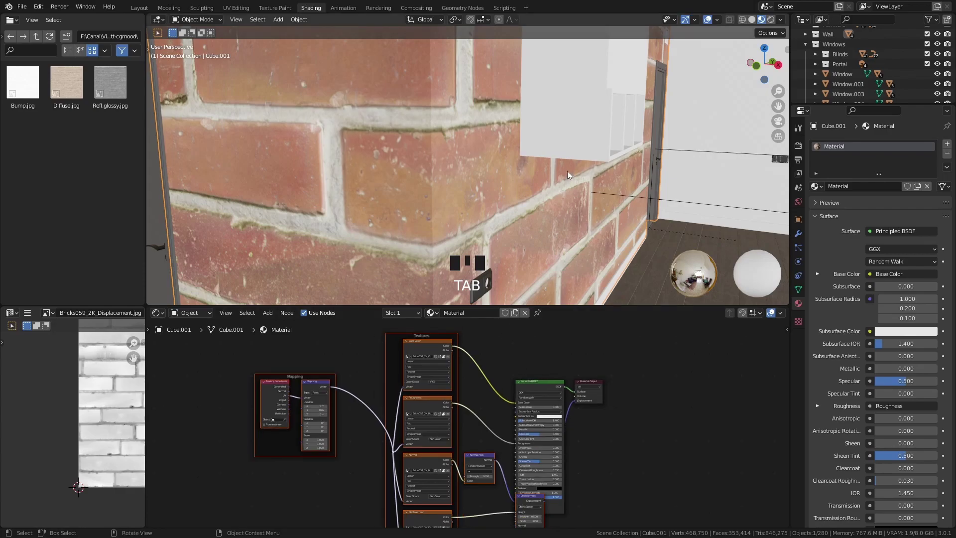
pyautogui.scroll(-4, 567, 172)
pyautogui.moveTo(569, 177); pyautogui.dragTo(507, 169, button='middle')
pyautogui.scroll(-2, 415, 103)
pyautogui.moveTo(415, 102)
pyautogui.mouseDown(button='middle')
pyautogui.moveTo(393, 121)
pyautogui.moveTo(407, 101)
pyautogui.mouseUp(button='middle')
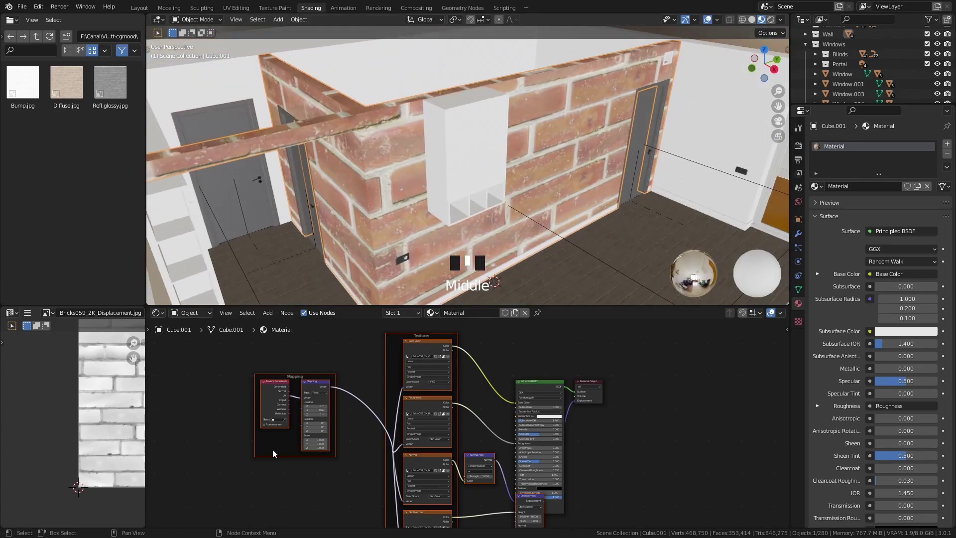
pyautogui.scroll(5, 285, 448)
pyautogui.scroll(2, 503, 452)
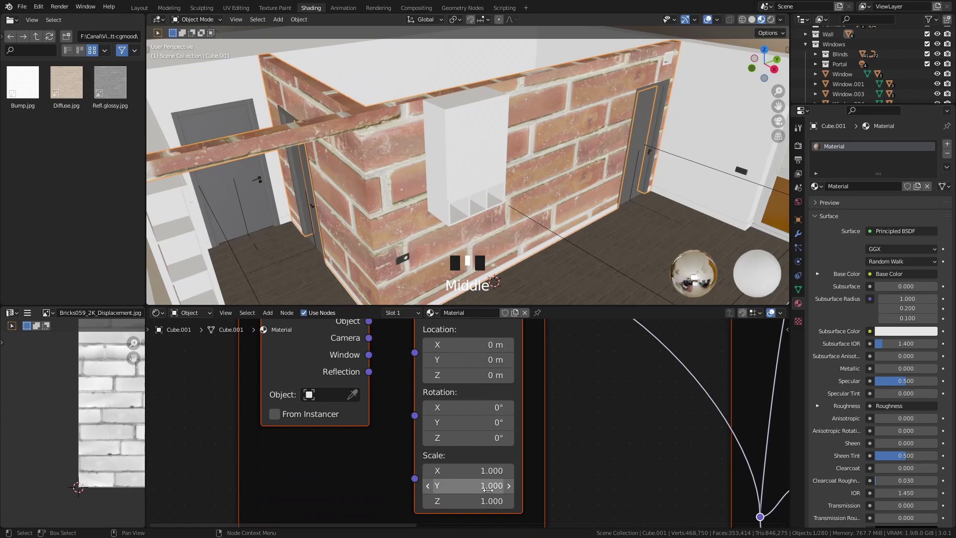
pyautogui.moveTo(487, 489); pyautogui.dragTo(487, 471)
pyautogui.write('6.1')
pyautogui.press('Return')
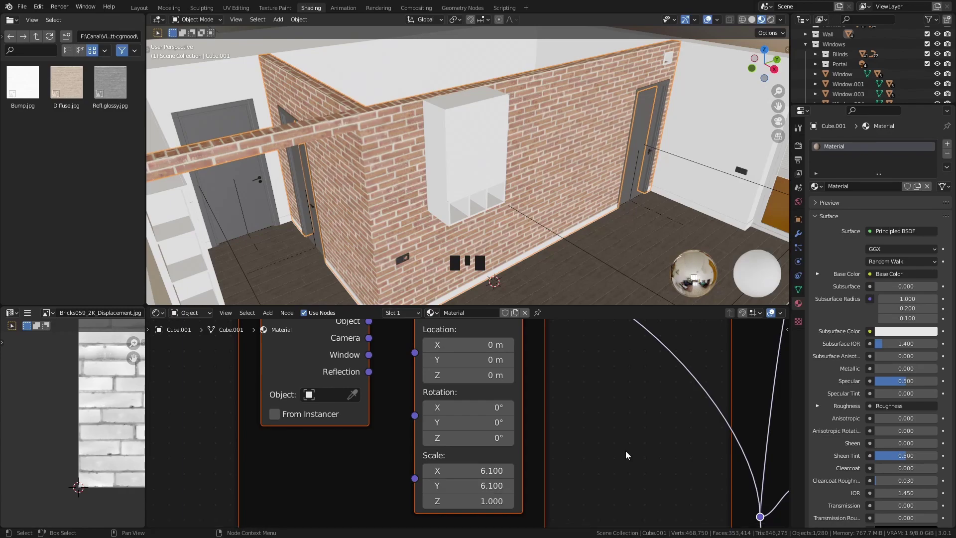
# Spread out the brick node graph by moving the Principled BSDF and Material Output away from the textures and repositioning the Displacement node.
pyautogui.scroll(-5, 625, 450)
pyautogui.moveTo(646, 405); pyautogui.dragTo(526, 440, button='middle')
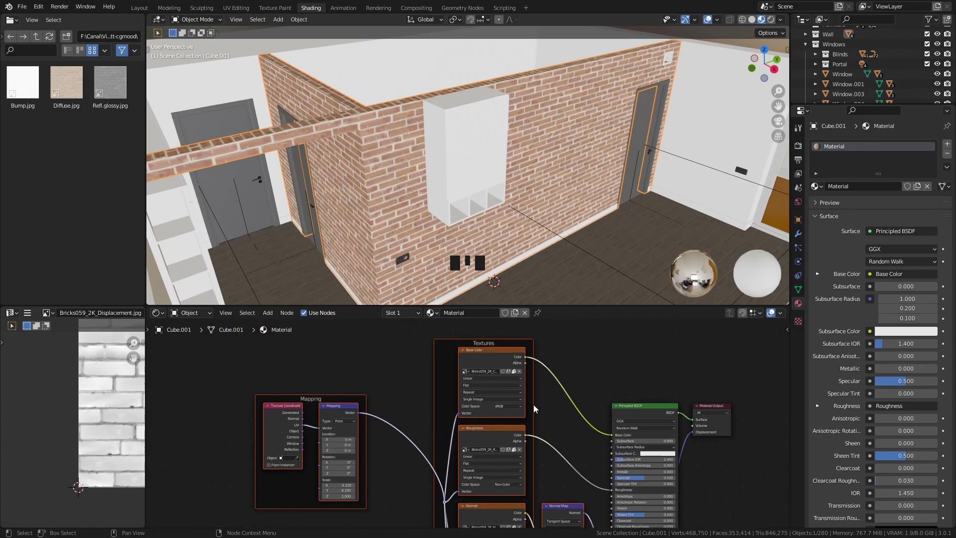
pyautogui.scroll(-3, 548, 414)
pyautogui.scroll(-2, 468, 438)
pyautogui.moveTo(394, 460); pyautogui.dragTo(409, 452, button='middle')
pyautogui.moveTo(417, 497); pyautogui.dragTo(586, 341)
pyautogui.press('g')
pyautogui.click(523, 352)
pyautogui.moveTo(607, 473); pyautogui.dragTo(558, 494)
# Insert a Gamma node between the Base Color brick texture and the Principled BSDF.
pyautogui.scroll(5, 575, 396)
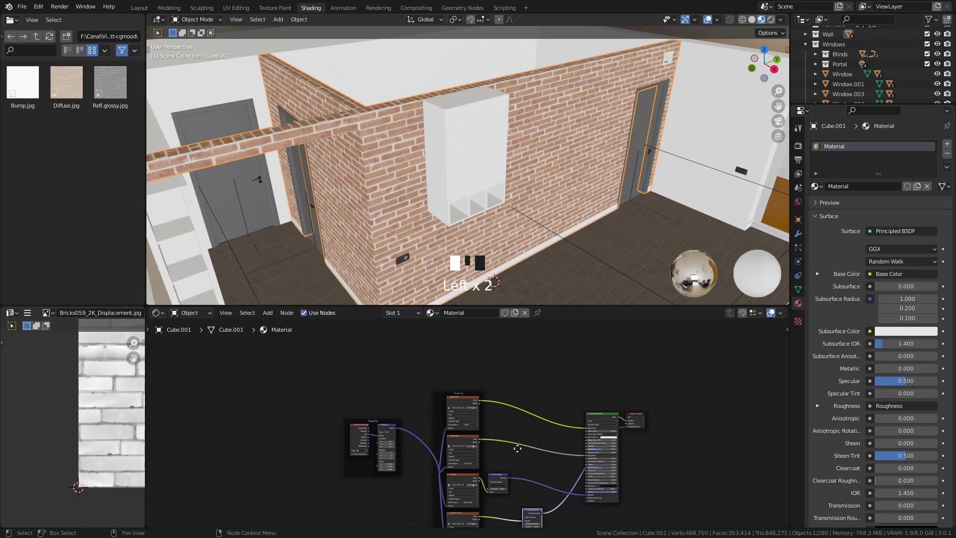
pyautogui.hotkey('shift', 'a')
pyautogui.moveTo(579, 400)
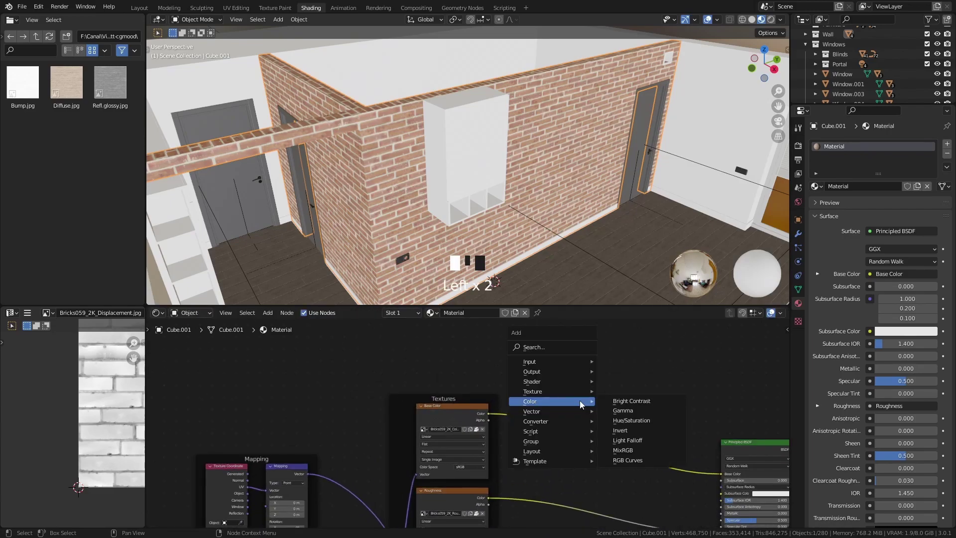
pyautogui.click(622, 410)
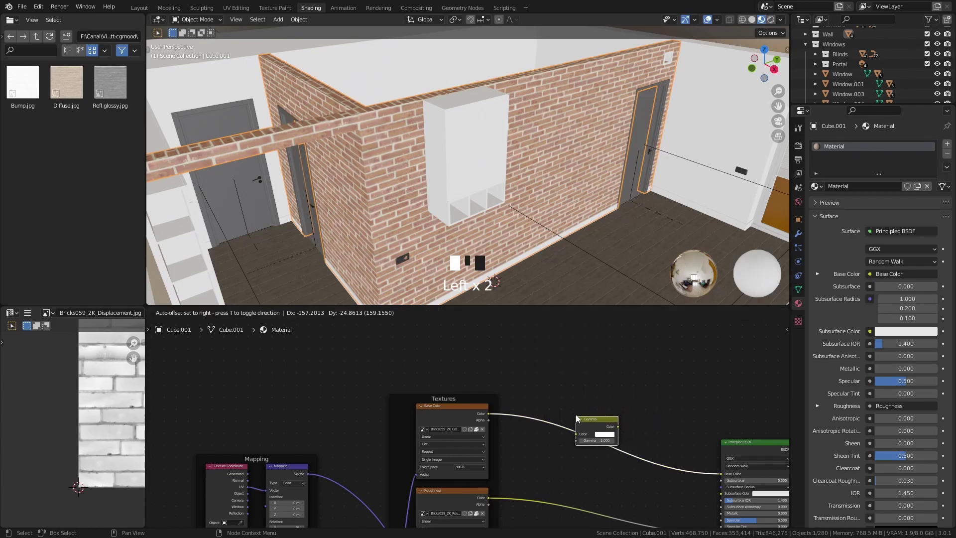
pyautogui.click(576, 419)
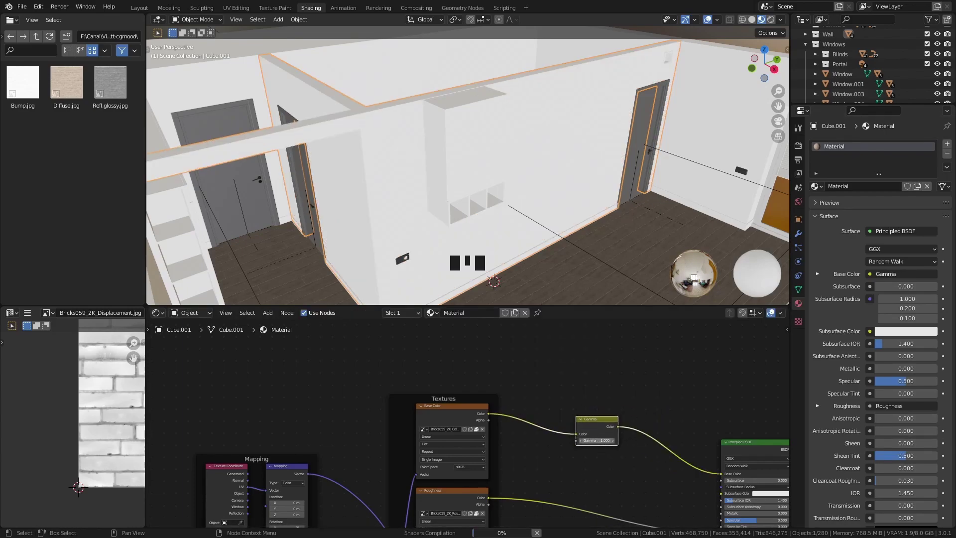
# Set the brick material's Gamma node to 1.5.
pyautogui.click(594, 440)
pyautogui.write('1.5')
pyautogui.press('Return')
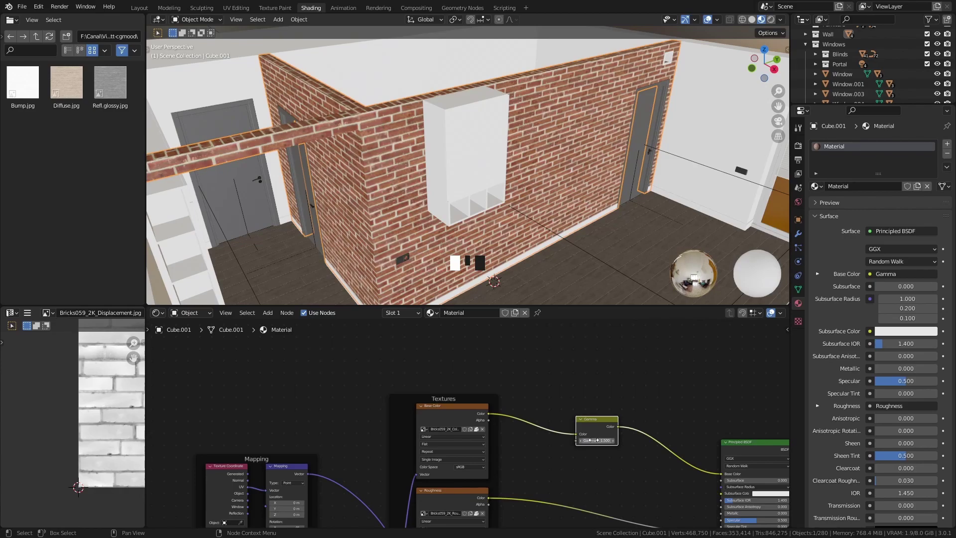
pyautogui.press('Home')
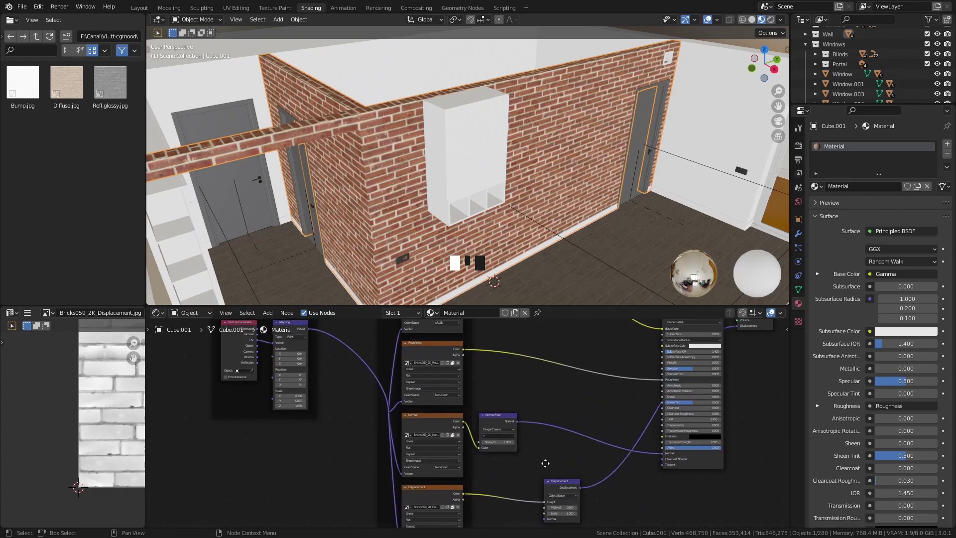
pyautogui.scroll(4, 399, 455)
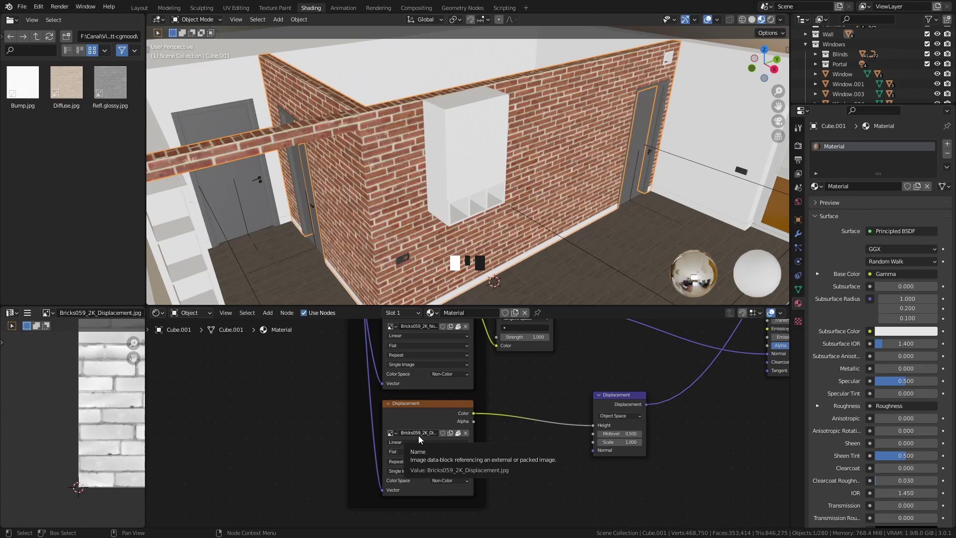
# Make room below the Base Color texture, add Bricks059_2K_AmbientOcclusion.jpg there, and connect its Vector input to the Mapping node.
pyautogui.hotkey('ctrl', 'z')
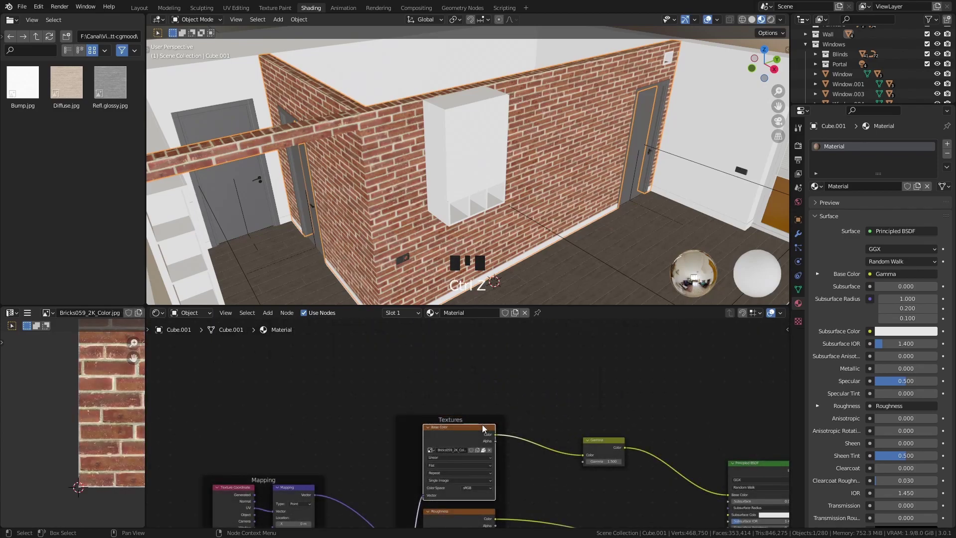
pyautogui.moveTo(483, 428); pyautogui.dragTo(470, 394)
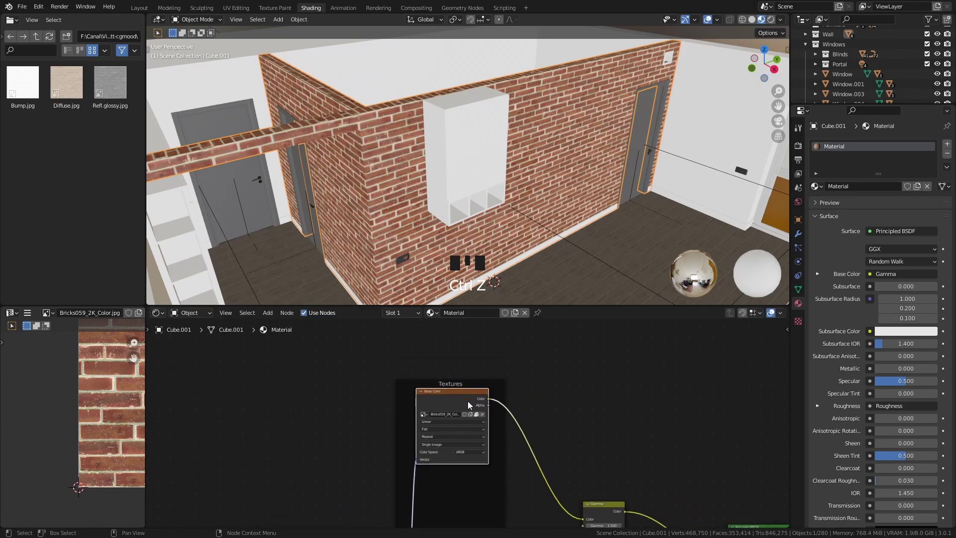
pyautogui.click(36, 36)
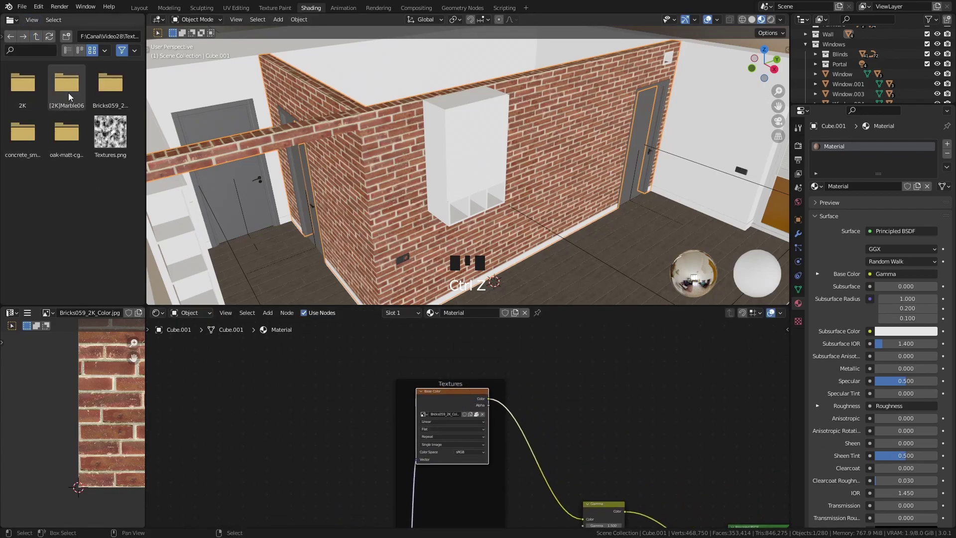
pyautogui.doubleClick(100, 91)
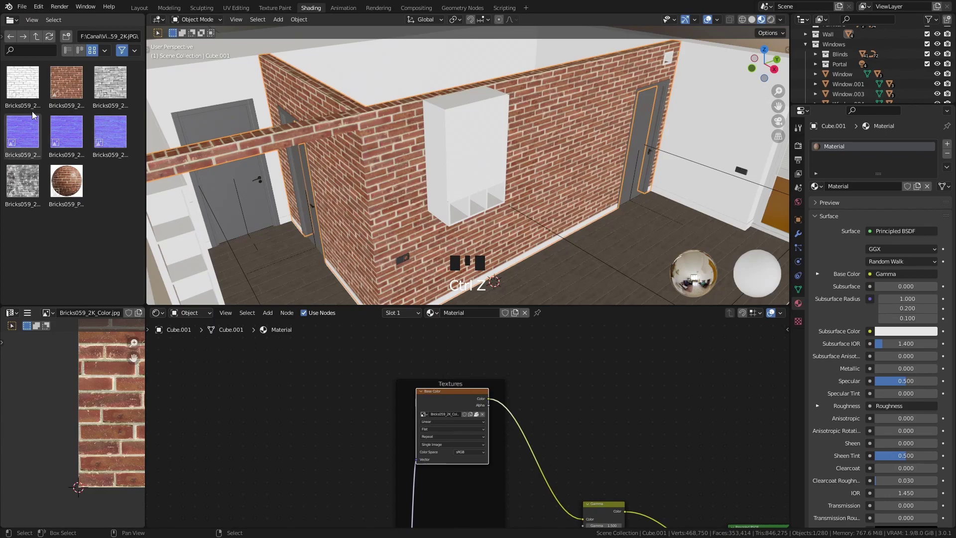
pyautogui.moveTo(24, 88); pyautogui.dragTo(438, 388)
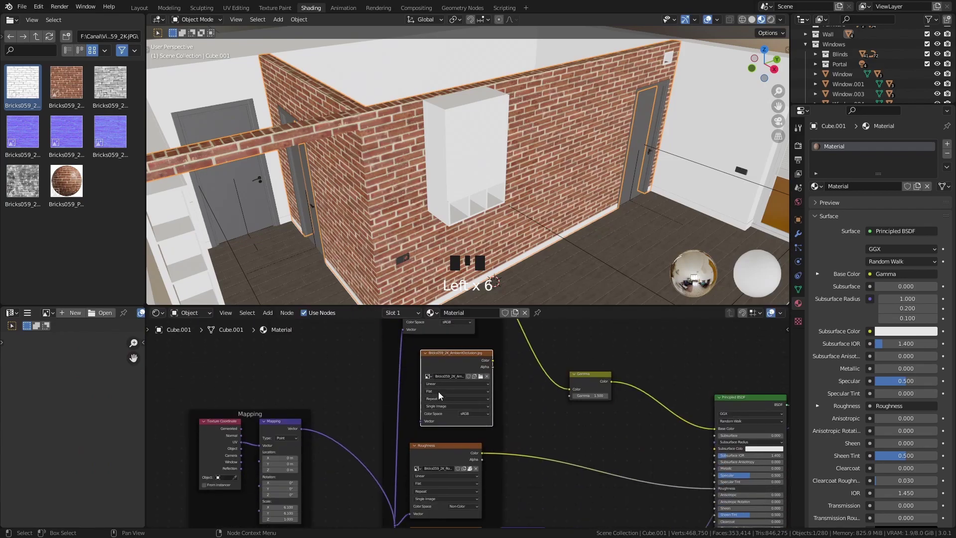
pyautogui.moveTo(392, 507); pyautogui.dragTo(422, 403)
# Combine the Base Color and ambient occlusion textures through a Mix node feeding the Gamma node, and space the Gamma node farther away.
pyautogui.keyDown('shift'); pyautogui.scroll(4, 422, 403); pyautogui.keyUp('shift')
pyautogui.keyDown('ctrl'); pyautogui.keyDown('shift'); pyautogui.moveTo(474, 423); pyautogui.dragTo(470, 357, button='right'); pyautogui.keyUp('shift'); pyautogui.keyUp('ctrl')
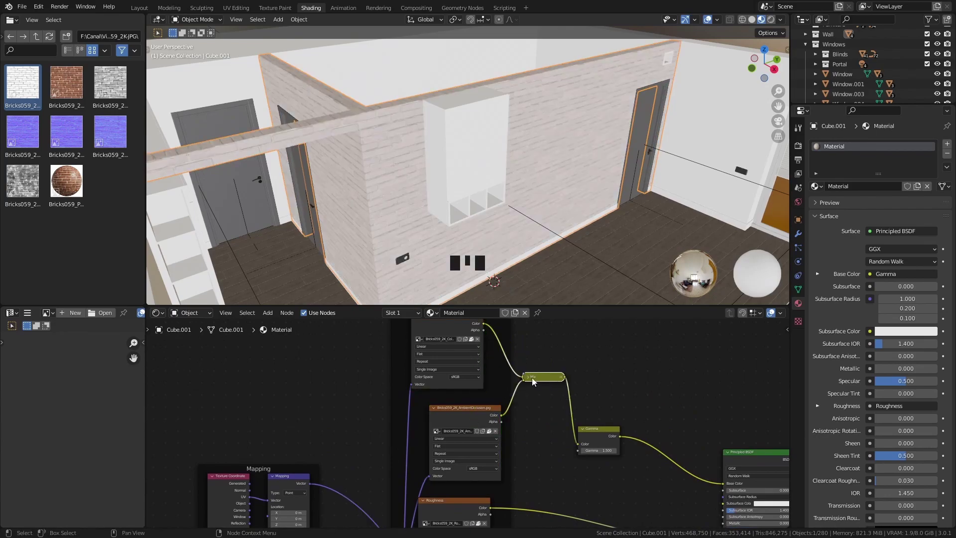
pyautogui.click(529, 377)
pyautogui.moveTo(598, 430); pyautogui.dragTo(635, 421)
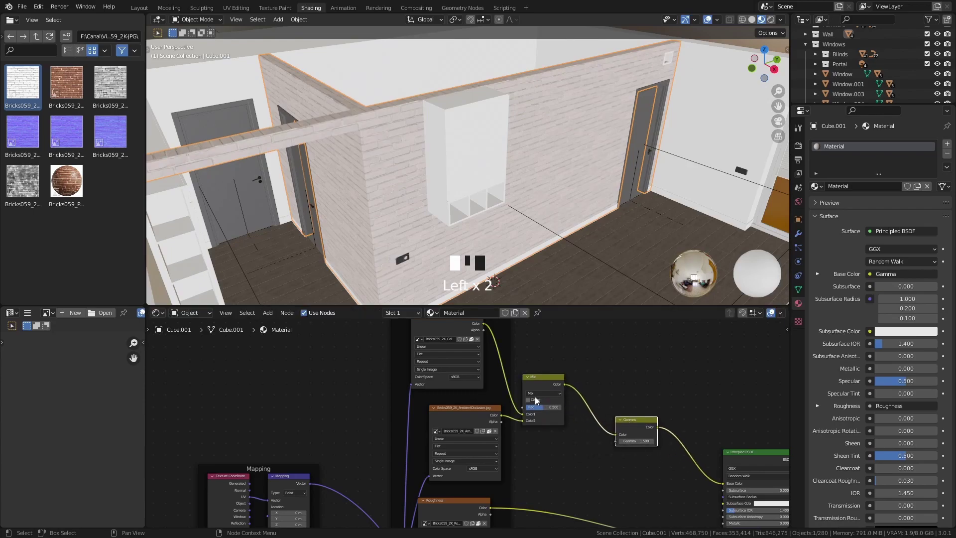
# Change the blending mode between the Base Color and ambient occlusion textures to Multiply.
pyautogui.scroll(2, 537, 397)
pyautogui.moveTo(472, 399); pyautogui.dragTo(463, 407)
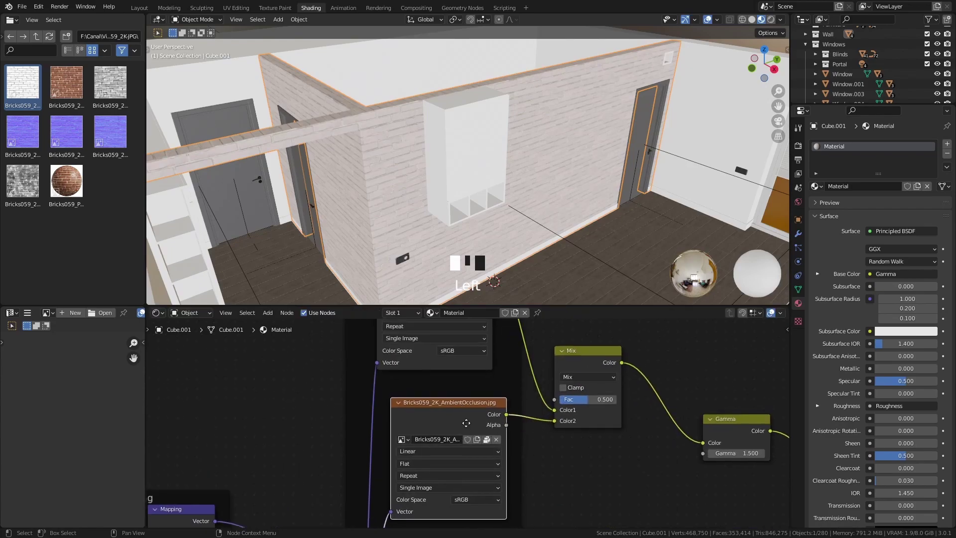
pyautogui.moveTo(467, 419); pyautogui.dragTo(451, 465, button='middle')
pyautogui.click(581, 422)
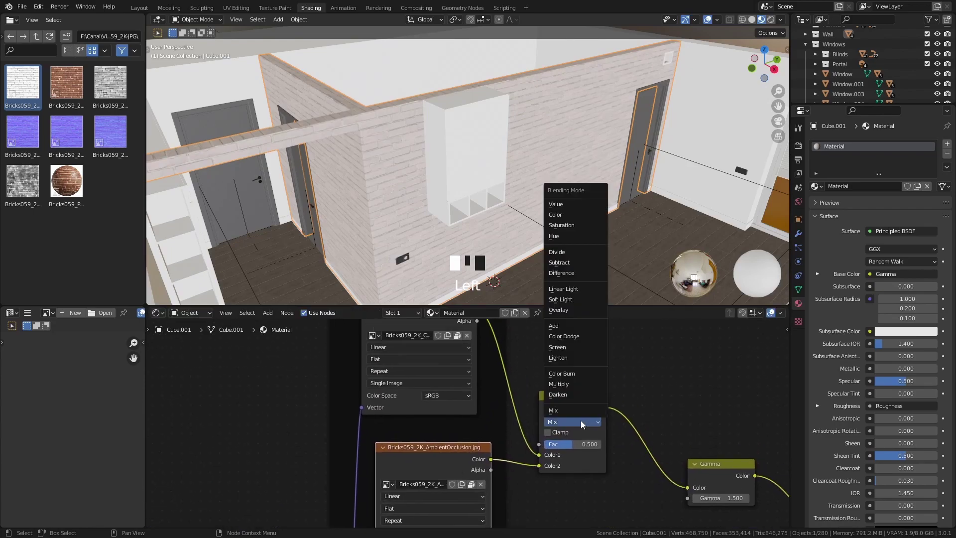
pyautogui.click(570, 383)
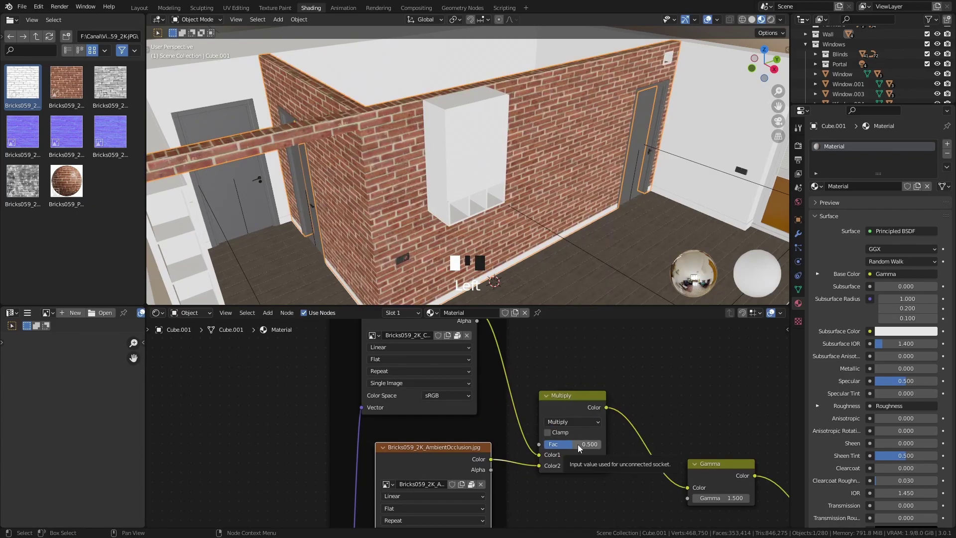
# Raise the Multiply node's factor to 1.000 and check the effect on the bricks from close up and farther away.
pyautogui.scroll(3, 384, 145)
pyautogui.moveTo(384, 145); pyautogui.dragTo(449, 178, button='middle')
pyautogui.scroll(-2, 401, 162)
pyautogui.scroll(3, 453, 209)
pyautogui.moveTo(579, 444); pyautogui.dragTo(605, 443)
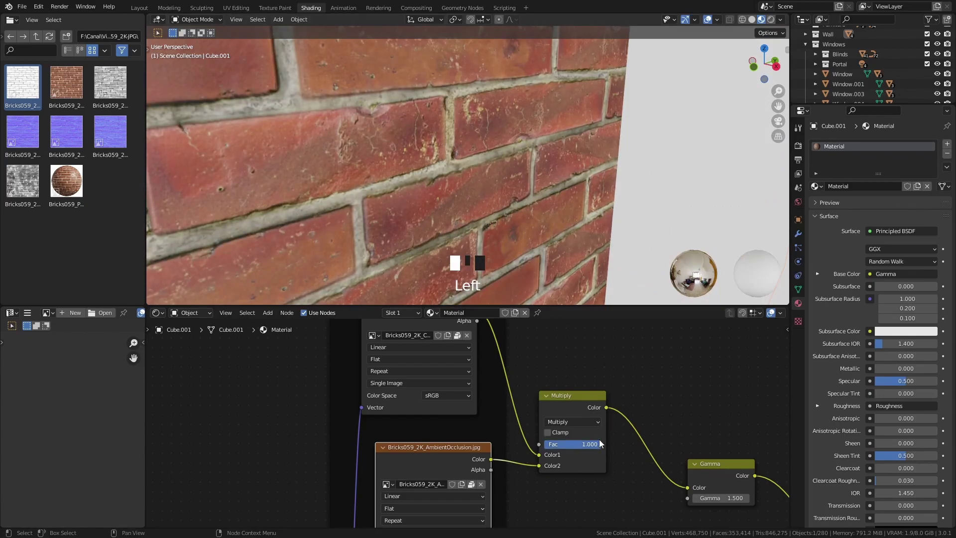
pyautogui.scroll(-3, 534, 204)
pyautogui.scroll(-1, 516, 232)
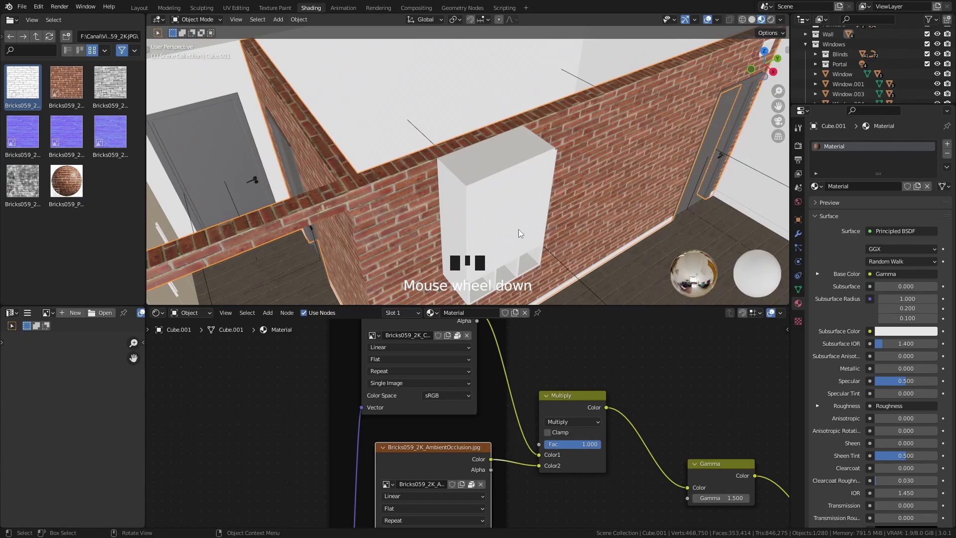
pyautogui.moveTo(521, 228); pyautogui.dragTo(538, 219, button='middle')
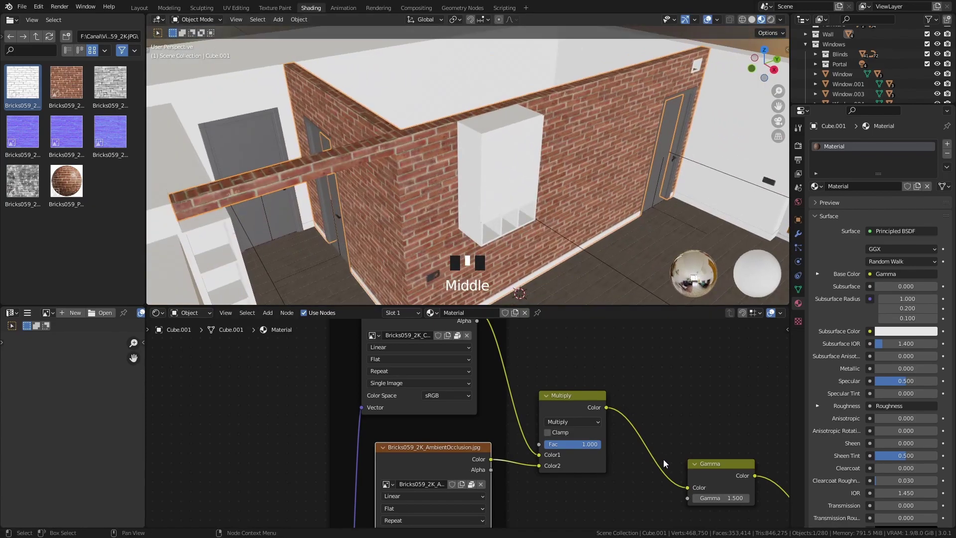
pyautogui.scroll(-4, 655, 455)
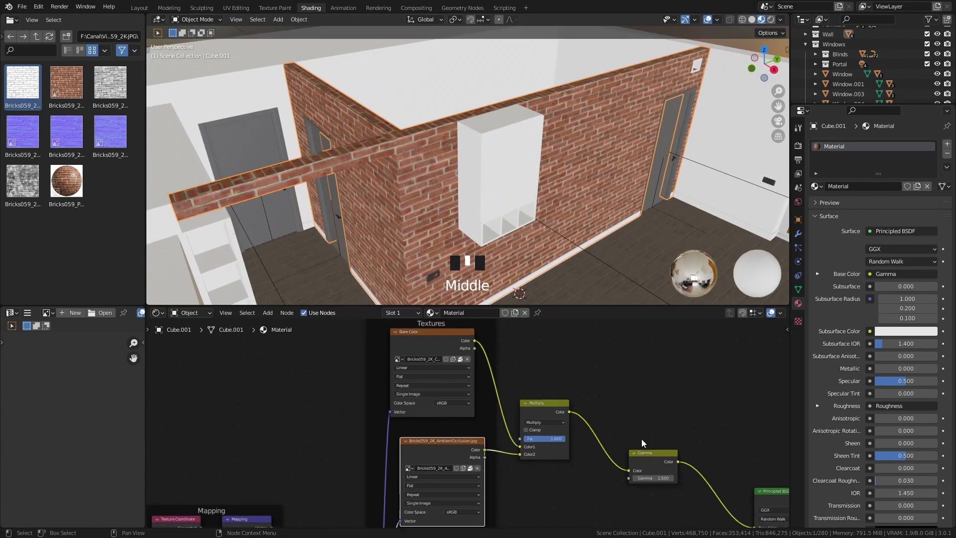
pyautogui.moveTo(645, 481); pyautogui.dragTo(376, 470, button='middle')
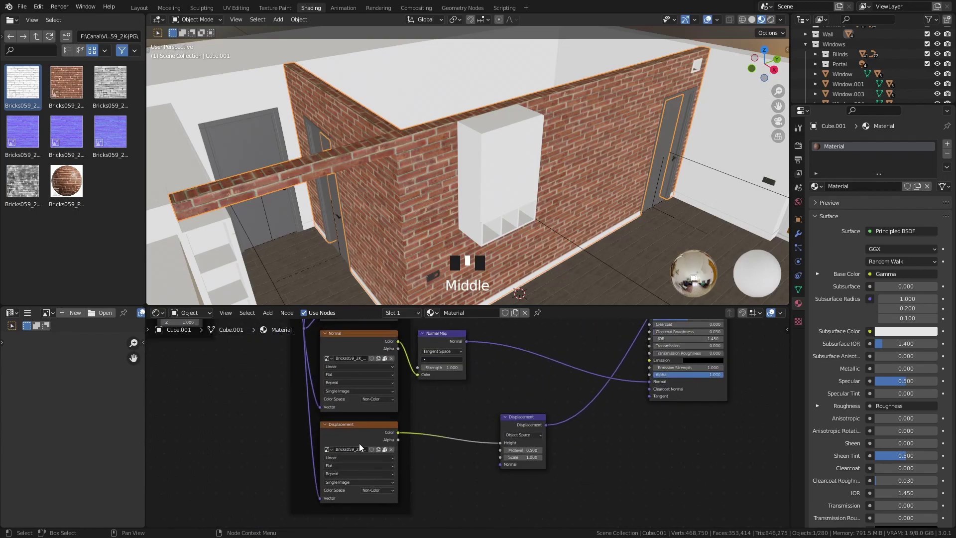
pyautogui.scroll(2, 367, 441)
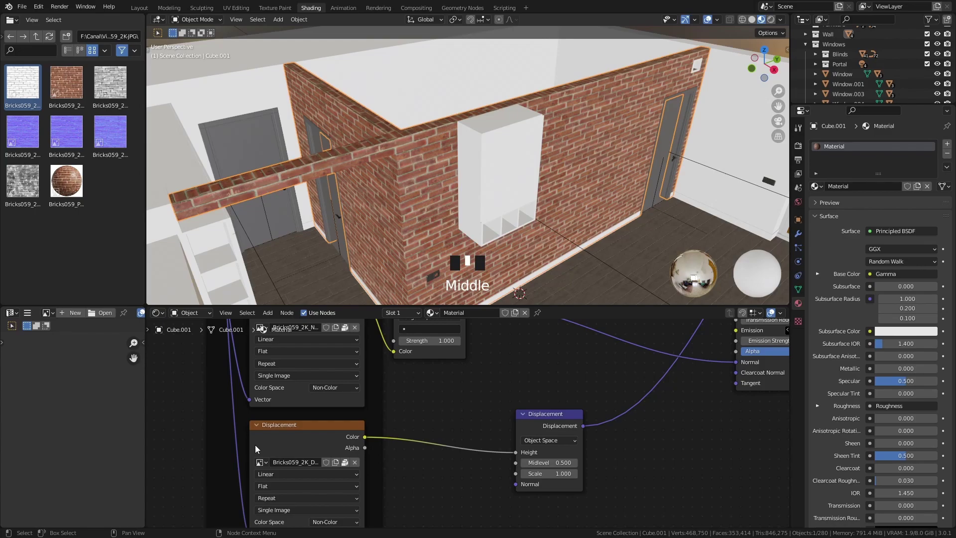
# Select the apartment's outer walls and create a new material for them.
pyautogui.scroll(-5, 616, 174)
pyautogui.moveTo(616, 175); pyautogui.dragTo(676, 188, button='middle')
pyautogui.click(676, 189)
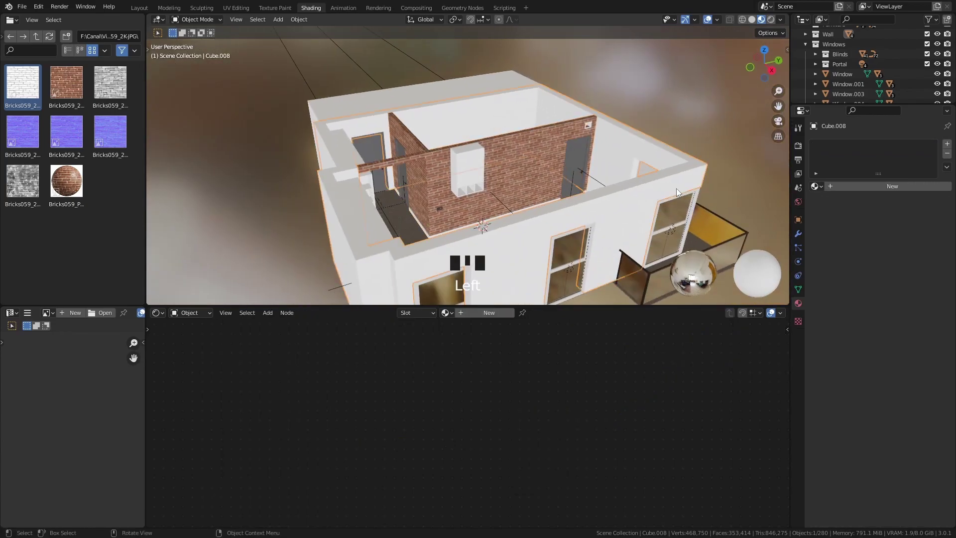
pyautogui.click(848, 186)
# Open the Base Color of the outer walls' Principled BSDF to inspect it.
pyautogui.moveTo(613, 412); pyautogui.dragTo(495, 510, button='middle')
pyautogui.moveTo(572, 378); pyautogui.dragTo(540, 439, button='middle')
pyautogui.scroll(7, 557, 414)
pyautogui.scroll(5, 539, 439)
pyautogui.click(541, 441)
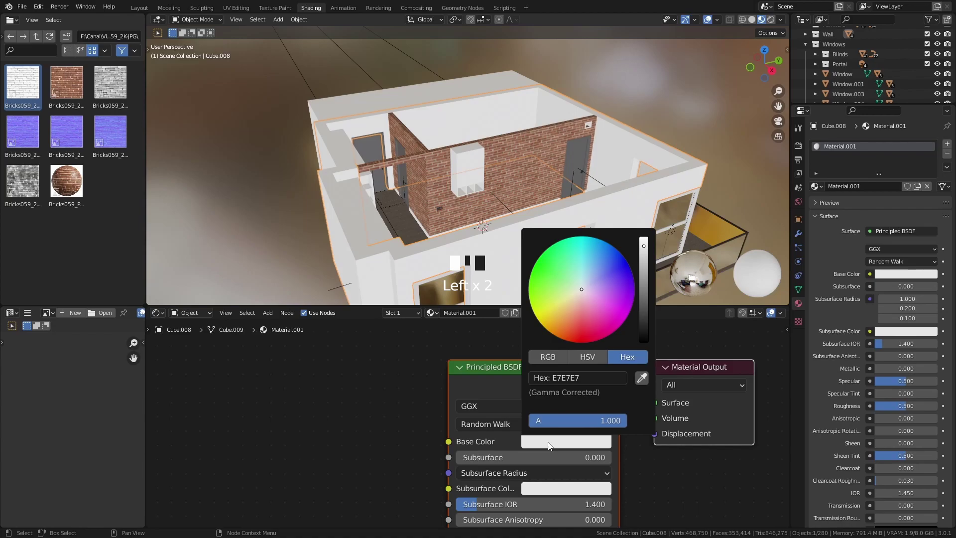
pyautogui.hotkey('ctrl', 'z')
# Set the outer wall material's Specular to 0.7.
pyautogui.scroll(3, 577, 452)
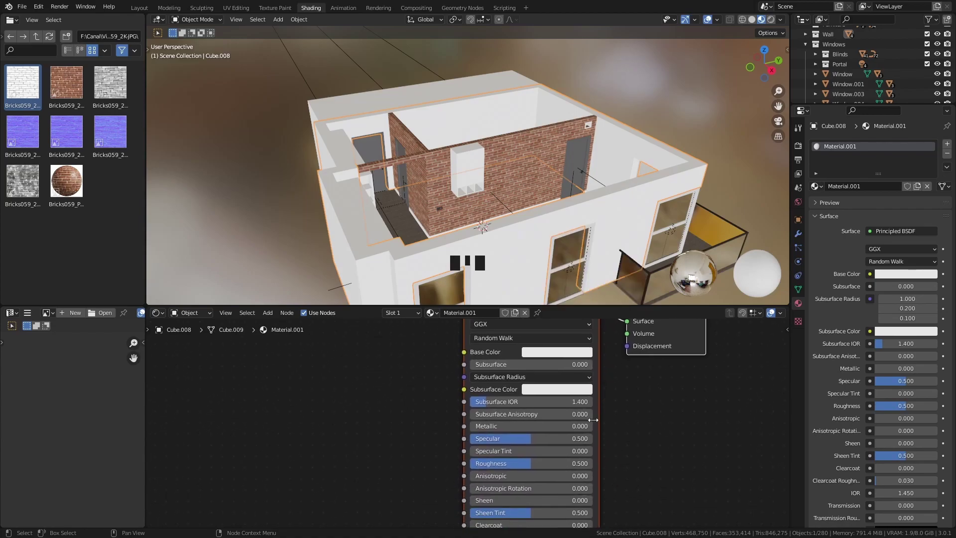
pyautogui.click(570, 446)
pyautogui.write('0.7')
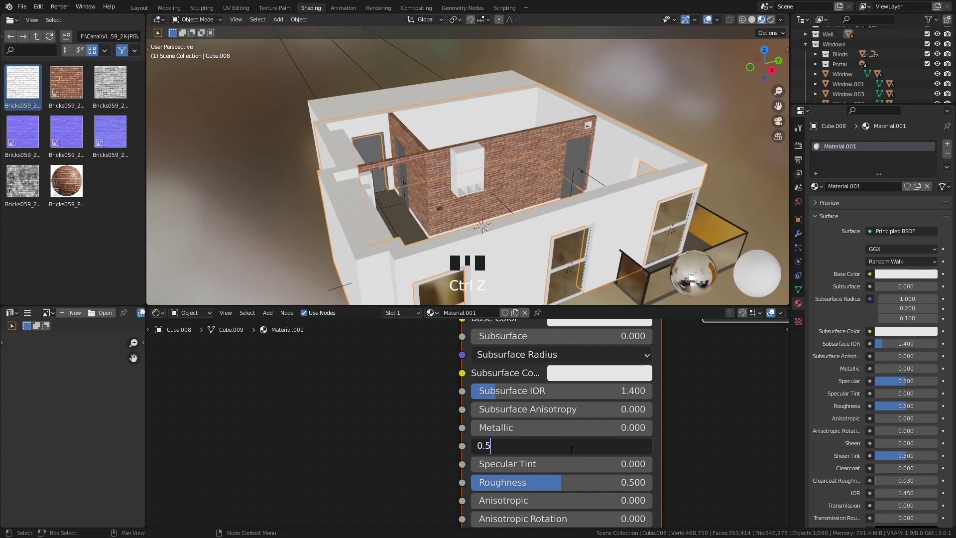
pyautogui.press('Return')
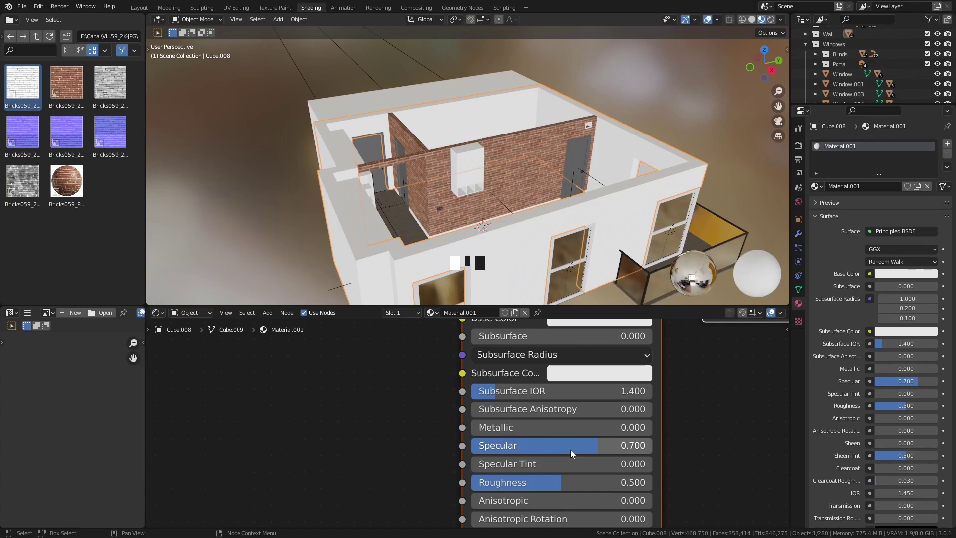
# Set the outer wall material's Roughness to 0.4.
pyautogui.moveTo(584, 467); pyautogui.dragTo(605, 449, button='middle')
pyautogui.click(595, 436)
pyautogui.write('0.5')
pyautogui.press('BackSpace')
pyautogui.write('4')
pyautogui.click(593, 439)
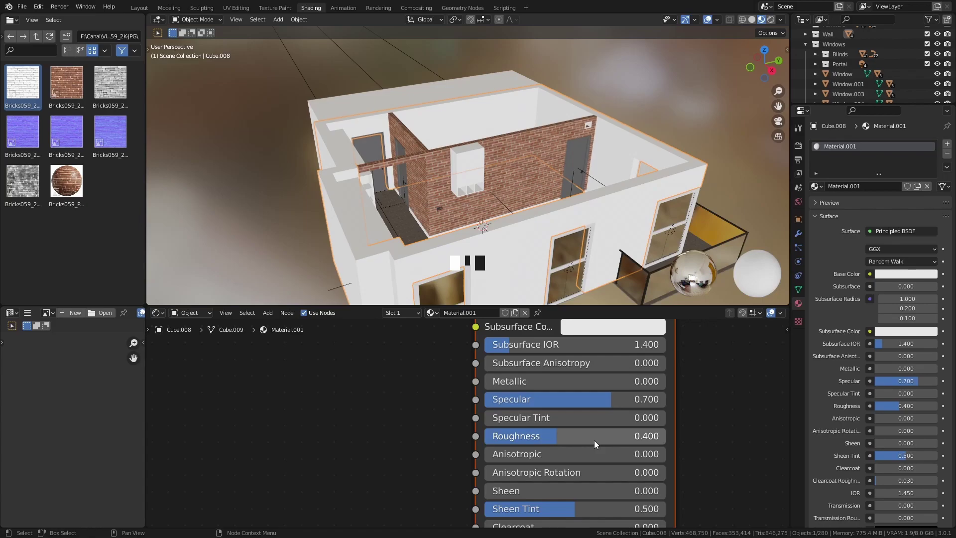
# Add a Voronoi Texture beside the Principled BSDF and connect its Distance output to the shader's Normal input.
pyautogui.scroll(-2, 595, 440)
pyautogui.keyDown('shift'); pyautogui.scroll(-6, 498, 443); pyautogui.keyUp('shift')
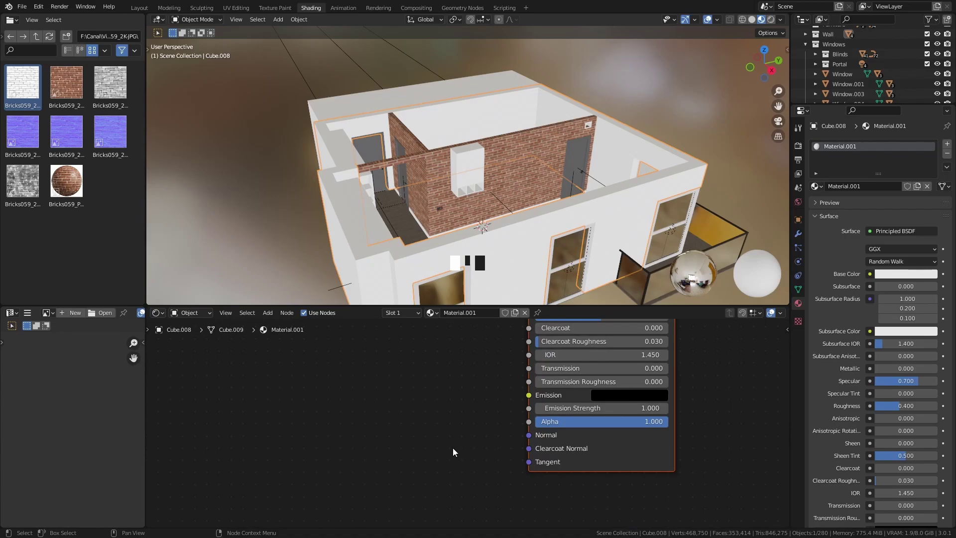
pyautogui.hscroll(-2, 452, 447)
pyautogui.hotkey('shift', 'a')
pyautogui.moveTo(314, 414)
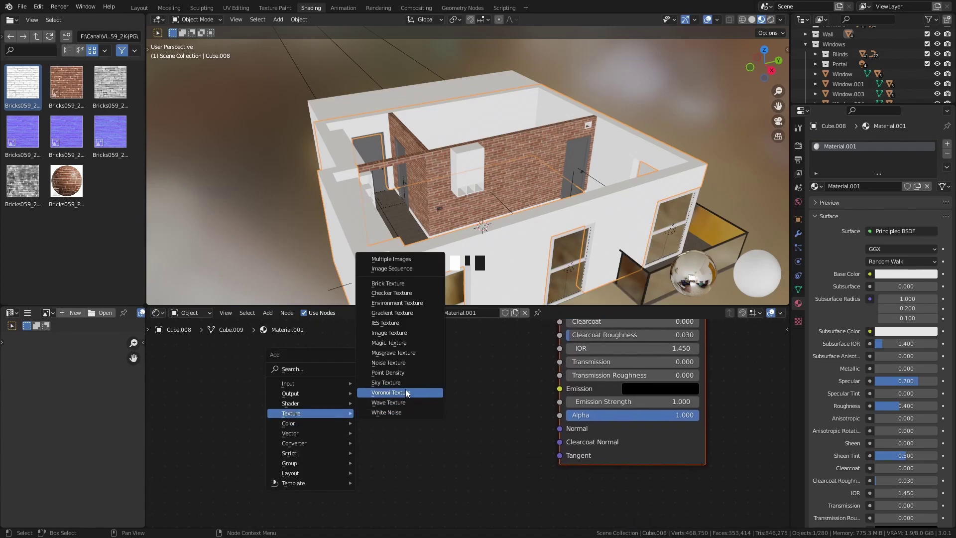
pyautogui.click(391, 392)
pyautogui.click(310, 373)
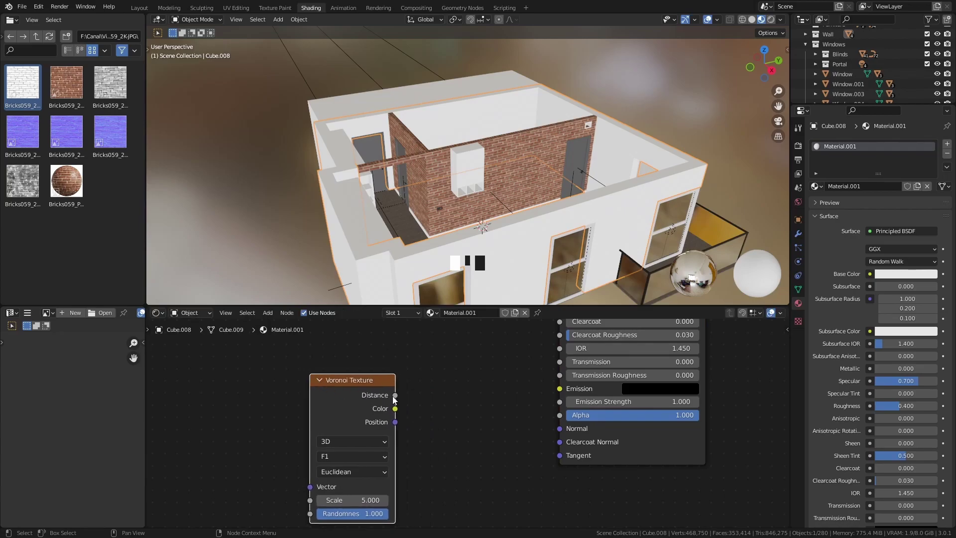
pyautogui.moveTo(394, 395); pyautogui.dragTo(559, 428)
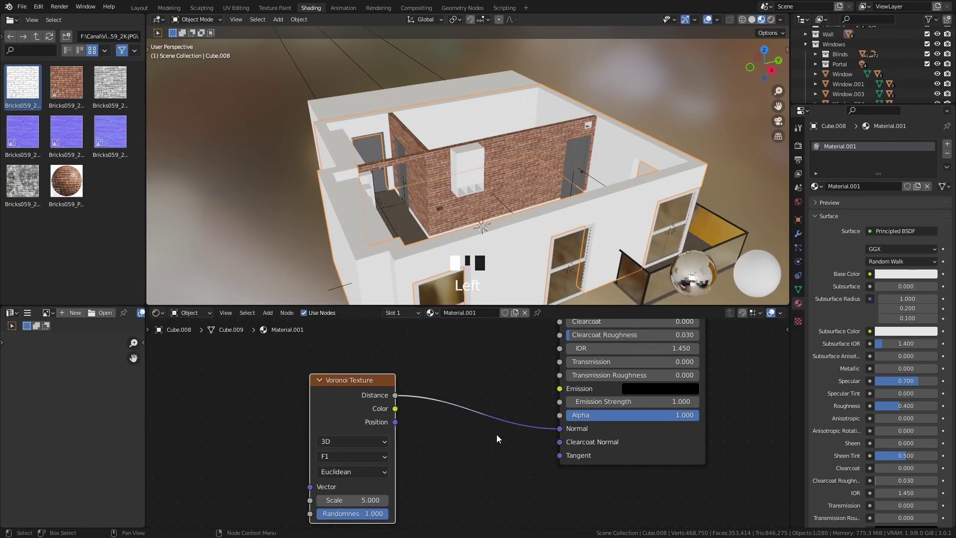
# Insert a Bump node between the Voronoi Texture and the Principled BSDF, with the Voronoi Distance feeding the Height input.
pyautogui.moveTo(427, 460); pyautogui.dragTo(479, 436, button='middle')
pyautogui.hotkey('shift', 'a')
pyautogui.moveTo(472, 421)
pyautogui.moveTo(482, 440)
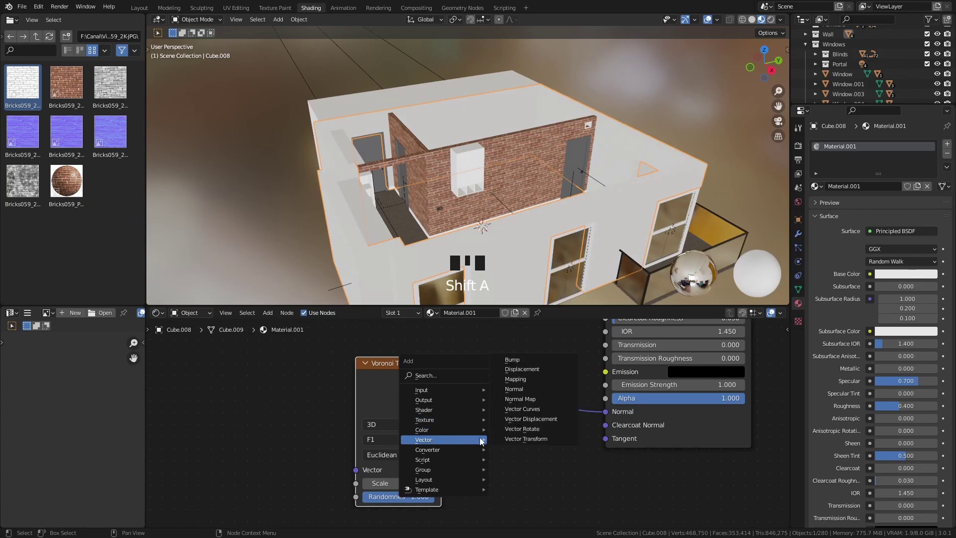
pyautogui.click(525, 367)
pyautogui.click(522, 362)
pyautogui.moveTo(514, 413); pyautogui.dragTo(522, 444)
# Set the Bump node's Distance to 0.1 and its Strength to 0.2.
pyautogui.click(558, 426)
pyautogui.write('0.1')
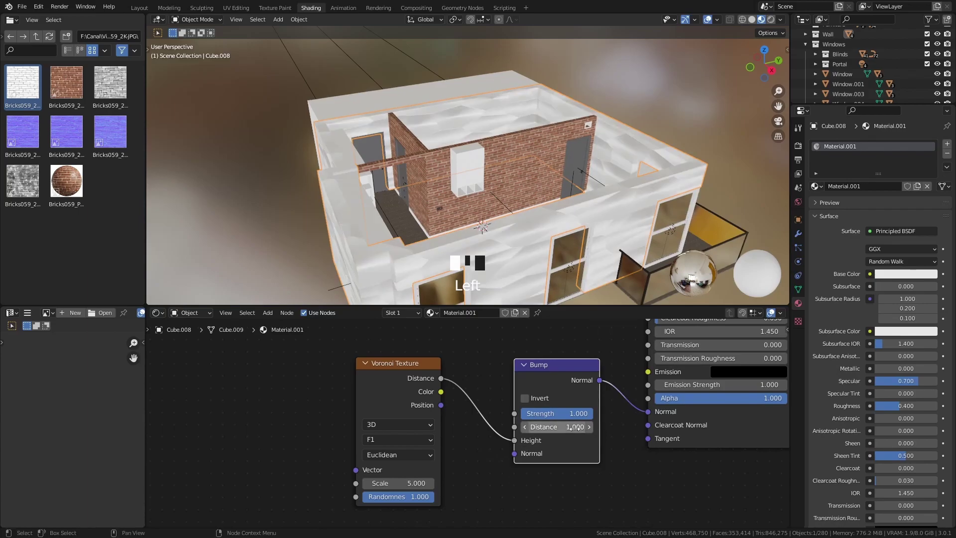
pyautogui.scroll(2, 601, 432)
pyautogui.press('Return')
pyautogui.click(601, 411)
pyautogui.write('0.2')
pyautogui.press('Return')
pyautogui.scroll(-2, 466, 423)
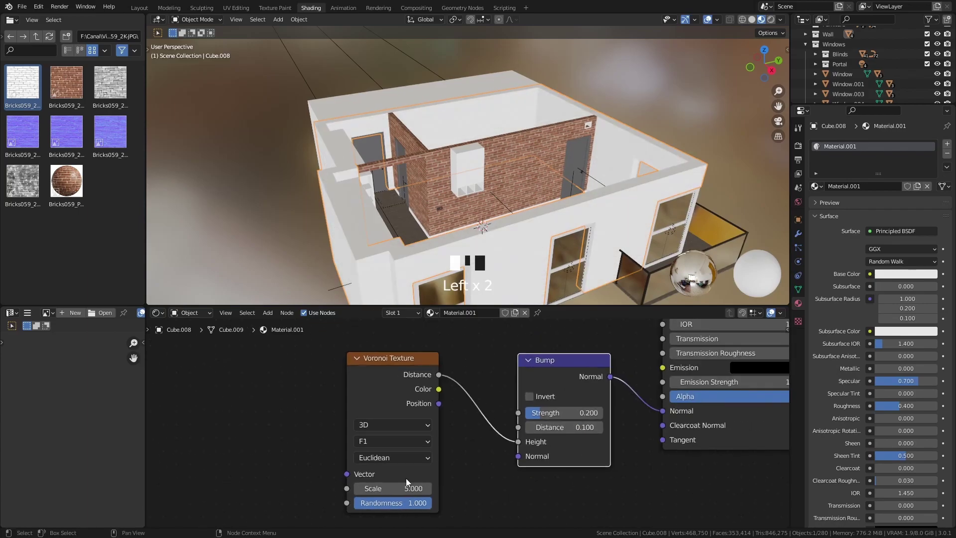
pyautogui.scroll(6, 545, 458)
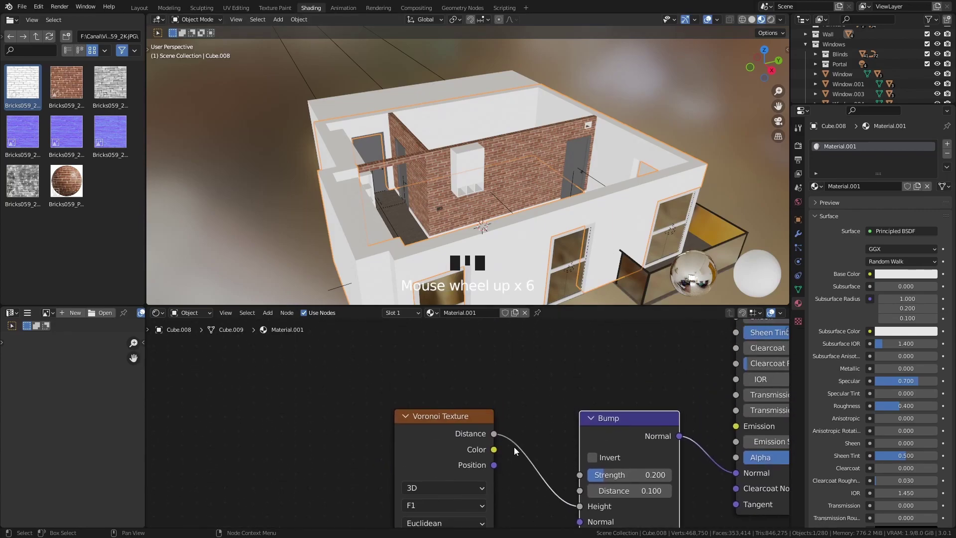
# Preview the Voronoi Texture on the white walls and set its Scale to 5000.
pyautogui.keyDown('ctrl'); pyautogui.keyDown('shift'); pyautogui.click(465, 421); pyautogui.keyUp('shift'); pyautogui.keyUp('ctrl')
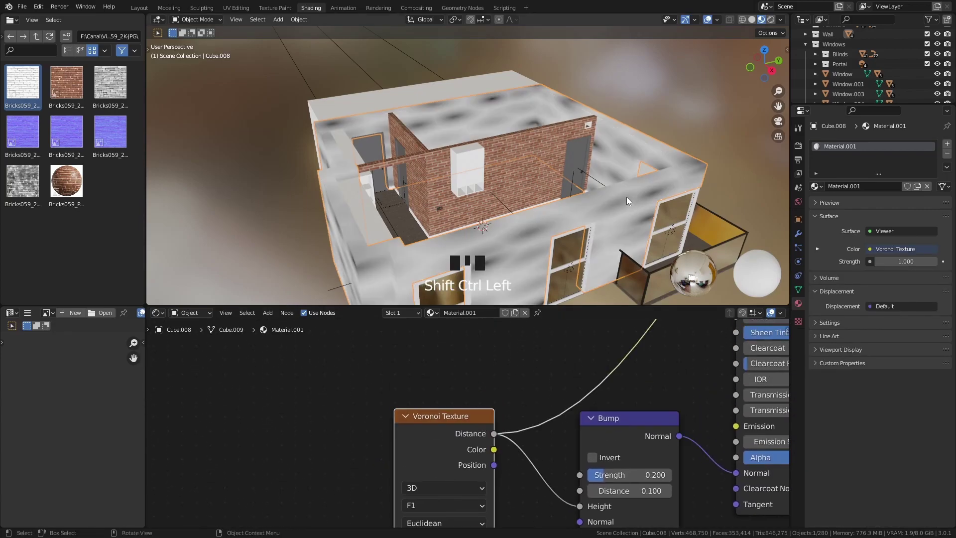
pyautogui.moveTo(626, 196); pyautogui.dragTo(593, 186, button='middle')
pyautogui.scroll(3, 609, 214)
pyautogui.scroll(-1, 623, 220)
pyautogui.keyDown('shift'); pyautogui.moveTo(623, 220); pyautogui.dragTo(567, 179, button='middle'); pyautogui.keyUp('shift')
pyautogui.scroll(-1, 523, 463)
pyautogui.scroll(2, 517, 461)
pyautogui.click(486, 459)
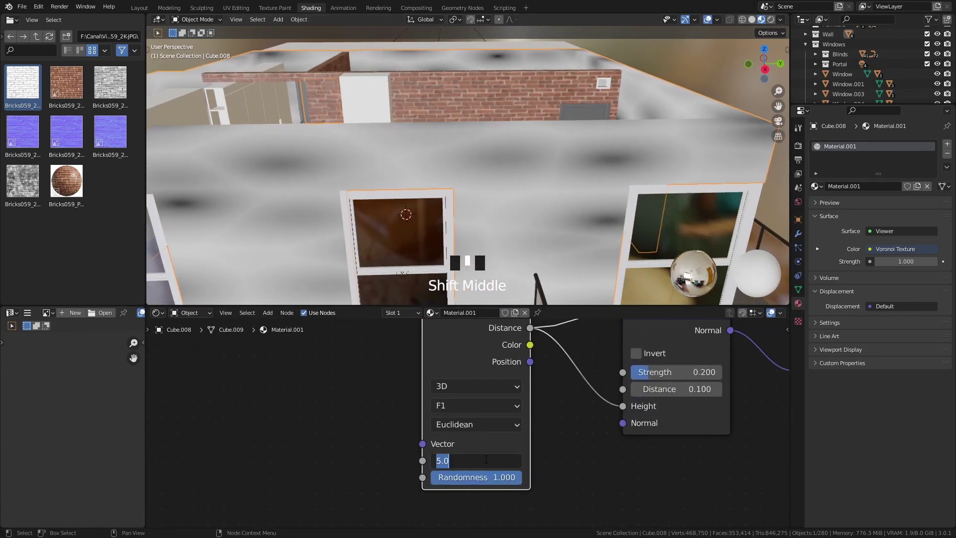
pyautogui.write('5000')
pyautogui.press('Return')
pyautogui.scroll(4, 539, 189)
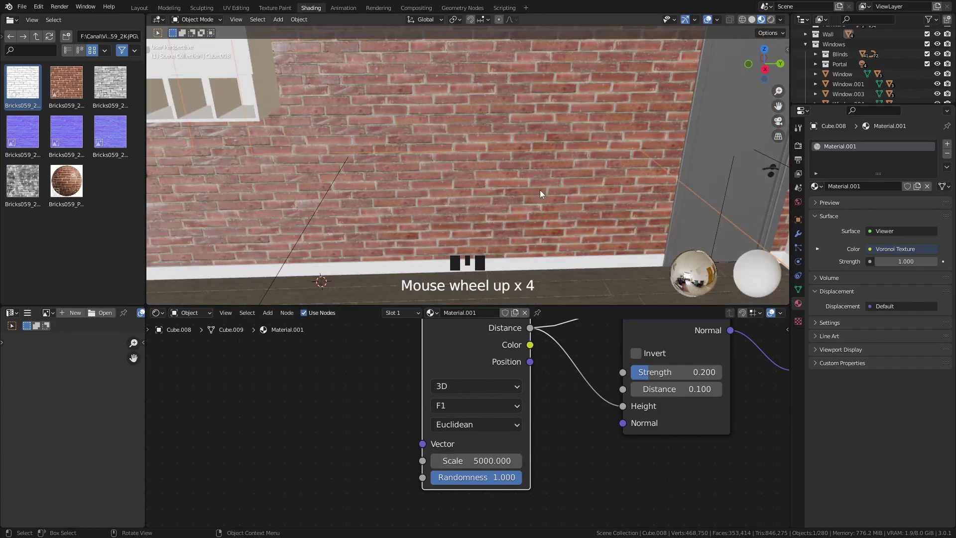
pyautogui.scroll(-1, 540, 188)
pyautogui.keyDown('ctrl'); pyautogui.moveTo(542, 188); pyautogui.dragTo(529, 182, button='middle'); pyautogui.keyUp('ctrl')
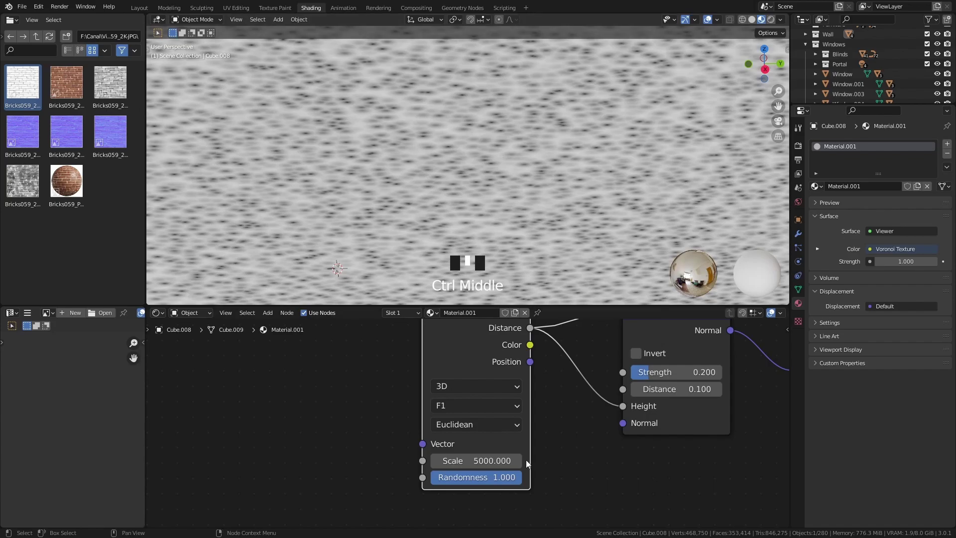
pyautogui.scroll(-1, 563, 387)
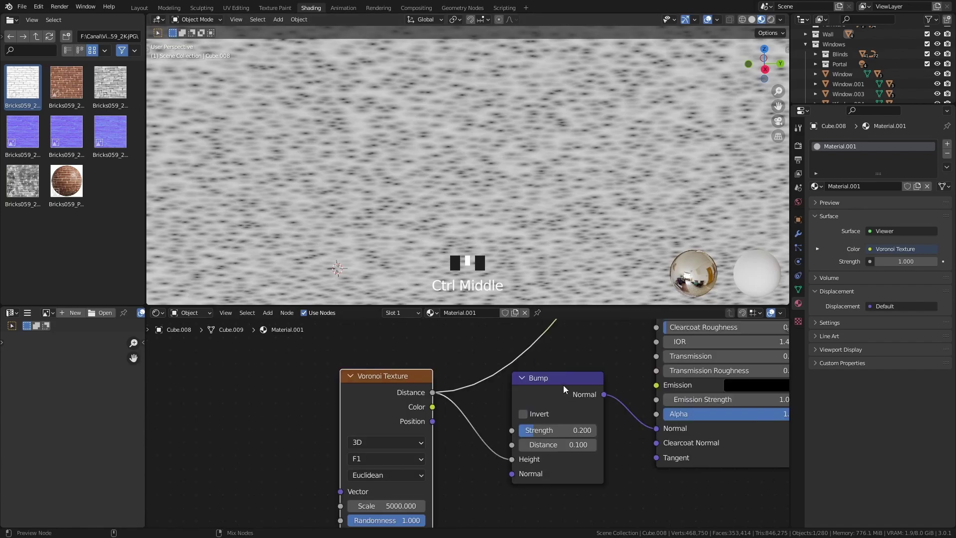
# Preview the Bump node, enable its Invert option, and restore the Principled BSDF as the wall material's output.
pyautogui.keyDown('ctrl'); pyautogui.keyDown('shift'); pyautogui.click(563, 384); pyautogui.keyUp('shift'); pyautogui.keyUp('ctrl')
pyautogui.click(529, 414)
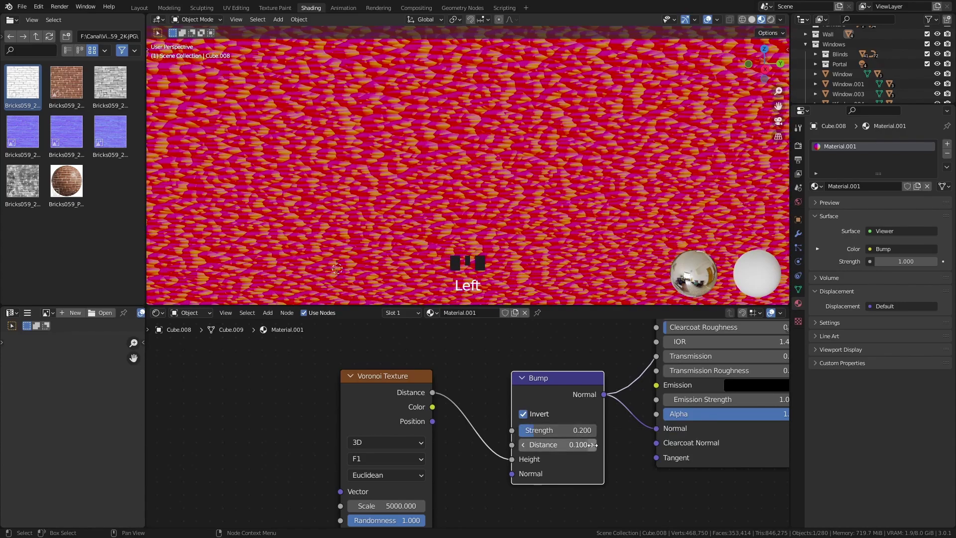
pyautogui.scroll(-6, 592, 445)
pyautogui.keyDown('ctrl'); pyautogui.keyDown('shift'); pyautogui.click(486, 464); pyautogui.keyUp('shift'); pyautogui.keyUp('ctrl')
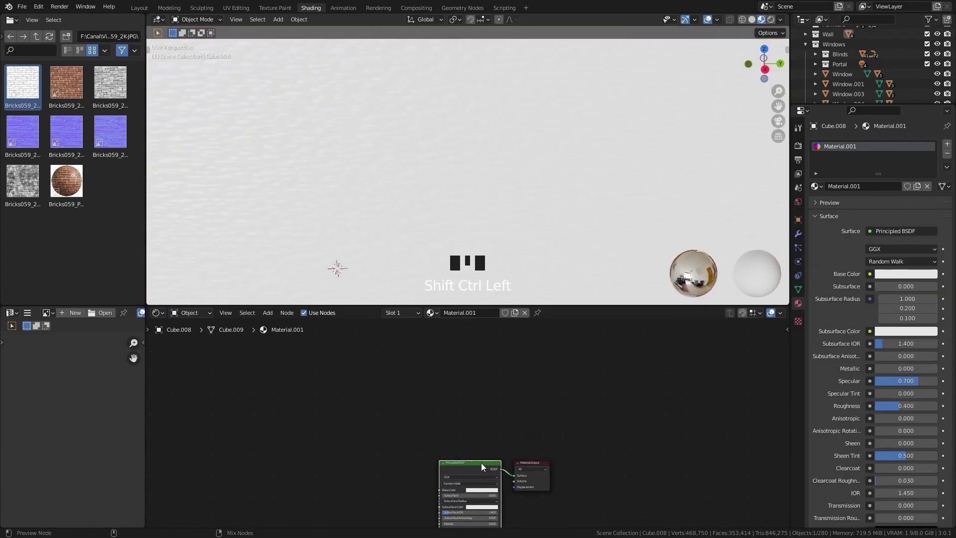
# Select the wall face behind the kitchen counter in Edit Mode and show the viewport in solid shading.
pyautogui.moveTo(554, 126); pyautogui.dragTo(513, 219, button='middle')
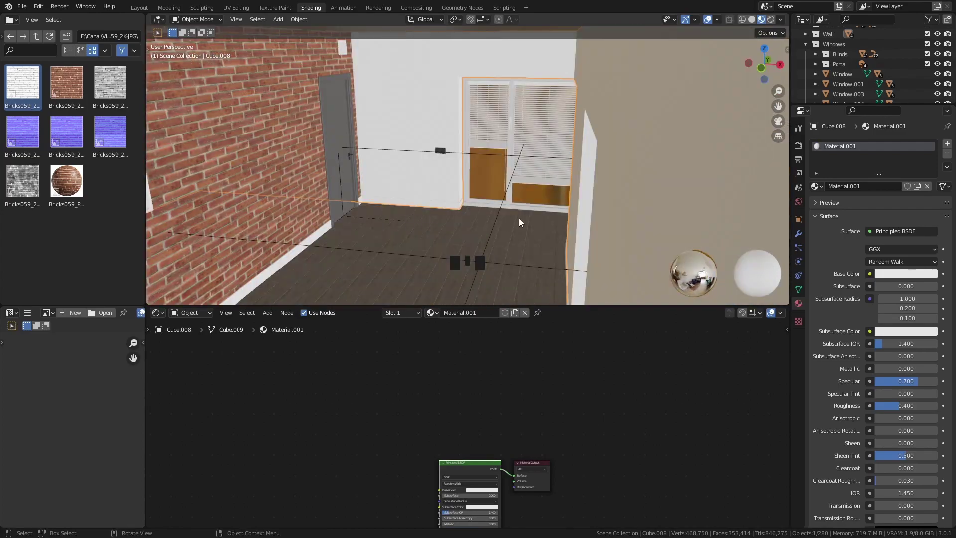
pyautogui.moveTo(604, 197); pyautogui.dragTo(467, 126, button='middle')
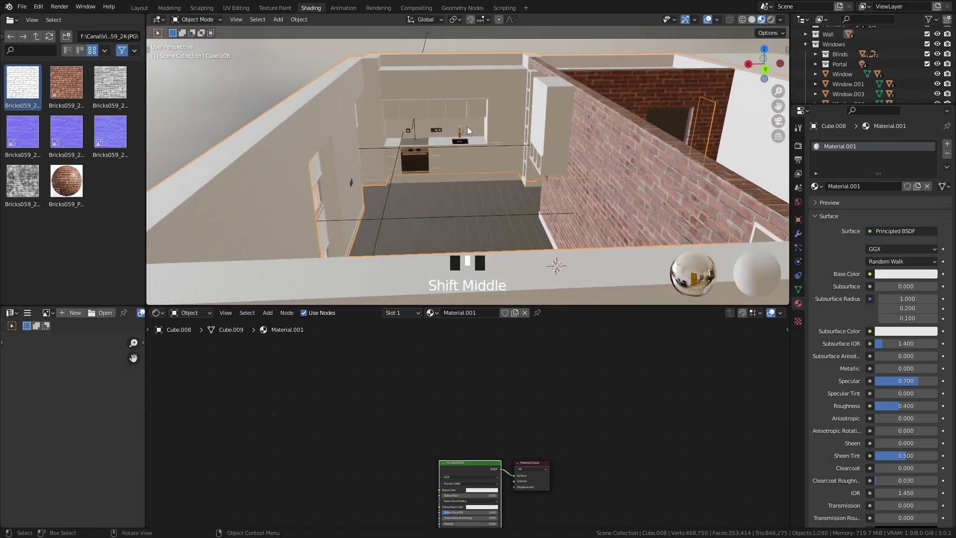
pyautogui.press('Tab')
pyautogui.click(441, 131)
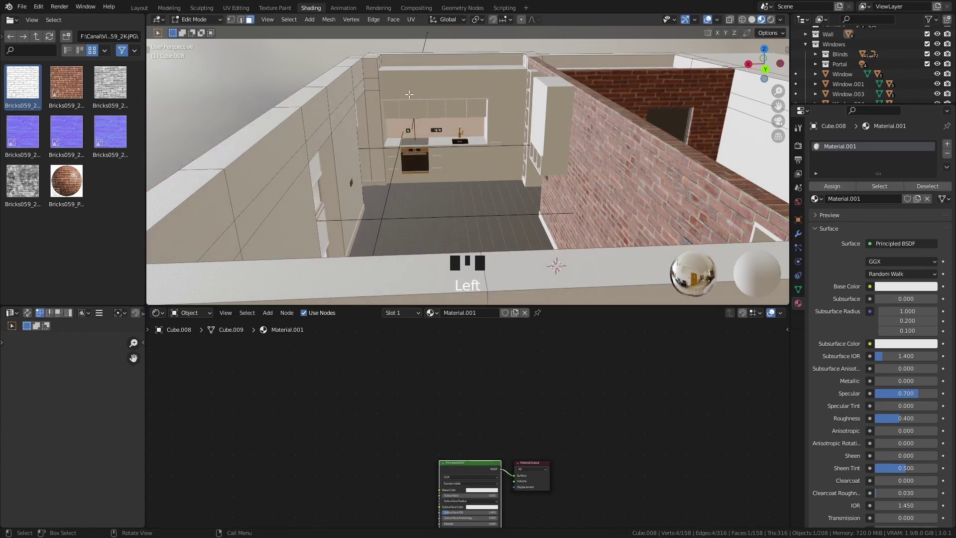
pyautogui.hotkey('shift', 'z')
pyautogui.click(443, 127)
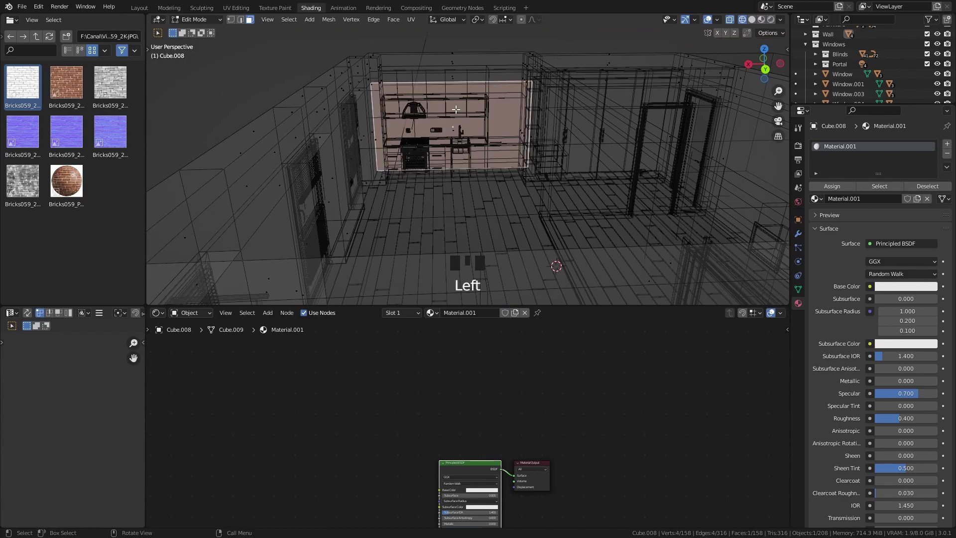
pyautogui.press('KP_Decimal')
pyautogui.scroll(4, 441, 112)
pyautogui.moveTo(441, 112); pyautogui.dragTo(473, 143, button='middle')
pyautogui.press('z')
pyautogui.click(351, 149)
pyautogui.moveTo(351, 149)
pyautogui.mouseDown(button='middle')
pyautogui.moveTo(361, 175)
pyautogui.moveTo(426, 189)
pyautogui.moveTo(353, 166)
pyautogui.moveTo(363, 154)
pyautogui.mouseUp(button='middle')
pyautogui.hotkey('shift', 'z')
pyautogui.scroll(-5, 367, 156)
pyautogui.scroll(2, 386, 176)
pyautogui.hotkey('shift', 'z')
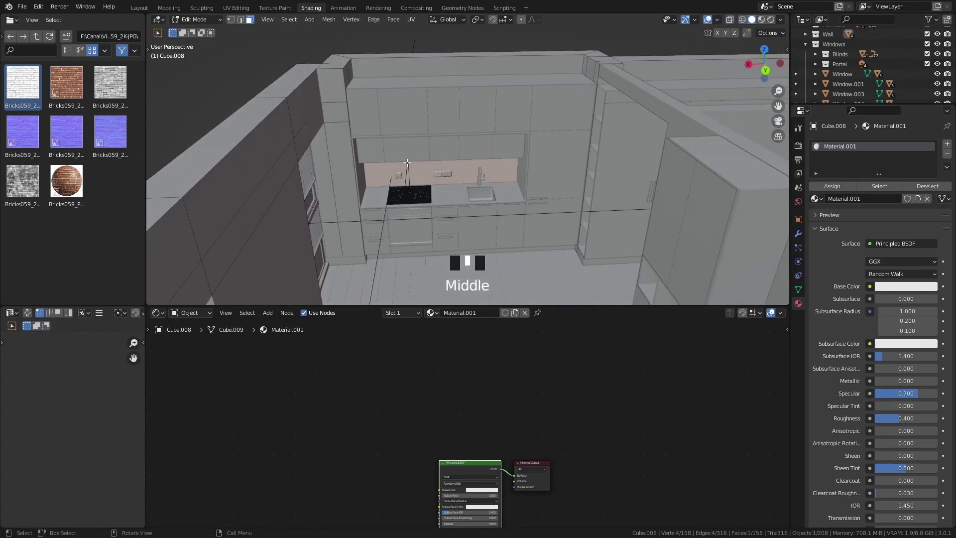
# Add a second material slot to the walls object and rename the existing material Wall.
pyautogui.click(946, 148)
pyautogui.click(853, 147)
pyautogui.click(857, 213)
pyautogui.write('Wall')
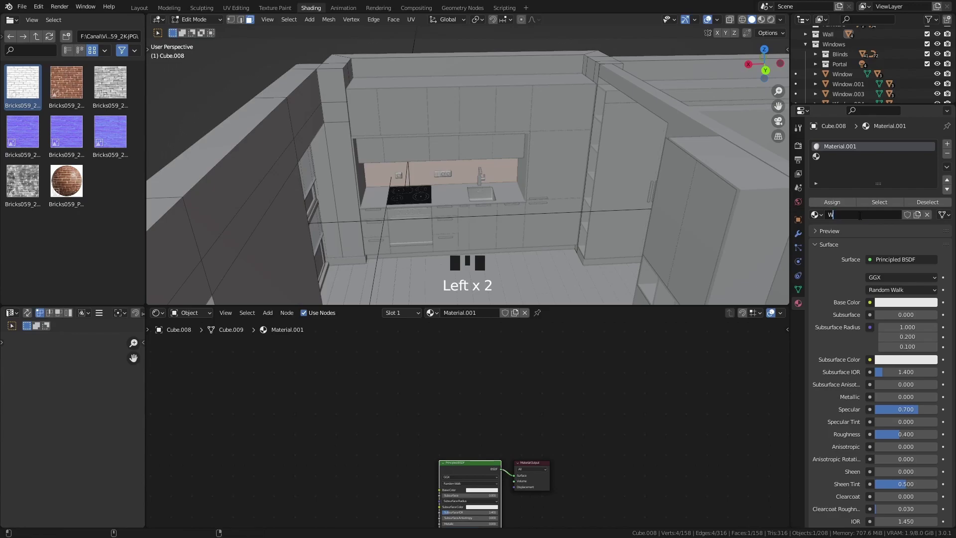
pyautogui.press('Return')
# Create a new material in the empty slot, assign it to the selected backsplash face, and return to Object Mode.
pyautogui.click(820, 154)
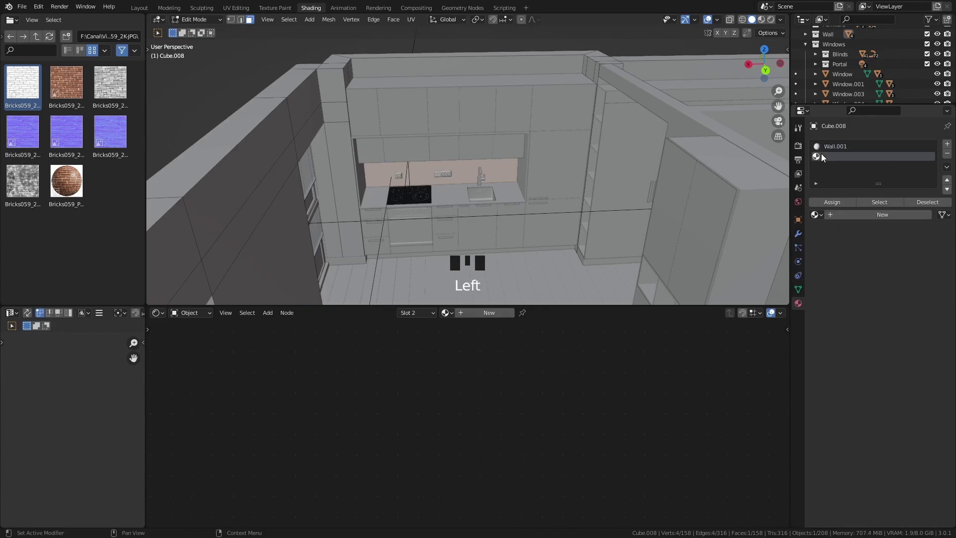
pyautogui.click(851, 215)
pyautogui.moveTo(509, 453); pyautogui.dragTo(538, 393, button='middle')
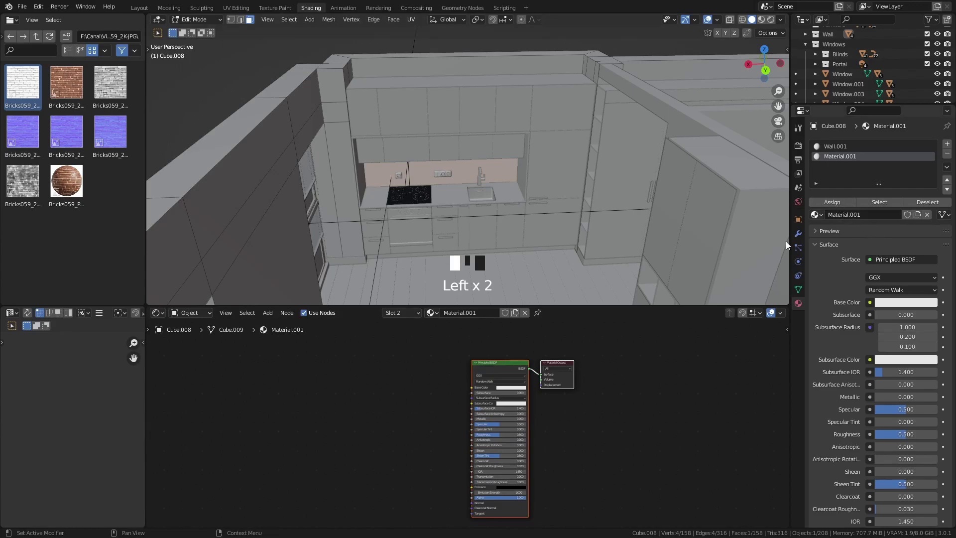
pyautogui.click(840, 204)
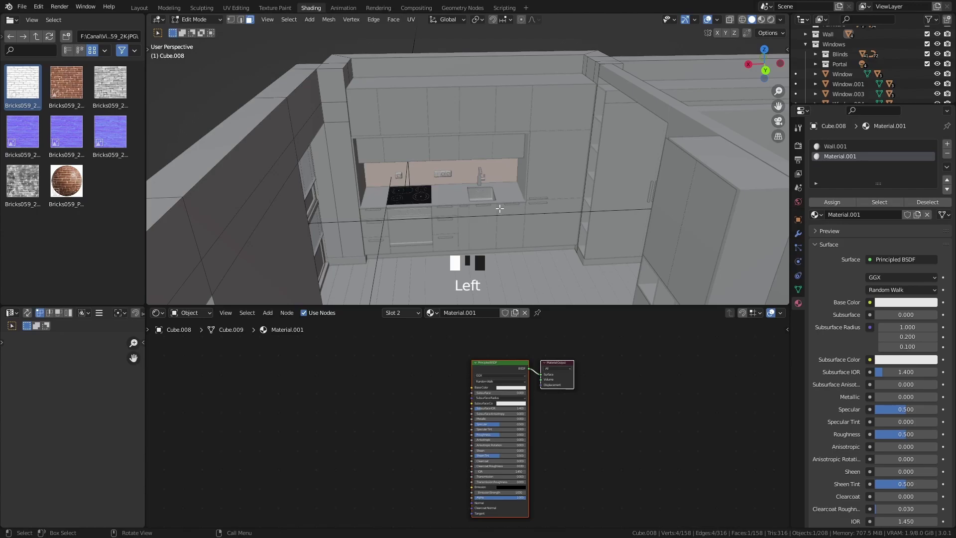
pyautogui.press('Tab')
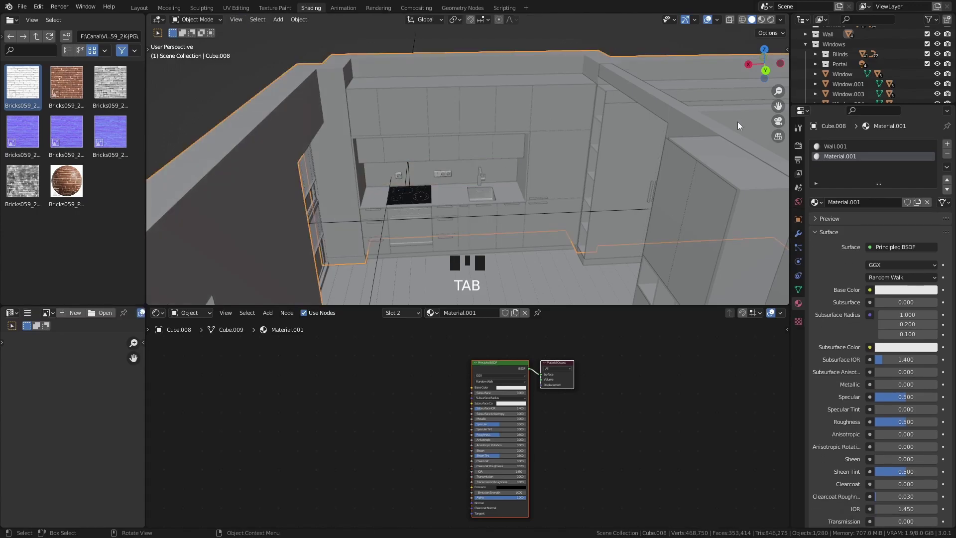
# Return to material preview shading and copy the Voronoi Texture and Bump nodes from the wall material.
pyautogui.click(841, 146)
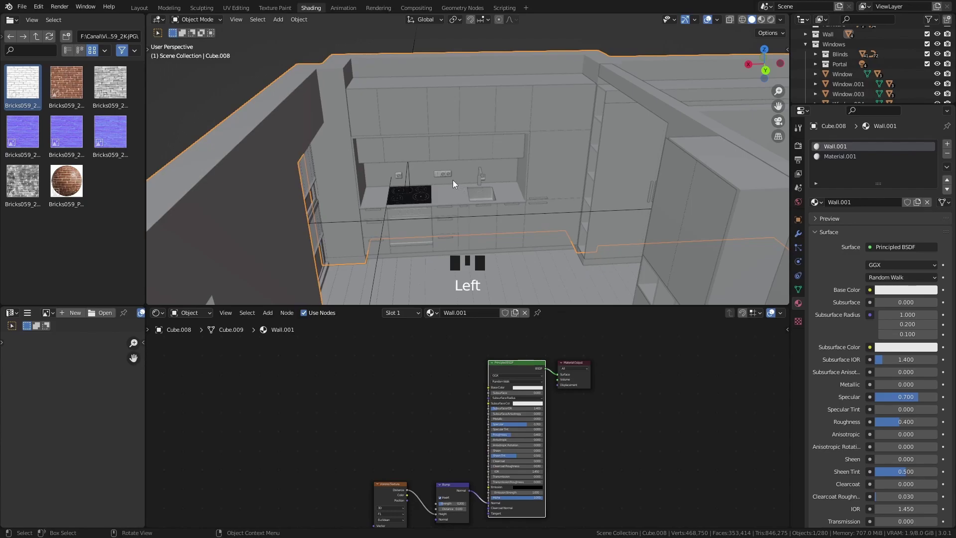
pyautogui.click(853, 157)
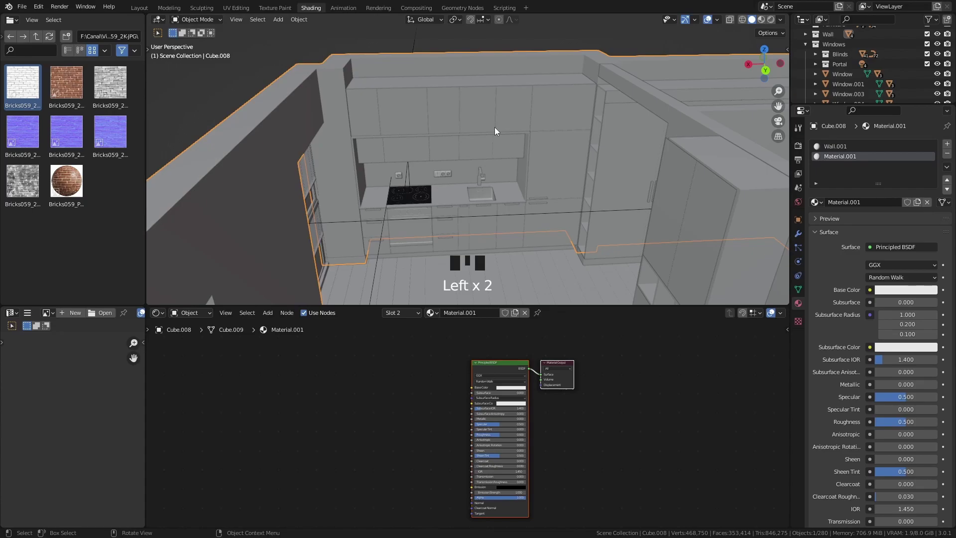
pyautogui.press('z')
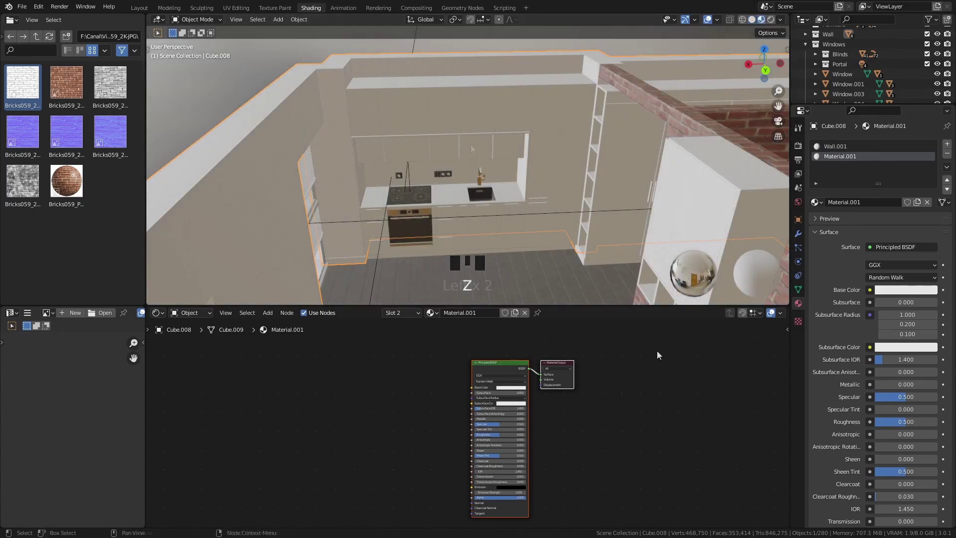
pyautogui.click(832, 147)
pyautogui.scroll(-1, 431, 445)
pyautogui.moveTo(420, 446); pyautogui.dragTo(444, 374, button='middle')
pyautogui.moveTo(398, 391); pyautogui.dragTo(493, 492)
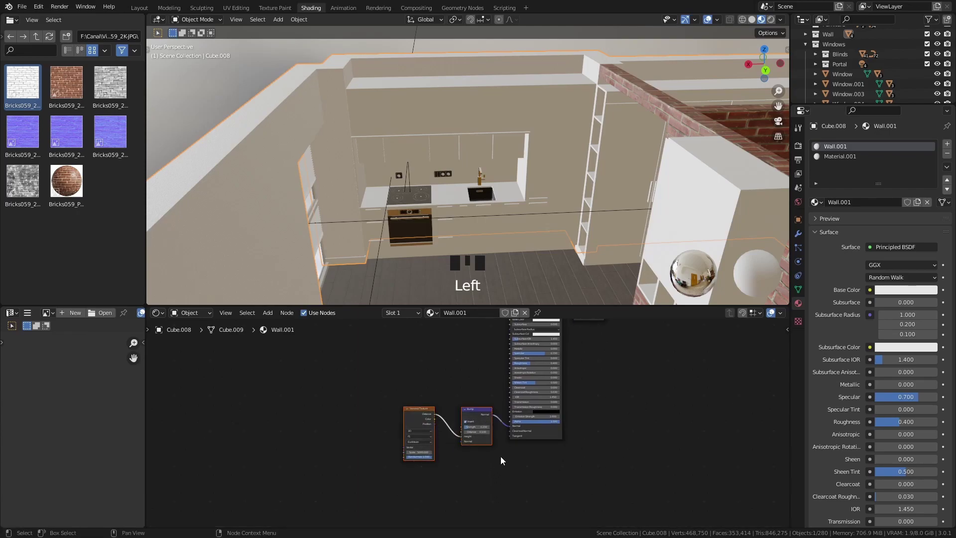
pyautogui.scroll(2, 501, 460)
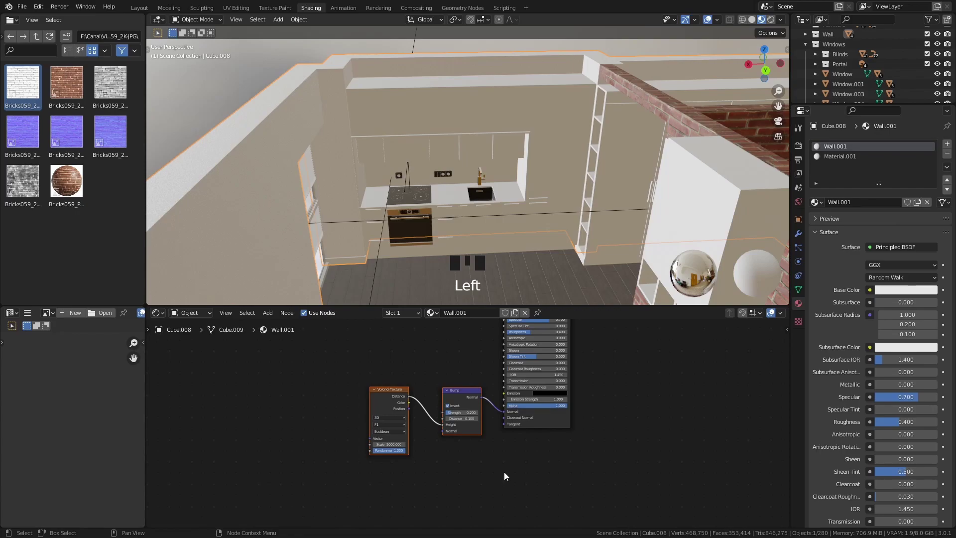
# Paste the Voronoi Texture and Bump nodes into the backsplash material and connect Bump to the Principled BSDF's Normal input.
pyautogui.click(840, 156)
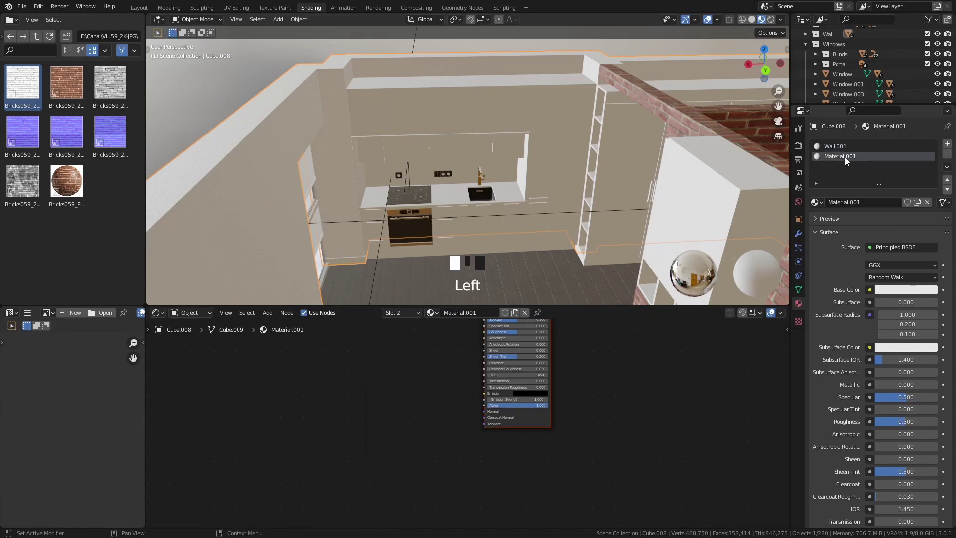
pyautogui.hotkey('ctrl', 'v')
pyautogui.click(444, 438)
pyautogui.scroll(4, 428, 400)
pyautogui.moveTo(428, 395); pyautogui.dragTo(491, 408)
# Add a MixRGB node to the backsplash material and connect its Color output to the Principled BSDF's Base Color.
pyautogui.keyDown('ctrl'); pyautogui.moveTo(497, 413); pyautogui.dragTo(553, 464, button='middle'); pyautogui.keyUp('ctrl')
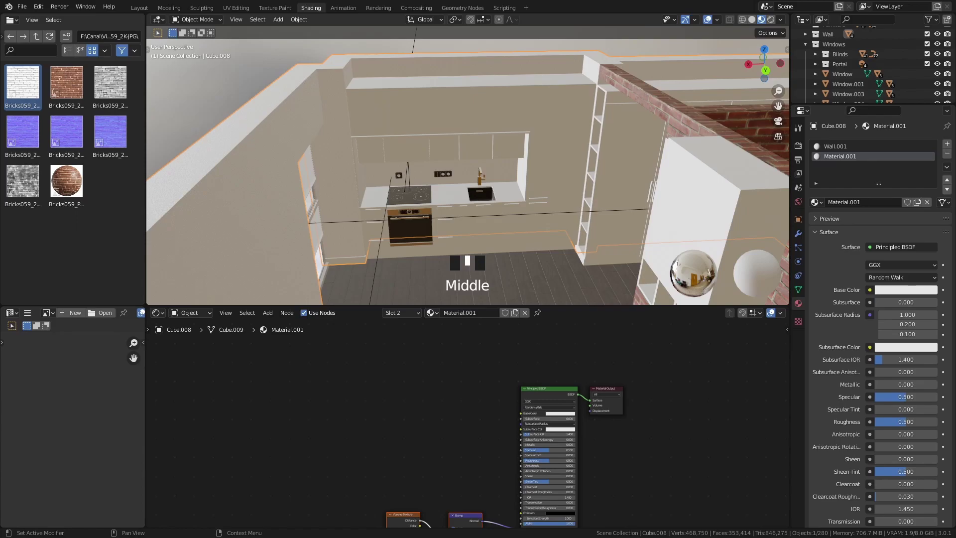
pyautogui.keyDown('ctrl'); pyautogui.moveTo(475, 424); pyautogui.dragTo(511, 412, button='middle'); pyautogui.keyUp('ctrl')
pyautogui.hotkey('shift', 'a')
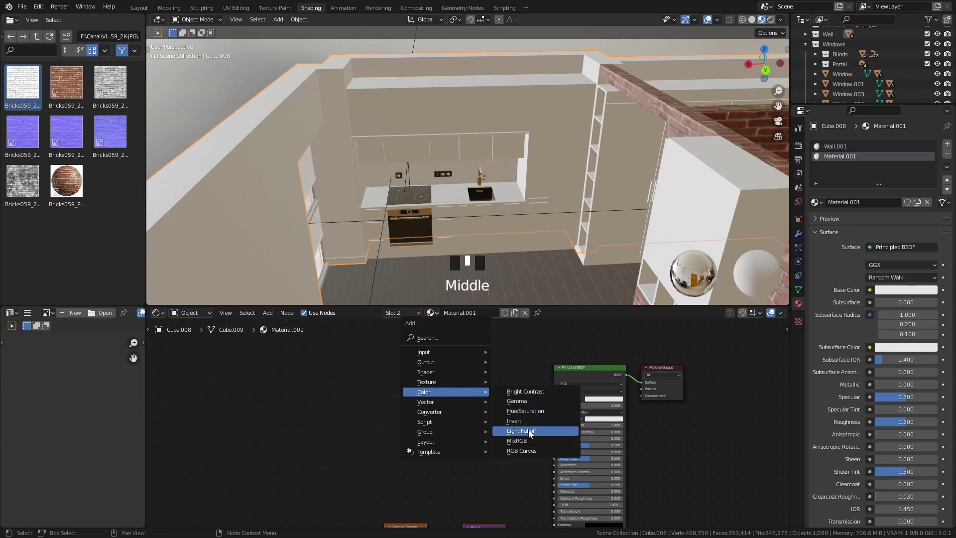
pyautogui.click(527, 441)
pyautogui.keyDown('ctrl'); pyautogui.moveTo(531, 406); pyautogui.dragTo(544, 390, button='middle'); pyautogui.keyUp('ctrl')
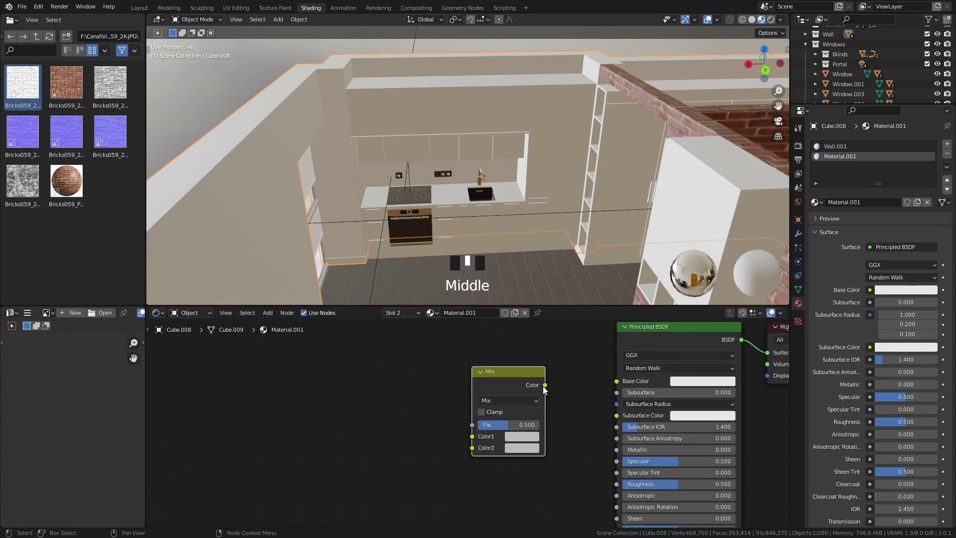
pyautogui.moveTo(545, 384); pyautogui.dragTo(616, 381)
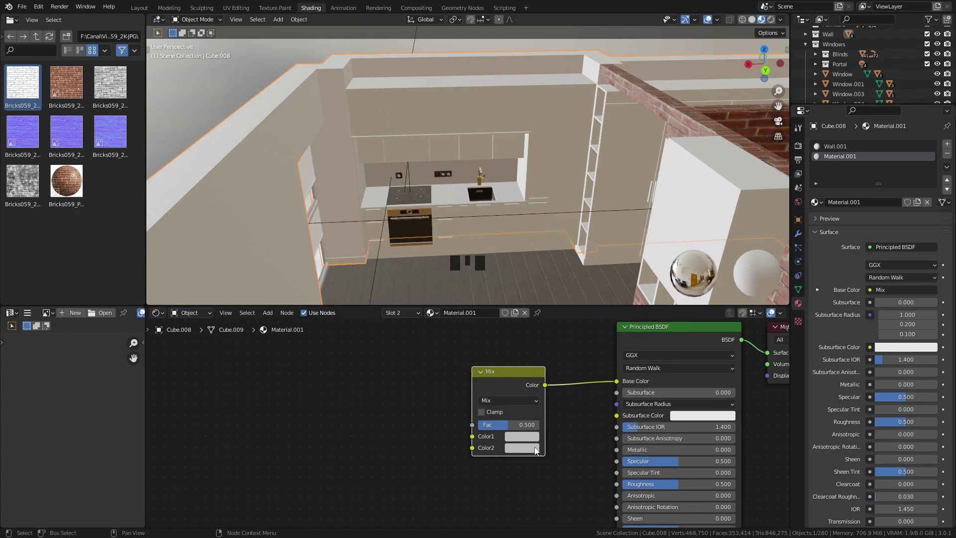
# Set the Mix node's Color1 to #0B0B0B and Color2 to #262626, and move the node closer to the Principled BSDF.
pyautogui.click(523, 439)
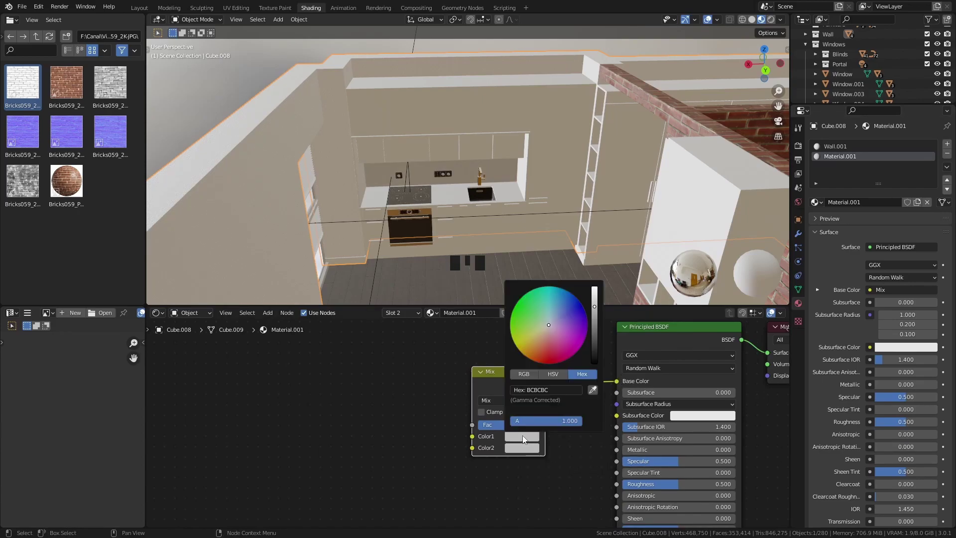
pyautogui.click(560, 389)
pyautogui.write('#0B0B0B')
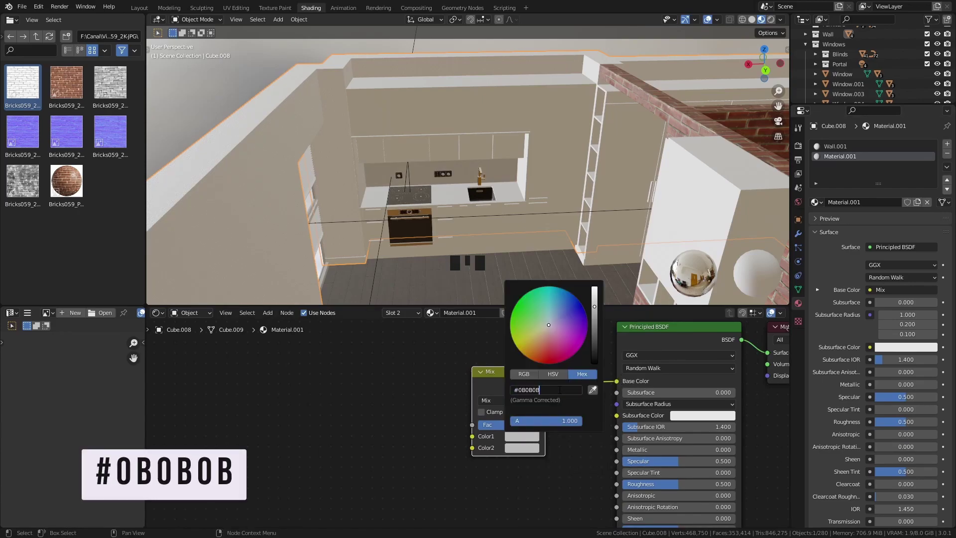
pyautogui.press('Return')
pyautogui.click(529, 446)
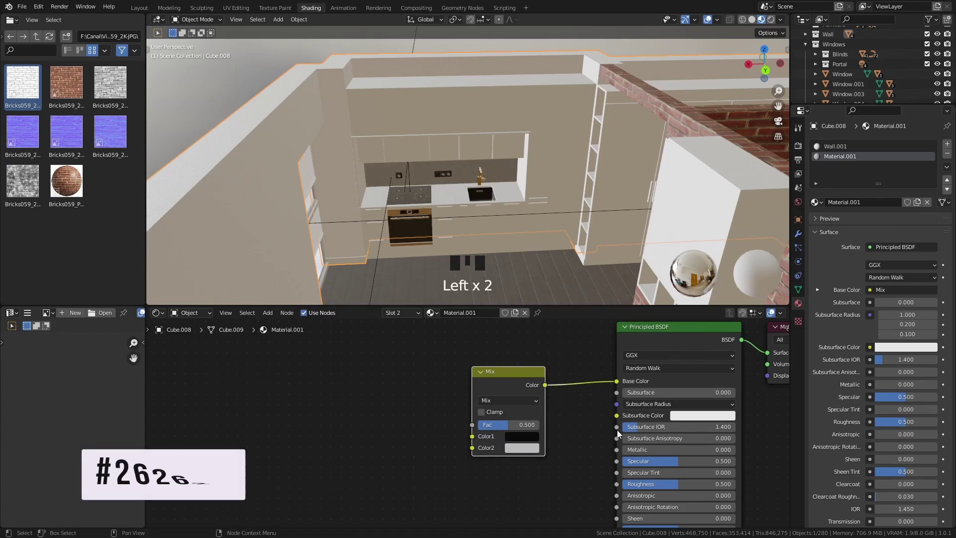
pyautogui.click(520, 447)
pyautogui.write('262626')
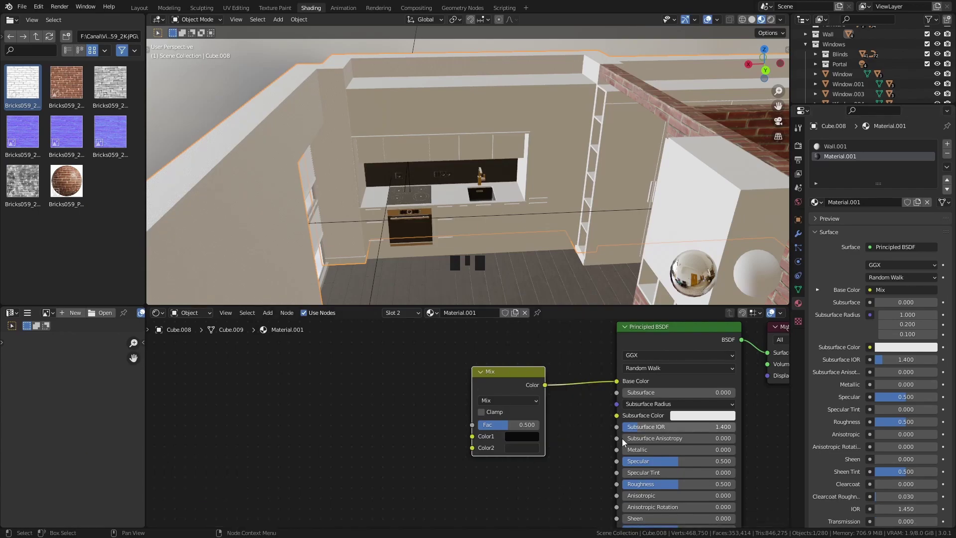
pyautogui.moveTo(513, 372); pyautogui.dragTo(531, 359)
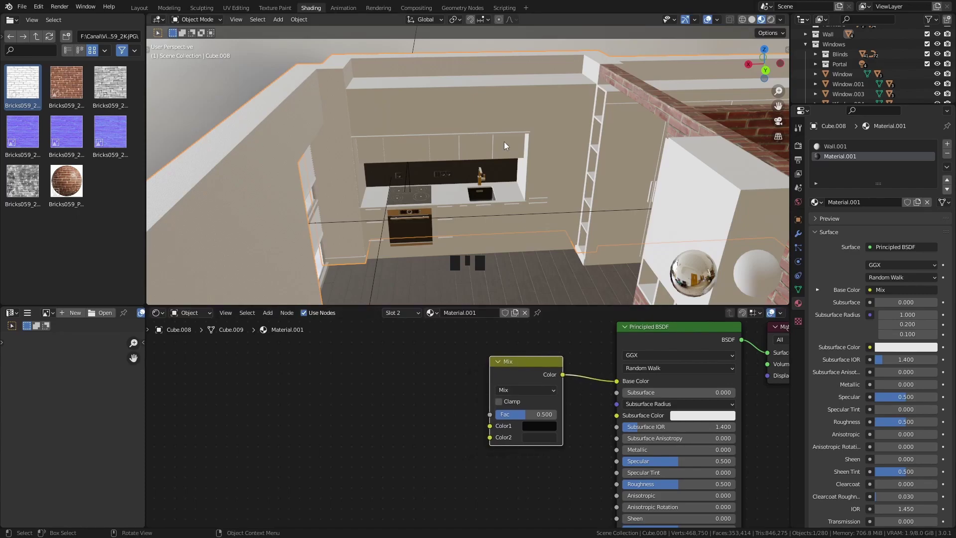
# Add a Noise Texture node to the backsplash material and preview its output on the kitchen wall.
pyautogui.scroll(6, 486, 171)
pyautogui.moveTo(486, 171); pyautogui.dragTo(465, 155, button='middle')
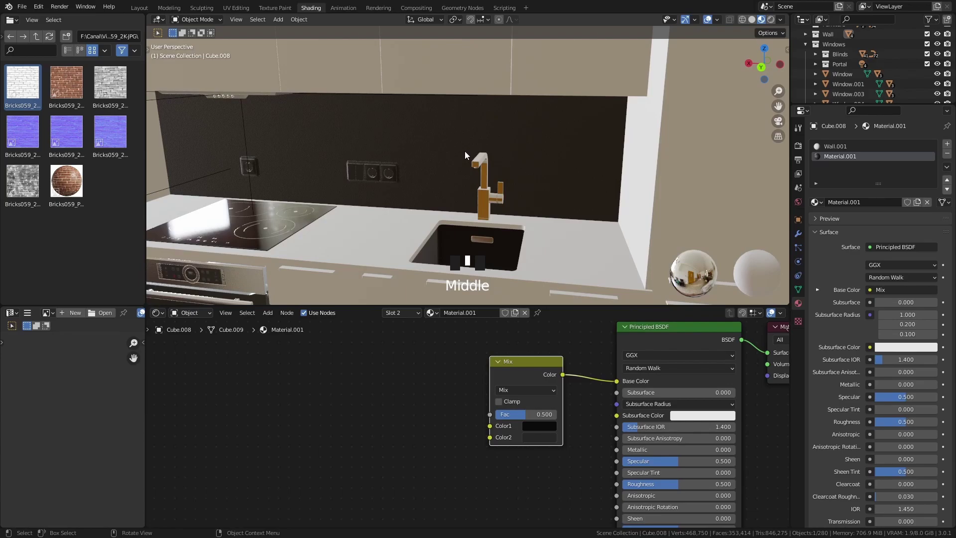
pyautogui.moveTo(366, 388); pyautogui.dragTo(418, 399, button='middle')
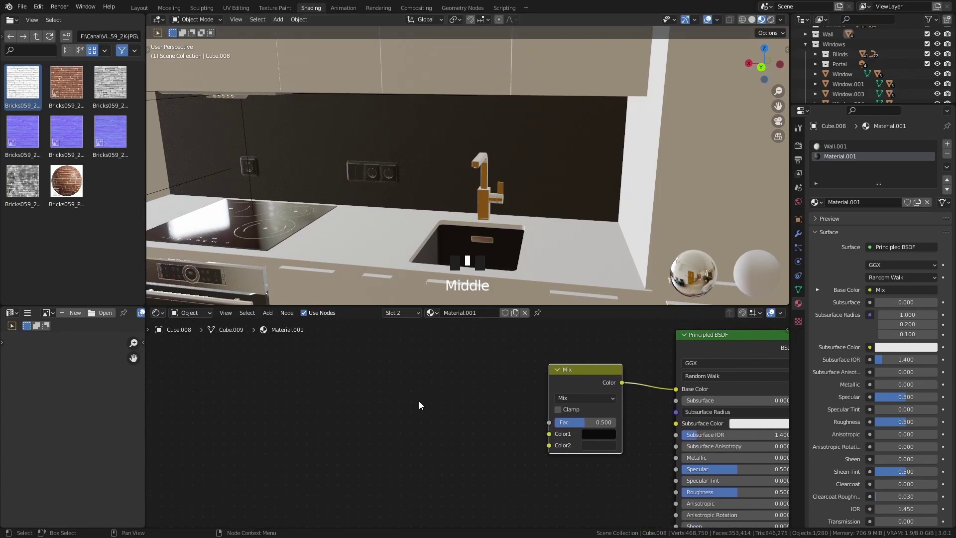
pyautogui.hotkey('shift', 'a')
pyautogui.moveTo(377, 391)
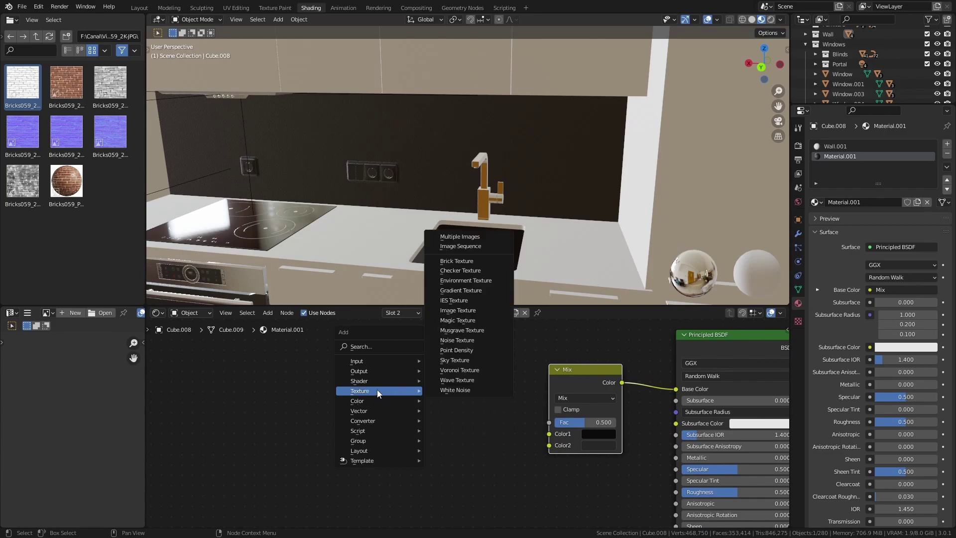
pyautogui.click(457, 340)
pyautogui.click(402, 427)
pyautogui.moveTo(402, 427); pyautogui.dragTo(445, 427, button='middle')
pyautogui.keyDown('ctrl'); pyautogui.keyDown('shift'); pyautogui.click(446, 370); pyautogui.keyUp('shift'); pyautogui.keyUp('ctrl')
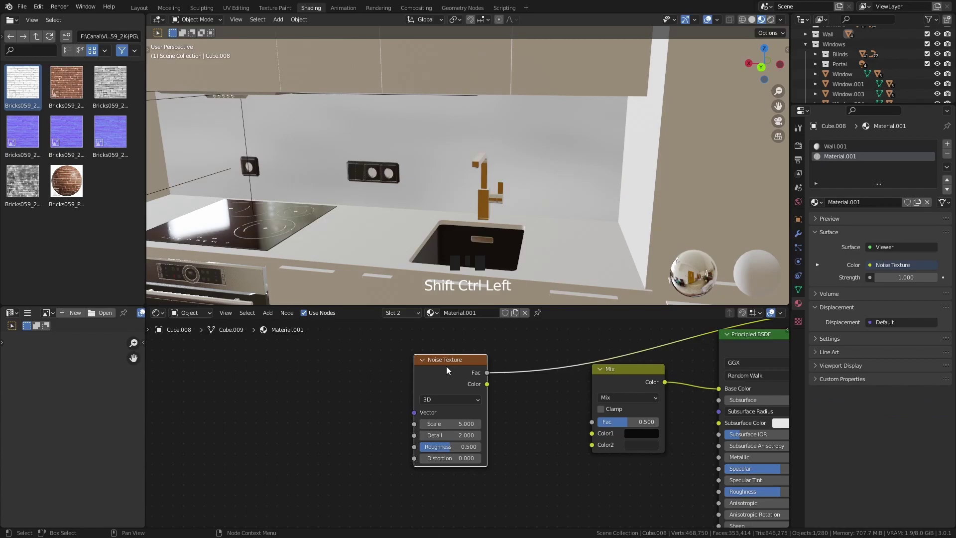
# Set the Noise Texture's Scale to 29.7 and Detail to 5.
pyautogui.click(456, 424)
pyautogui.write('29.7')
pyautogui.press('Return')
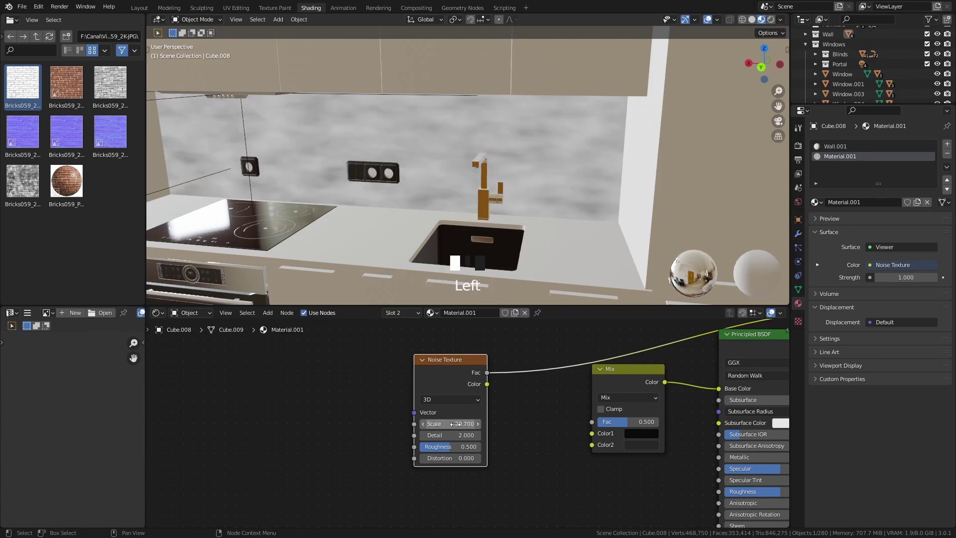
pyautogui.click(448, 435)
pyautogui.write('5')
pyautogui.press('Return')
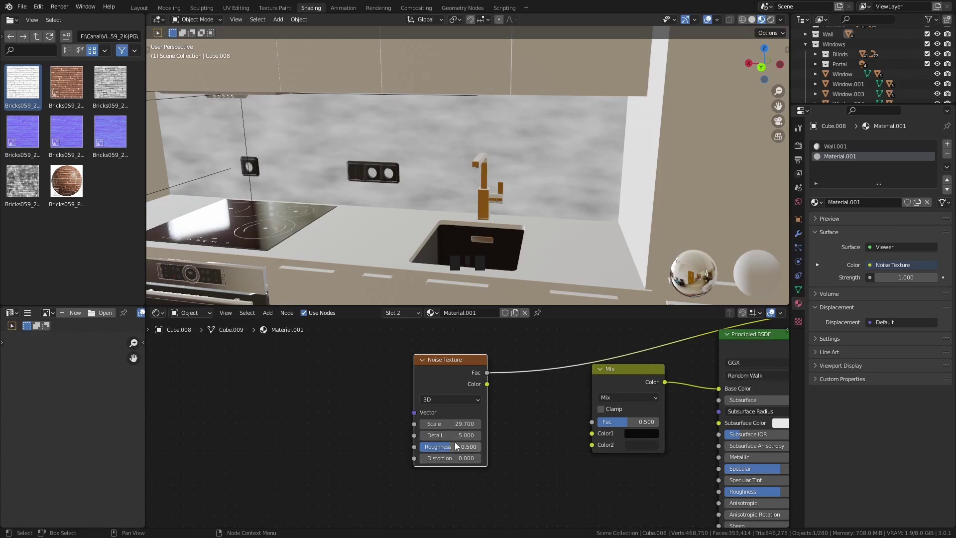
# Raise the Noise Texture's Distortion to 0.3 and check the pattern up close on the backsplash.
pyautogui.click(461, 458)
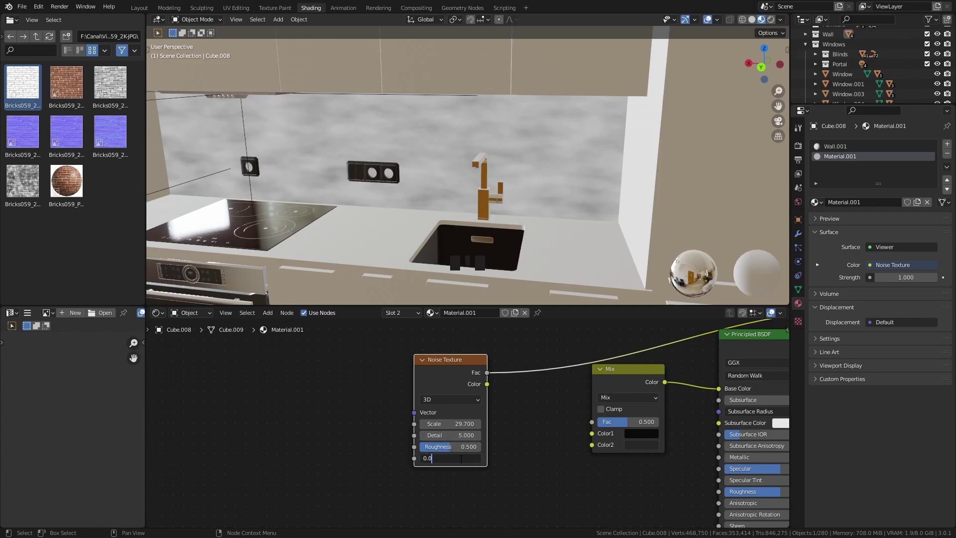
pyautogui.click(505, 459)
pyautogui.click(478, 458)
pyautogui.click(477, 458)
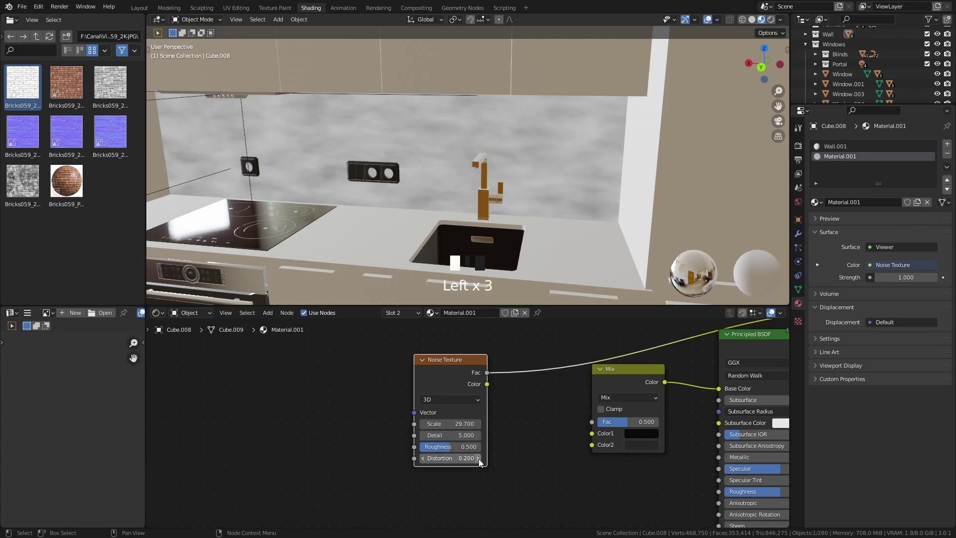
pyautogui.click(478, 458)
pyautogui.moveTo(495, 171); pyautogui.dragTo(462, 135, button='middle')
pyautogui.scroll(2, 423, 87)
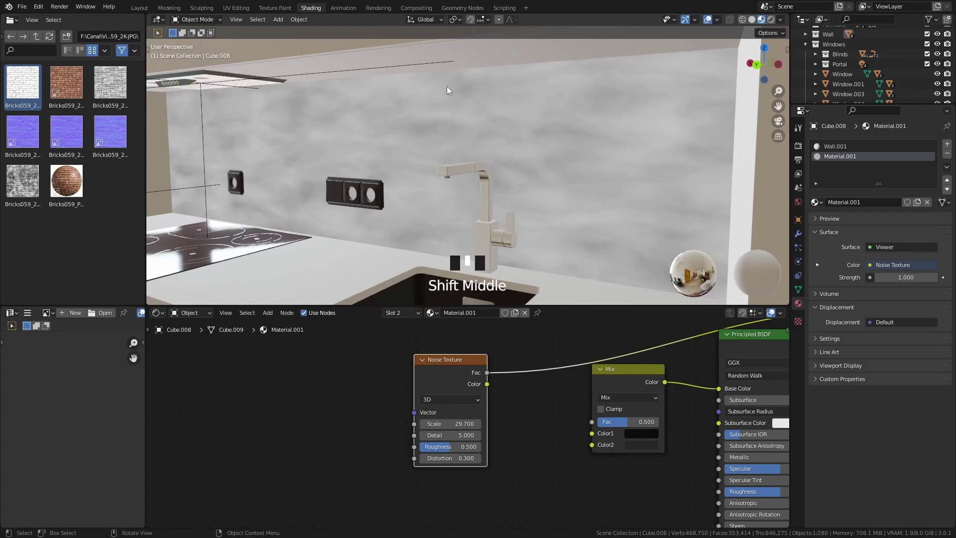
# Connect the Noise Texture's Fac to the Mix node's Fac, preview the Mix, and restore the Principled BSDF as output.
pyautogui.moveTo(487, 372); pyautogui.dragTo(592, 421)
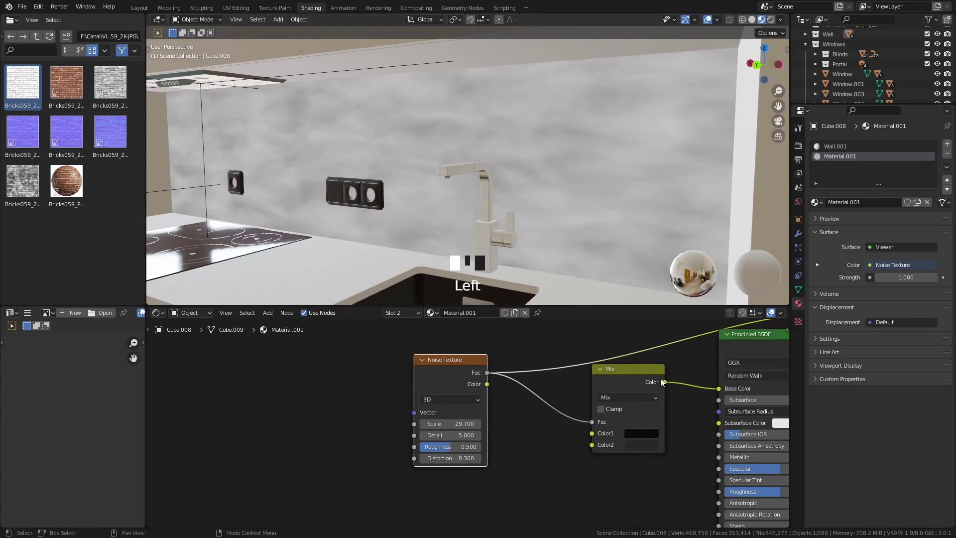
pyautogui.scroll(-2, 607, 373)
pyautogui.keyDown('ctrl'); pyautogui.keyDown('shift'); pyautogui.click(572, 392); pyautogui.keyUp('shift'); pyautogui.keyUp('ctrl')
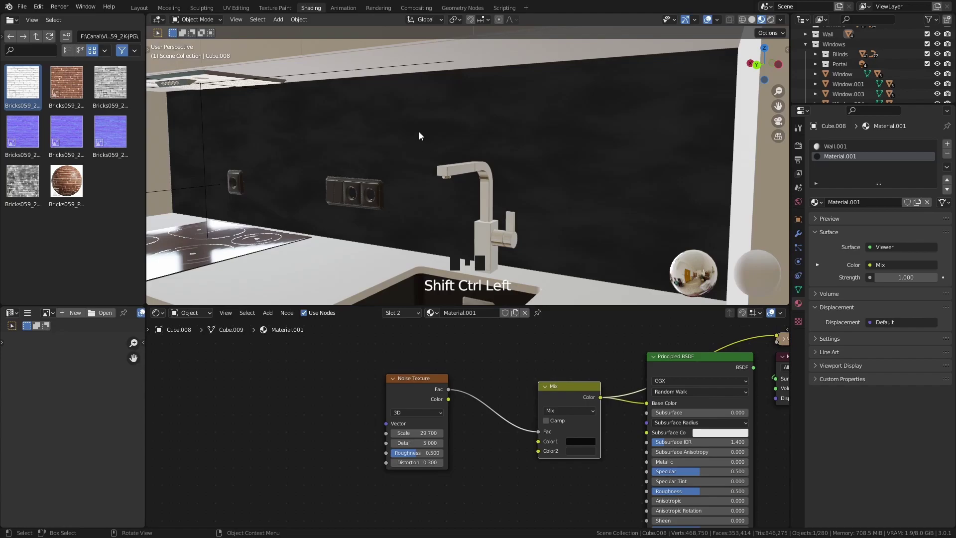
pyautogui.moveTo(715, 370); pyautogui.dragTo(636, 391, button='middle')
pyautogui.keyDown('ctrl'); pyautogui.keyDown('shift'); pyautogui.click(635, 391); pyautogui.keyUp('shift'); pyautogui.keyUp('ctrl')
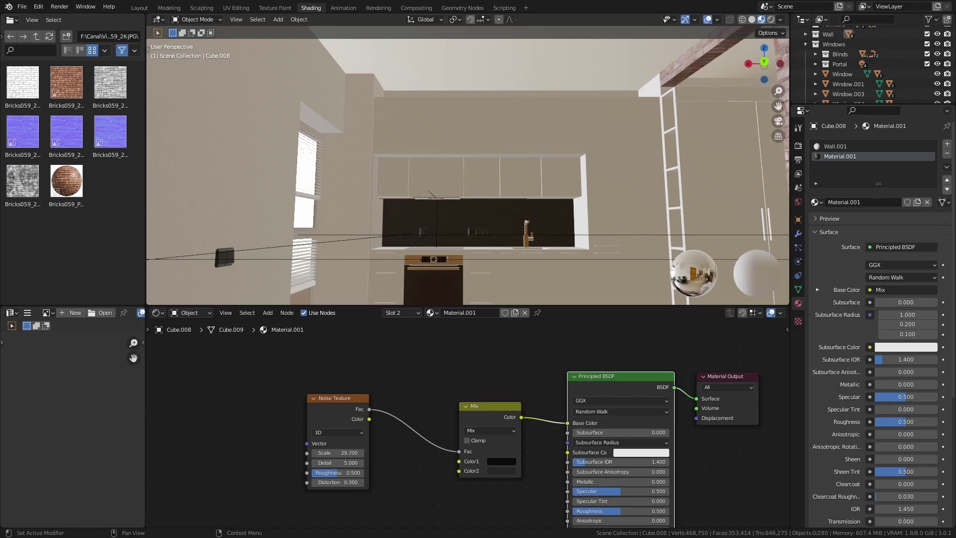
# Select the upper kitchen cabinet fronts and create a new material for them.
pyautogui.click(500, 189)
pyautogui.scroll(5, 552, 189)
pyautogui.scroll(-6, 311, 155)
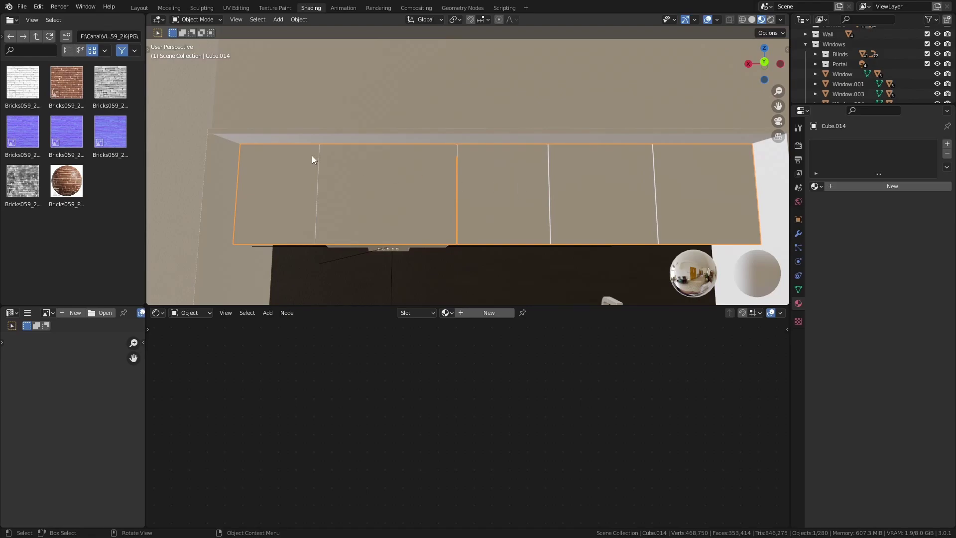
pyautogui.moveTo(419, 162); pyautogui.dragTo(467, 252, button='middle')
pyautogui.scroll(-3, 467, 252)
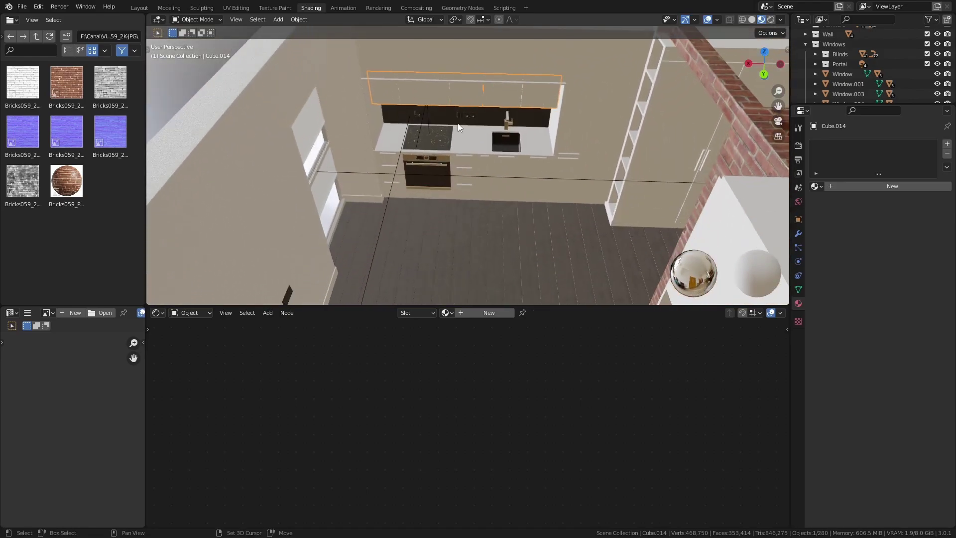
pyautogui.scroll(3, 496, 242)
pyautogui.scroll(-3, 505, 258)
pyautogui.moveTo(522, 236); pyautogui.dragTo(514, 160, button='middle')
pyautogui.scroll(4, 518, 169)
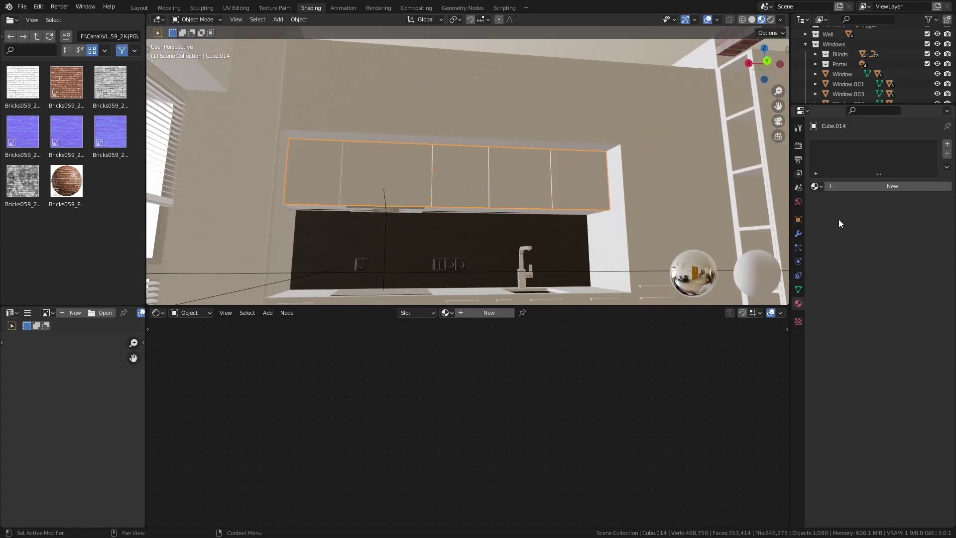
pyautogui.click(866, 183)
# Browse to the oak-matt texture folder and select Refl.glossy.jpg.
pyautogui.click(36, 36)
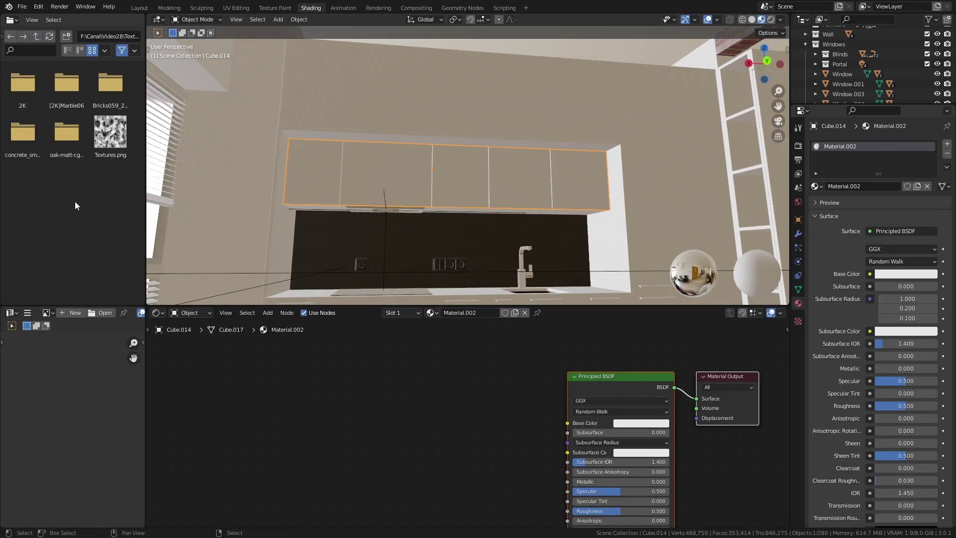
pyautogui.doubleClick(76, 143)
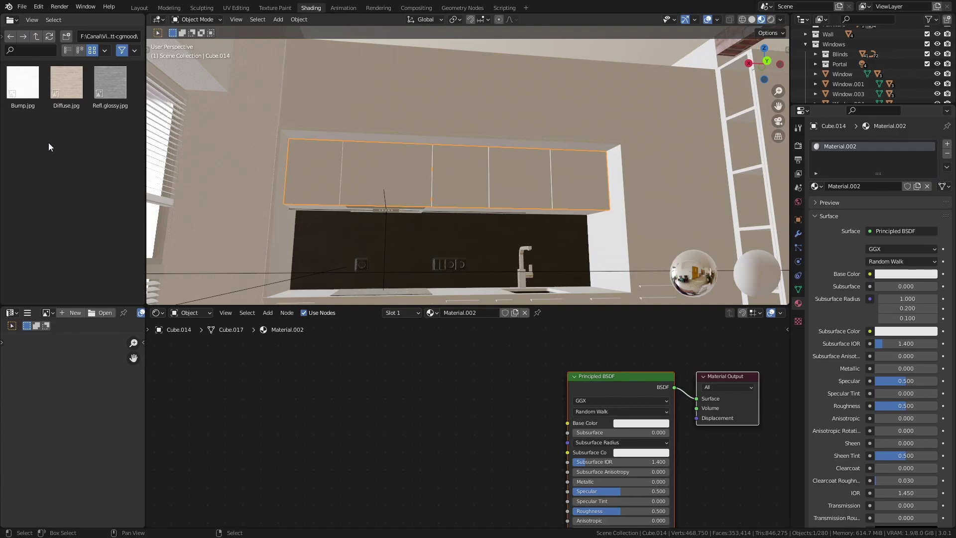
pyautogui.click(110, 82)
# Run Principled Texture Setup on the Principled BSDF with Bump.jpg, Diffuse.jpg and Refl.glossy.jpg from F:\Canal\Video28\Texture\oak-matt-cgmood\.
pyautogui.click(610, 379)
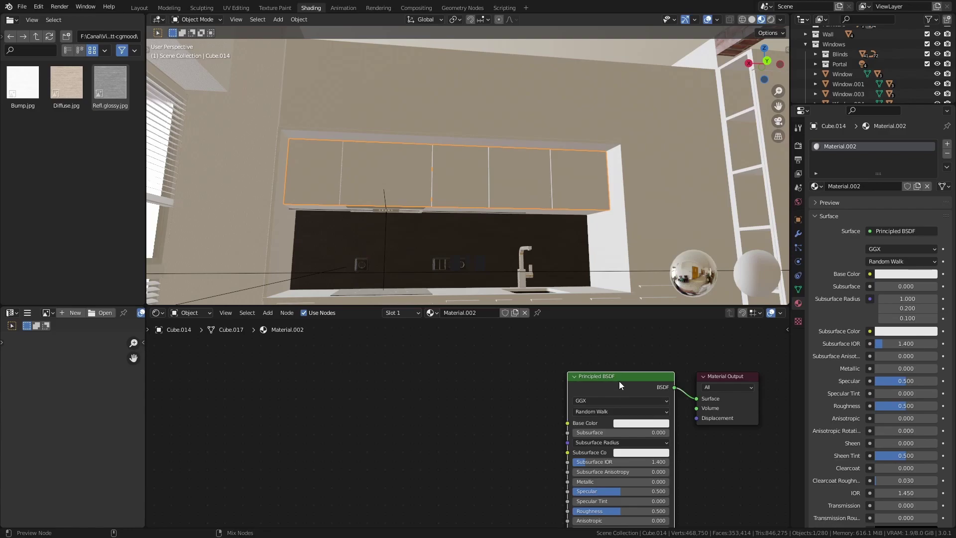
pyautogui.hotkey('ctrl', 'shift', 't')
pyautogui.click(485, 149)
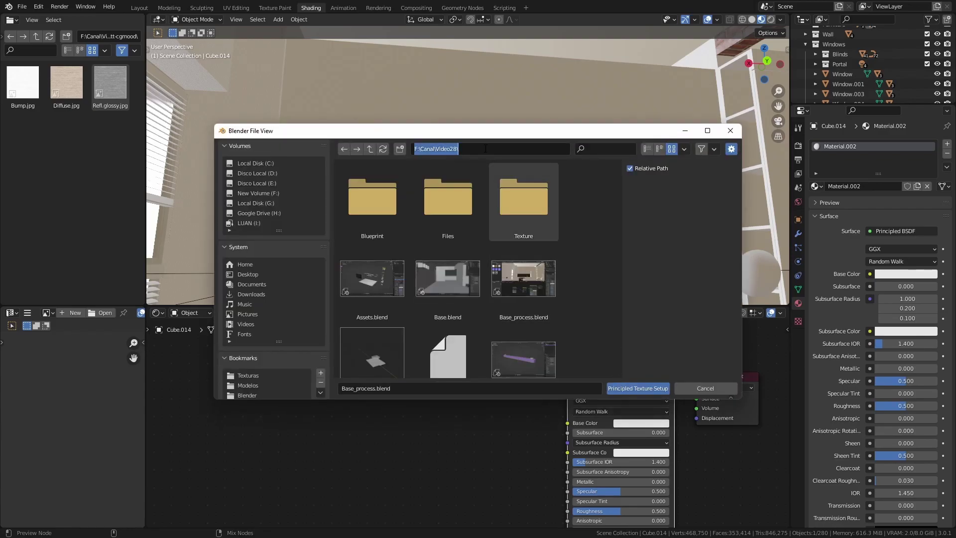
pyautogui.write('F:\\Canal\\Video28\\Texture\\oak-matt-cgmood\\')
pyautogui.press('Return')
pyautogui.moveTo(368, 300); pyautogui.dragTo(563, 213)
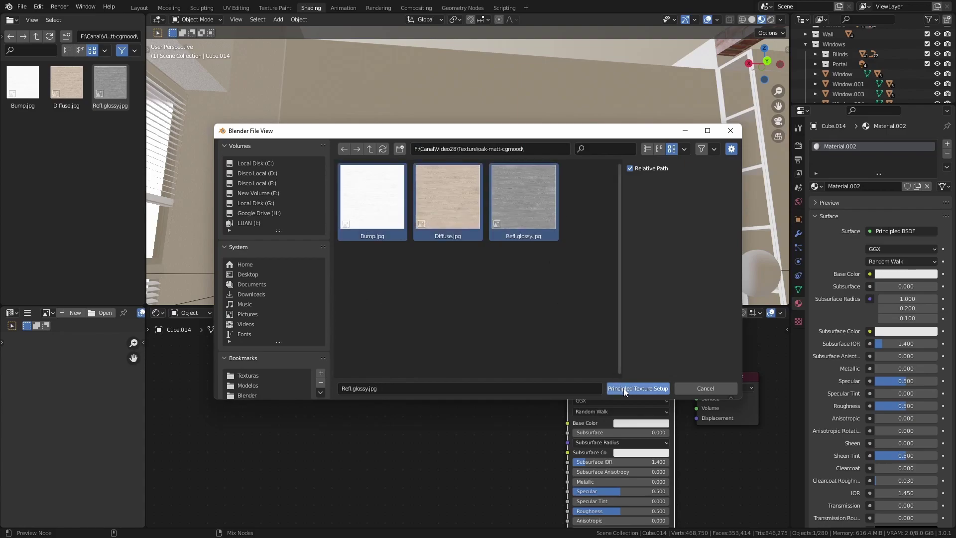
pyautogui.click(642, 388)
# Reconnect the Refl.glossy image's Color output directly to the Principled BSDF's Roughness, bypassing the Invert node.
pyautogui.scroll(-6, 545, 411)
pyautogui.moveTo(545, 412); pyautogui.dragTo(539, 407, button='middle')
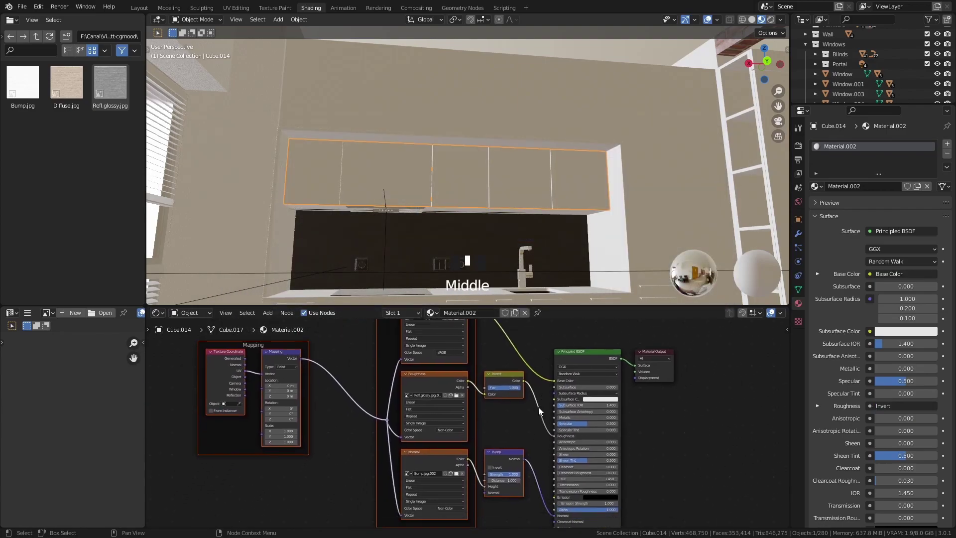
pyautogui.scroll(2, 516, 420)
pyautogui.scroll(1, 517, 420)
pyautogui.moveTo(489, 426); pyautogui.dragTo(479, 450, button='middle')
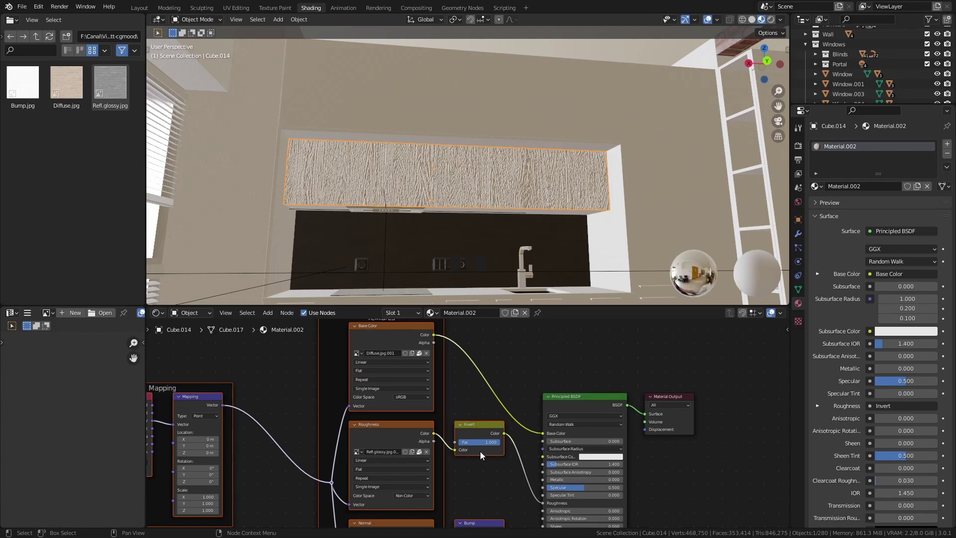
pyautogui.scroll(-3, 480, 451)
pyautogui.moveTo(481, 451); pyautogui.dragTo(471, 407, button='middle')
pyautogui.scroll(5, 453, 387)
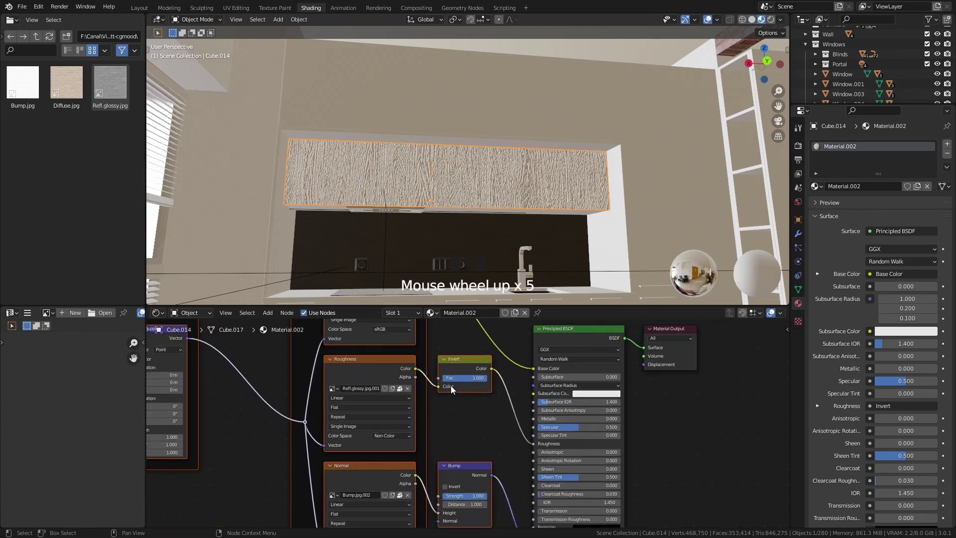
pyautogui.moveTo(438, 386); pyautogui.dragTo(533, 443)
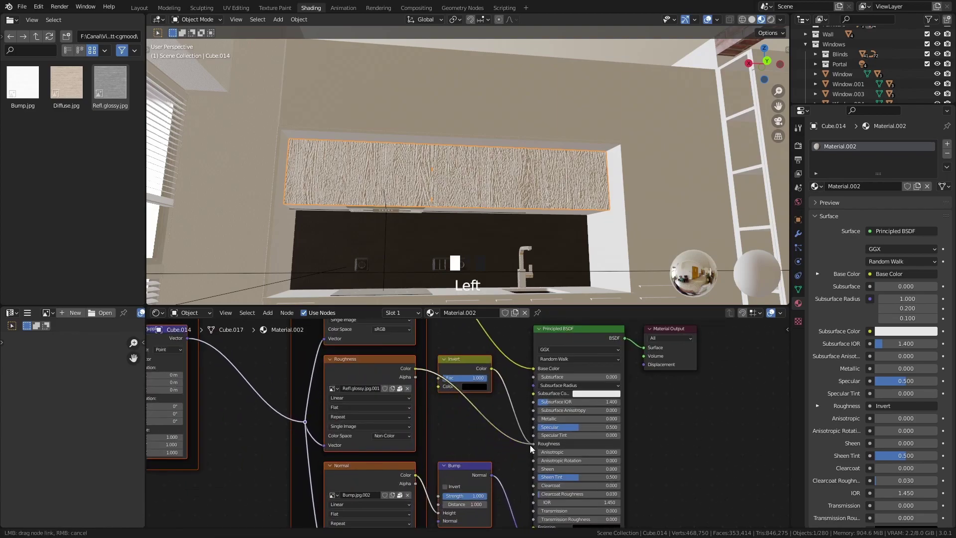
# Move the mapping and texture nodes away from the Principled BSDF and delete the unused Invert node.
pyautogui.scroll(-8, 534, 438)
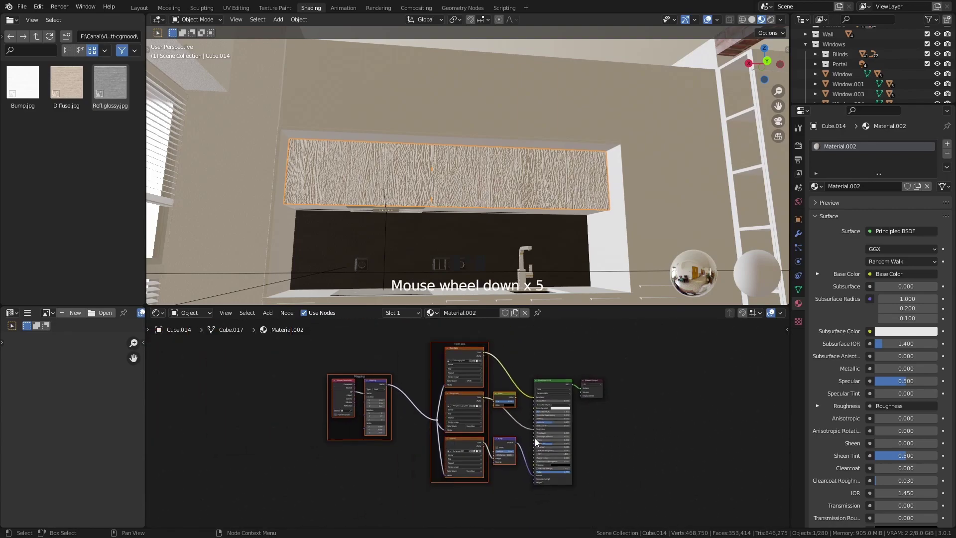
pyautogui.click(310, 465)
pyautogui.moveTo(294, 483); pyautogui.dragTo(500, 354)
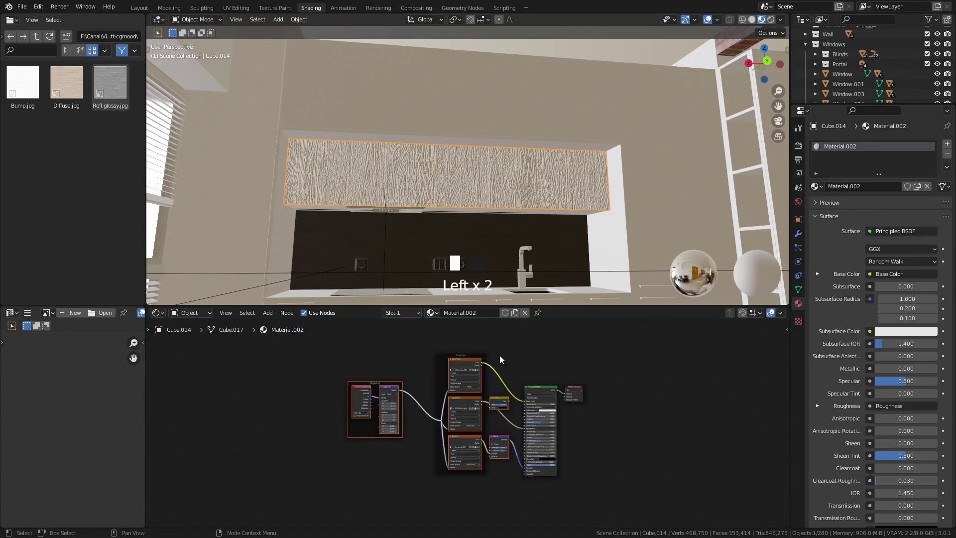
pyautogui.press('g')
pyautogui.click(396, 377)
pyautogui.click(399, 413)
pyautogui.click(399, 422)
pyautogui.press('Delete')
# Set the Mapping node's X and Y Scale to 2 for the oak textures.
pyautogui.moveTo(279, 433); pyautogui.dragTo(429, 421, button='middle')
pyautogui.scroll(13, 400, 406)
pyautogui.scroll(7, 429, 421)
pyautogui.moveTo(404, 489); pyautogui.dragTo(409, 501)
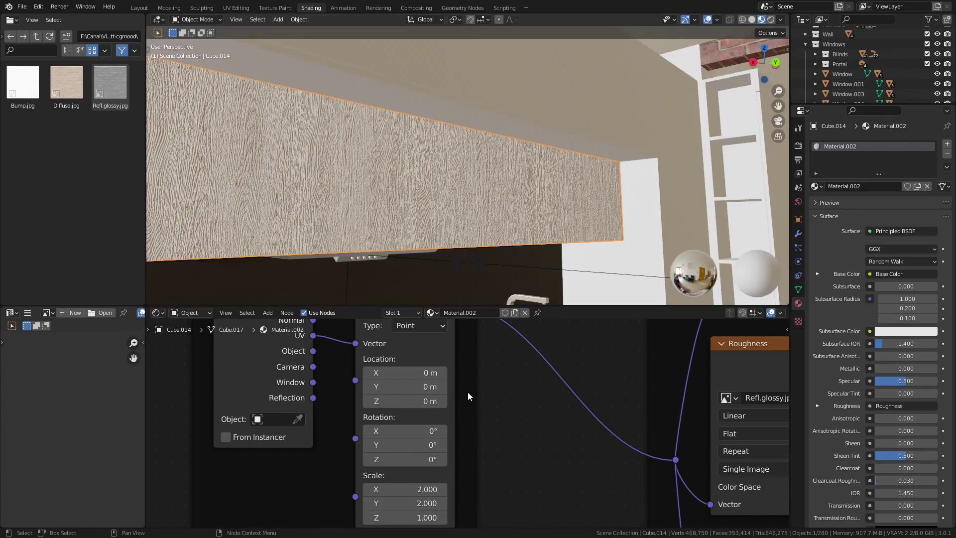
# Set the oak material's Bump Distance to 0.05 and Strength to 0.1, and inspect the cabinet fronts.
pyautogui.scroll(-6, 469, 397)
pyautogui.moveTo(583, 404); pyautogui.dragTo(488, 422, button='middle')
pyautogui.scroll(4, 548, 398)
pyautogui.scroll(3, 547, 396)
pyautogui.click(488, 422)
pyautogui.write('0.')
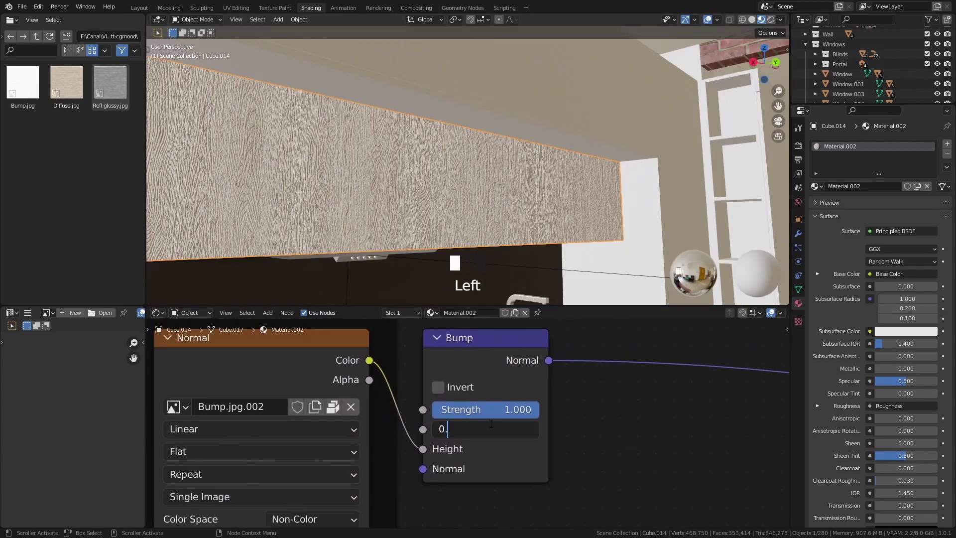
pyautogui.write('05')
pyautogui.press('Return')
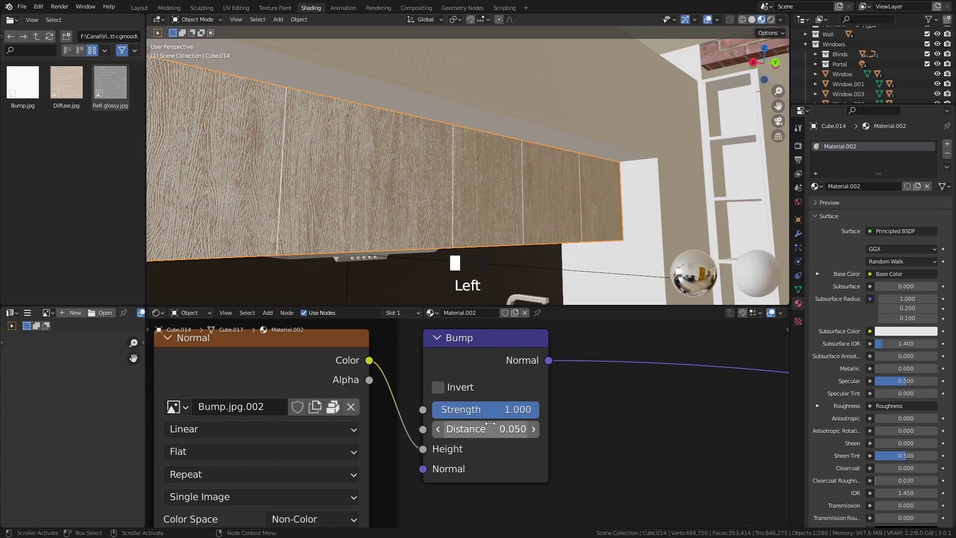
pyautogui.click(506, 415)
pyautogui.write('0.1')
pyautogui.press('Return')
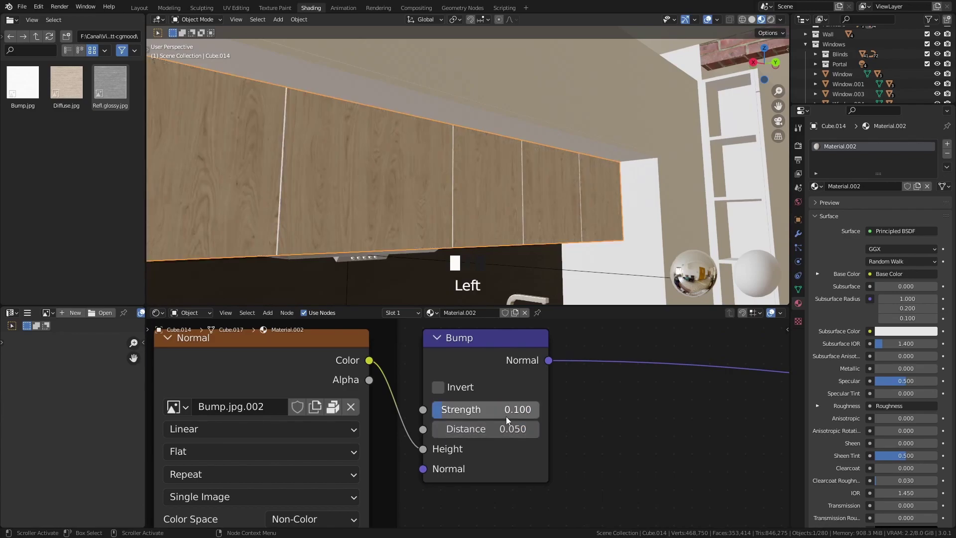
pyautogui.moveTo(457, 213); pyautogui.dragTo(471, 207, button='middle')
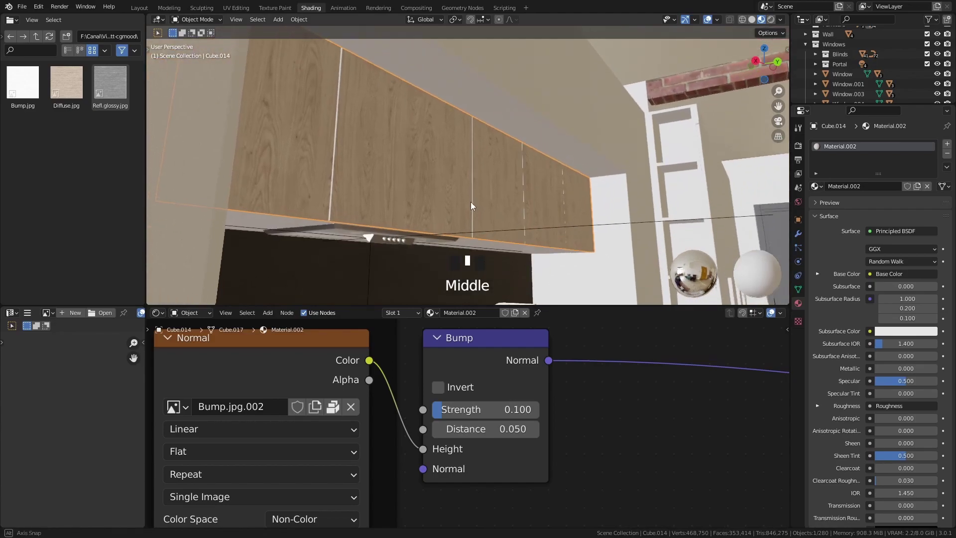
pyautogui.scroll(3, 472, 207)
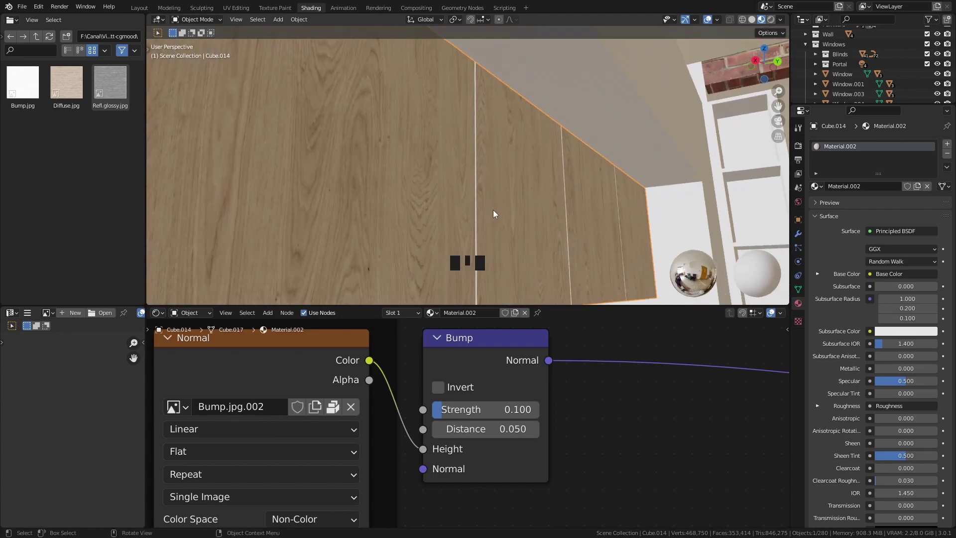
# Insert a Gamma node between the Diffuse image and the Principled BSDF's Base Color, and set its Gamma to 20.
pyautogui.scroll(-8, 586, 413)
pyautogui.moveTo(585, 413); pyautogui.dragTo(505, 443, button='middle')
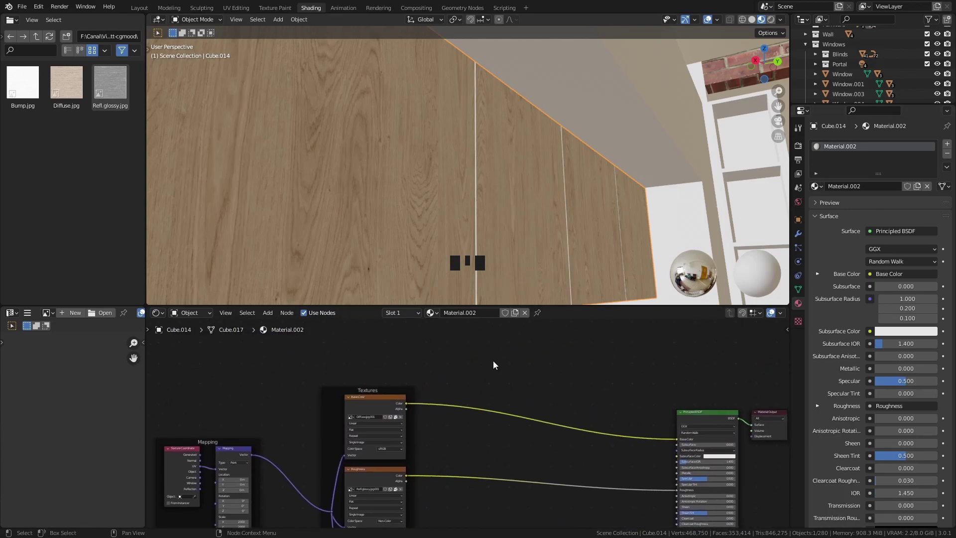
pyautogui.hotkey('shift', 'a')
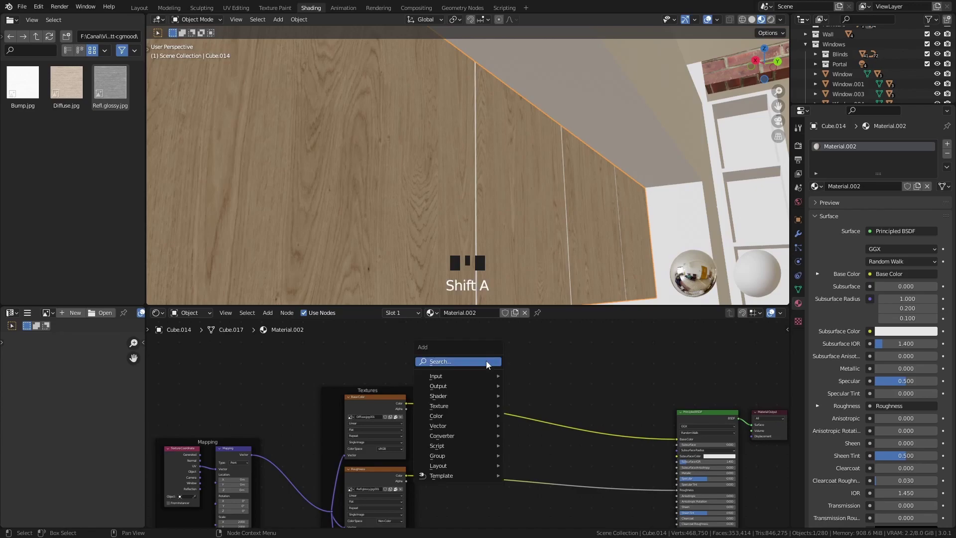
pyautogui.moveTo(443, 416)
pyautogui.click(550, 428)
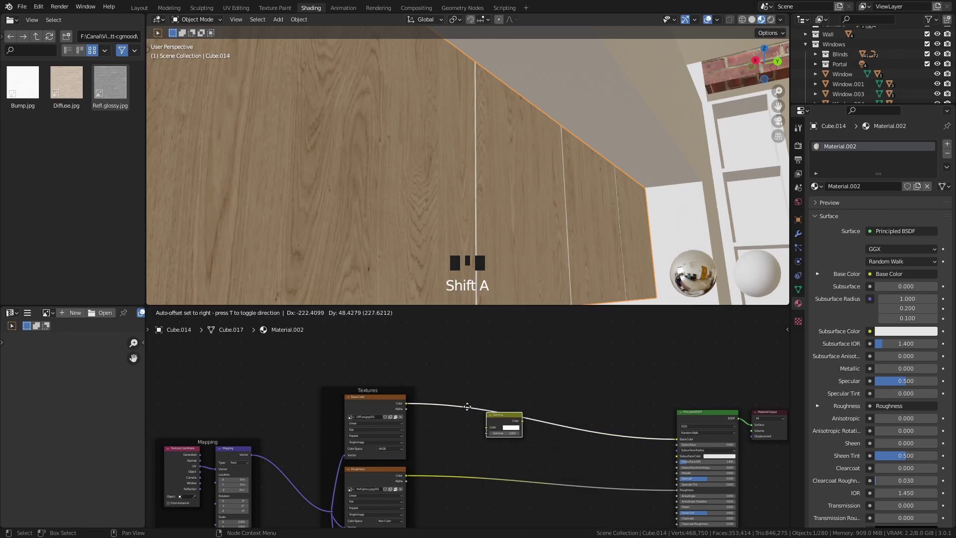
pyautogui.click(438, 398)
pyautogui.scroll(7, 453, 414)
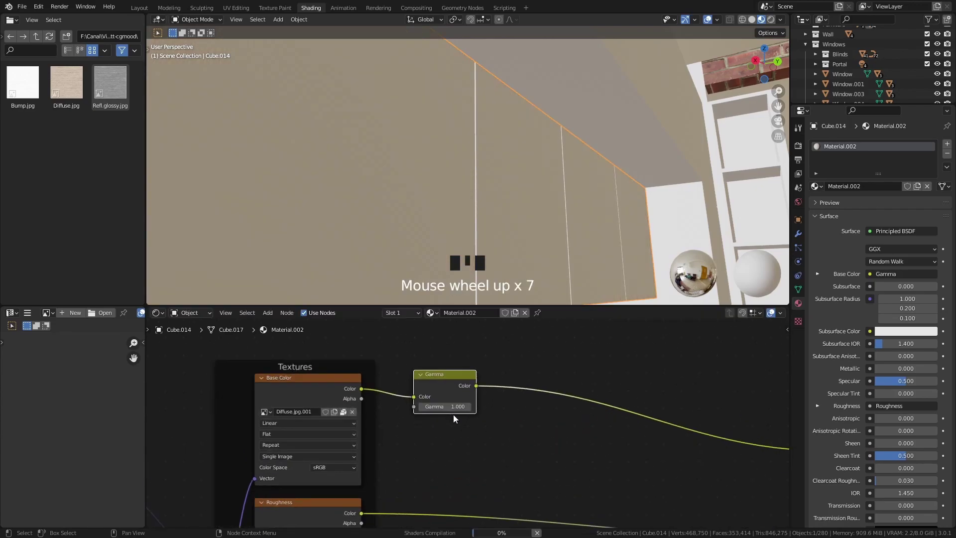
pyautogui.click(445, 406)
pyautogui.write('20')
pyautogui.press('Return')
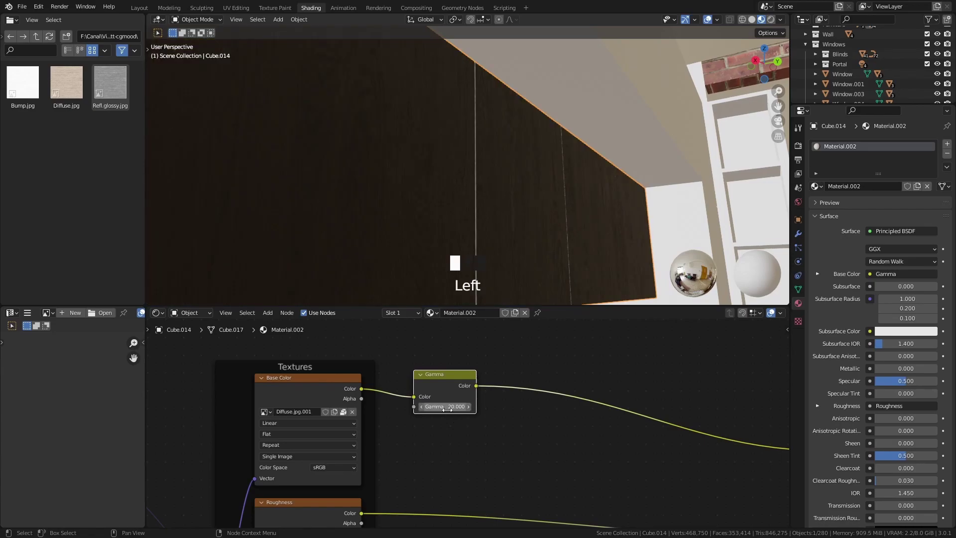
# Insert a Hue Saturation Value node after the Gamma node and set its Saturation to 0.
pyautogui.moveTo(555, 450); pyautogui.dragTo(510, 453, button='middle')
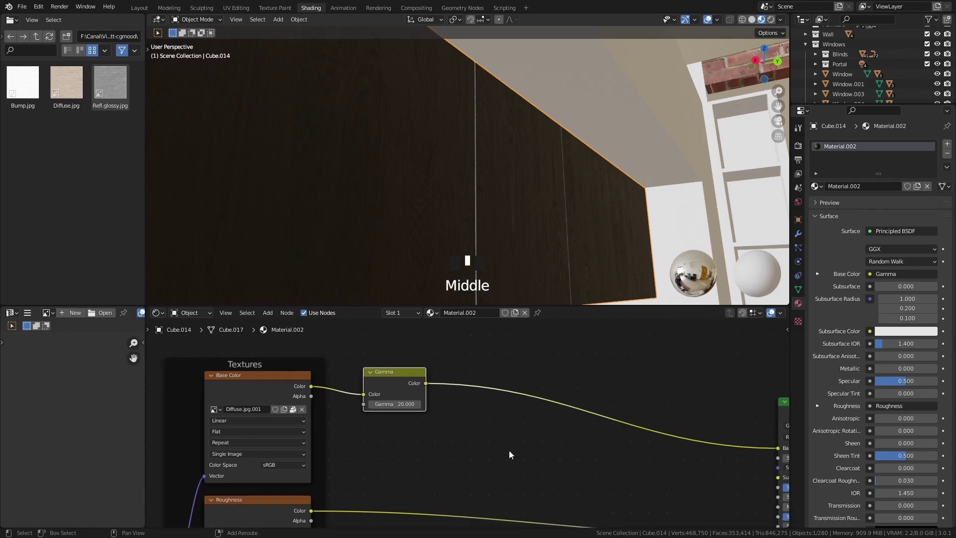
pyautogui.hotkey('shift', 'a')
pyautogui.moveTo(510, 454)
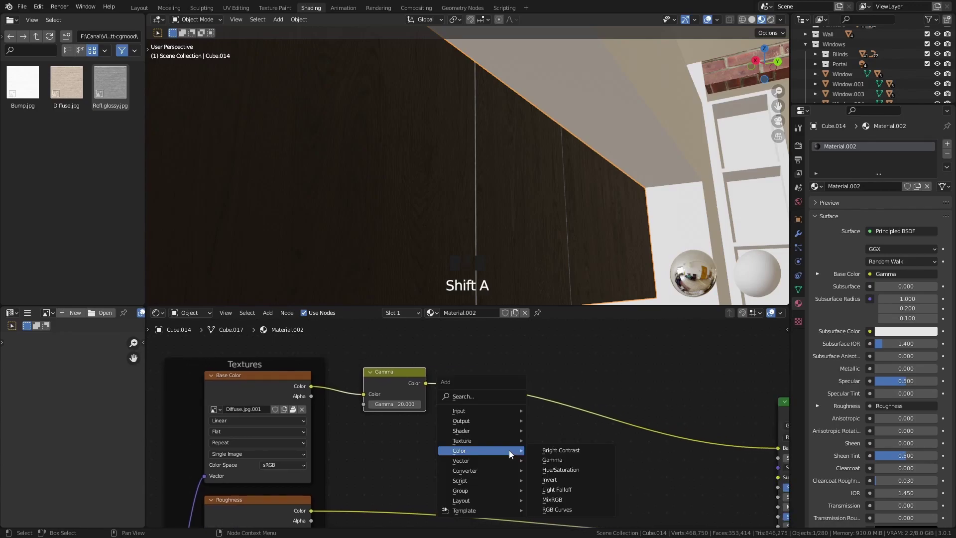
pyautogui.click(550, 470)
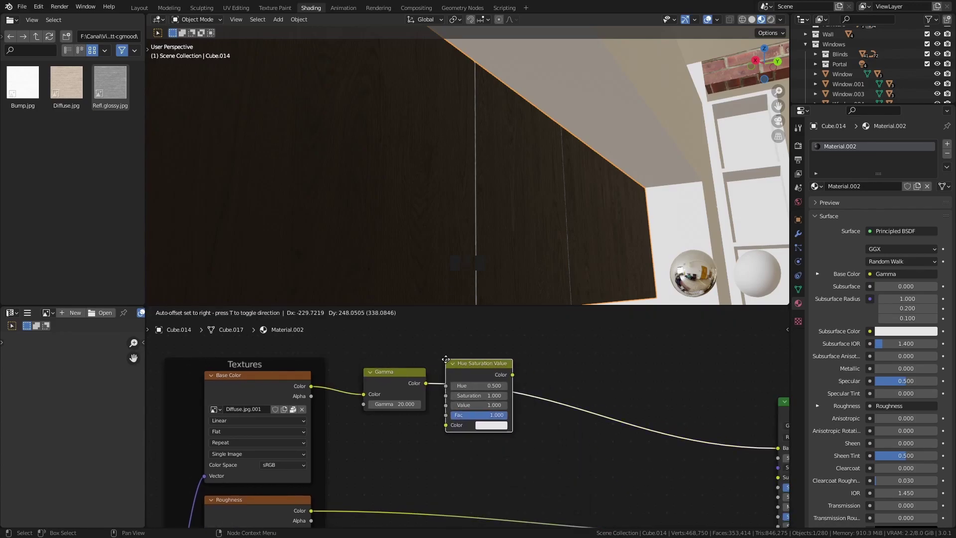
pyautogui.click(461, 356)
pyautogui.scroll(6, 467, 422)
pyautogui.click(510, 376)
pyautogui.moveTo(541, 376); pyautogui.dragTo(486, 376)
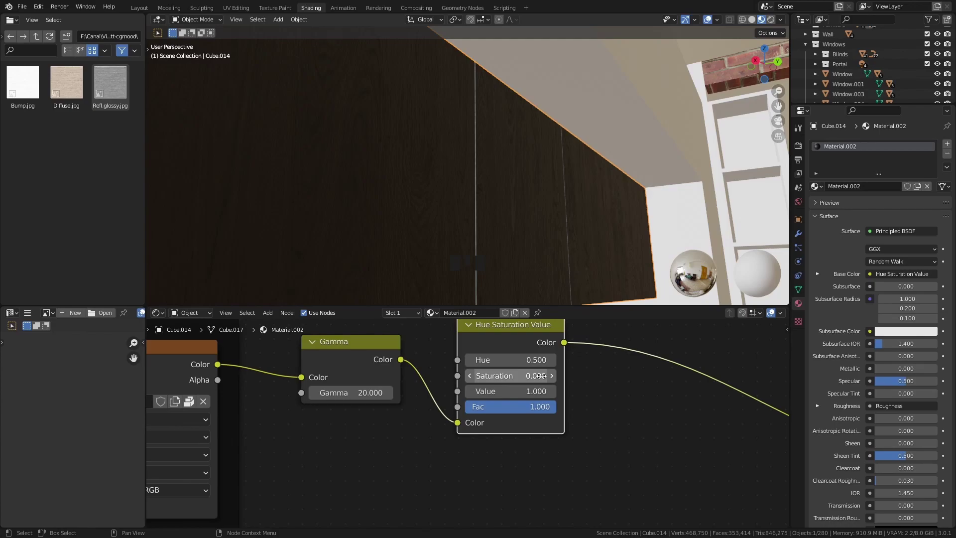
# Insert a MixRGB node before the Principled BSDF, set its blending mode to Add and its Fac to 0.01.
pyautogui.moveTo(627, 399); pyautogui.dragTo(506, 422, button='middle')
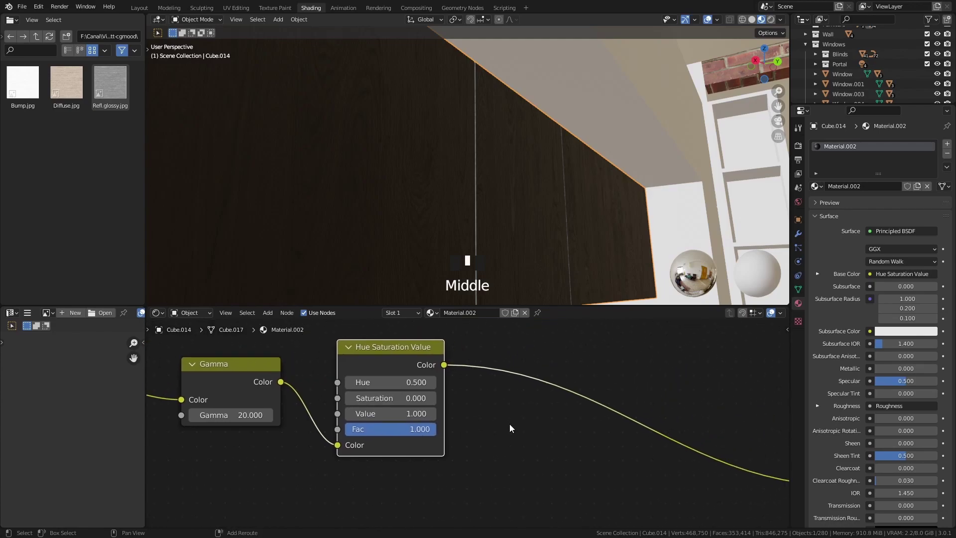
pyautogui.hotkey('shift', 'a')
pyautogui.moveTo(510, 423)
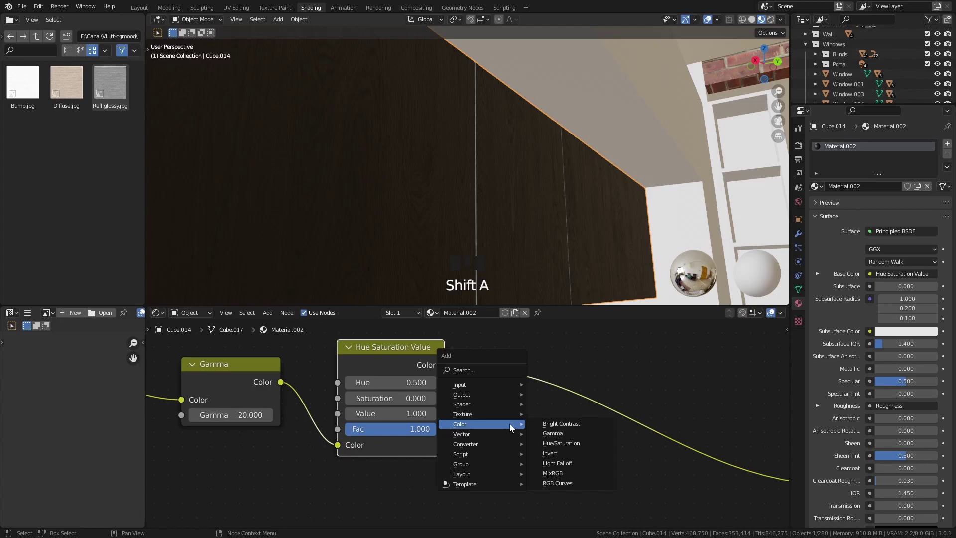
pyautogui.click(571, 476)
pyautogui.click(548, 356)
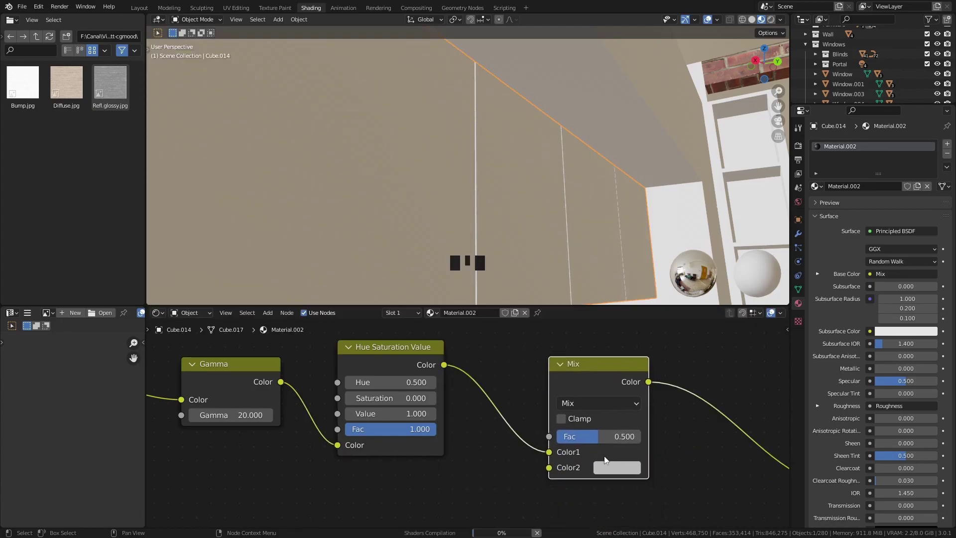
pyautogui.click(617, 407)
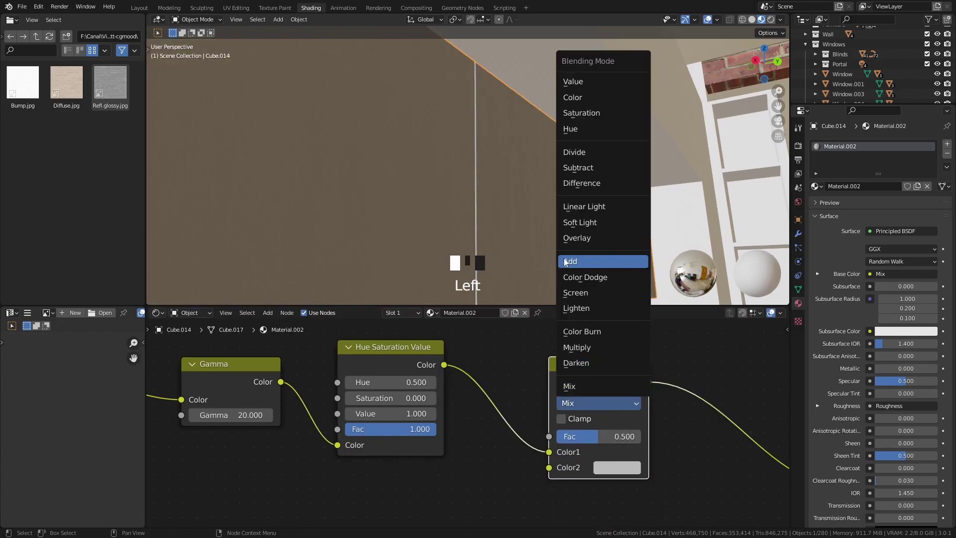
pyautogui.click(564, 258)
pyautogui.doubleClick(614, 435)
pyautogui.write('0.01')
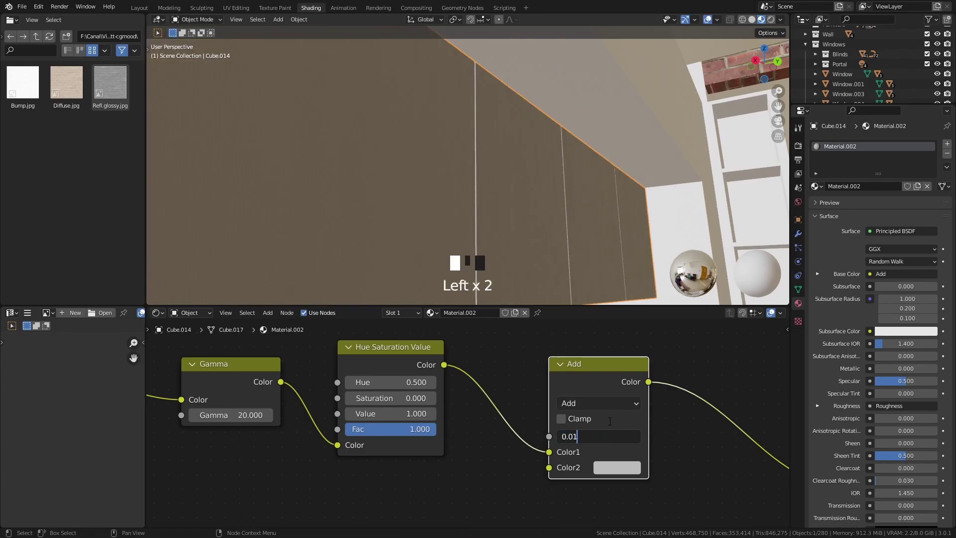
pyautogui.press('Return')
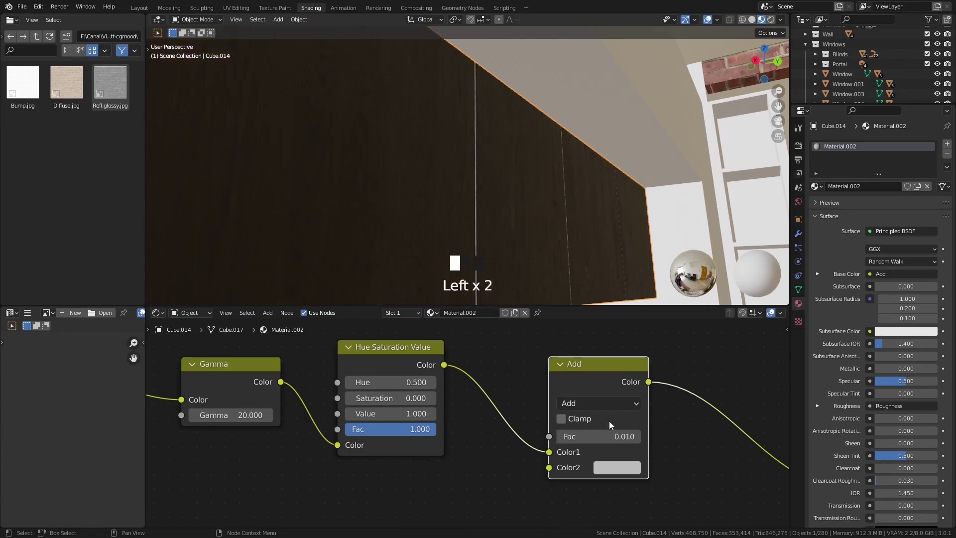
# Examine the dark wood material's preview together with its full node chain.
pyautogui.click(825, 202)
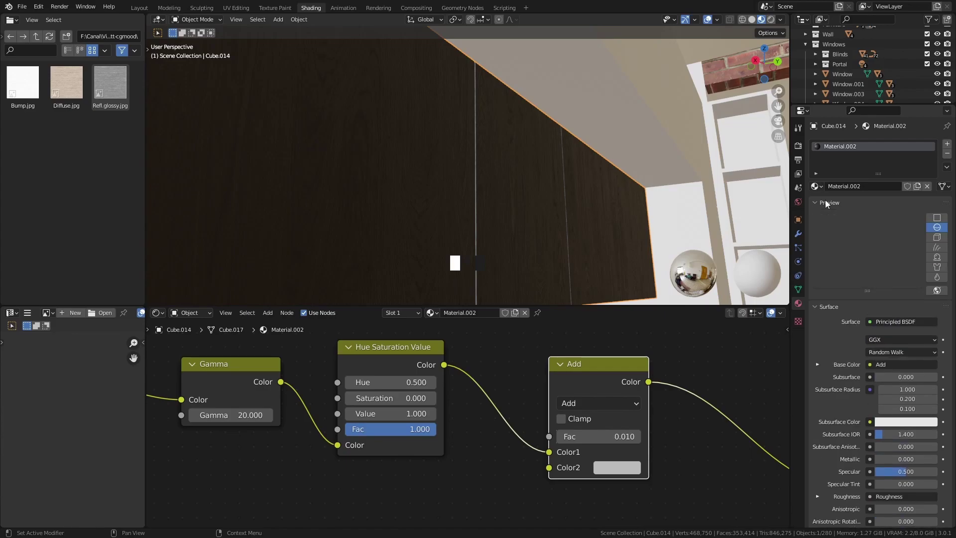
pyautogui.scroll(-2, 710, 410)
pyautogui.moveTo(709, 410); pyautogui.dragTo(625, 369, button='middle')
pyautogui.scroll(-6, 626, 379)
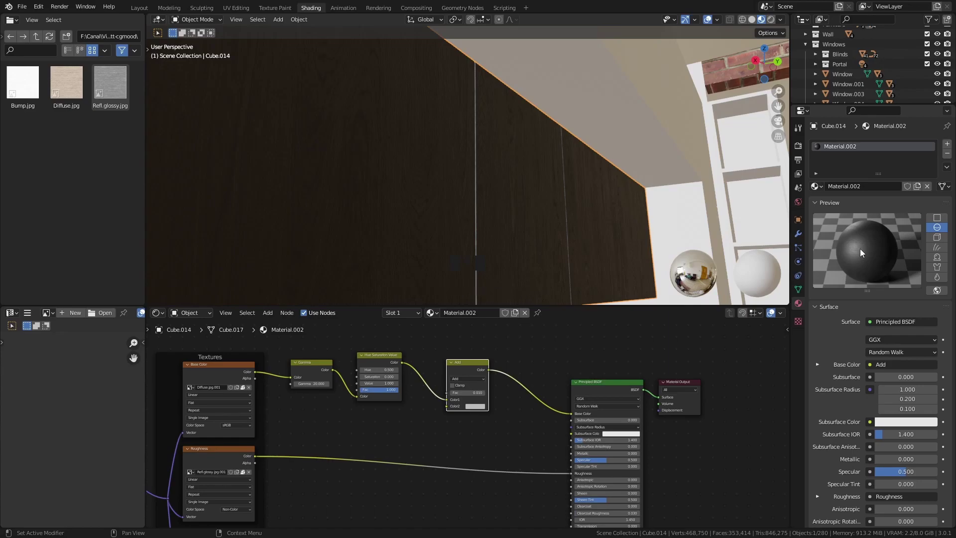
pyautogui.click(814, 202)
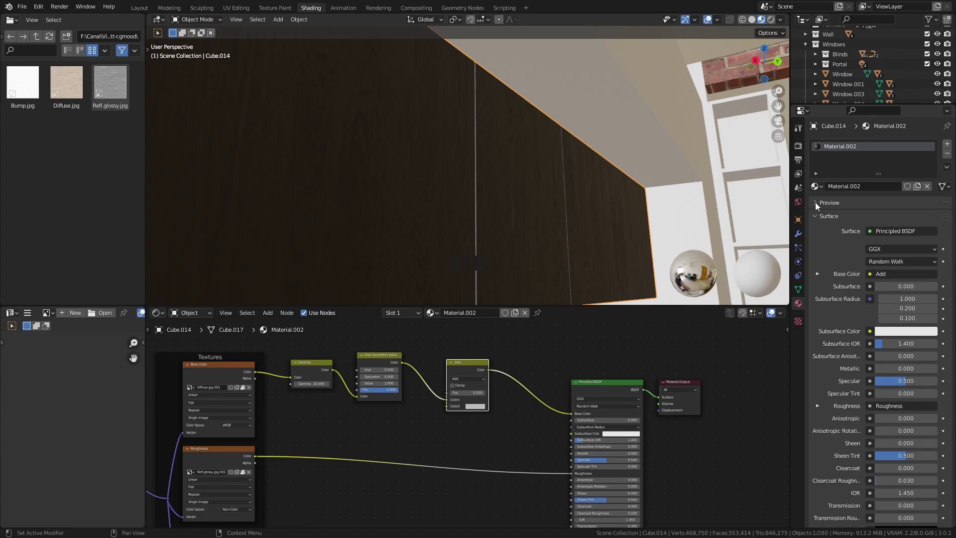
# Assign the upper cabinets' dark wood material to the interior of the tall open shelf unit.
pyautogui.moveTo(639, 179); pyautogui.dragTo(477, 202, button='middle')
pyautogui.scroll(-6, 563, 187)
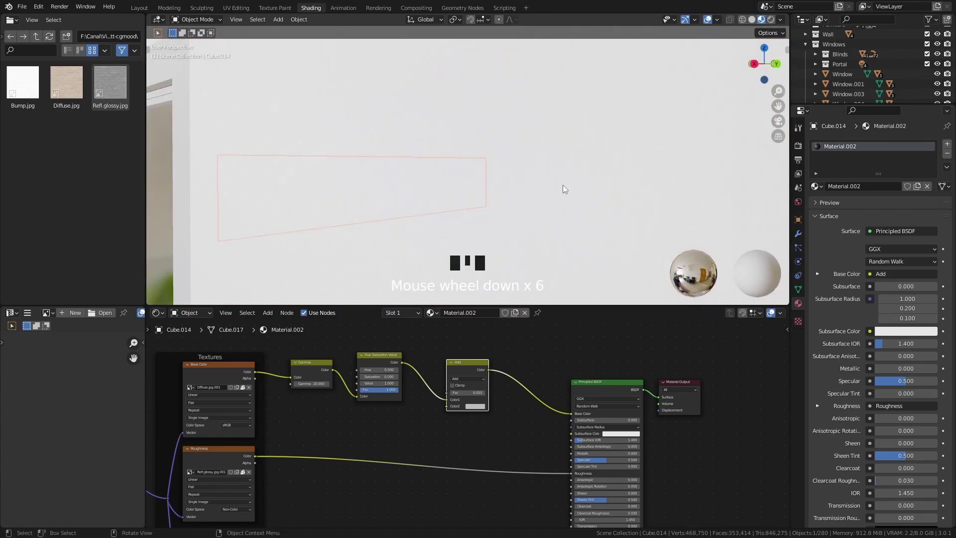
pyautogui.scroll(5, 562, 187)
pyautogui.moveTo(608, 191); pyautogui.dragTo(371, 219, button='middle')
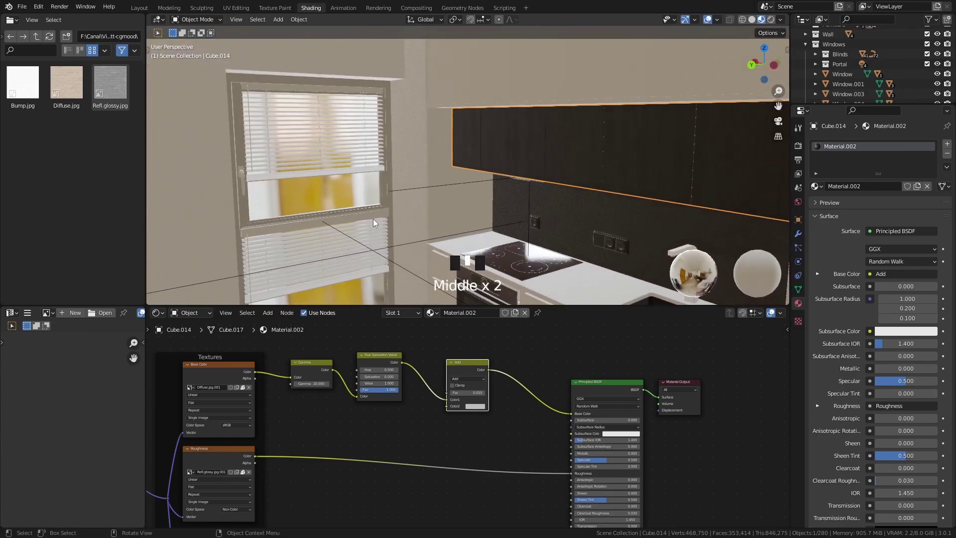
pyautogui.moveTo(668, 121); pyautogui.dragTo(607, 146, button='middle')
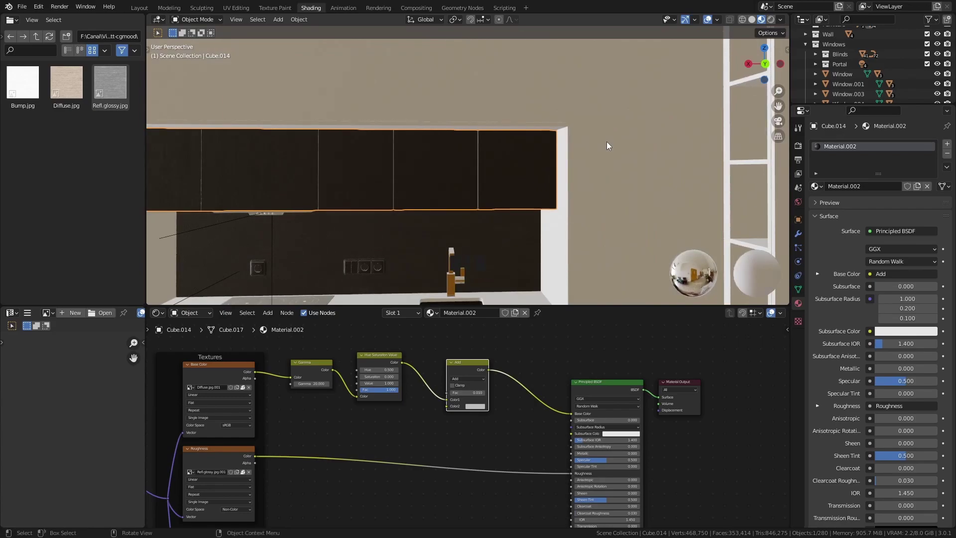
pyautogui.moveTo(602, 176); pyautogui.dragTo(573, 209, button='middle')
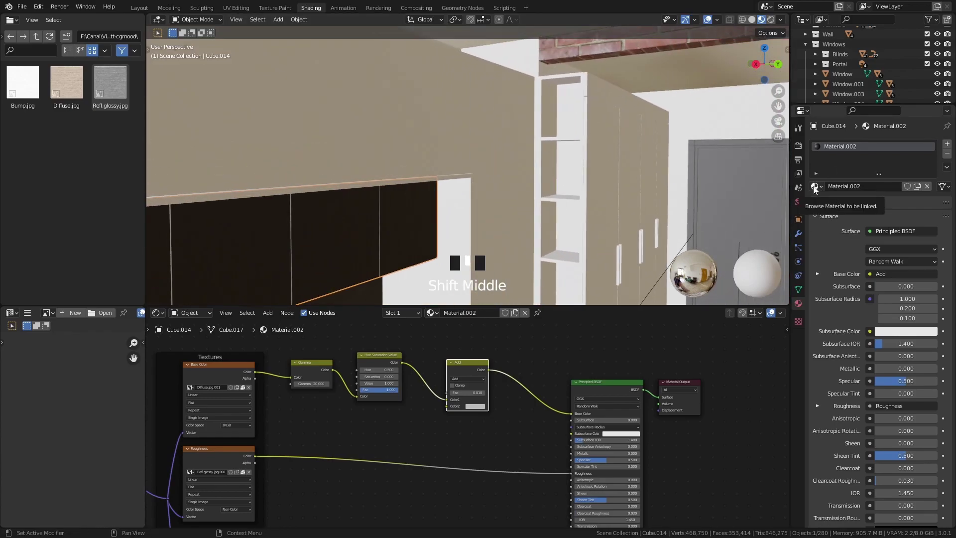
pyautogui.moveTo(814, 189); pyautogui.dragTo(555, 198)
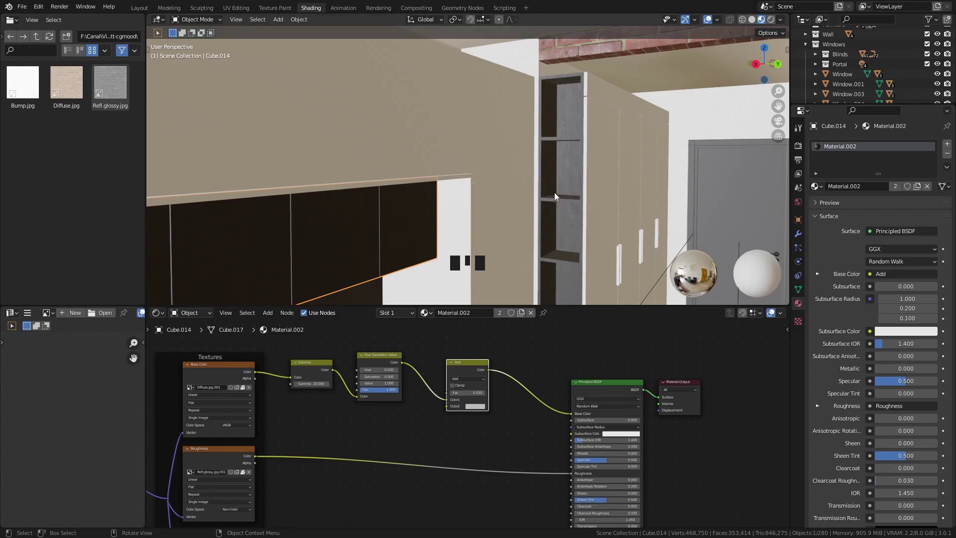
# Copy the upper cabinets' dark wood material to the selected kitchen surround with countertop, shelf base parts and baseboards.
pyautogui.scroll(-2, 554, 192)
pyautogui.moveTo(546, 224); pyautogui.dragTo(467, 213, button='middle')
pyautogui.click(618, 166)
pyautogui.scroll(6, 552, 203)
pyautogui.keyDown('shift'); pyautogui.click(574, 200); pyautogui.keyUp('shift')
pyautogui.keyDown('shift'); pyautogui.click(515, 252); pyautogui.keyUp('shift')
pyautogui.scroll(-2, 644, 174)
pyautogui.keyDown('shift'); pyautogui.moveTo(644, 174); pyautogui.dragTo(621, 215, button='middle'); pyautogui.keyUp('shift')
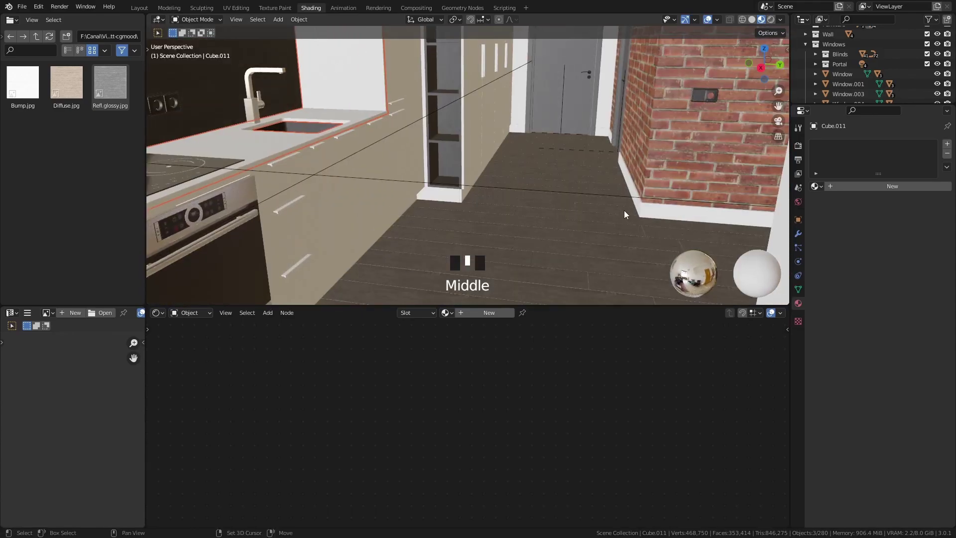
pyautogui.keyDown('shift'); pyautogui.click(648, 214); pyautogui.keyUp('shift')
pyautogui.moveTo(539, 176); pyautogui.dragTo(478, 171, button='middle')
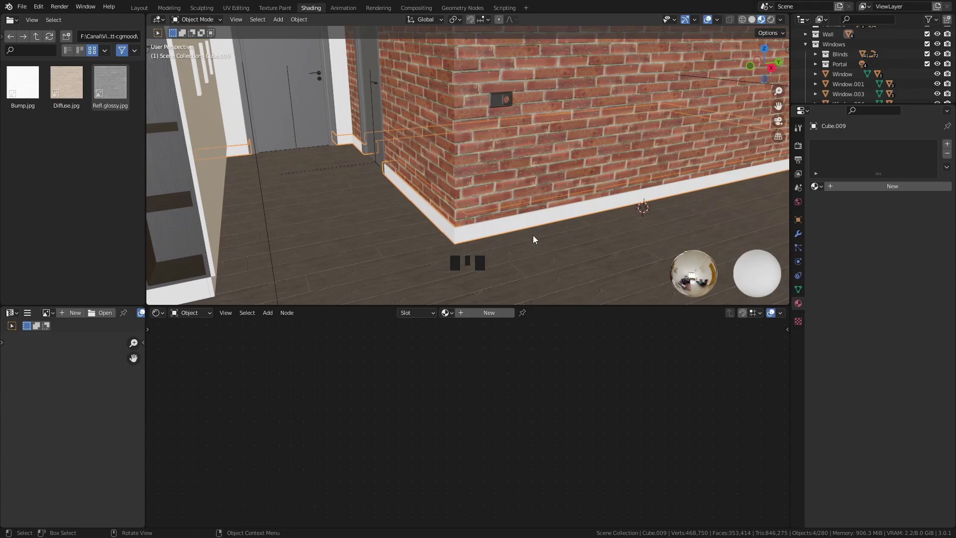
pyautogui.moveTo(536, 230); pyautogui.dragTo(514, 180, button='middle')
pyautogui.scroll(3, 508, 199)
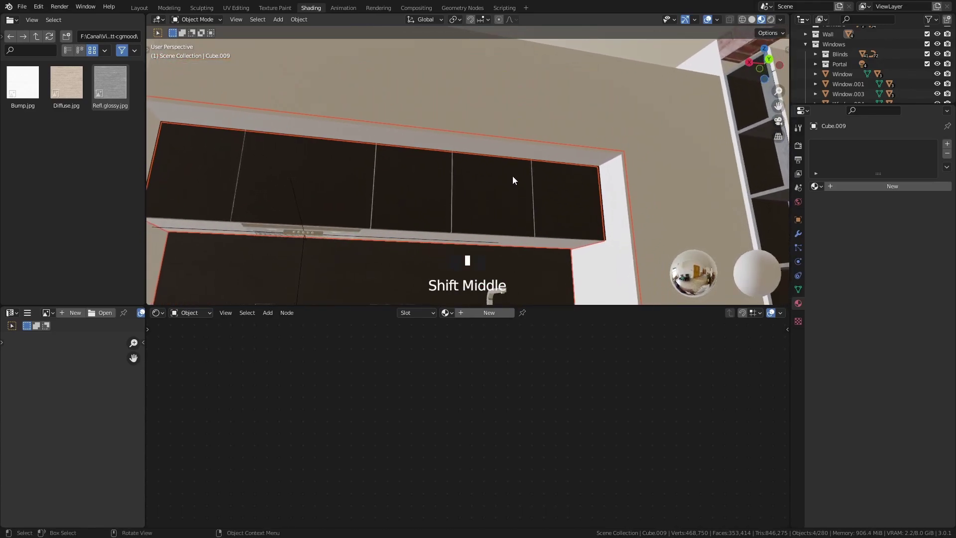
pyautogui.press('shift')
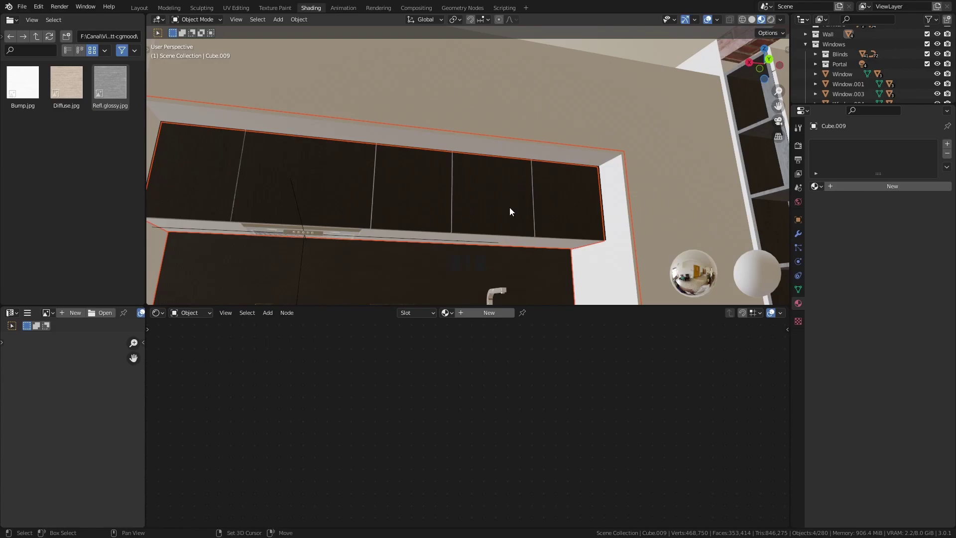
pyautogui.keyDown('shift'); pyautogui.click(497, 206); pyautogui.keyUp('shift')
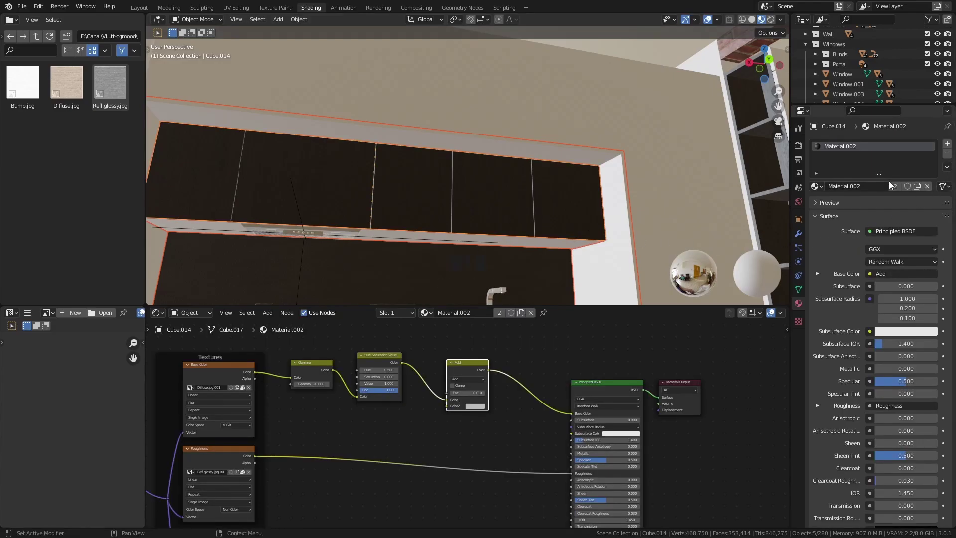
pyautogui.click(947, 166)
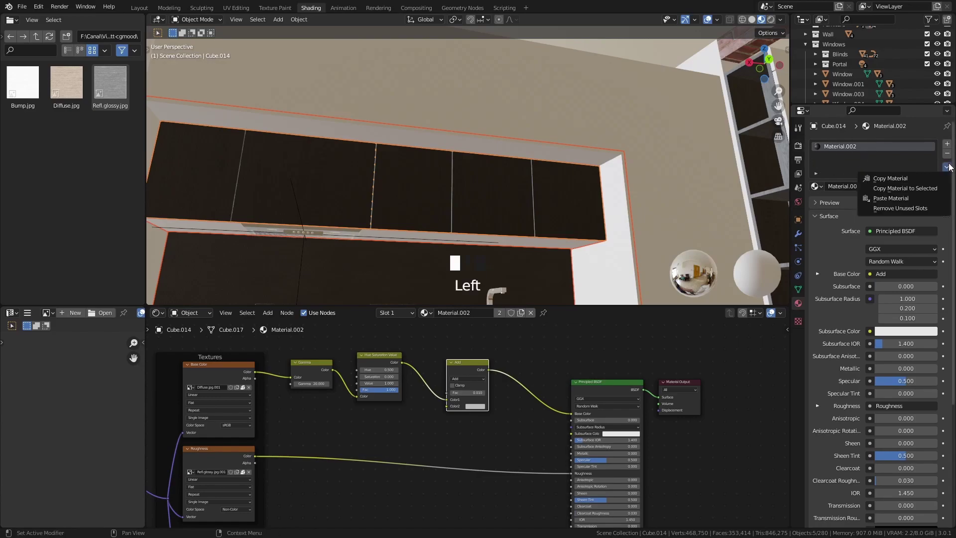
pyautogui.click(884, 187)
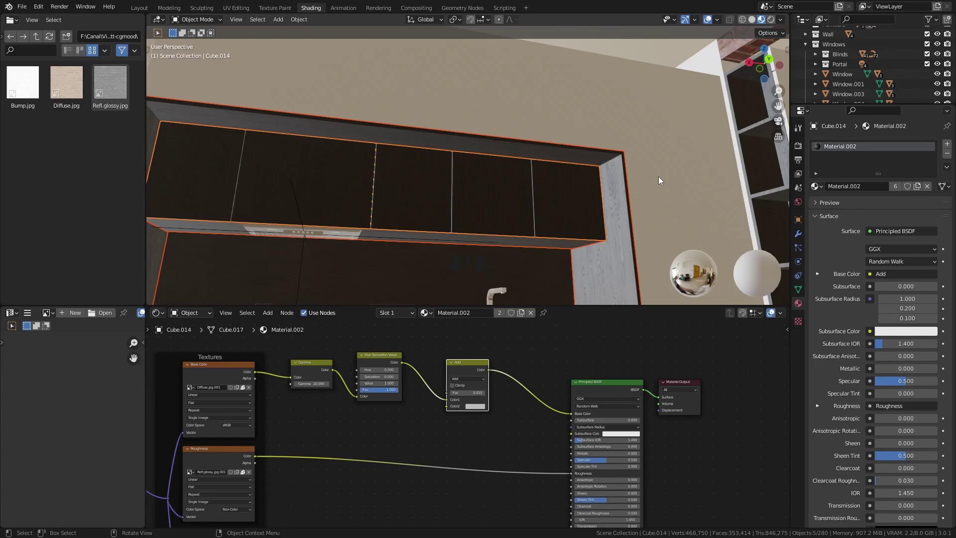
# Copy the Voronoi Texture and Bump nodes from the wall object's Material.001.
pyautogui.moveTo(658, 179); pyautogui.dragTo(319, 217, button='middle')
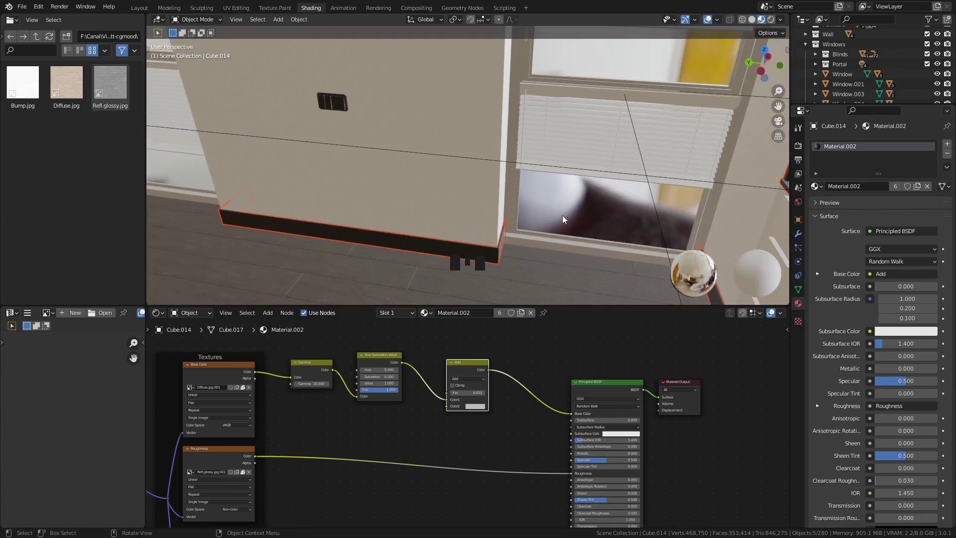
pyautogui.moveTo(470, 250); pyautogui.dragTo(432, 181, button='middle')
pyautogui.click(421, 181)
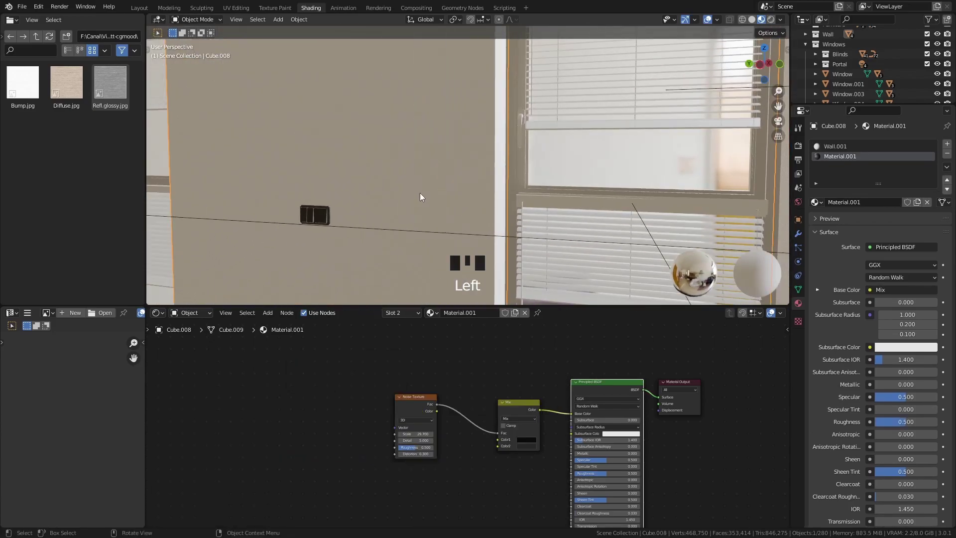
pyautogui.scroll(-4, 501, 455)
pyautogui.moveTo(501, 455); pyautogui.dragTo(418, 424, button='middle')
pyautogui.scroll(7, 494, 408)
pyautogui.moveTo(289, 505); pyautogui.dragTo(547, 359)
pyautogui.hotkey('ctrl', 'c')
pyautogui.hotkey('ctrl', 'c')
pyautogui.hotkey('ctrl', 'c')
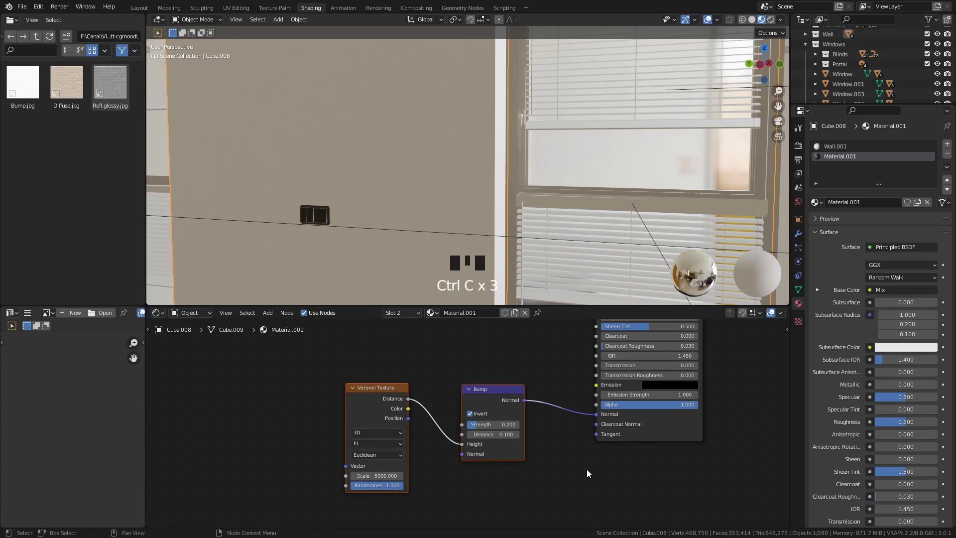
# Create a new material named Mdf on the lower kitchen cabinet fronts.
pyautogui.moveTo(388, 179); pyautogui.dragTo(600, 233, button='middle')
pyautogui.click(600, 233)
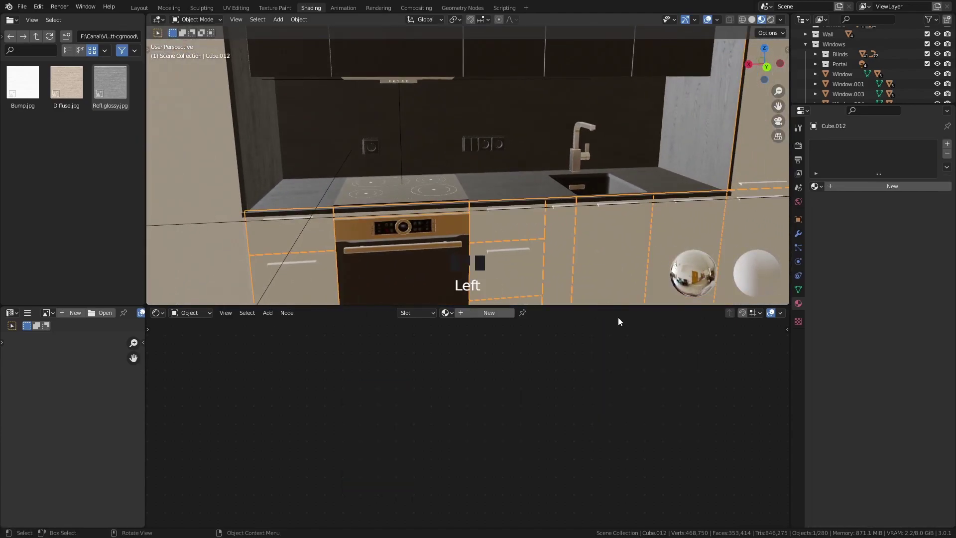
pyautogui.click(864, 186)
pyautogui.click(871, 192)
pyautogui.click(858, 188)
pyautogui.write('Mdf')
pyautogui.press('Return')
# Rename the dark wood material on the kitchen surround as Wood_black.
pyautogui.click(697, 128)
pyautogui.click(873, 184)
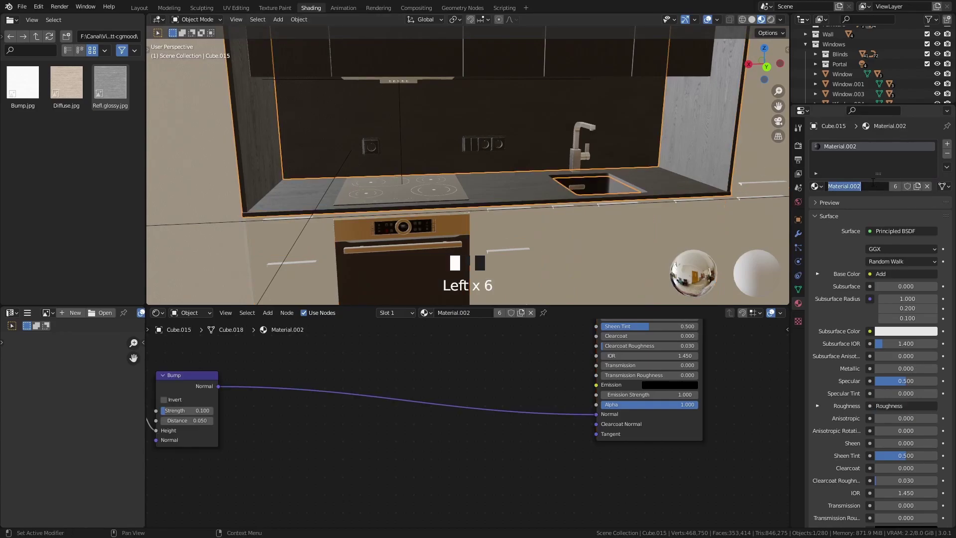
pyautogui.write('Wood_black')
pyautogui.press('Return')
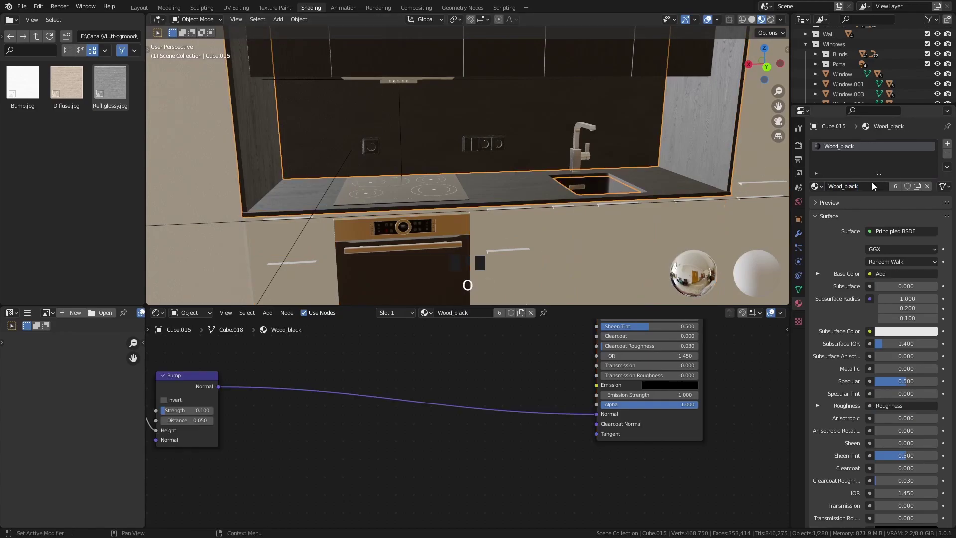
# Paste the Voronoi Texture and Bump nodes into the Mdf material and connect the Bump normal to the Principled BSDF's Normal input.
pyautogui.click(623, 239)
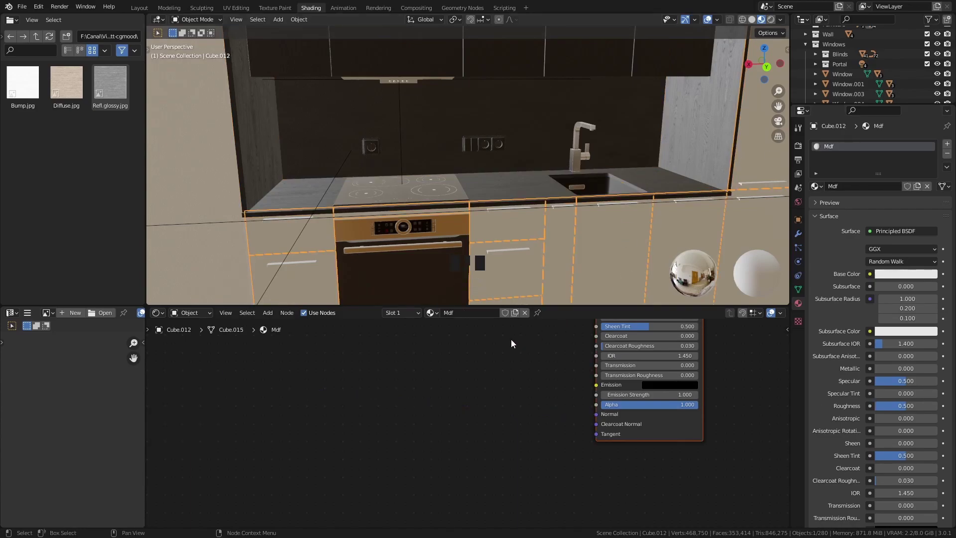
pyautogui.hotkey('ctrl', 'v')
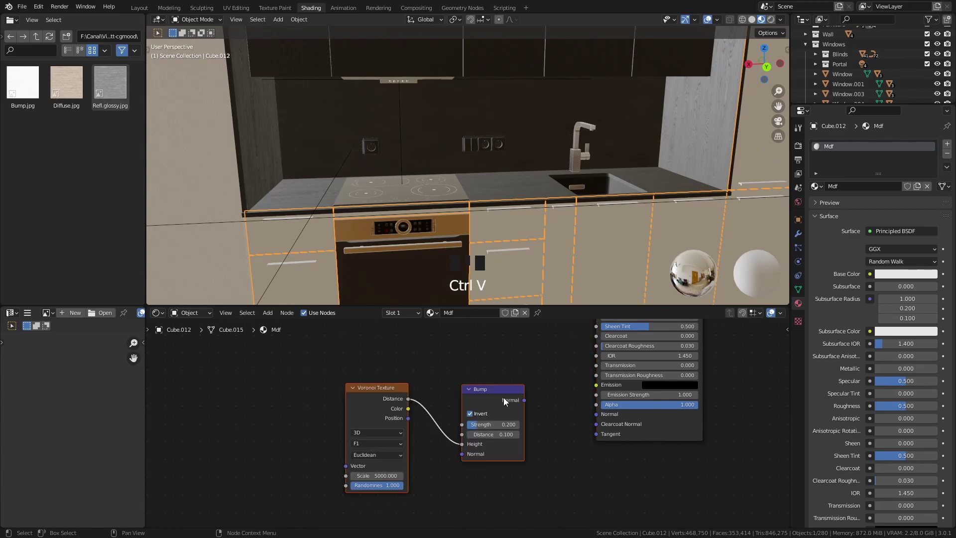
pyautogui.scroll(4, 521, 423)
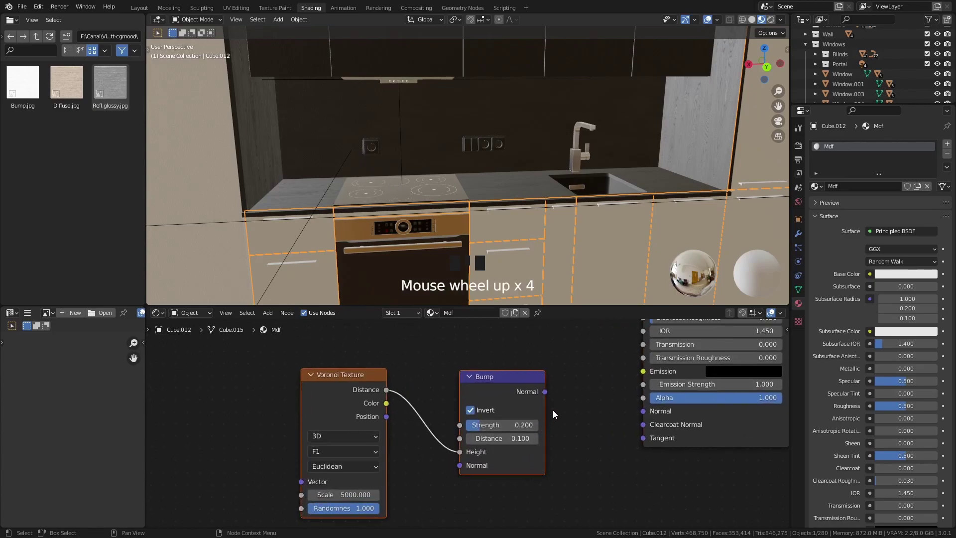
pyautogui.moveTo(544, 391); pyautogui.dragTo(646, 411)
pyautogui.scroll(5, 539, 446)
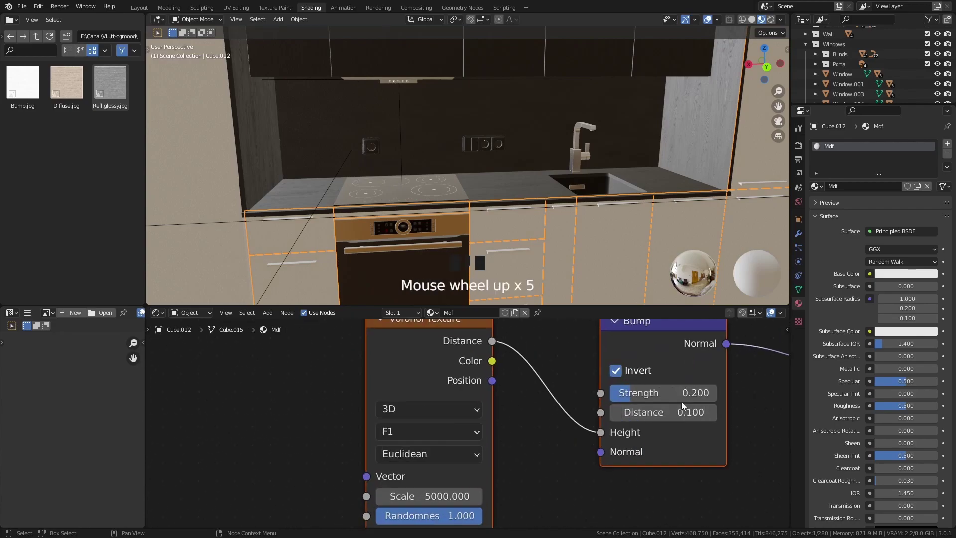
# Set the Mdf Bump node's distance to 0.01 and its strength to 0.1.
pyautogui.click(655, 409)
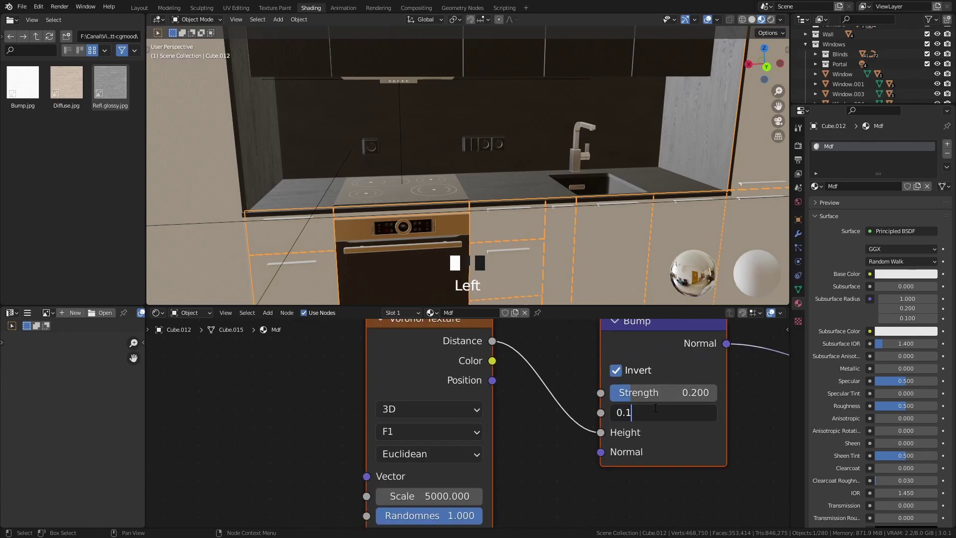
pyautogui.press('Left')
pyautogui.write('0')
pyautogui.press('Return')
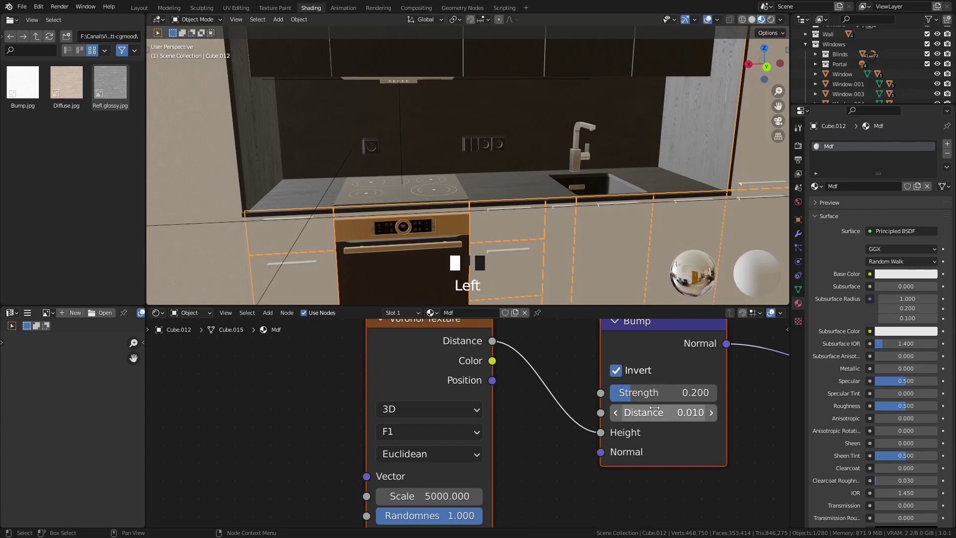
pyautogui.click(680, 394)
pyautogui.click(680, 395)
pyautogui.press('BackSpace')
pyautogui.write('1')
pyautogui.press('Return')
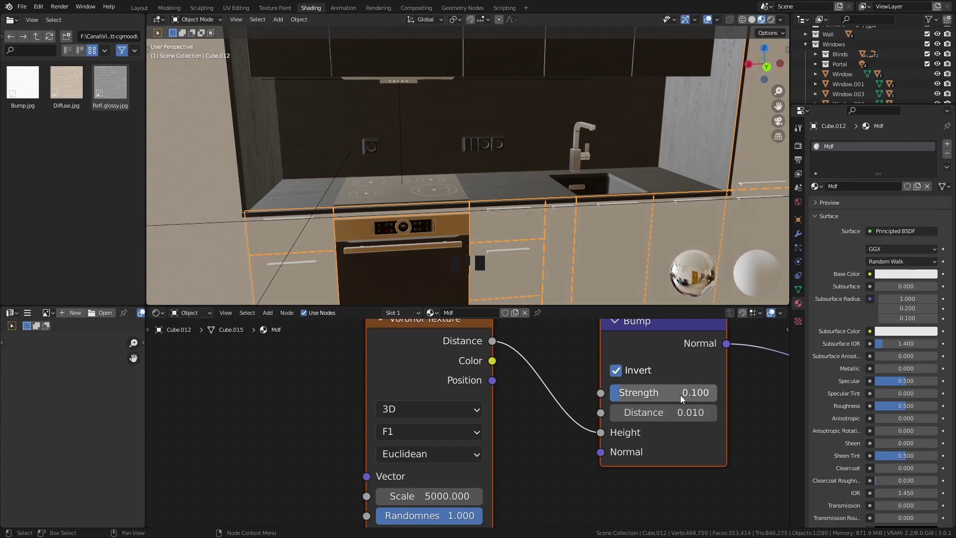
# Set the Mdf Voronoi Texture's scale to 3000.
pyautogui.middleClick(564, 464)
pyautogui.moveTo(564, 464); pyautogui.dragTo(615, 390, button='middle')
pyautogui.click(438, 422)
pyautogui.click(438, 422)
pyautogui.press('BackSpace')
pyautogui.write('3000.0')
pyautogui.press('Return')
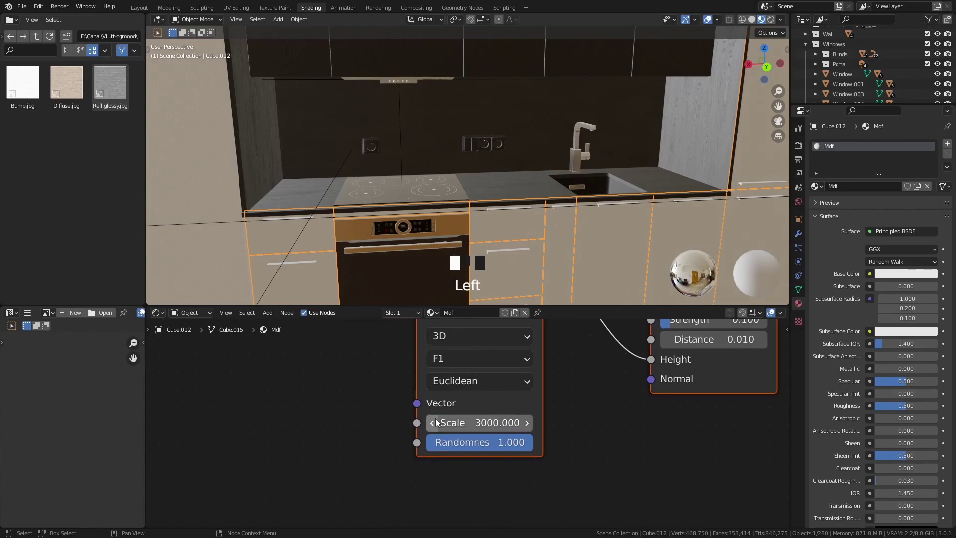
# Preview the Bump and Voronoi Texture outputs on the kitchen fronts and examine the pattern size up close.
pyautogui.scroll(-7, 543, 386)
pyautogui.moveTo(612, 340); pyautogui.dragTo(501, 416, button='middle')
pyautogui.keyDown('ctrl'); pyautogui.keyDown('shift'); pyautogui.click(501, 416); pyautogui.keyUp('shift'); pyautogui.keyUp('ctrl')
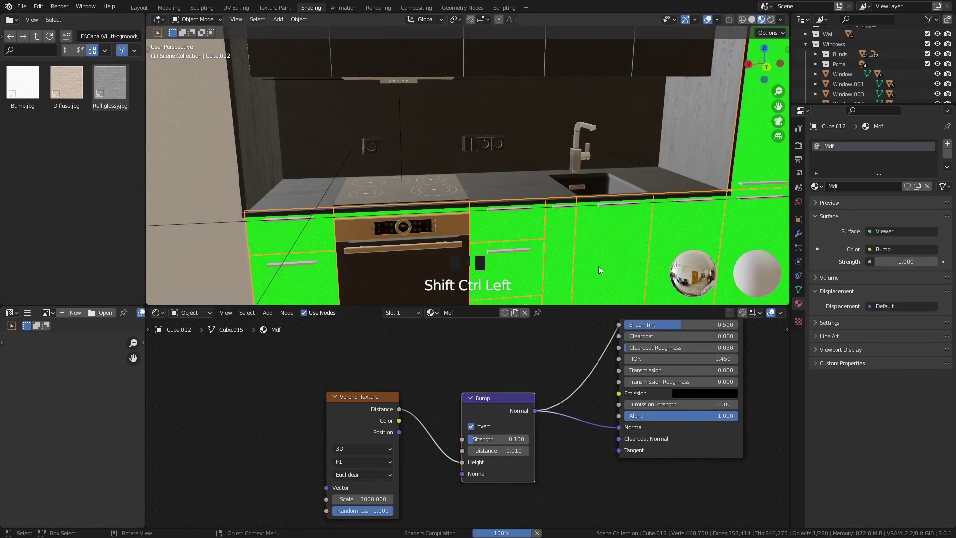
pyautogui.scroll(3, 639, 264)
pyautogui.keyDown('ctrl'); pyautogui.keyDown('shift'); pyautogui.click(371, 398); pyautogui.keyUp('shift'); pyautogui.keyUp('ctrl')
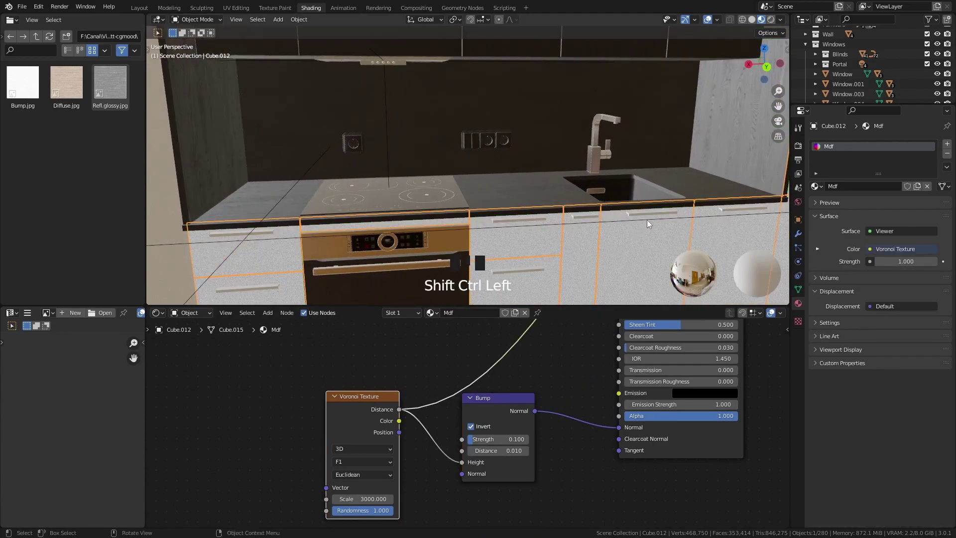
pyautogui.keyDown('shift'); pyautogui.moveTo(644, 220); pyautogui.dragTo(459, 145, button='middle'); pyautogui.keyUp('shift')
pyautogui.scroll(20, 496, 185)
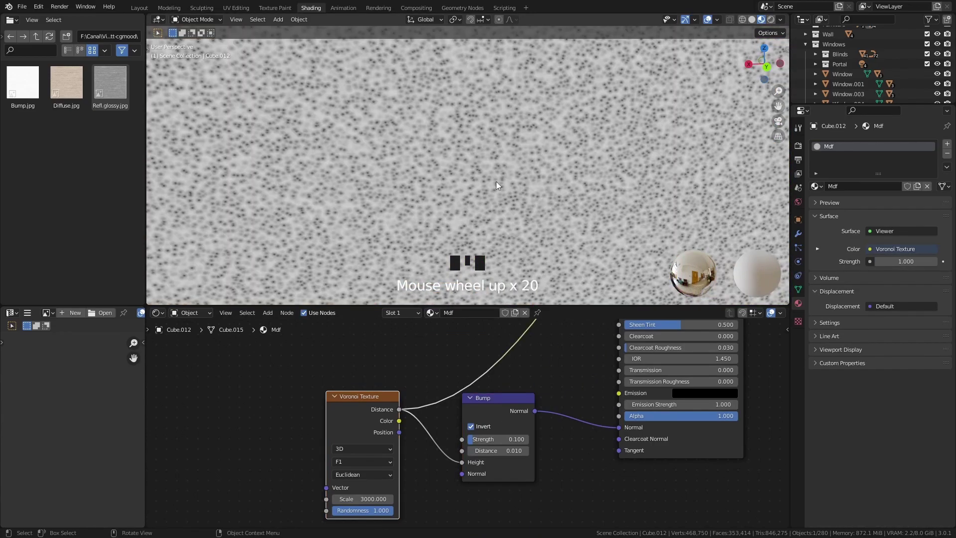
# Set the Mdf Voronoi Texture's scale to 4000 and view the pattern across the whole kitchen.
pyautogui.click(339, 499)
pyautogui.press('BackSpace')
pyautogui.write('4')
pyautogui.press('Return')
pyautogui.scroll(-15, 500, 174)
pyautogui.scroll(-17, 512, 170)
pyautogui.moveTo(521, 184)
pyautogui.mouseDown(button='middle')
pyautogui.moveTo(520, 153)
pyautogui.moveTo(516, 199)
pyautogui.mouseUp(button='middle')
pyautogui.scroll(-7, 610, 394)
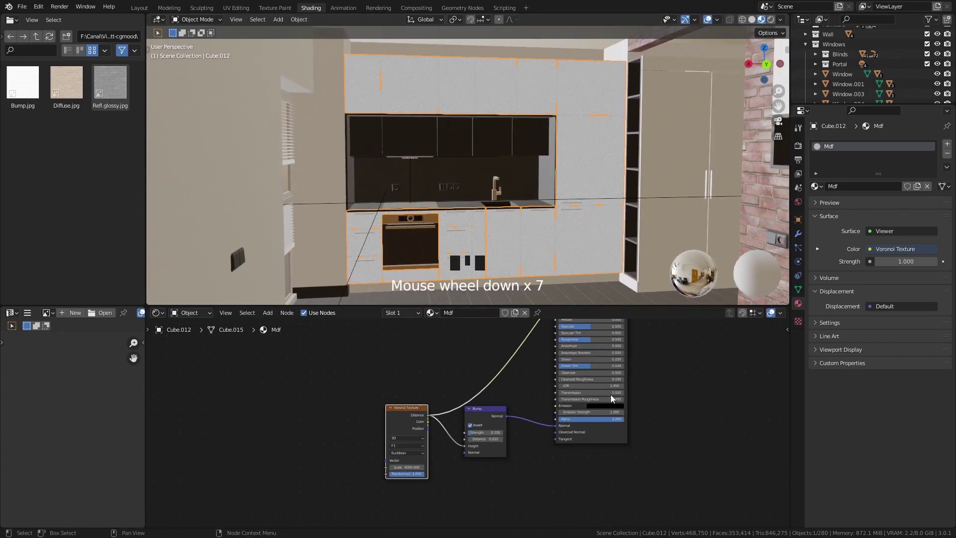
# Reconnect the Principled BSDF to the Mdf material output and set its roughness to 0.3.
pyautogui.moveTo(610, 394); pyautogui.dragTo(546, 469, button='middle')
pyautogui.scroll(7, 564, 408)
pyautogui.keyDown('ctrl'); pyautogui.keyDown('shift'); pyautogui.click(563, 407); pyautogui.keyUp('shift'); pyautogui.keyUp('ctrl')
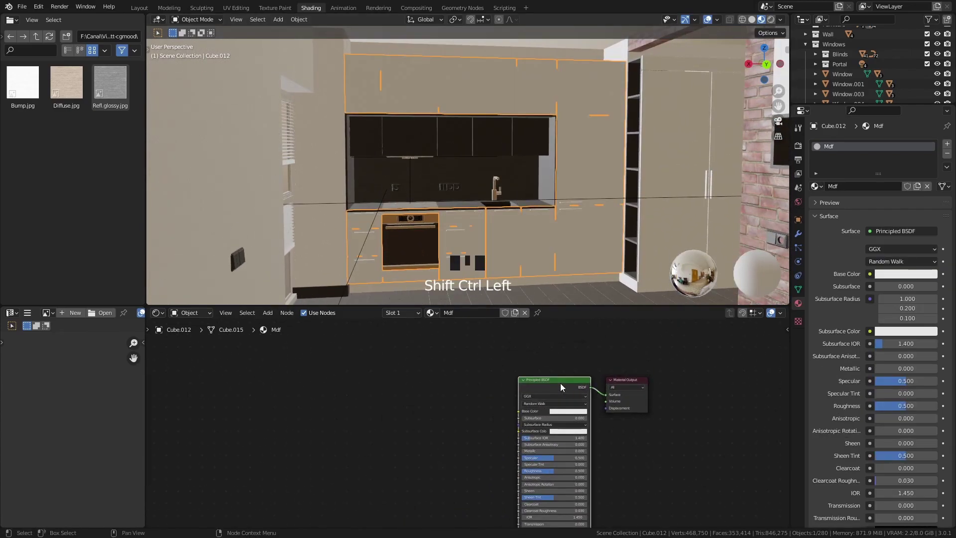
pyautogui.scroll(7, 498, 428)
pyautogui.moveTo(672, 507); pyautogui.dragTo(551, 436, button='middle')
pyautogui.scroll(6, 514, 434)
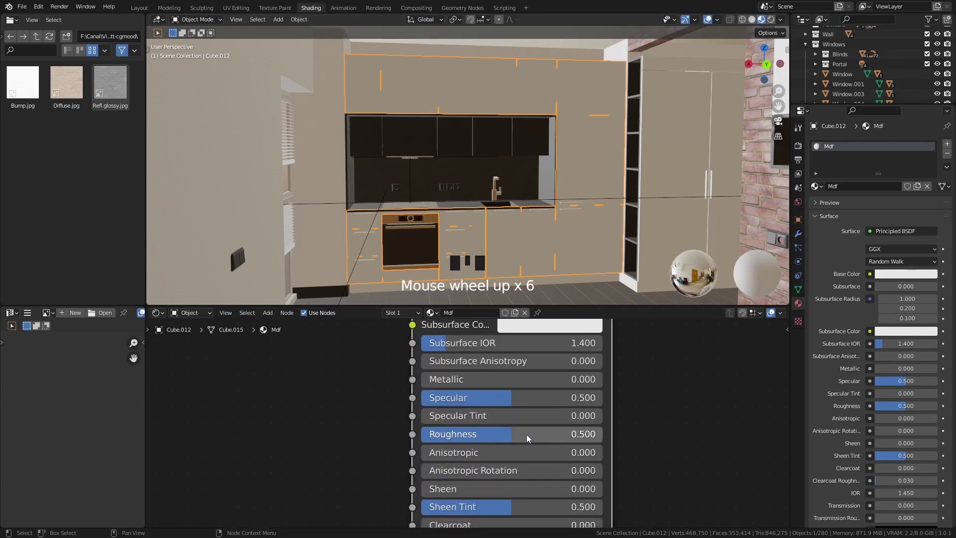
pyautogui.click(526, 434)
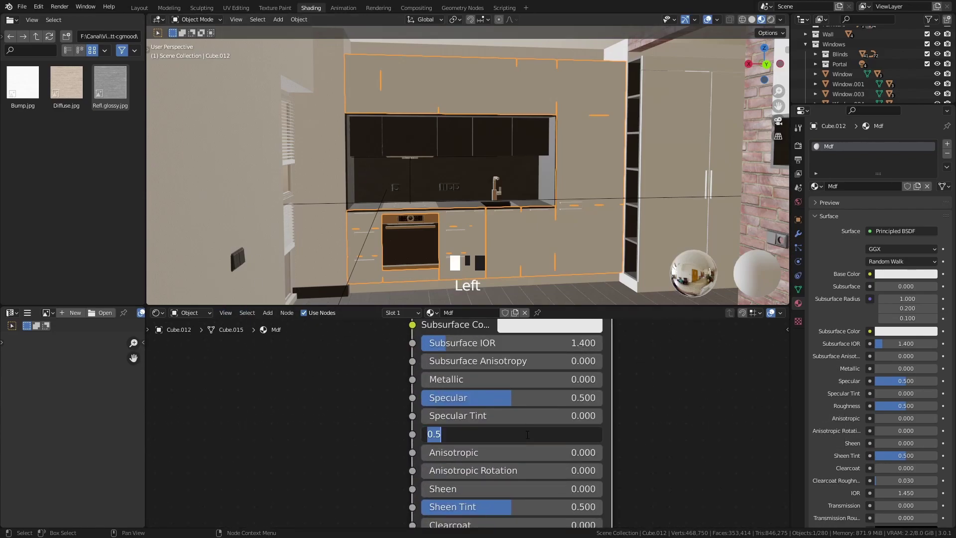
pyautogui.write('0.3')
pyautogui.press('Return')
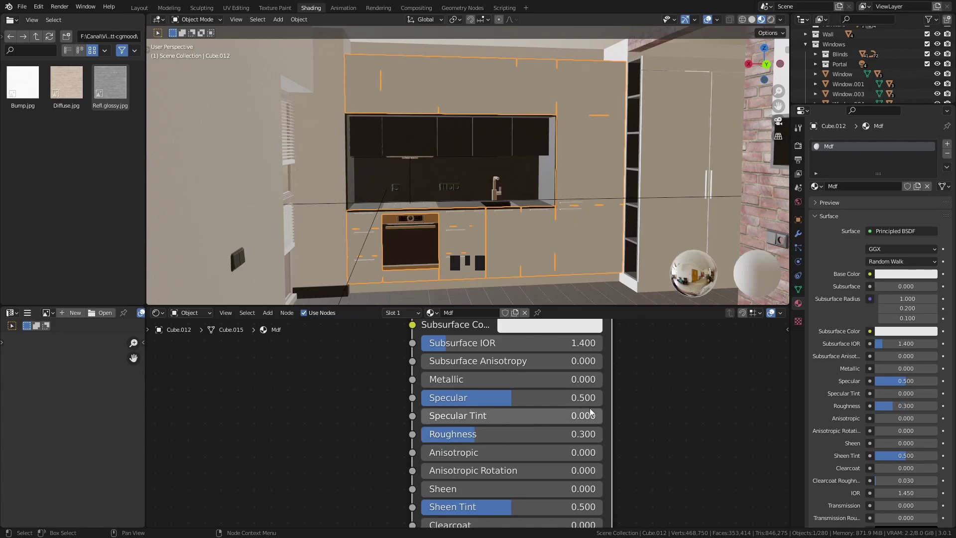
pyautogui.click(829, 201)
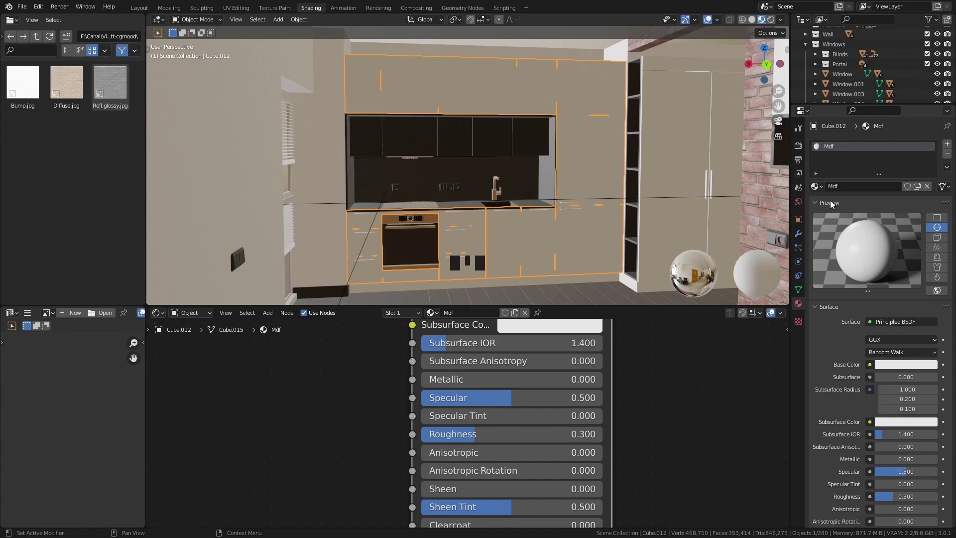
pyautogui.click(829, 202)
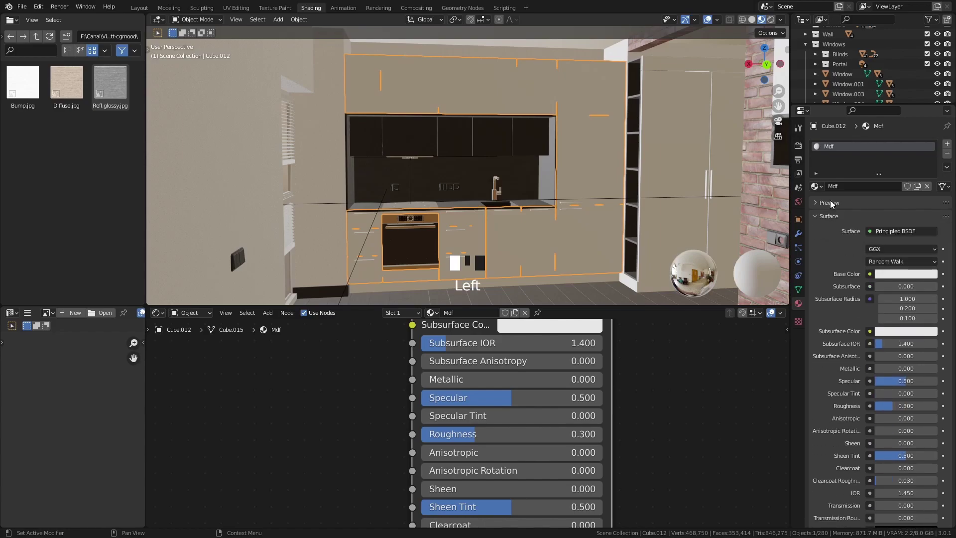
# Copy the Mdf material to the wardrobe doors and to the white units beside the brick walls.
pyautogui.moveTo(435, 258); pyautogui.dragTo(558, 215, button='middle')
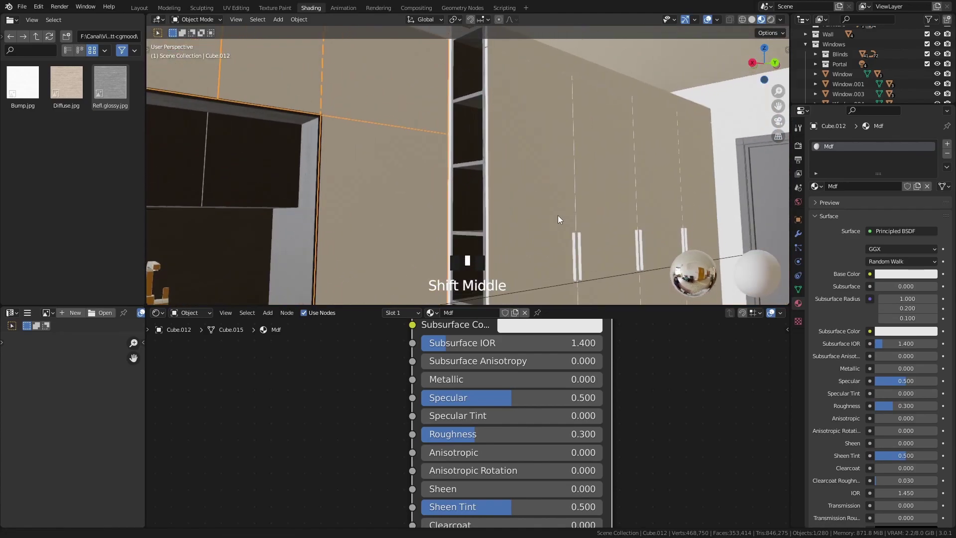
pyautogui.moveTo(817, 190); pyautogui.dragTo(672, 178)
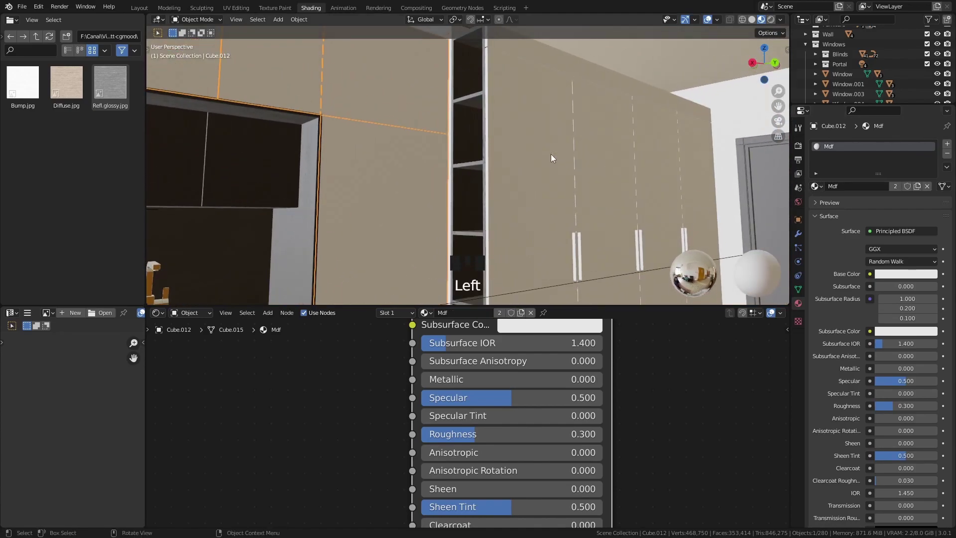
pyautogui.scroll(-2, 543, 164)
pyautogui.moveTo(583, 174); pyautogui.dragTo(626, 150, button='middle')
pyautogui.scroll(2, 584, 166)
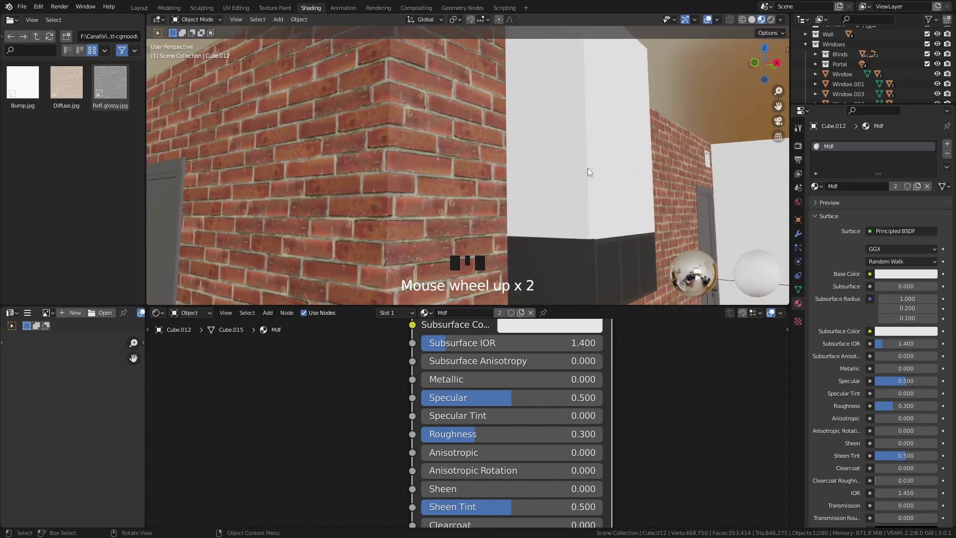
pyautogui.moveTo(813, 188); pyautogui.dragTo(556, 154)
pyautogui.moveTo(556, 153); pyautogui.dragTo(777, 181, button='middle')
pyautogui.moveTo(815, 186); pyautogui.dragTo(631, 161)
pyautogui.moveTo(620, 204); pyautogui.dragTo(562, 245, button='middle')
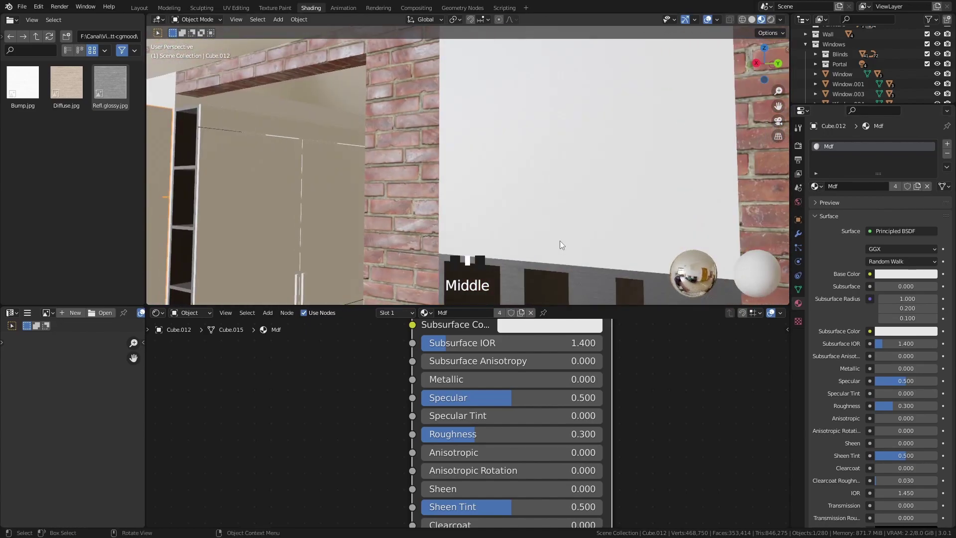
# Add a second material slot to the wardrobe doors and select the two middle doors in Edit Mode.
pyautogui.moveTo(288, 228); pyautogui.dragTo(348, 234, button='middle')
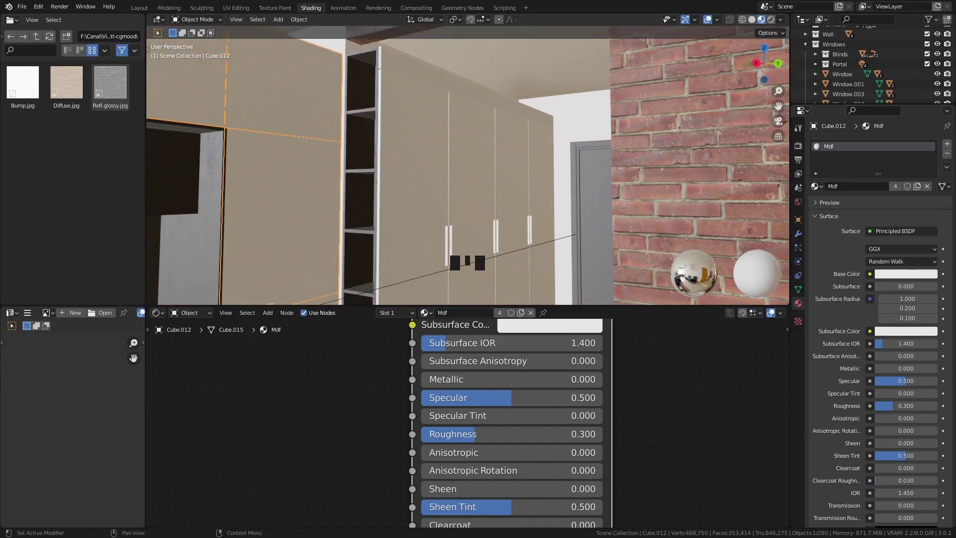
pyautogui.click(441, 169)
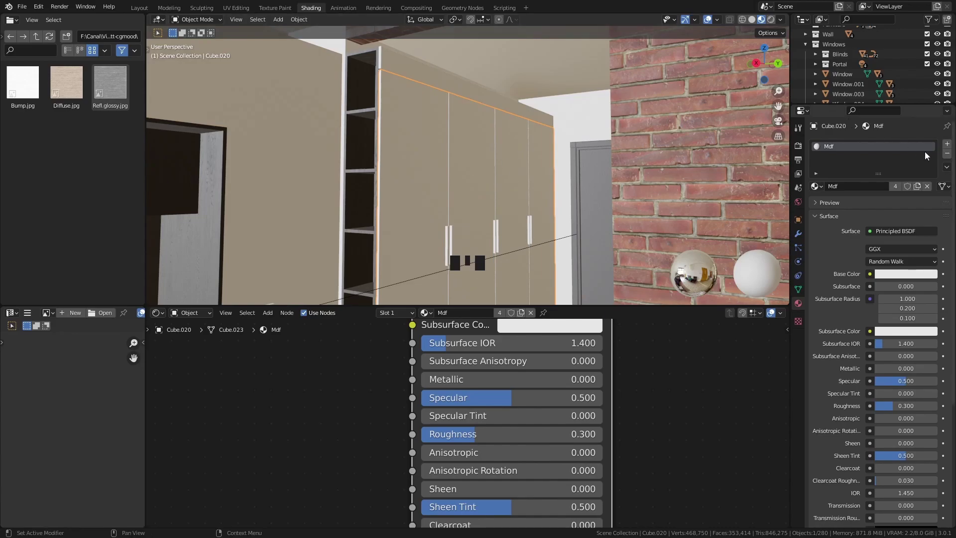
pyautogui.click(947, 144)
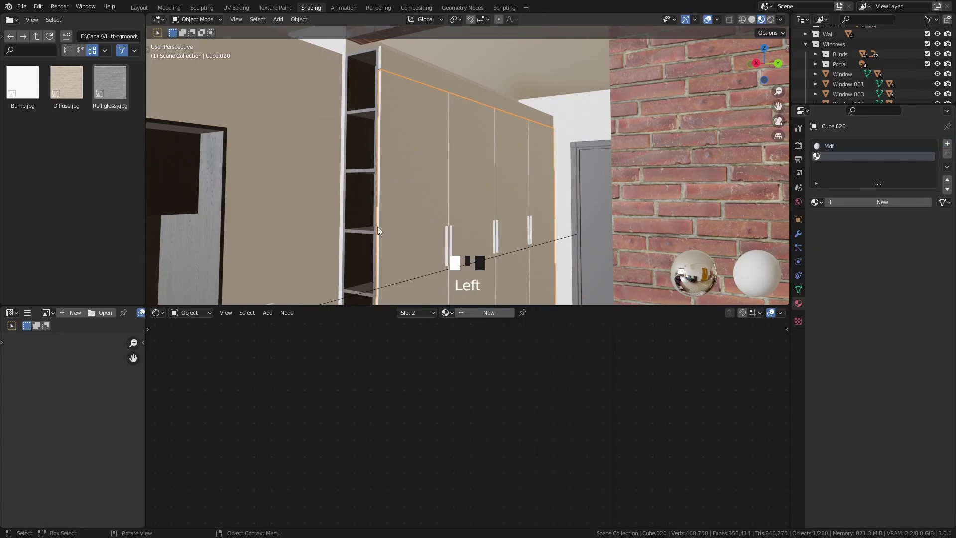
pyautogui.press('Tab')
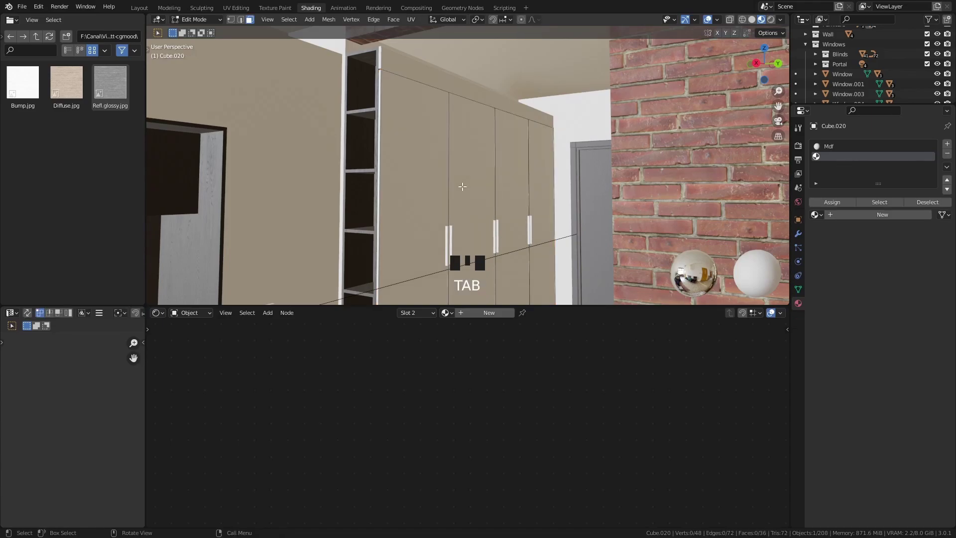
pyautogui.press('l')
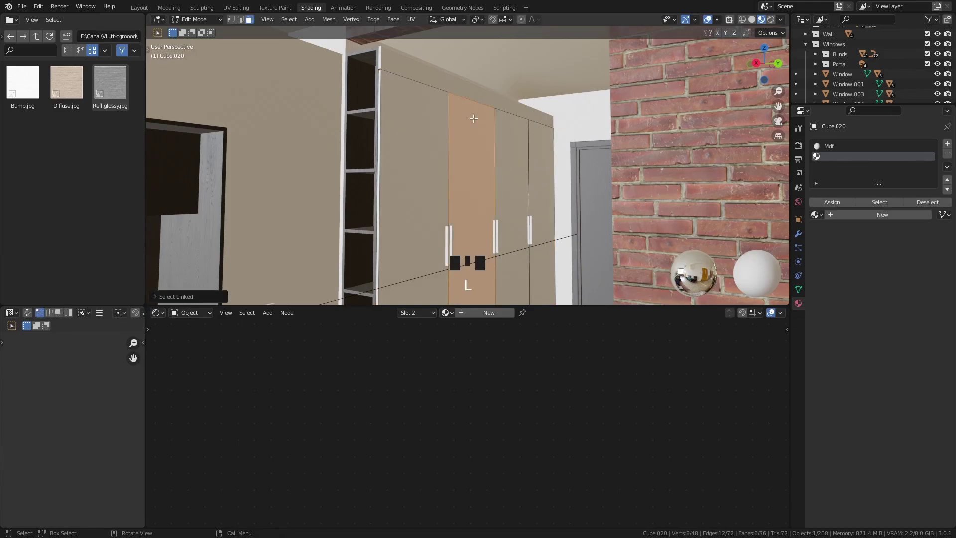
pyautogui.press('l')
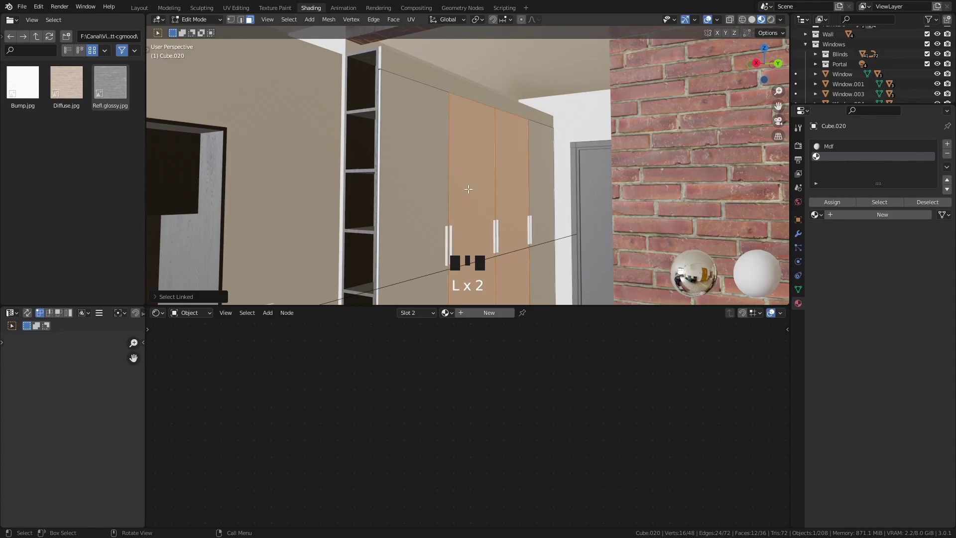
# Examine the selected wardrobe doors in wireframe from the top view to check their position against the surrounding structure.
pyautogui.moveTo(479, 157); pyautogui.dragTo(570, 201, button='middle')
pyautogui.scroll(6, 512, 222)
pyautogui.press('z')
pyautogui.click(439, 185)
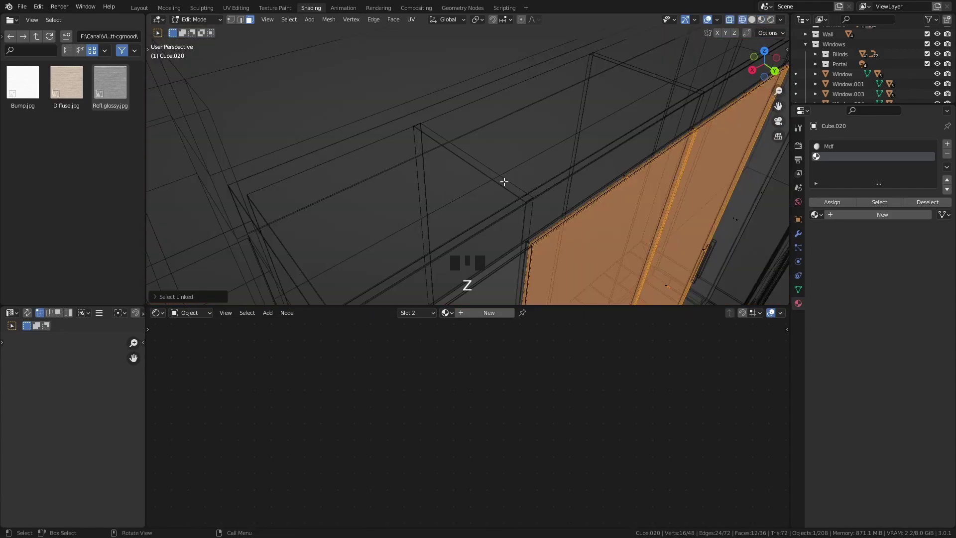
pyautogui.press('KP_7')
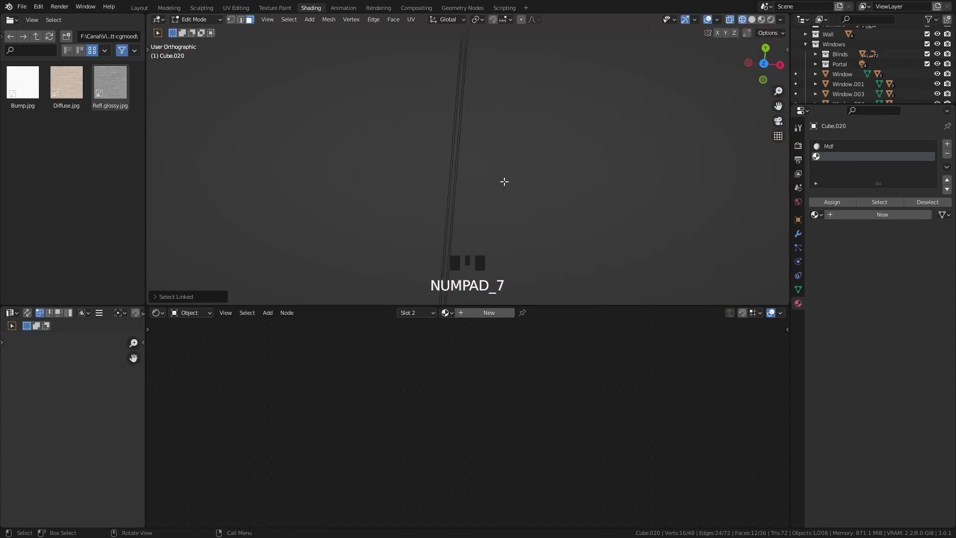
pyautogui.scroll(-5, 505, 182)
pyautogui.keyDown('shift'); pyautogui.moveTo(506, 181); pyautogui.dragTo(452, 207, button='middle'); pyautogui.keyUp('shift')
pyautogui.scroll(9, 558, 198)
pyautogui.scroll(2, 628, 199)
pyautogui.scroll(2, 627, 198)
pyautogui.keyDown('shift'); pyautogui.moveTo(627, 198); pyautogui.dragTo(557, 214, button='middle'); pyautogui.keyUp('shift')
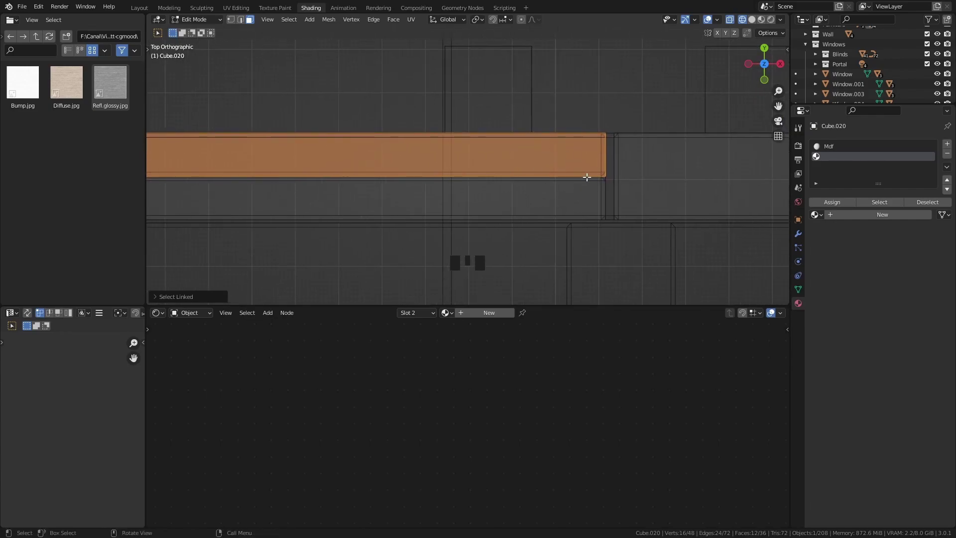
pyautogui.scroll(-13, 573, 165)
pyautogui.moveTo(568, 165)
pyautogui.mouseDown(button='middle')
pyautogui.moveTo(384, 118)
pyautogui.moveTo(466, 97)
pyautogui.mouseUp(button='middle')
pyautogui.press('z')
pyautogui.click(521, 97)
pyautogui.scroll(-7, 510, 119)
pyautogui.moveTo(509, 120)
pyautogui.keyDown('shift'); pyautogui.mouseDown(button='middle')
pyautogui.moveTo(449, 198)
pyautogui.moveTo(468, 187)
pyautogui.mouseUp(button='middle'); pyautogui.keyUp('shift')
pyautogui.press('z')
pyautogui.click(510, 145)
pyautogui.scroll(4, 450, 195)
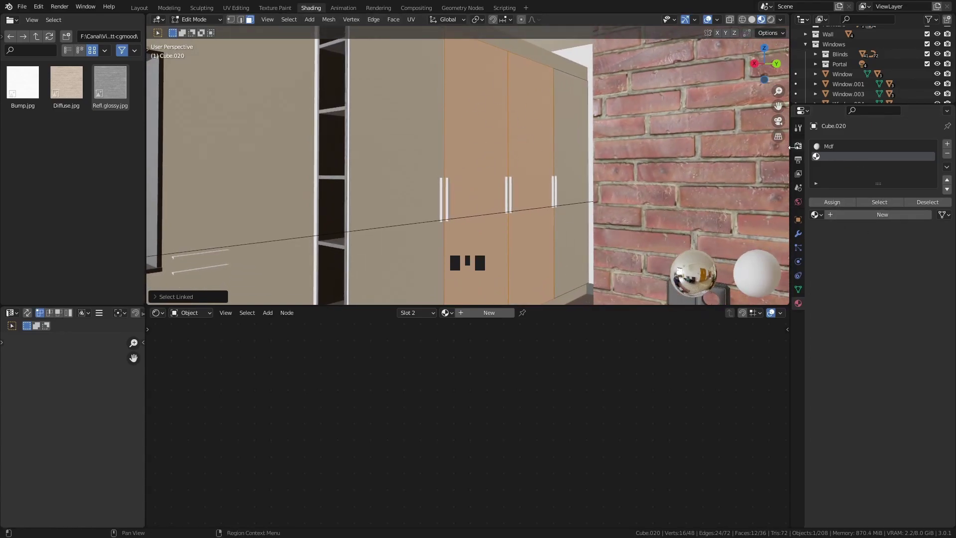
# Assign the empty second slot to the two selected wardrobe doors and create a new material in it.
pyautogui.click(828, 202)
pyautogui.click(870, 215)
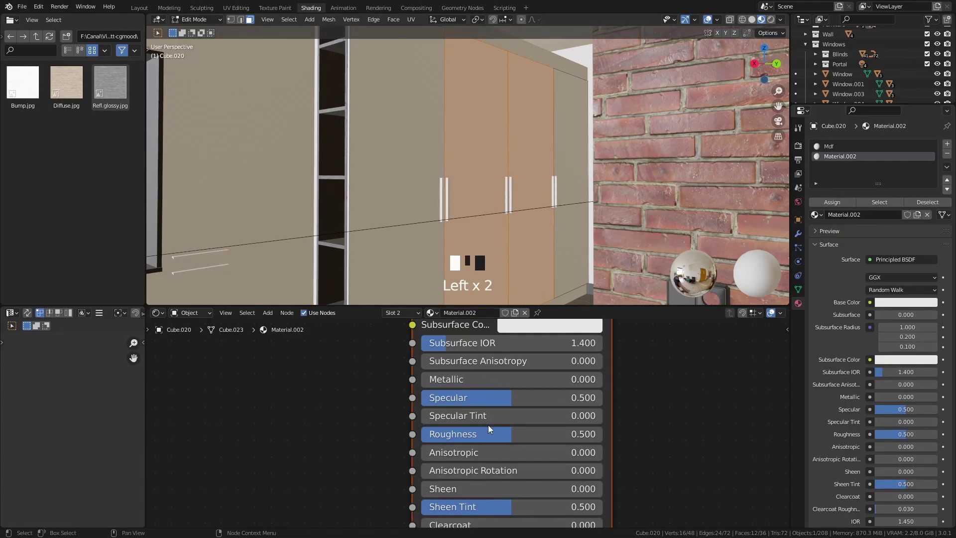
# Make the middle wardrobe doors' new material a mirror with Metallic 1.000, Roughness 0.000 and a pure white base color, and leave Edit Mode.
pyautogui.scroll(-12, 485, 421)
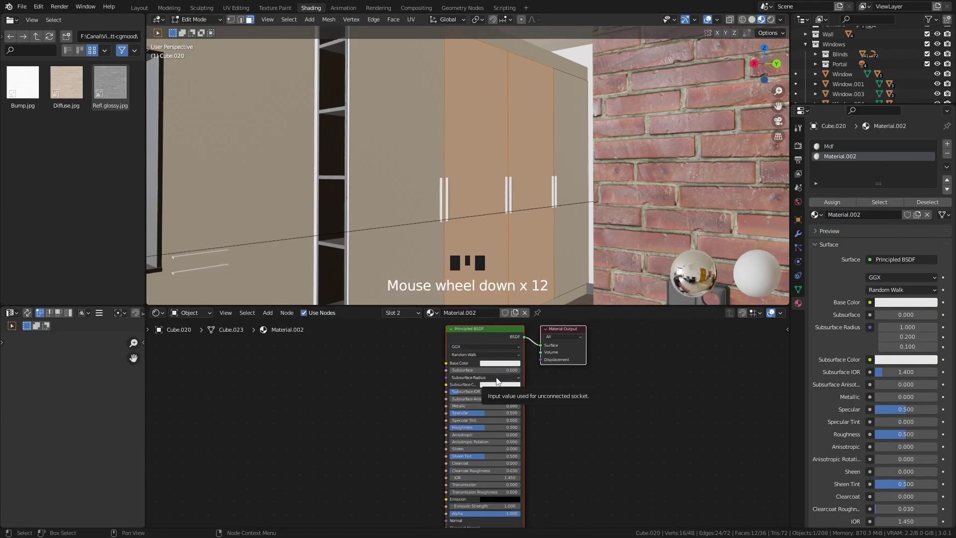
pyautogui.scroll(6, 476, 401)
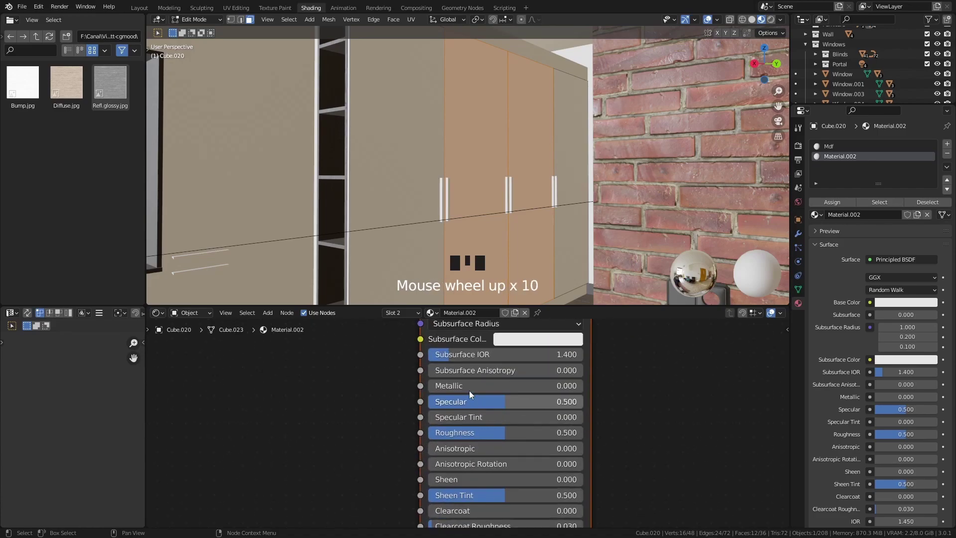
pyautogui.moveTo(445, 384); pyautogui.dragTo(584, 386)
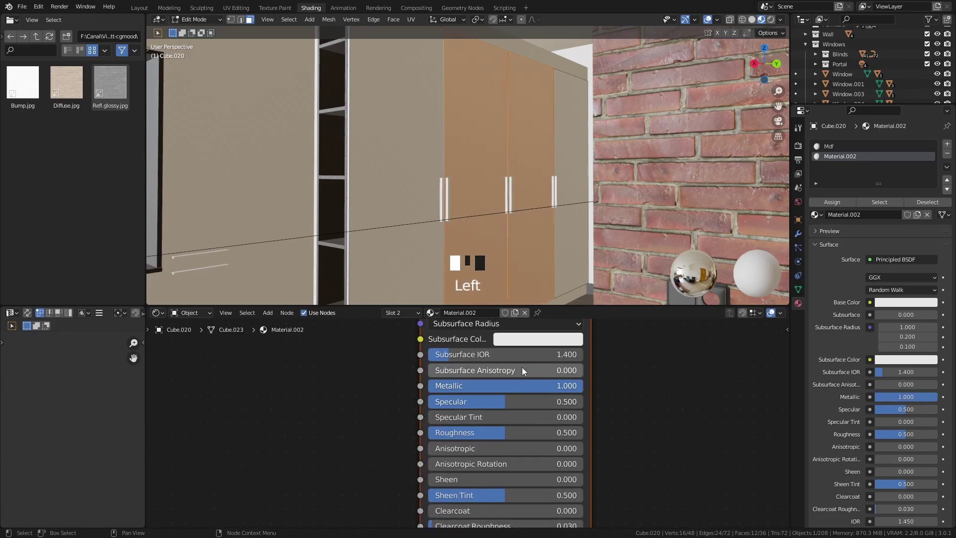
pyautogui.moveTo(548, 433); pyautogui.dragTo(433, 433)
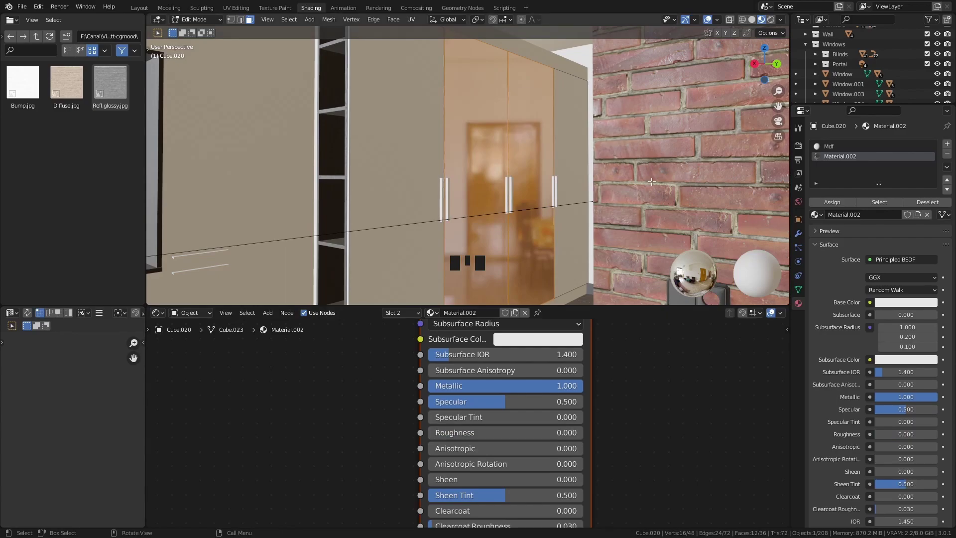
pyautogui.moveTo(536, 392); pyautogui.dragTo(551, 409, button='middle')
pyautogui.click(551, 409)
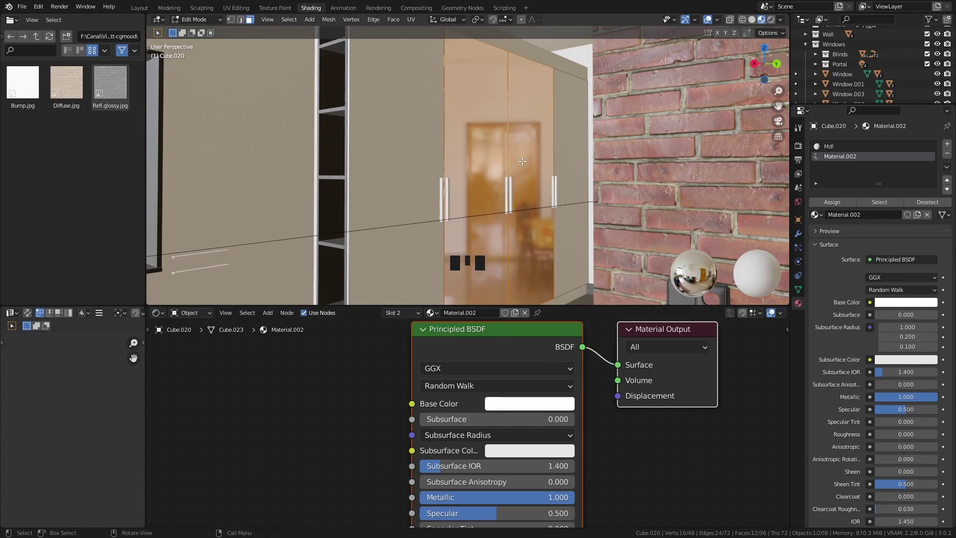
pyautogui.press('Tab')
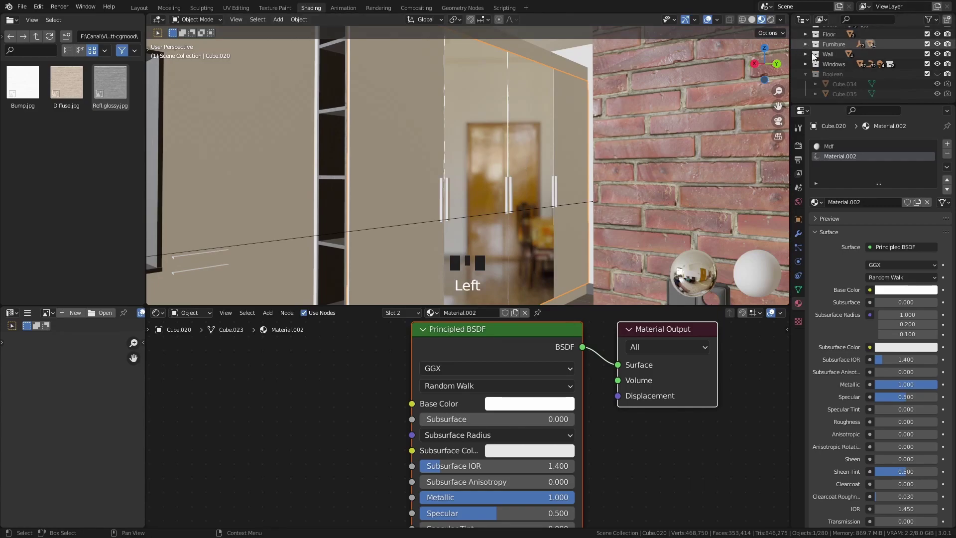
# Unhide Cube.002 and Plane.001 in the Ceiling collection and select the ceiling object Cube.002.
pyautogui.scroll(5, 923, 81)
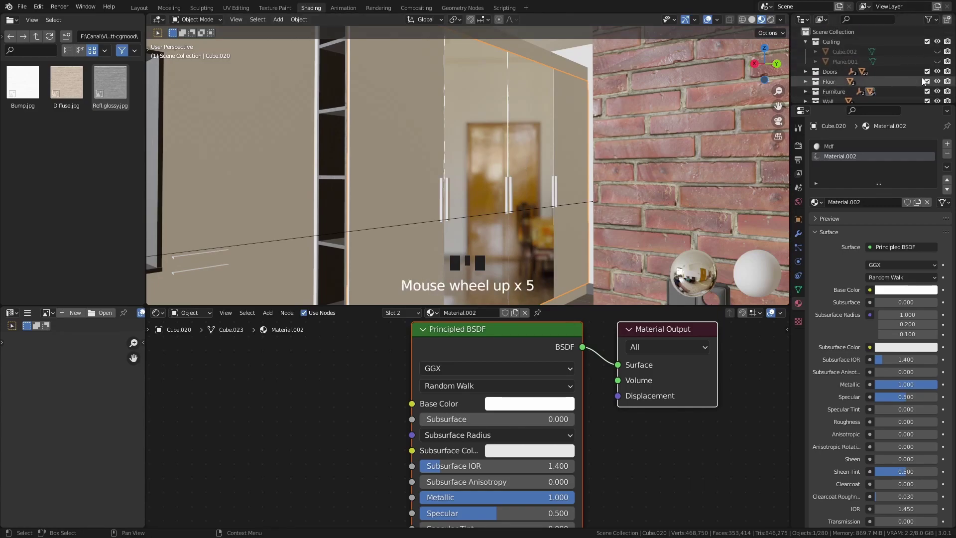
pyautogui.click(937, 51)
pyautogui.click(937, 61)
pyautogui.moveTo(622, 107); pyautogui.dragTo(509, 132, button='middle')
pyautogui.scroll(2, 554, 151)
pyautogui.click(510, 132)
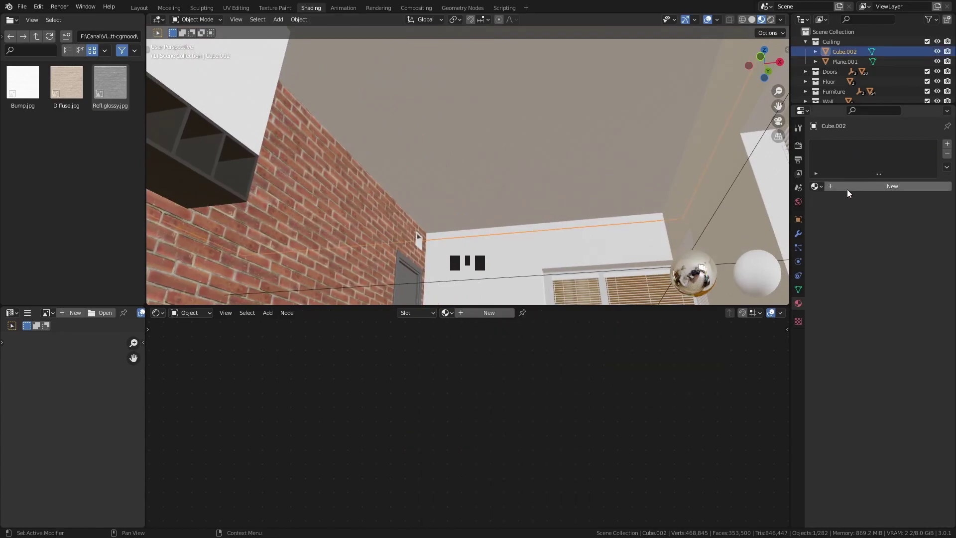
# Create a new material for the ceiling and set its Roughness to 0.4.
pyautogui.click(858, 186)
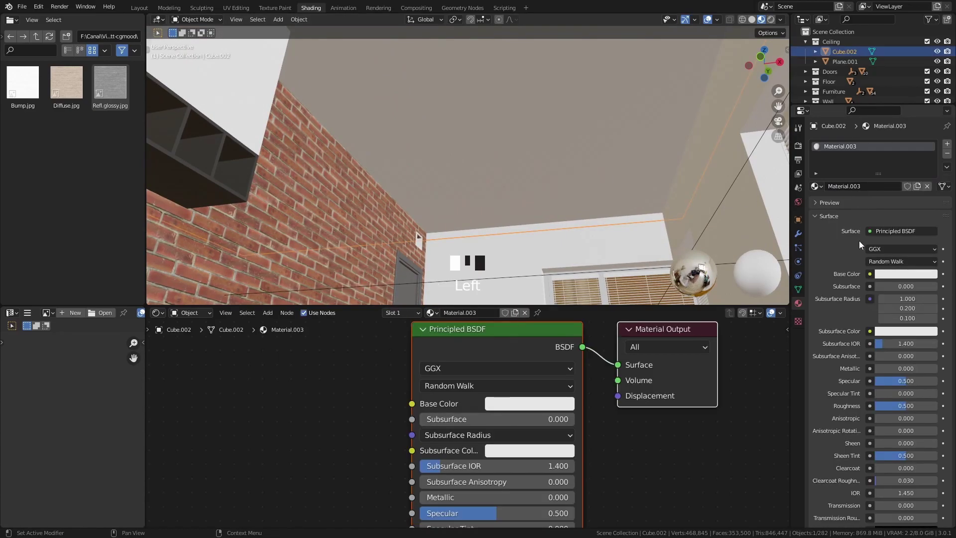
pyautogui.press('Home')
pyautogui.scroll(6, 503, 434)
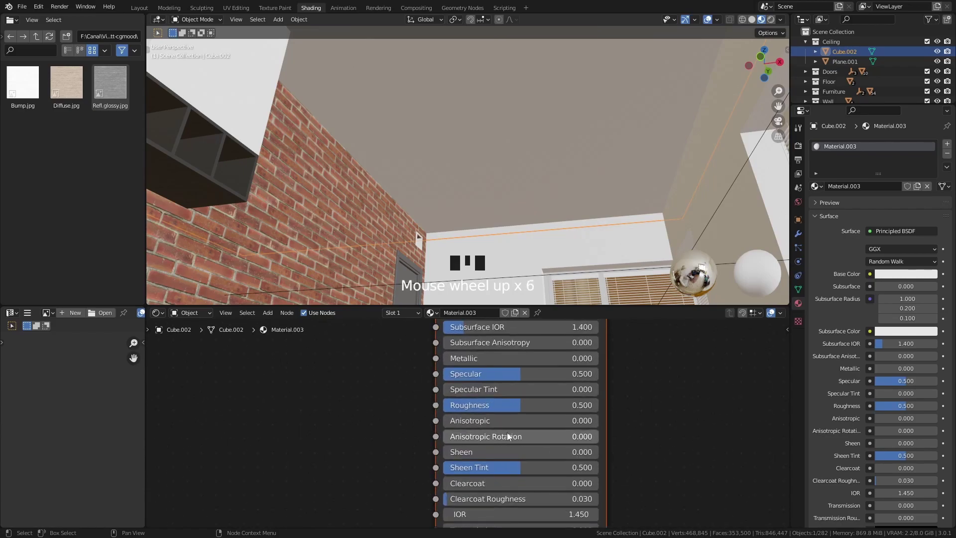
pyautogui.click(533, 405)
pyautogui.write('0.')
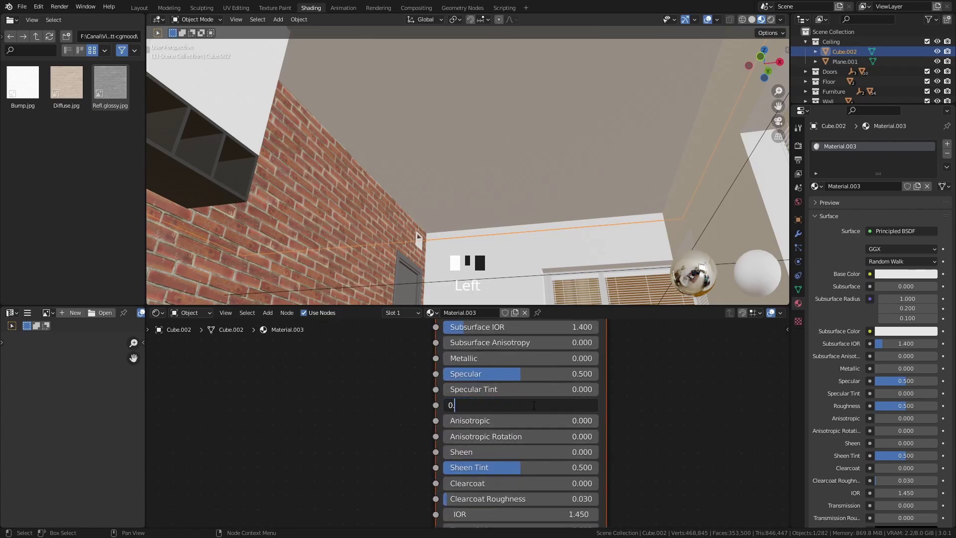
pyautogui.write('4')
pyautogui.press('Return')
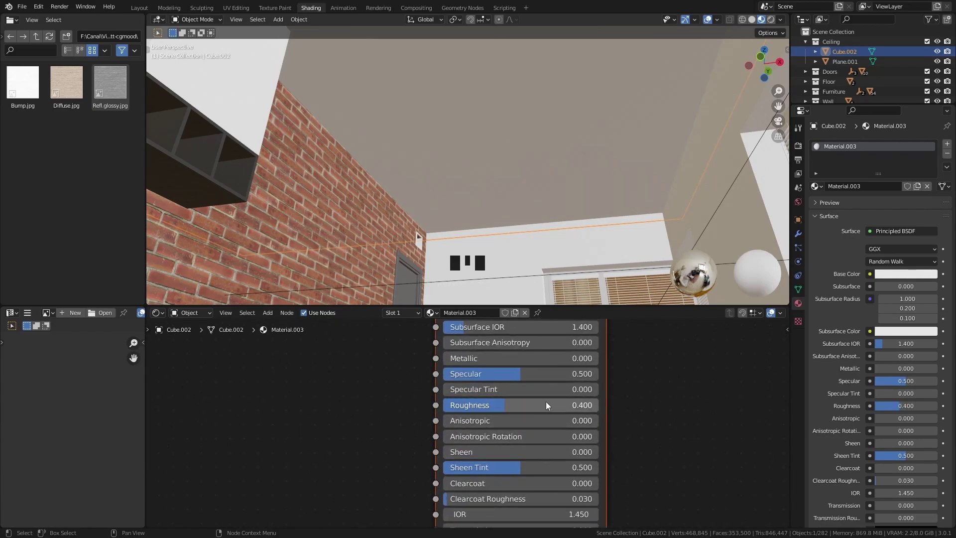
# Add a second material slot to the ceiling and assign it to the selected ceiling face of the brick-walled room in Edit Mode.
pyautogui.click(946, 145)
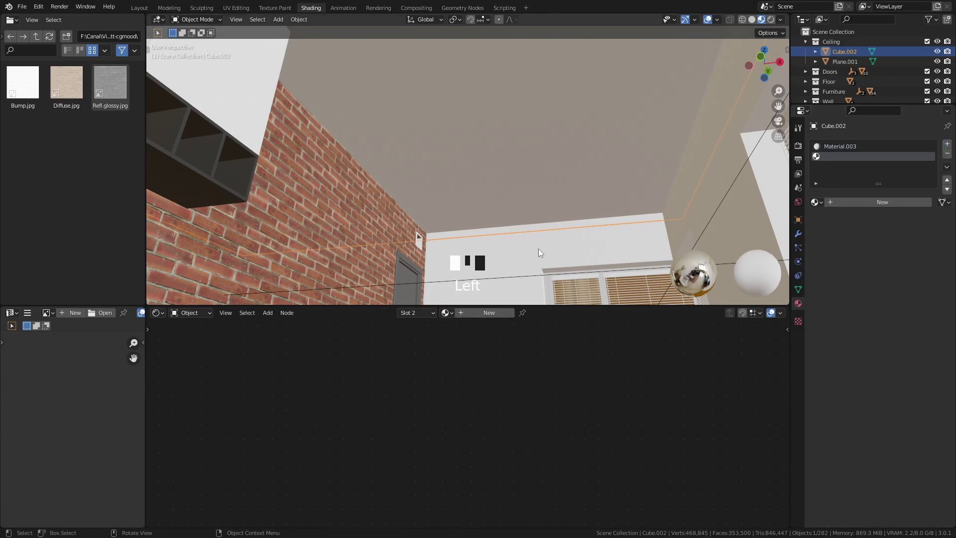
pyautogui.press('Tab')
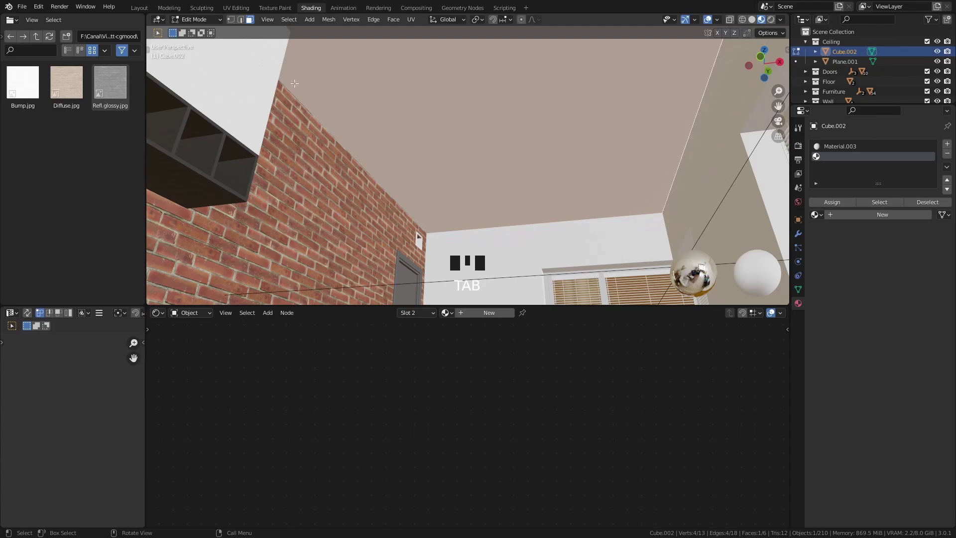
pyautogui.click(584, 161)
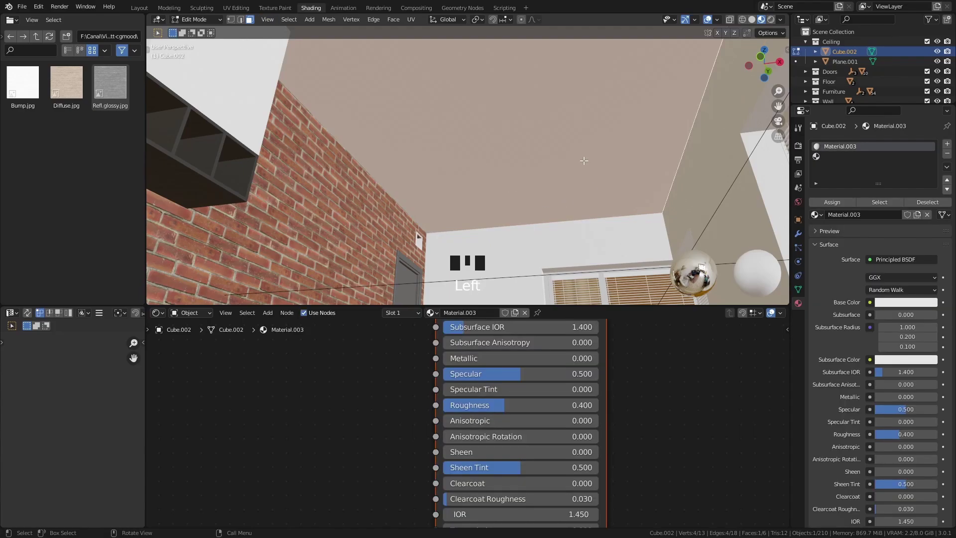
pyautogui.moveTo(583, 162); pyautogui.dragTo(467, 98, button='middle')
pyautogui.scroll(-6, 586, 171)
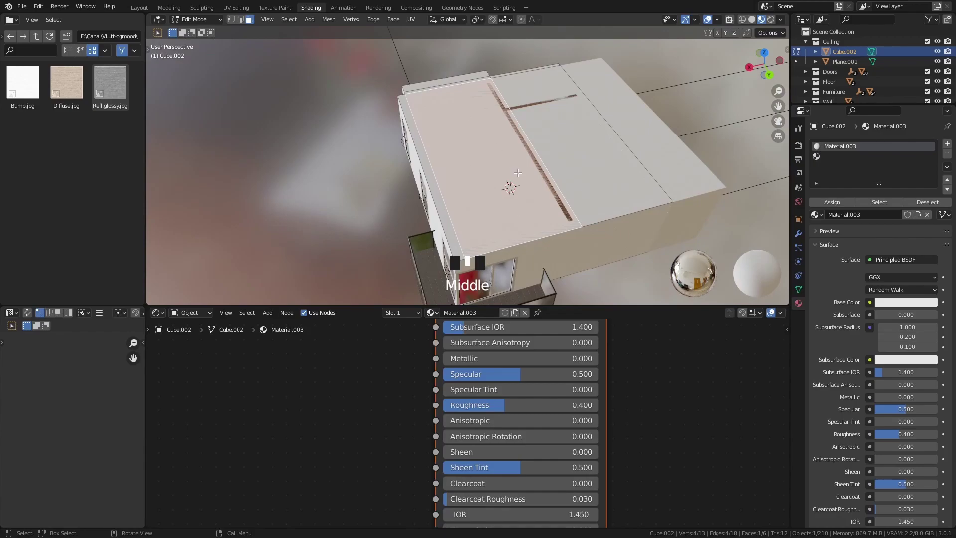
pyautogui.scroll(2, 515, 172)
pyautogui.scroll(7, 610, 172)
pyautogui.moveTo(610, 172); pyautogui.dragTo(622, 149, button='middle')
pyautogui.scroll(4, 677, 189)
pyautogui.click(822, 156)
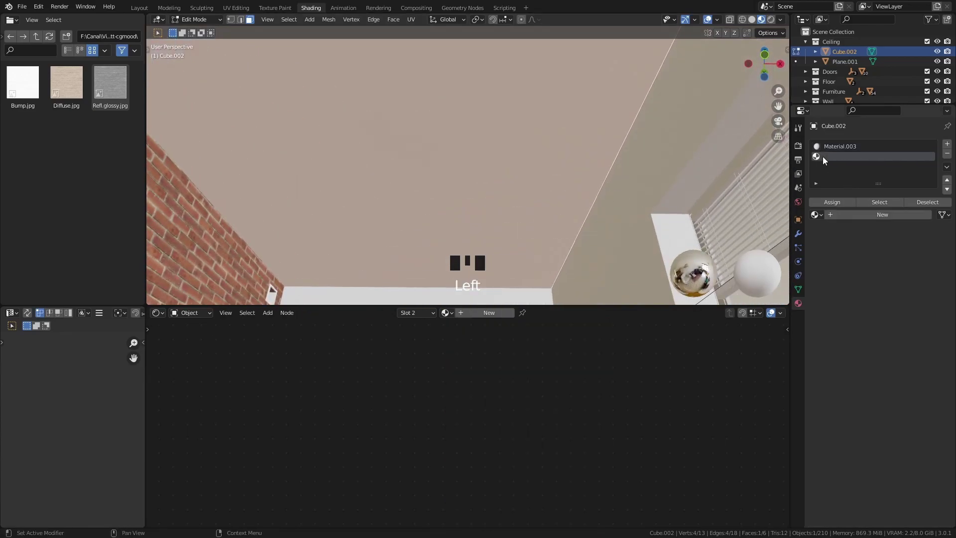
pyautogui.click(832, 202)
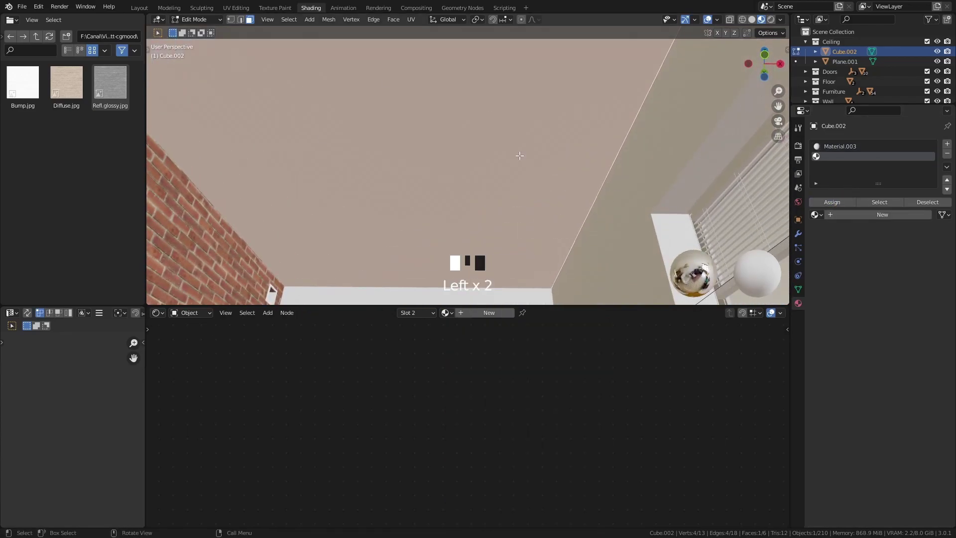
# Select individual ceiling faces from outside the building to check which material slot each one uses.
pyautogui.scroll(-2, 484, 139)
pyautogui.scroll(1, 483, 139)
pyautogui.scroll(-13, 430, 113)
pyautogui.click(430, 114)
pyautogui.click(431, 114)
pyautogui.moveTo(431, 114); pyautogui.dragTo(425, 124, button='middle')
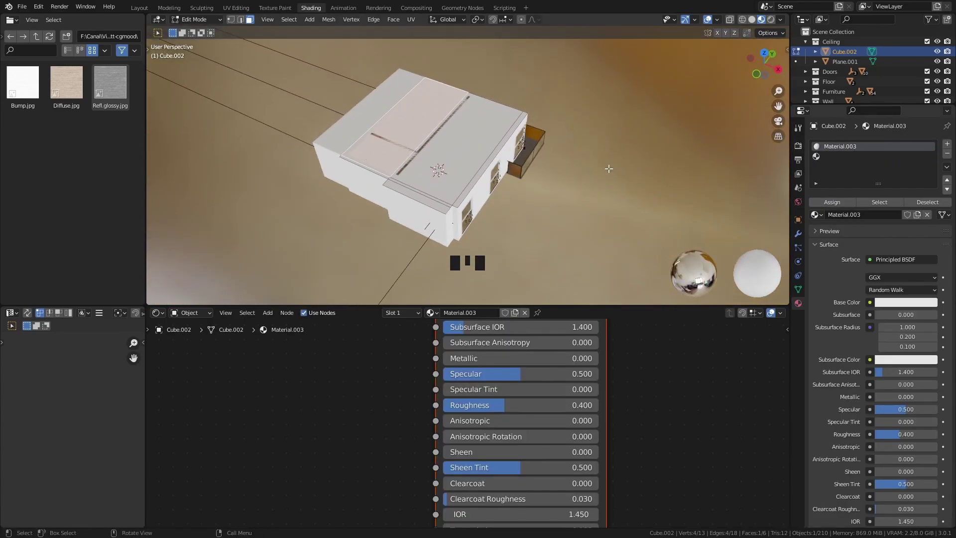
pyautogui.click(436, 154)
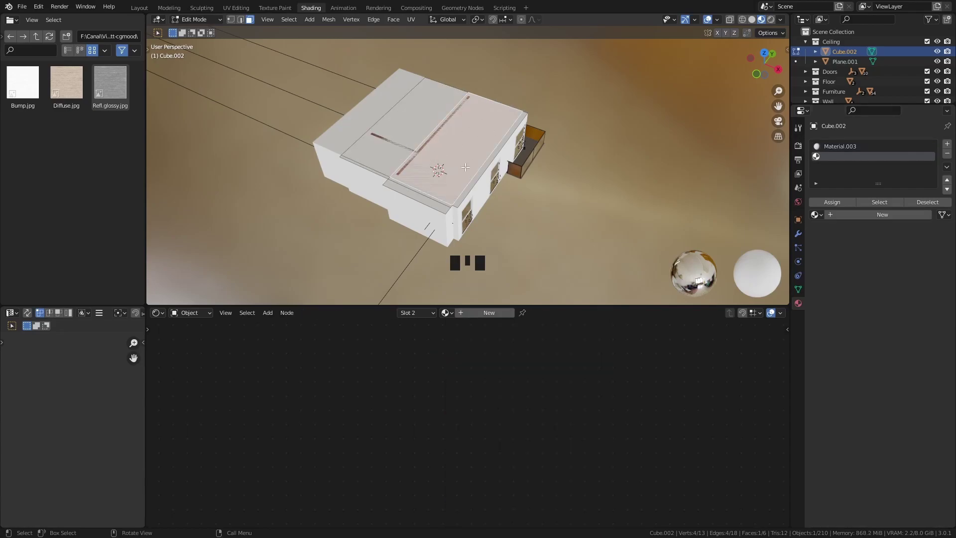
# Assign the empty second slot to the ceiling's narrow outer face along the window wall.
pyautogui.scroll(5, 573, 149)
pyautogui.moveTo(572, 149); pyautogui.dragTo(536, 159, button='middle')
pyautogui.scroll(-2, 542, 155)
pyautogui.click(496, 139)
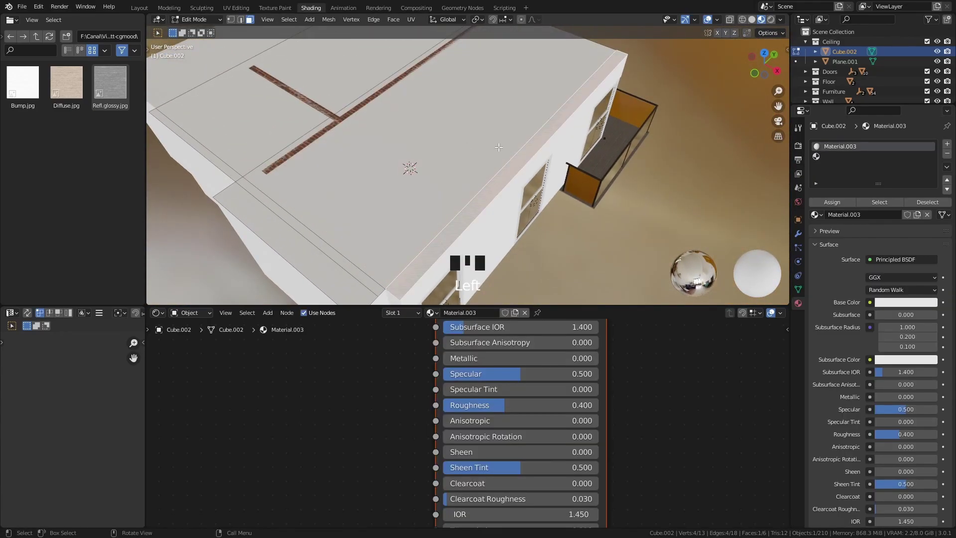
pyautogui.click(826, 158)
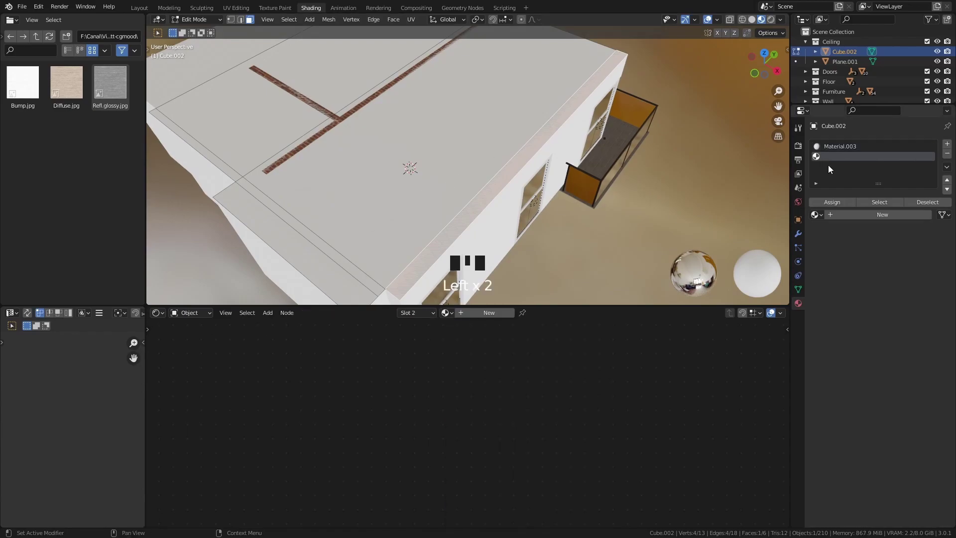
pyautogui.click(833, 202)
# Create a new material in the ceiling's second slot and bring its whole node tree into view.
pyautogui.scroll(7, 538, 159)
pyautogui.moveTo(538, 160)
pyautogui.mouseDown(button='middle')
pyautogui.moveTo(528, 164)
pyautogui.moveTo(532, 149)
pyautogui.mouseUp(button='middle')
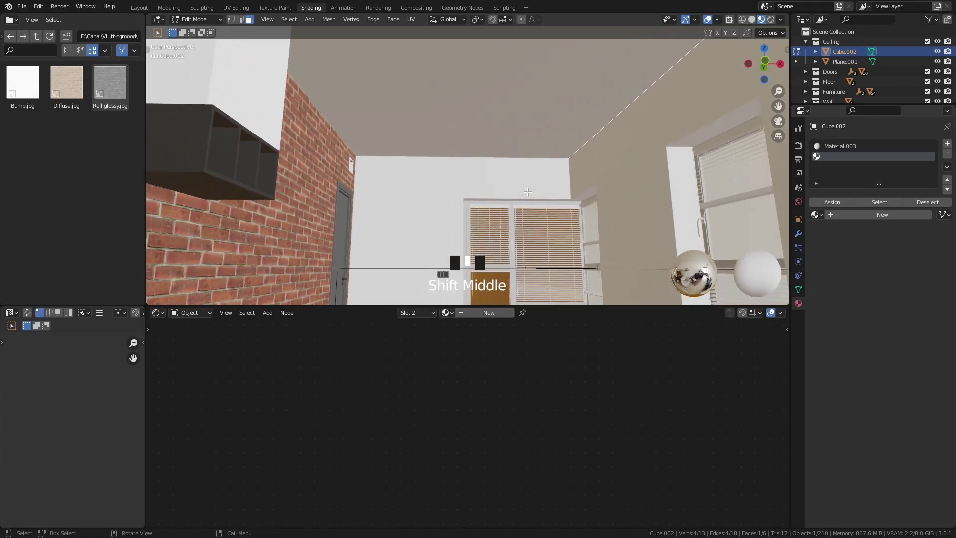
pyautogui.click(856, 215)
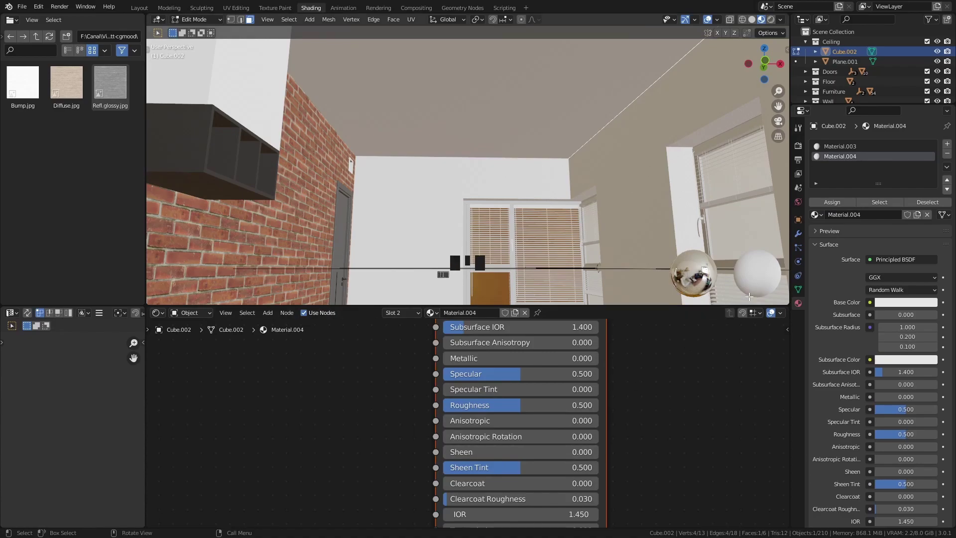
pyautogui.scroll(-10, 497, 437)
pyautogui.moveTo(482, 402); pyautogui.dragTo(495, 425, button='middle')
pyautogui.scroll(-5, 495, 425)
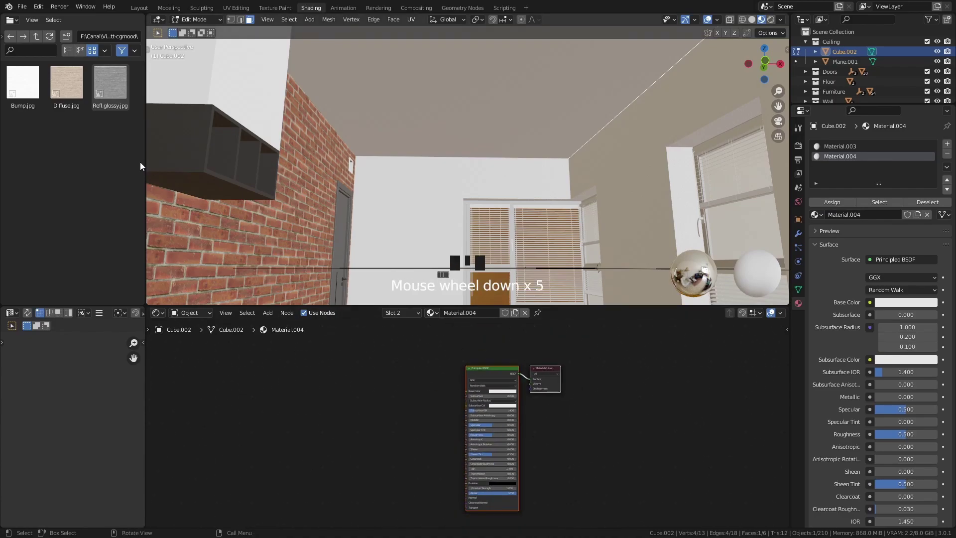
# Open the smooth concrete texture folder in the file browser and copy its path.
pyautogui.click(37, 37)
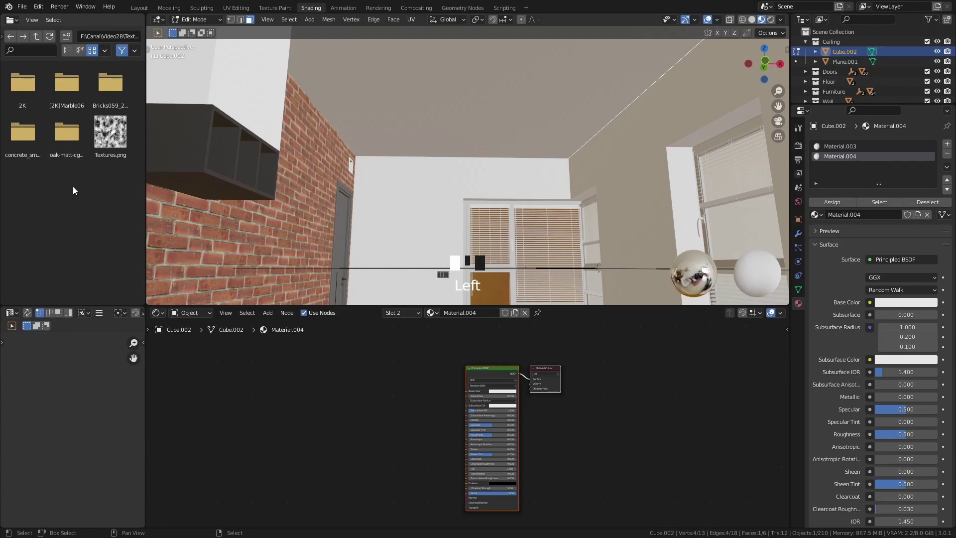
pyautogui.doubleClick(22, 141)
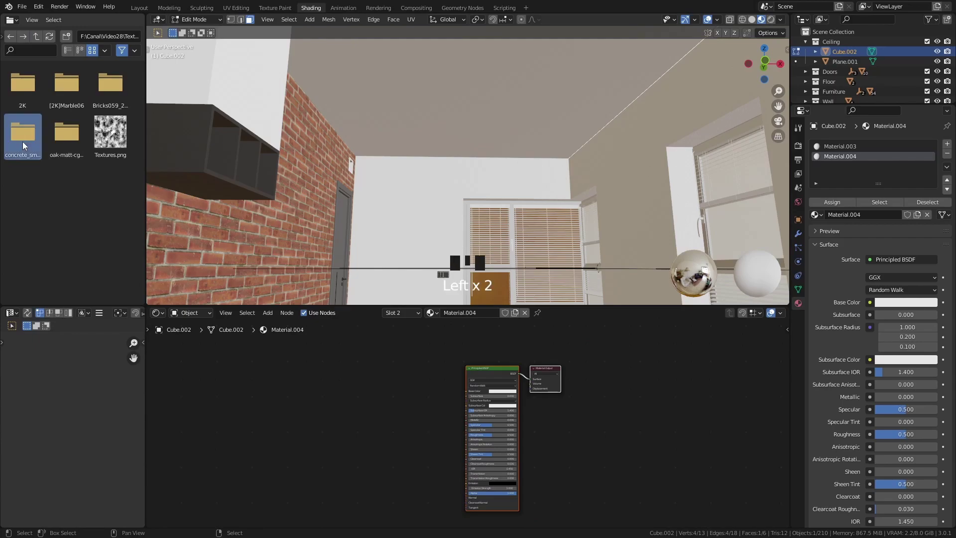
pyautogui.doubleClick(22, 141)
pyautogui.click(102, 37)
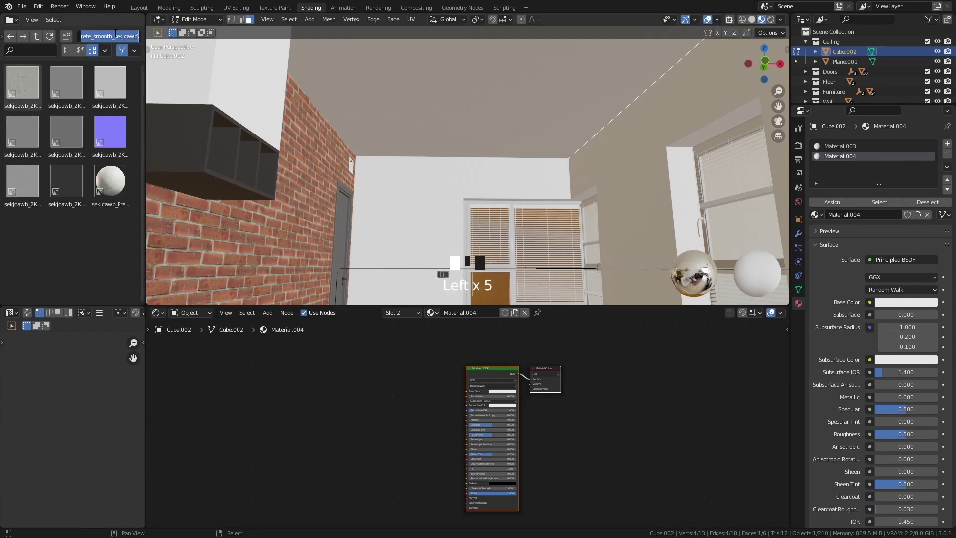
# Load the Albedo, Bump and Normal maps from the concrete_smooth_sekjcawb folder onto the ceiling material's Principled BSDF with Principled Texture Setup.
pyautogui.click(364, 374)
pyautogui.click(500, 372)
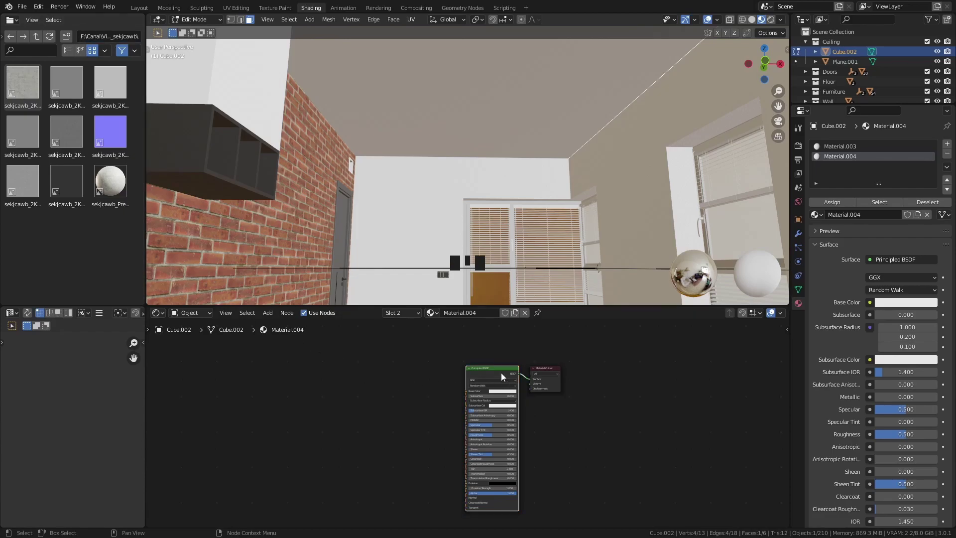
pyautogui.hotkey('ctrl', 'shift', 't')
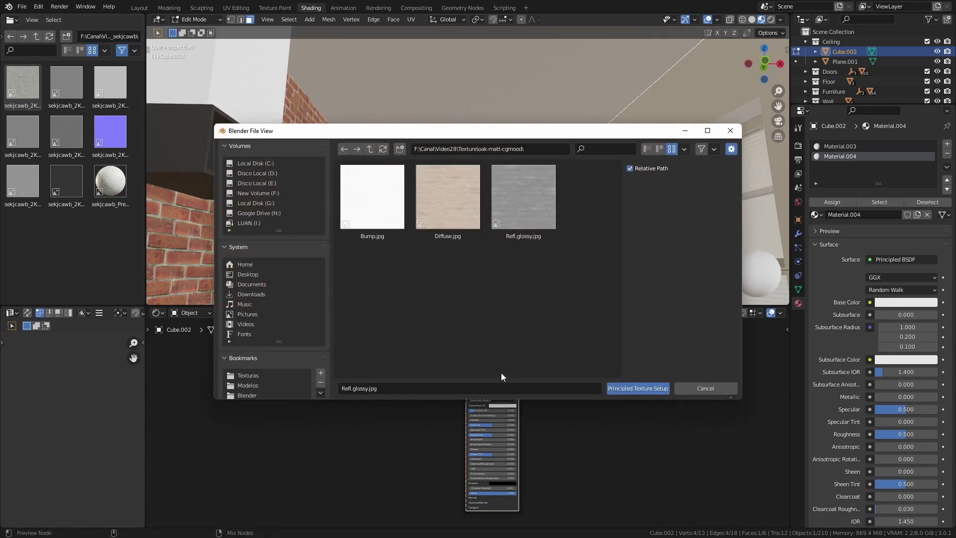
pyautogui.click(536, 148)
pyautogui.write('F:\\Canal\\Video28\\Texture\\concrete_smooth_sekjcawb\\')
pyautogui.press('Return')
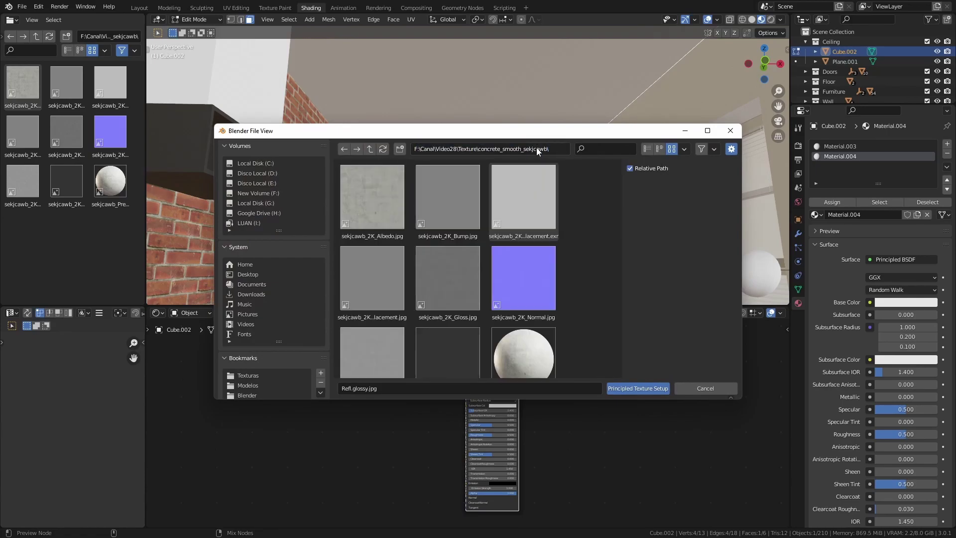
pyautogui.doubleClick(569, 132)
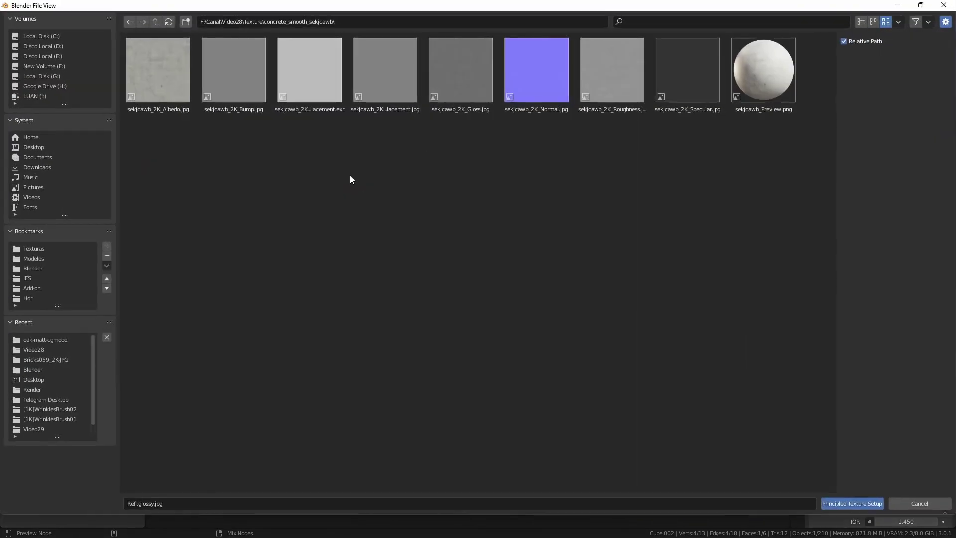
pyautogui.click(169, 93)
pyautogui.keyDown('shift'); pyautogui.click(226, 88); pyautogui.keyUp('shift')
pyautogui.keyDown('shift'); pyautogui.click(536, 78); pyautogui.keyUp('shift')
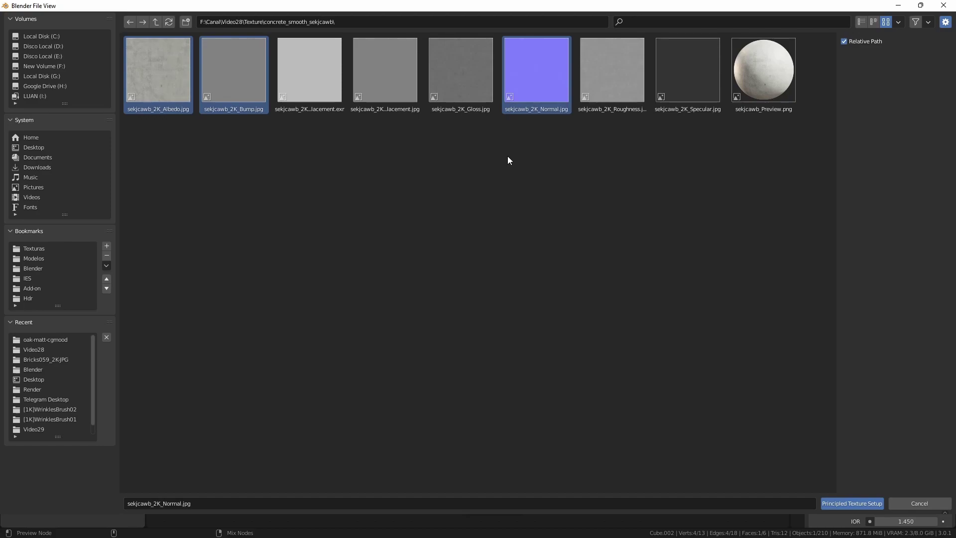
pyautogui.click(852, 503)
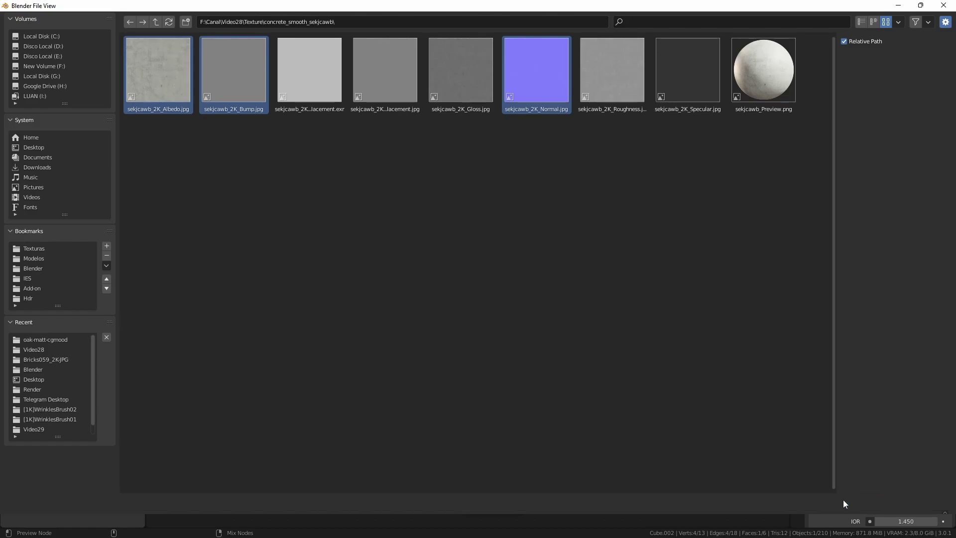
pyautogui.moveTo(402, 460); pyautogui.dragTo(478, 428, button='middle')
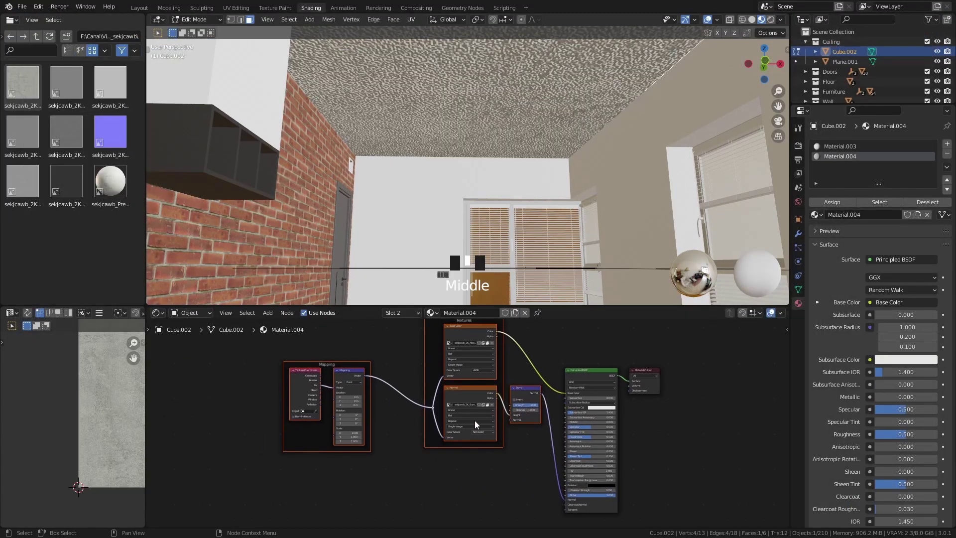
# Add the sekjcawb_2K_Normal.jpg image below the bump texture node and feed it with the shared mapping vector.
pyautogui.scroll(6, 530, 429)
pyautogui.scroll(4, 480, 390)
pyautogui.click(479, 384)
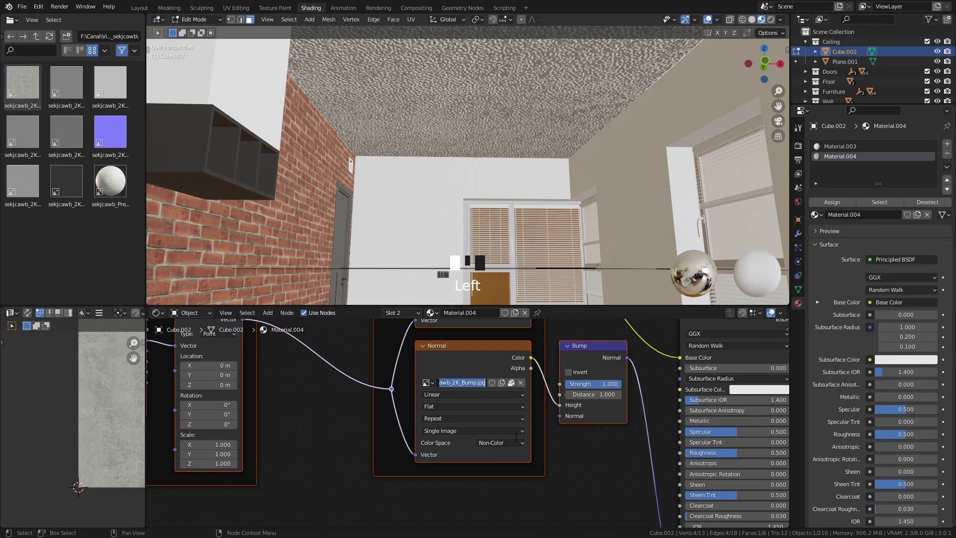
pyautogui.moveTo(110, 132); pyautogui.dragTo(399, 500)
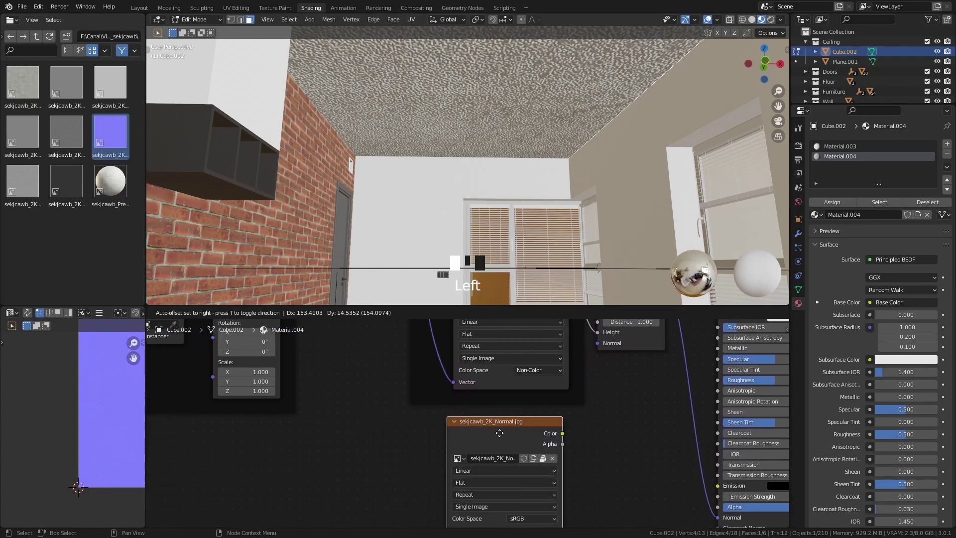
pyautogui.click(501, 426)
pyautogui.scroll(-5, 502, 425)
pyautogui.moveTo(439, 354); pyautogui.dragTo(458, 493)
pyautogui.scroll(5, 569, 453)
pyautogui.scroll(-16, 504, 458)
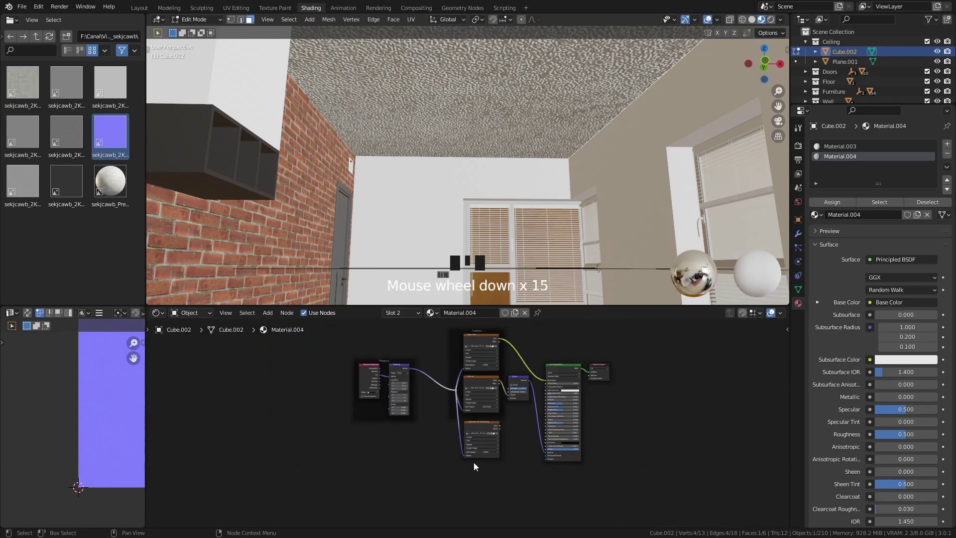
# Include the normal image in the Textures frame and move the Bump and Principled BSDF nodes farther from the textures.
pyautogui.moveTo(327, 482); pyautogui.dragTo(393, 387)
pyautogui.click(372, 465)
pyautogui.moveTo(373, 465)
pyautogui.mouseDown()
pyautogui.moveTo(372, 431)
pyautogui.moveTo(373, 465)
pyautogui.mouseUp()
pyautogui.moveTo(403, 429); pyautogui.dragTo(459, 430)
pyautogui.scroll(7, 453, 411)
# Add a Normal Map node beside the normal image and feed the image's Color into its Color input.
pyautogui.hotkey('shift', 'a')
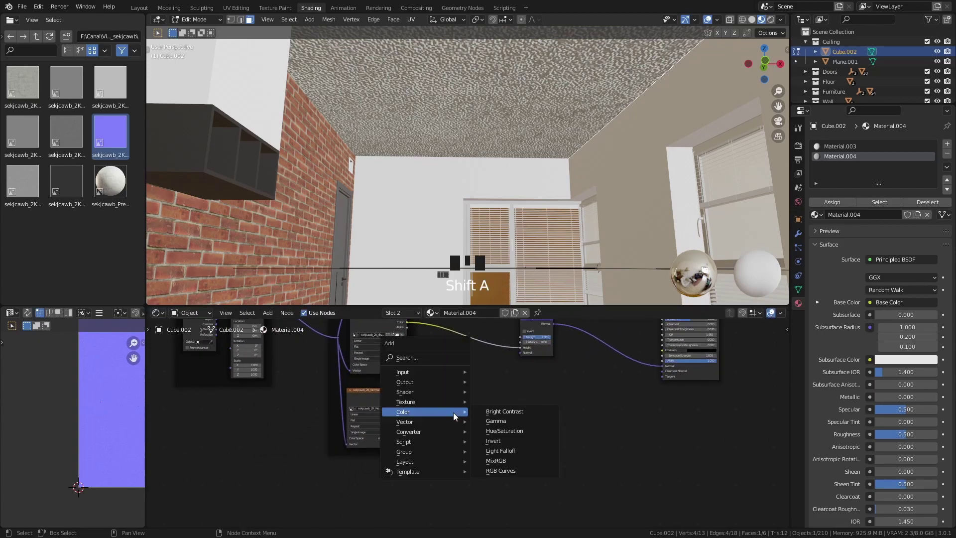
pyautogui.moveTo(441, 420)
pyautogui.click(513, 462)
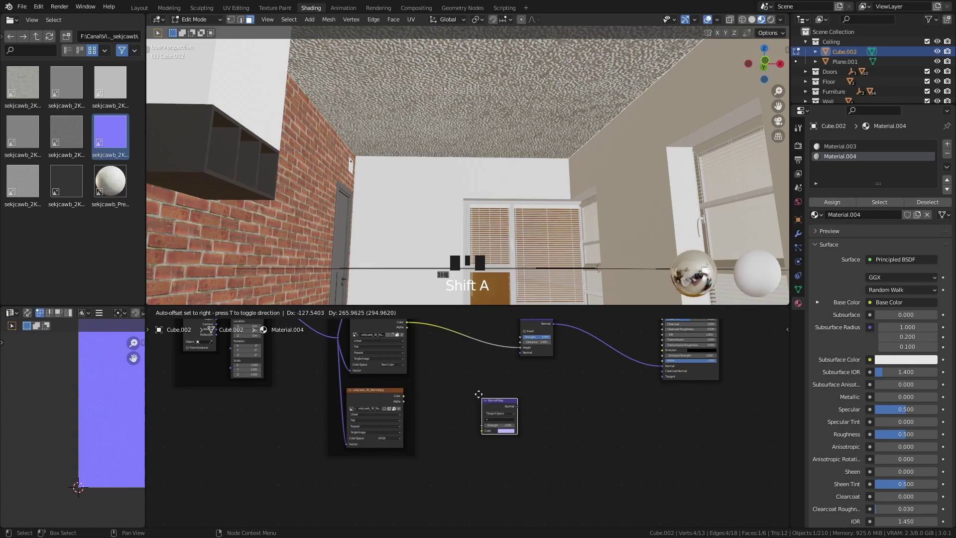
pyautogui.click(421, 387)
pyautogui.scroll(11, 388, 380)
pyautogui.moveTo(317, 359); pyautogui.dragTo(396, 395)
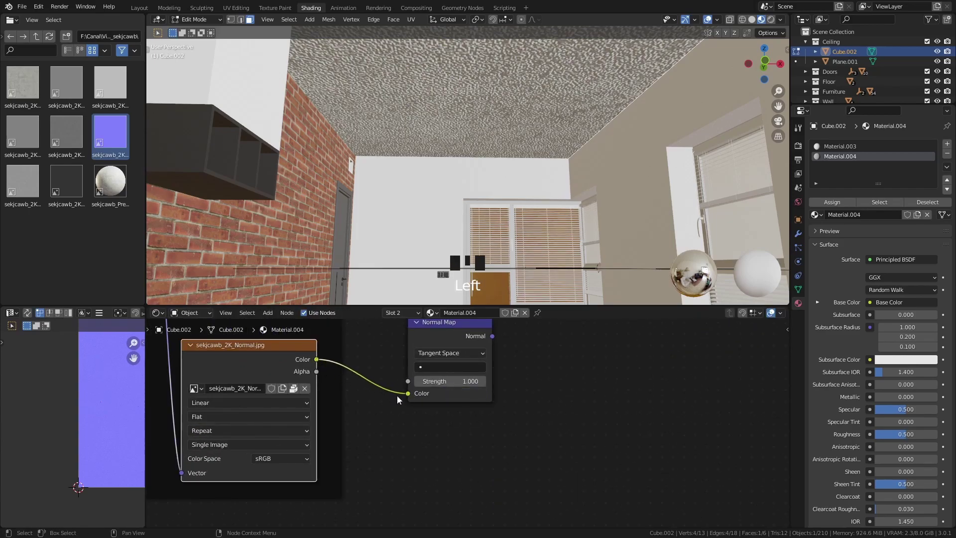
# Set the normal image's color space to Non-Color and connect the Normal Map output to the Bump node's Normal input.
pyautogui.click(288, 456)
pyautogui.click(288, 411)
pyautogui.scroll(-6, 549, 412)
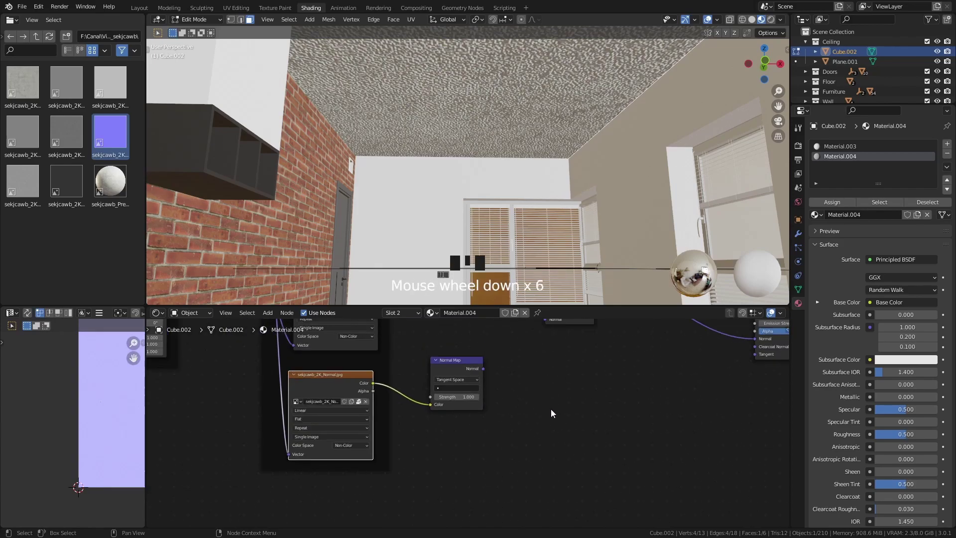
pyautogui.scroll(6, 470, 470)
pyautogui.moveTo(435, 452)
pyautogui.mouseDown()
pyautogui.moveTo(421, 453)
pyautogui.moveTo(541, 454)
pyautogui.moveTo(554, 378)
pyautogui.mouseUp()
# Set the Bump node's Strength to 0.1.
pyautogui.moveTo(606, 388); pyautogui.dragTo(604, 440, button='middle')
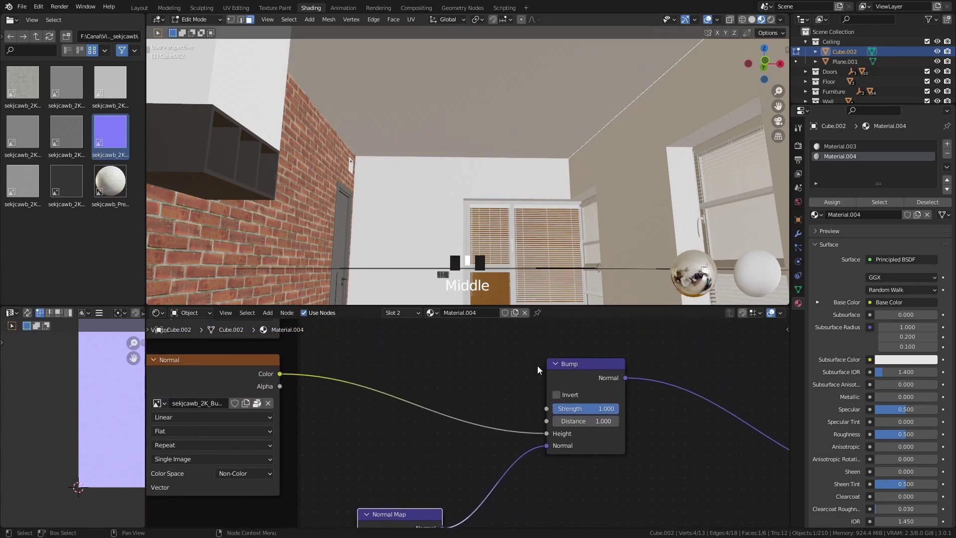
pyautogui.scroll(-6, 570, 366)
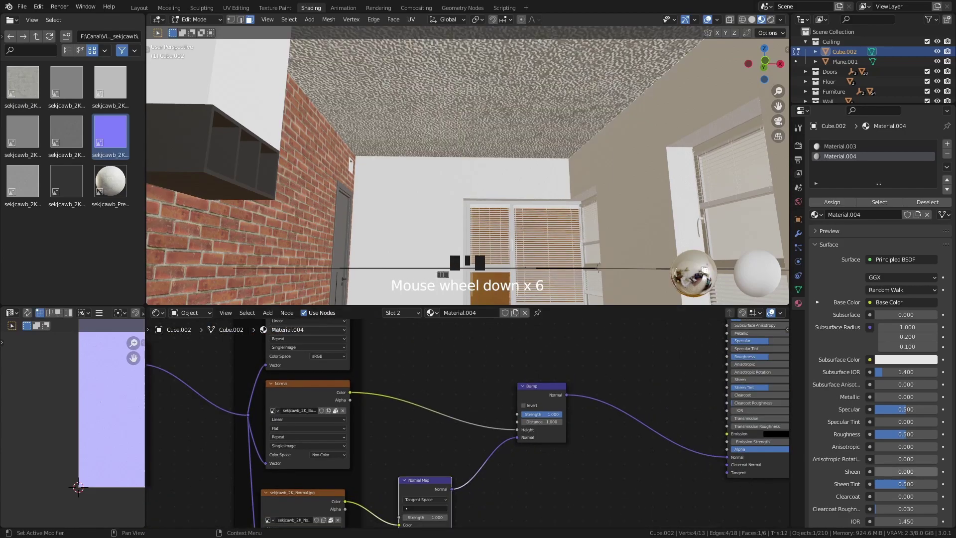
pyautogui.click(548, 414)
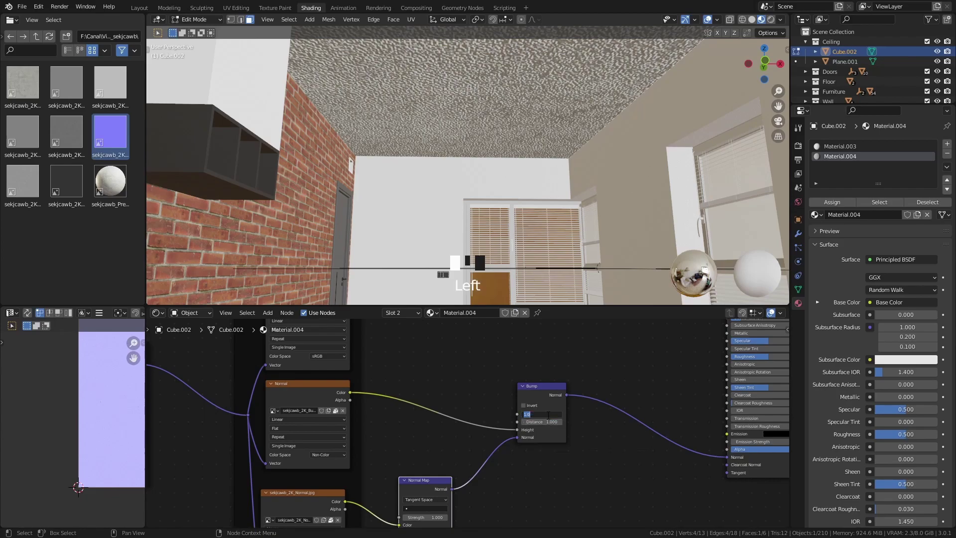
pyautogui.write('0.1')
pyautogui.press('Return')
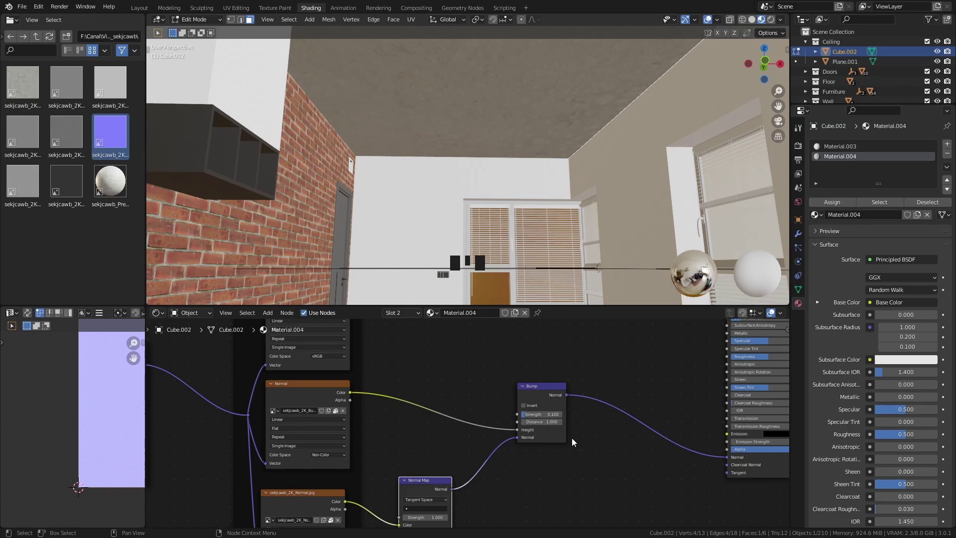
pyautogui.scroll(-6, 577, 426)
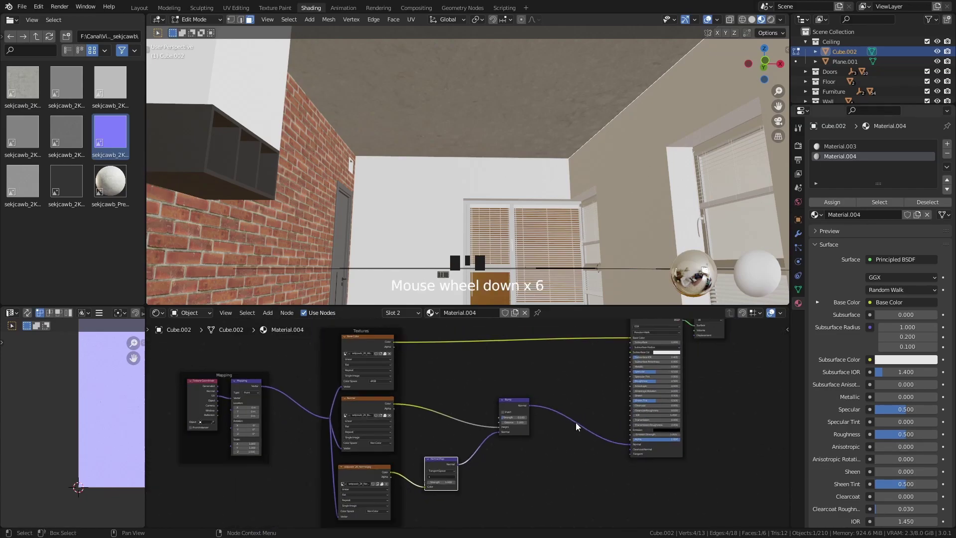
# Set the Mapping node's X and Y scale to 15 for the ceiling concrete.
pyautogui.moveTo(575, 422); pyautogui.dragTo(554, 427, button='middle')
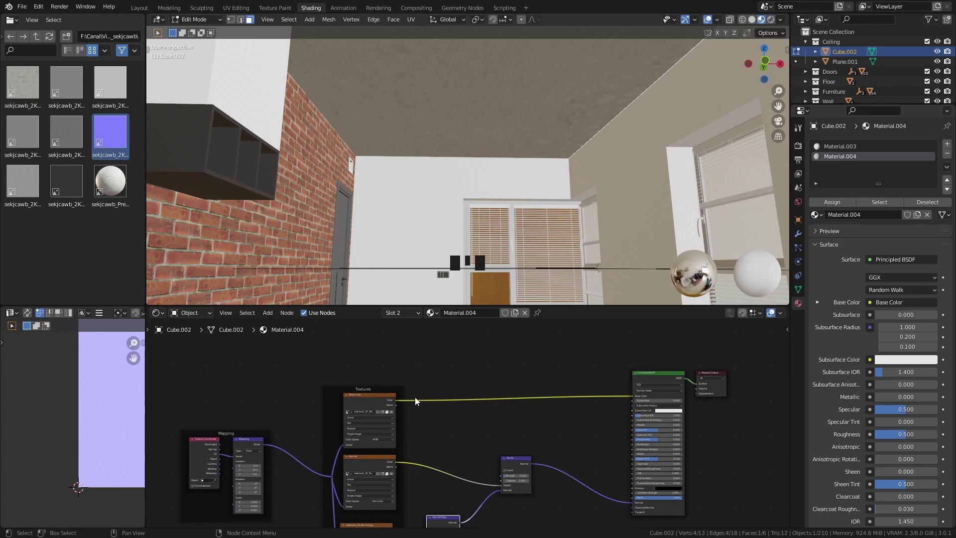
pyautogui.scroll(3, 520, 458)
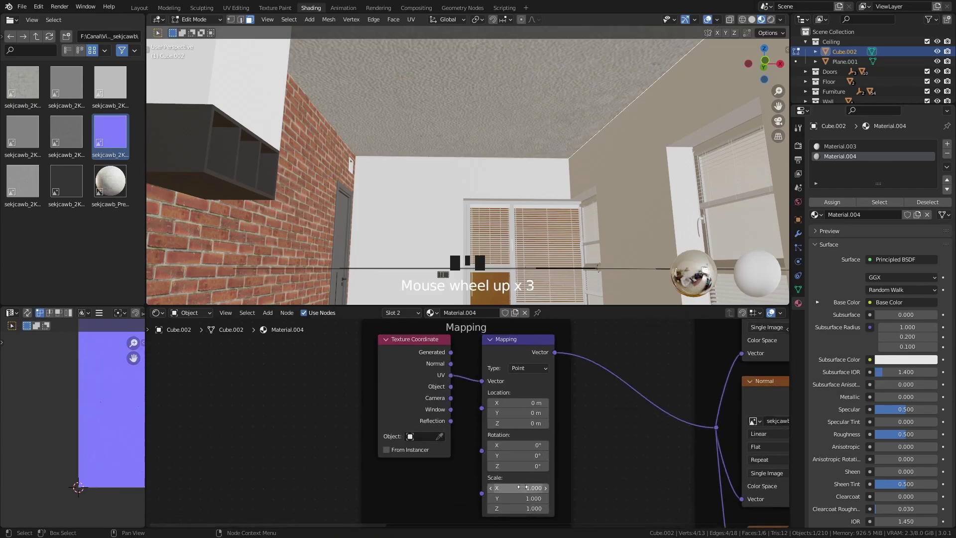
pyautogui.moveTo(572, 493); pyautogui.dragTo(566, 483, button='middle')
pyautogui.scroll(3, 546, 457)
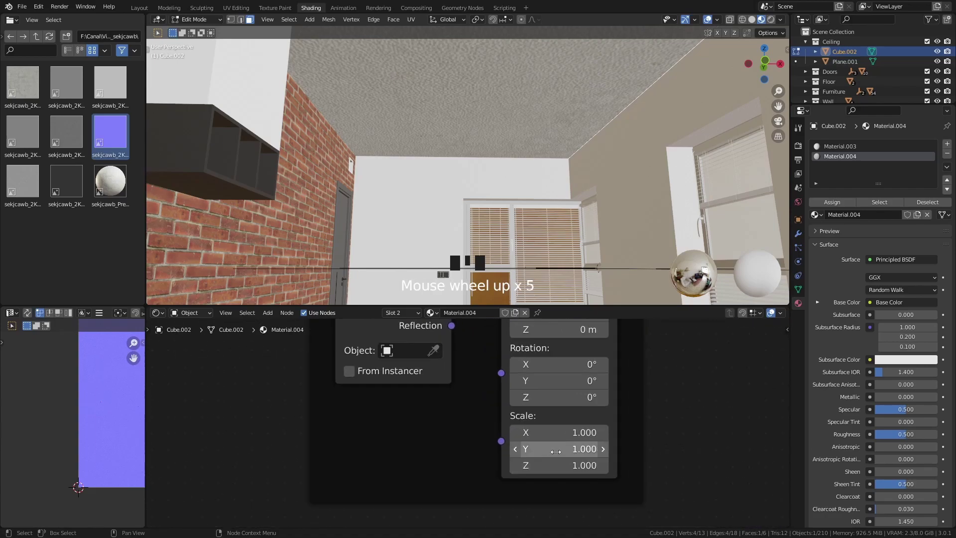
pyautogui.moveTo(548, 450)
pyautogui.mouseDown()
pyautogui.moveTo(553, 433)
pyautogui.moveTo(556, 452)
pyautogui.mouseUp()
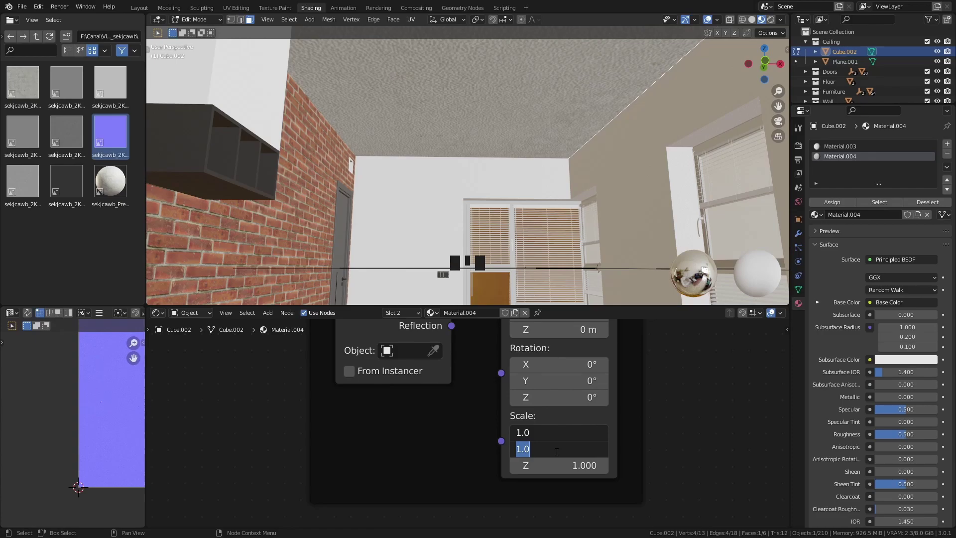
pyautogui.write('15')
pyautogui.press('Return')
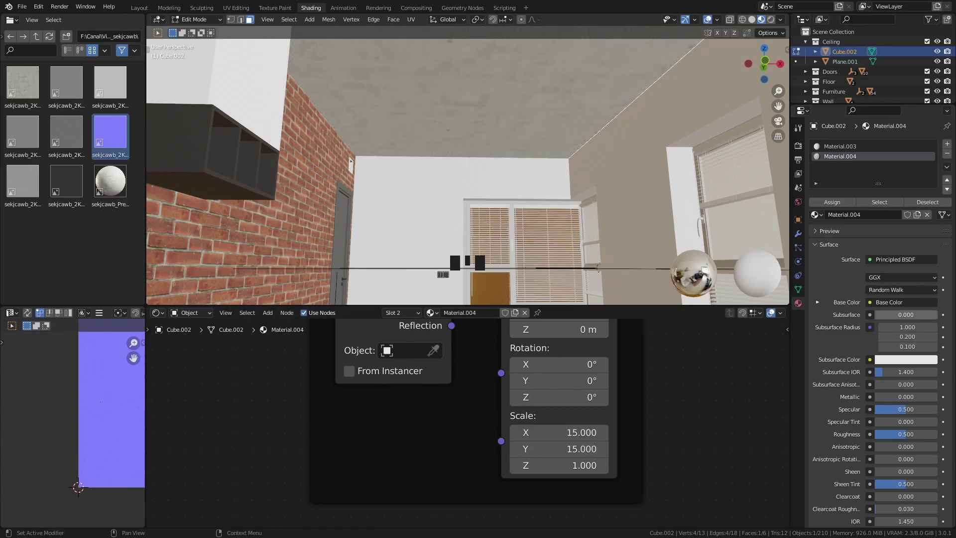
pyautogui.scroll(-6, 538, 399)
# Insert a Gamma node between the Base Color texture and the Principled BSDF, with Gamma set to 1.5.
pyautogui.moveTo(538, 399); pyautogui.dragTo(507, 426, button='middle')
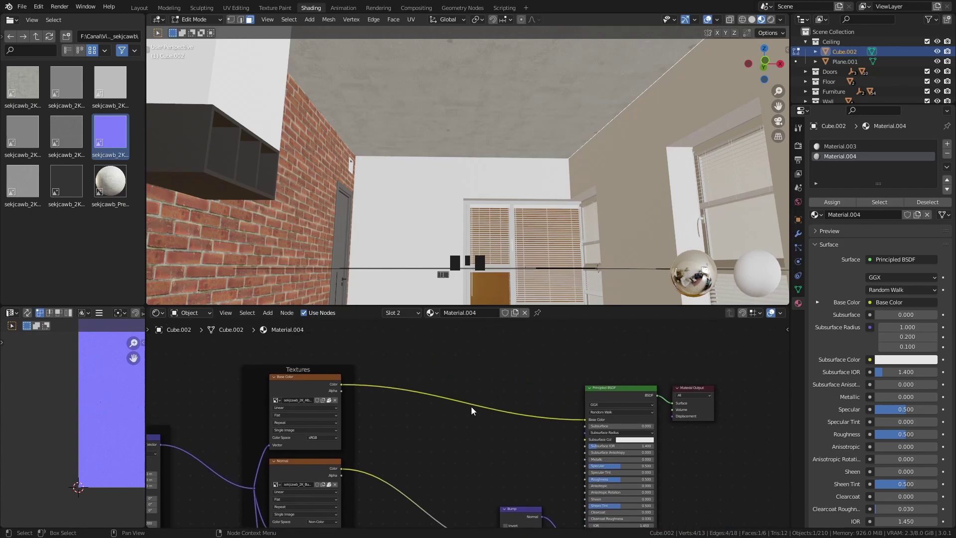
pyautogui.scroll(5, 472, 409)
pyautogui.moveTo(464, 402); pyautogui.dragTo(429, 418, button='middle')
pyautogui.hotkey('shift', 'a')
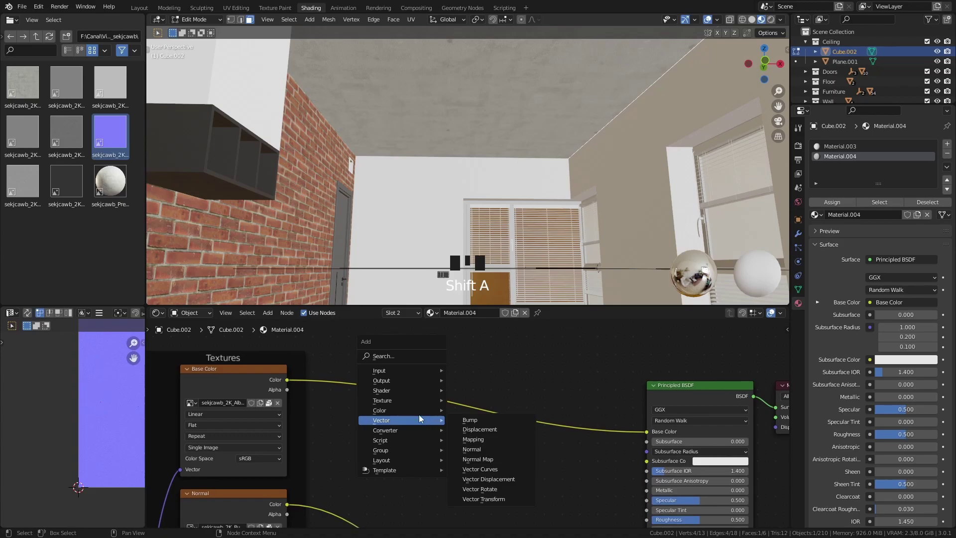
pyautogui.moveTo(412, 411)
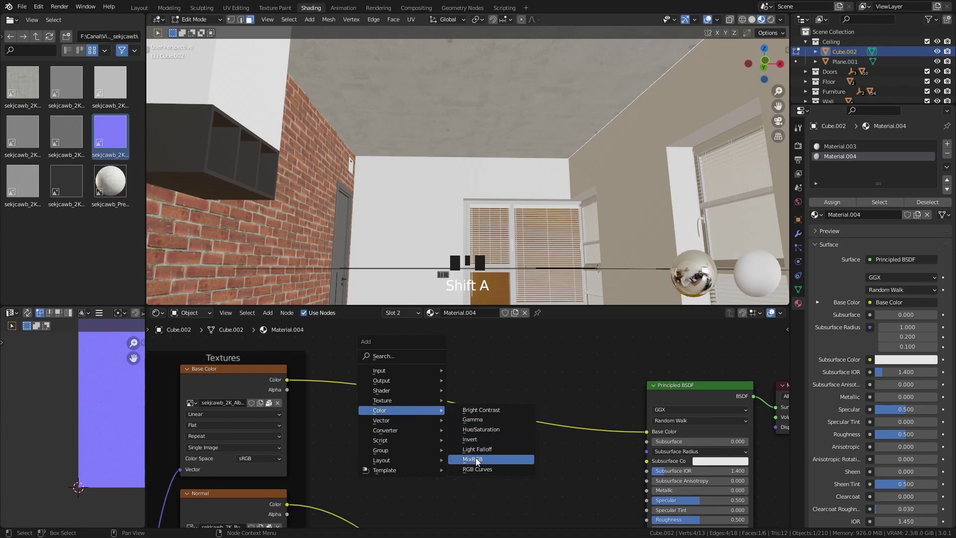
pyautogui.click(482, 421)
pyautogui.click(431, 417)
pyautogui.write('1.0')
pyautogui.press('BackSpace')
pyautogui.write('5')
pyautogui.press('Return')
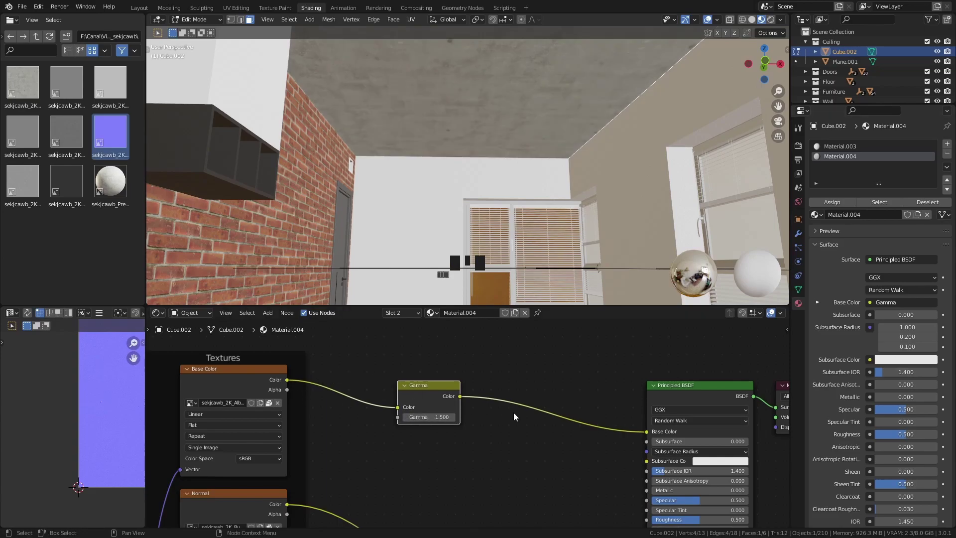
# Insert a Hue Saturation Value node after the Gamma node and set its Saturation to 0.5.
pyautogui.moveTo(514, 413); pyautogui.dragTo(494, 417, button='middle')
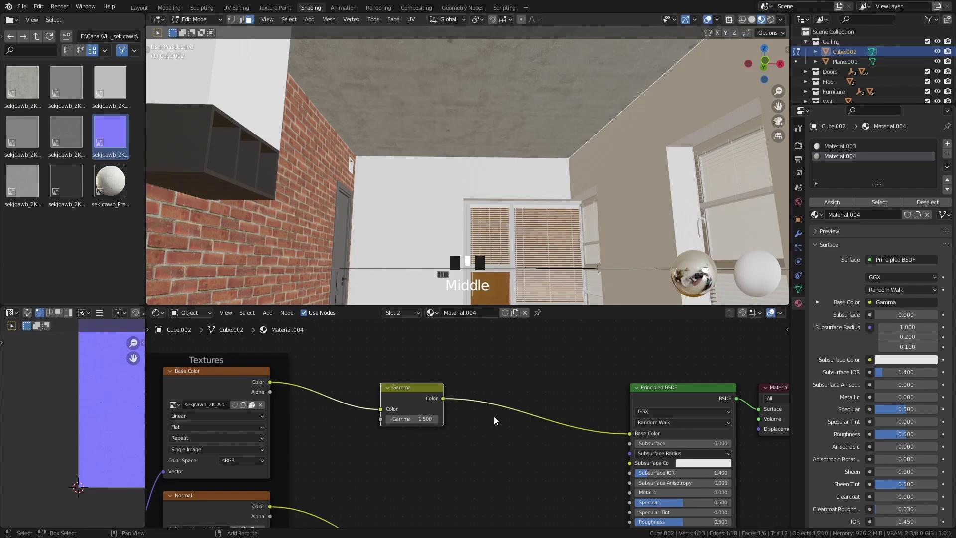
pyautogui.hotkey('shift', 'a')
pyautogui.moveTo(494, 416)
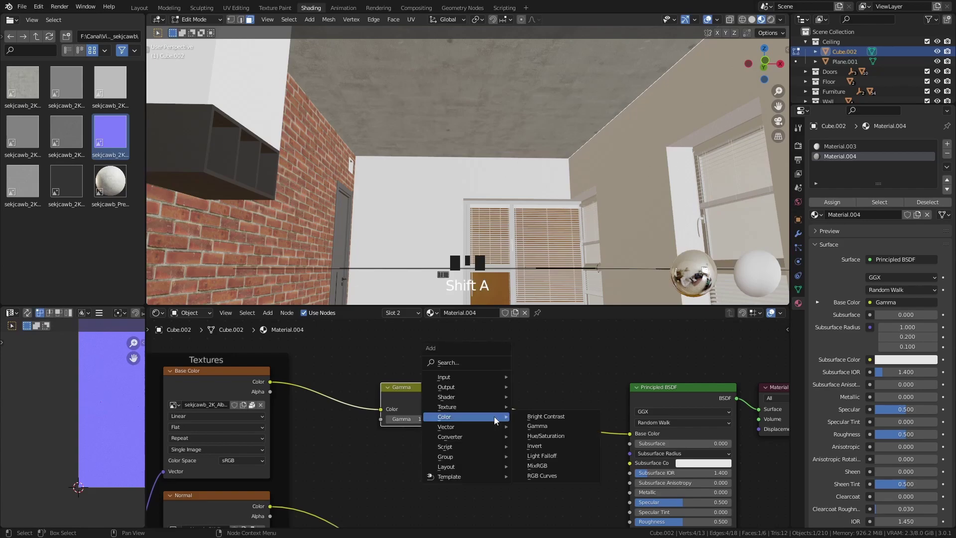
pyautogui.click(560, 435)
pyautogui.click(496, 379)
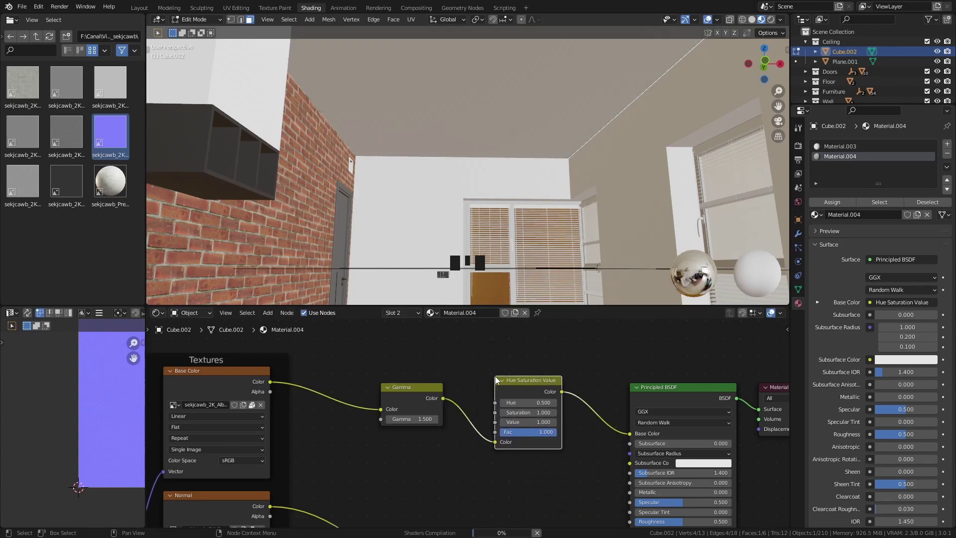
pyautogui.click(529, 410)
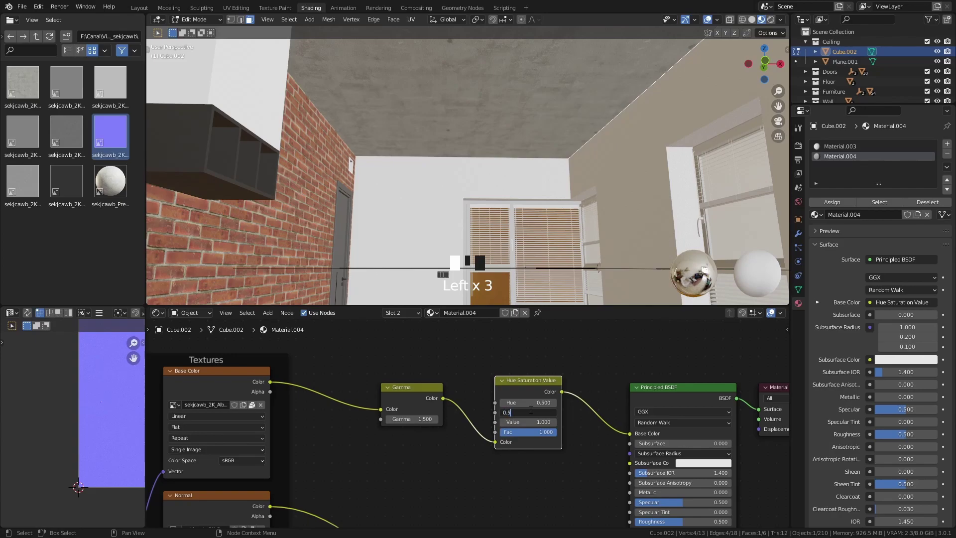
pyautogui.write('0.5')
pyautogui.press('Return')
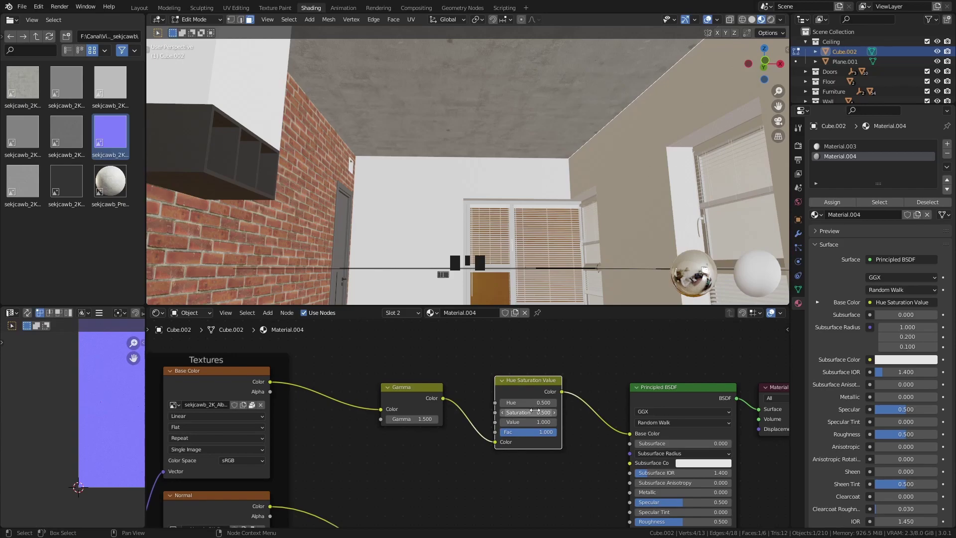
pyautogui.scroll(-7, 517, 441)
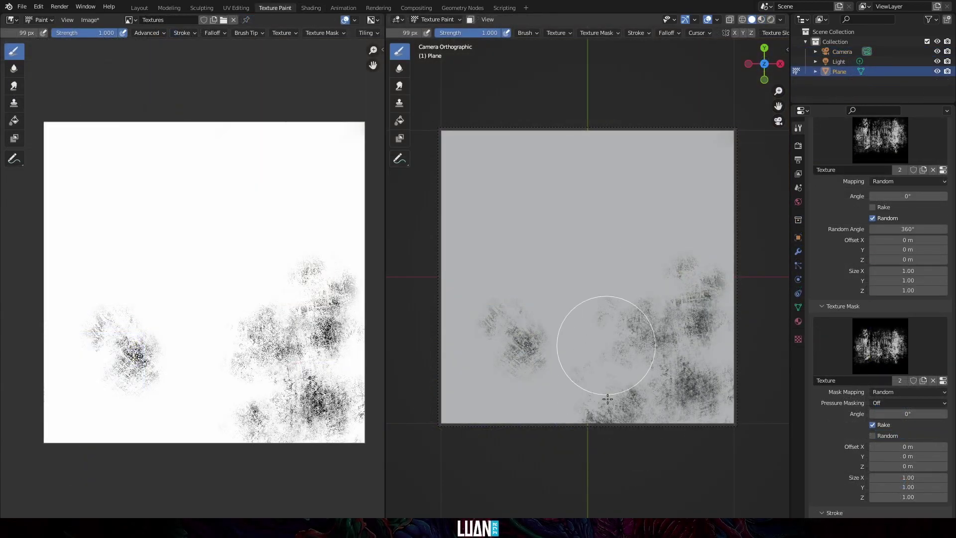
# Texture-paint dark grunge patches across the white plane, starting with a 99 px brush and reducing it to 12 px.
pyautogui.moveTo(607, 398)
pyautogui.mouseDown()
pyautogui.moveTo(641, 245)
pyautogui.moveTo(538, 273)
pyautogui.moveTo(445, 399)
pyautogui.moveTo(466, 275)
pyautogui.moveTo(604, 313)
pyautogui.moveTo(454, 252)
pyautogui.mouseUp()
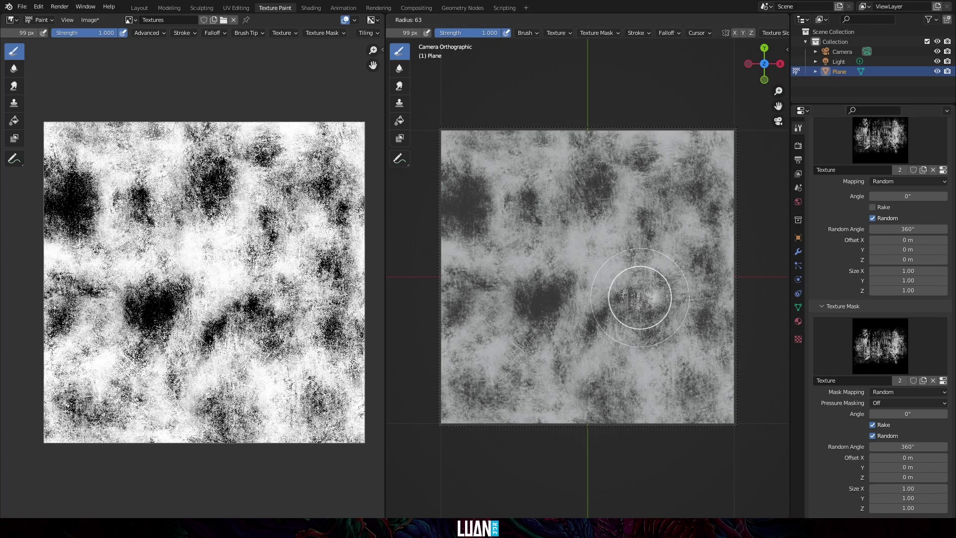
pyautogui.moveTo(640, 294)
pyautogui.mouseDown()
pyautogui.moveTo(601, 253)
pyautogui.moveTo(512, 271)
pyautogui.moveTo(725, 181)
pyautogui.moveTo(461, 343)
pyautogui.mouseUp()
pyautogui.moveTo(460, 343); pyautogui.dragTo(552, 393)
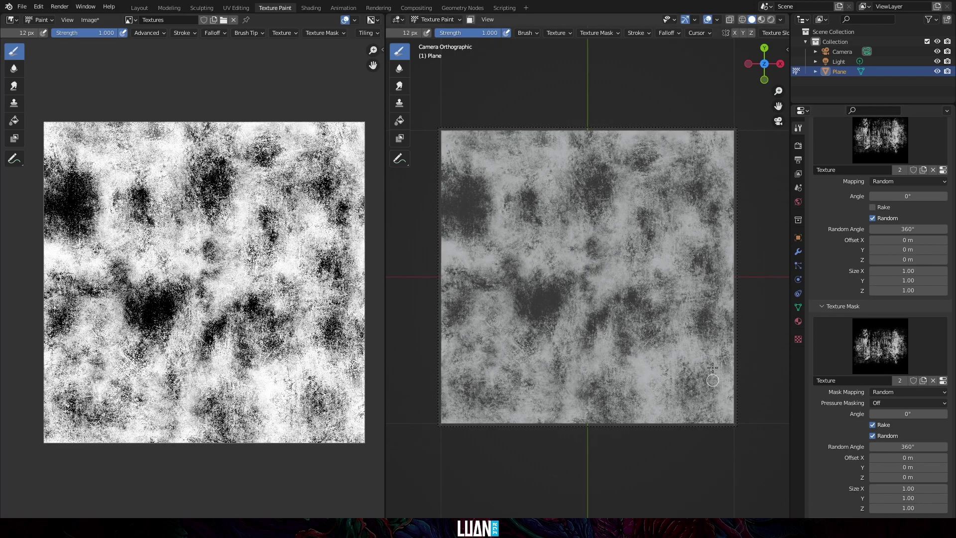
pyautogui.moveTo(712, 369)
pyautogui.mouseDown()
pyautogui.moveTo(557, 167)
pyautogui.moveTo(445, 279)
pyautogui.moveTo(640, 309)
pyautogui.moveTo(590, 369)
pyautogui.moveTo(533, 359)
pyautogui.moveTo(508, 329)
pyautogui.moveTo(617, 371)
pyautogui.mouseUp()
pyautogui.moveTo(954, 351); pyautogui.dragTo(954, 199)
pyautogui.click(682, 264)
pyautogui.click(586, 237)
pyautogui.click(464, 207)
pyautogui.click(488, 374)
pyautogui.click(544, 296)
pyautogui.click(546, 343)
pyautogui.click(654, 400)
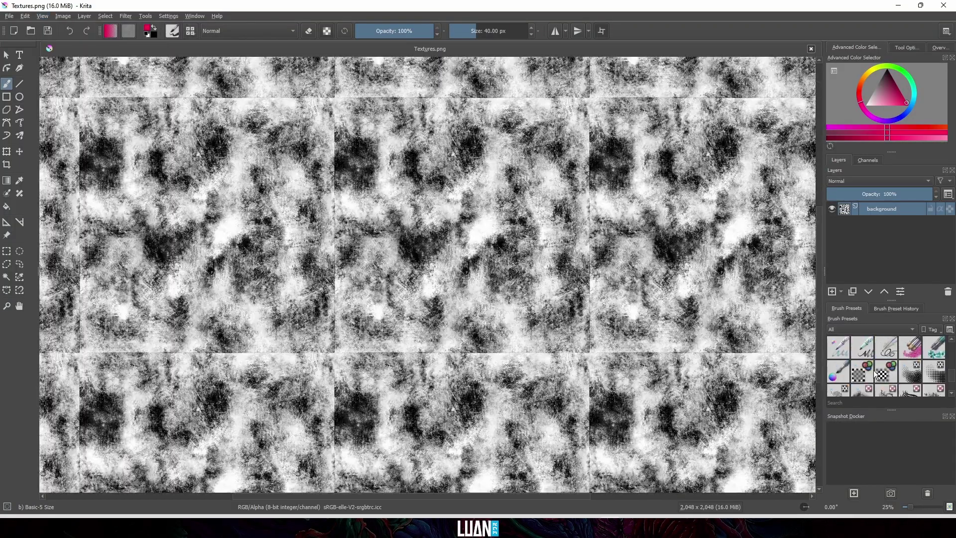
# In Krita, use the Clone Tool brush preset to blend away the horizontal and vertical tile seams in Textures.png.
pyautogui.scroll(-3, 877, 370)
pyautogui.click(838, 412)
pyautogui.moveTo(581, 185)
pyautogui.mouseDown()
pyautogui.moveTo(537, 98)
pyautogui.moveTo(390, 98)
pyautogui.mouseUp()
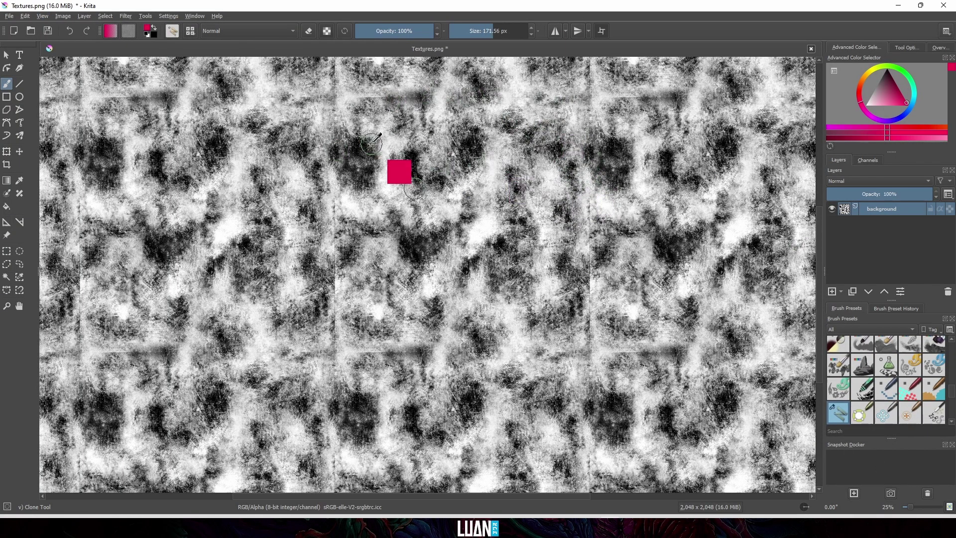
pyautogui.keyDown('ctrl'); pyautogui.click(380, 310); pyautogui.keyUp('ctrl')
pyautogui.moveTo(337, 283); pyautogui.dragTo(341, 347)
pyautogui.keyDown('ctrl'); pyautogui.click(438, 306); pyautogui.keyUp('ctrl')
pyautogui.moveTo(411, 349); pyautogui.dragTo(380, 355)
pyautogui.moveTo(525, 161); pyautogui.dragTo(525, 186)
pyautogui.keyDown('ctrl'); pyautogui.click(447, 344); pyautogui.keyUp('ctrl')
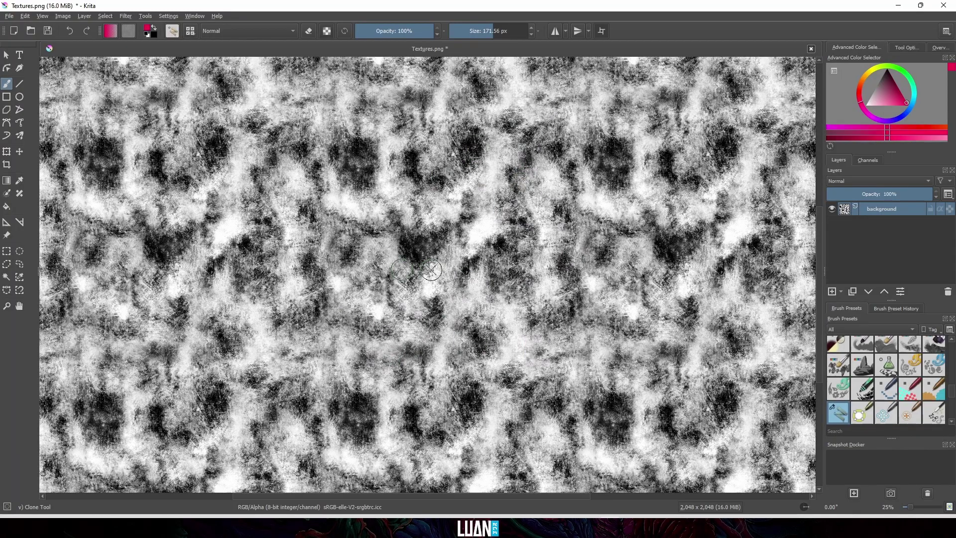
# Clone neighbouring grunge over the remaining seam marks in Textures.png at 100% zoom.
pyautogui.keyDown('ctrl'); pyautogui.scroll(4, 418, 343); pyautogui.keyUp('ctrl')
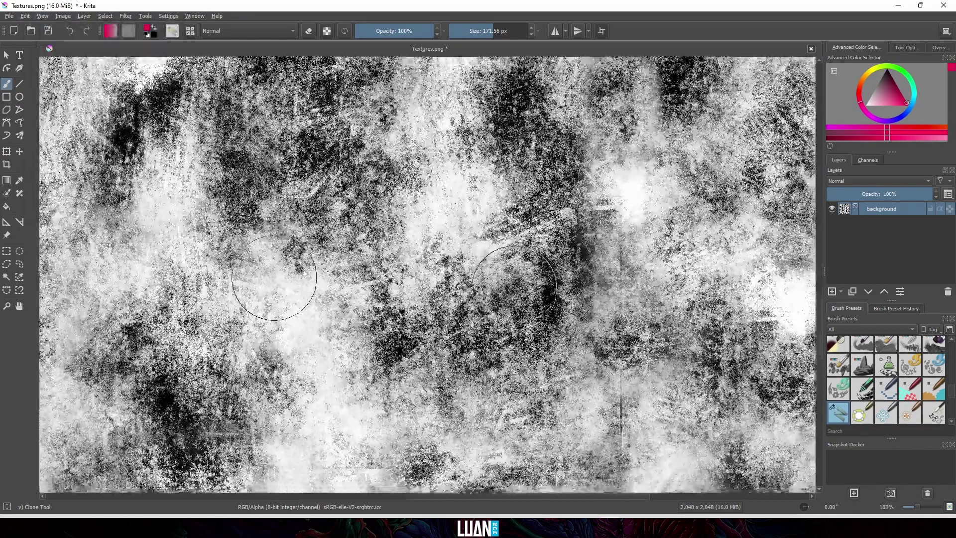
pyautogui.moveTo(617, 206); pyautogui.dragTo(628, 275)
pyautogui.moveTo(285, 457)
pyautogui.mouseDown(button='middle')
pyautogui.moveTo(635, 273)
pyautogui.moveTo(797, 328)
pyautogui.mouseUp(button='middle')
pyautogui.keyDown('ctrl'); pyautogui.click(369, 200); pyautogui.keyUp('ctrl')
pyautogui.moveTo(421, 334); pyautogui.dragTo(361, 335)
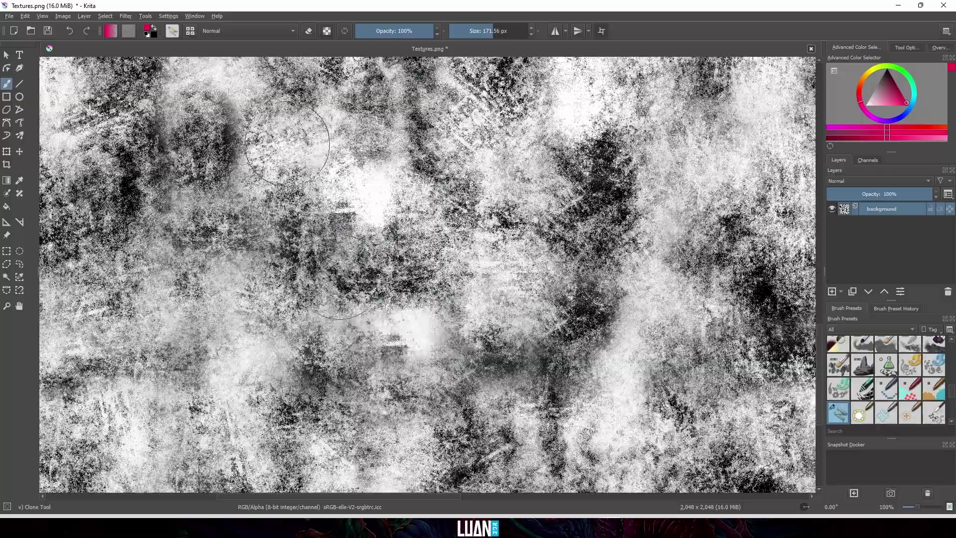
pyautogui.click(42, 16)
pyautogui.click(84, 79)
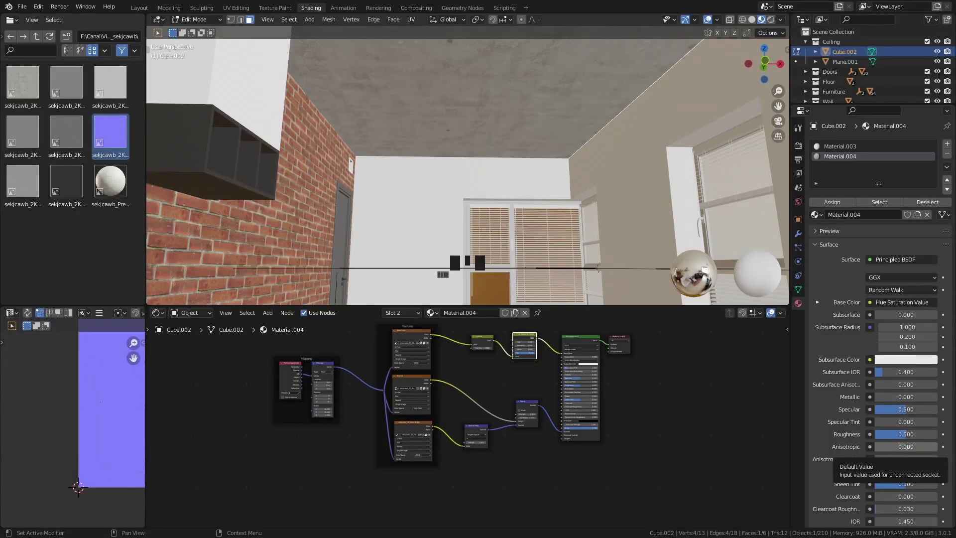
# Add Textures.png as an image texture inside Material.004's Textures frame and feed its Vector from the Mapping node.
pyautogui.click(36, 39)
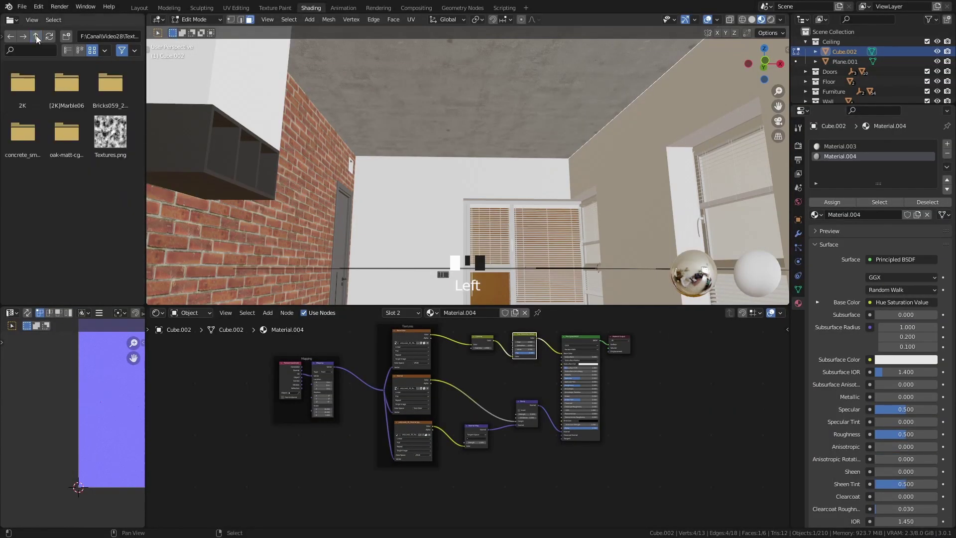
pyautogui.moveTo(106, 138); pyautogui.dragTo(414, 453)
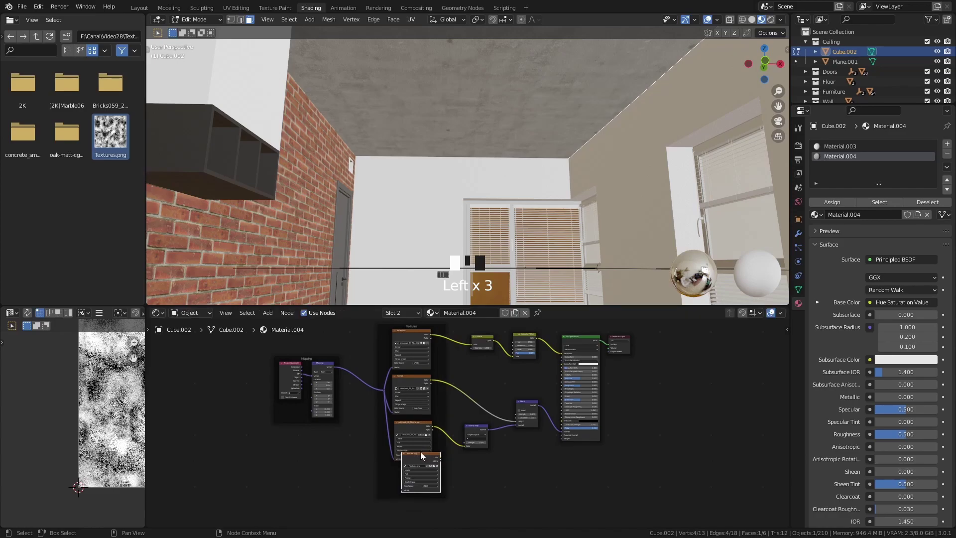
pyautogui.click(413, 469)
pyautogui.moveTo(383, 392); pyautogui.dragTo(395, 506)
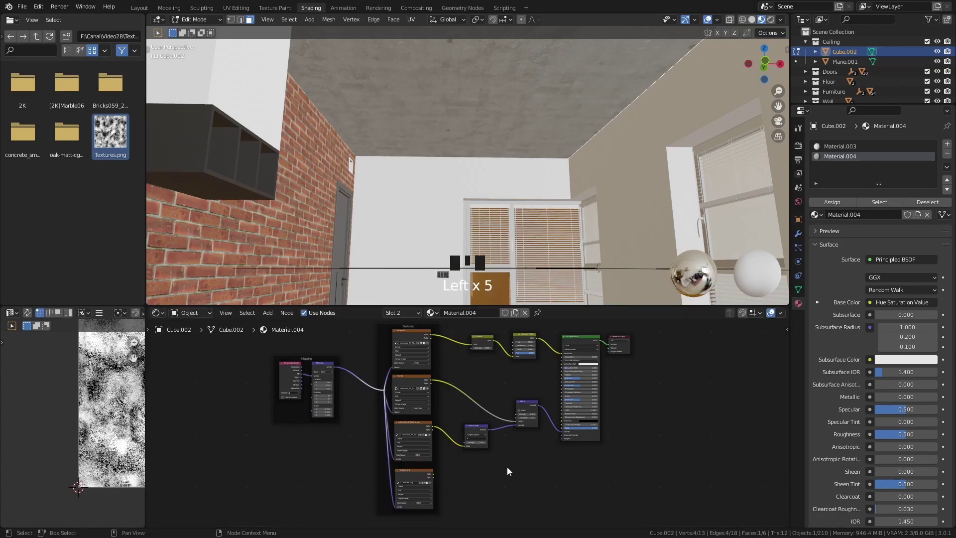
pyautogui.scroll(7, 467, 478)
pyautogui.moveTo(427, 468); pyautogui.dragTo(433, 408, button='middle')
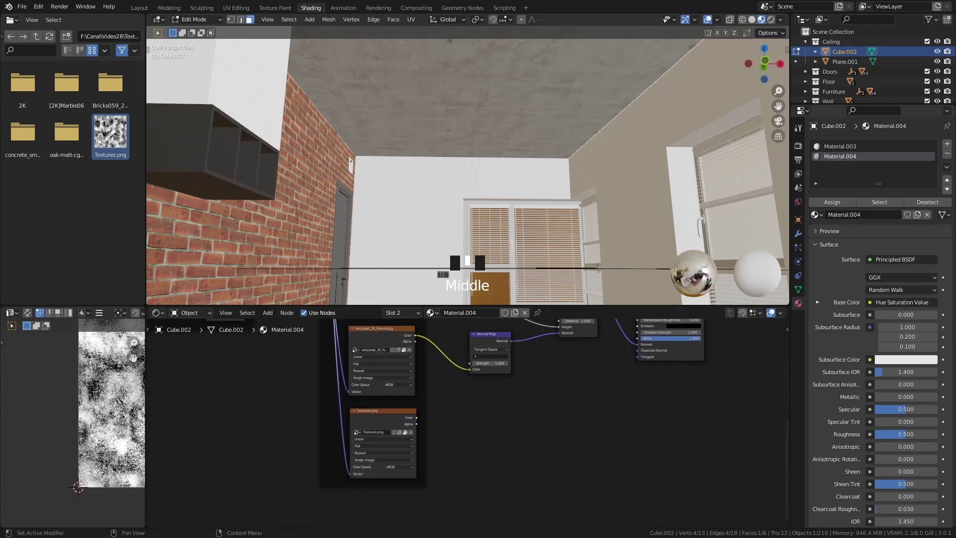
# Add a ColorRamp node, link the Textures.png Color to its Fac, and connect its Color to the Principled BSDF Roughness.
pyautogui.moveTo(547, 394); pyautogui.dragTo(529, 403, button='middle')
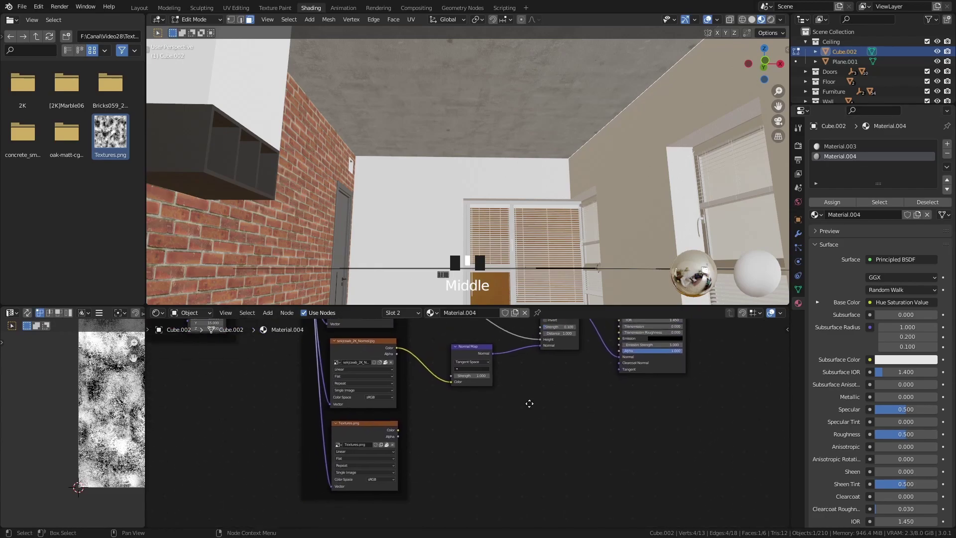
pyautogui.hotkey('shift', 'a')
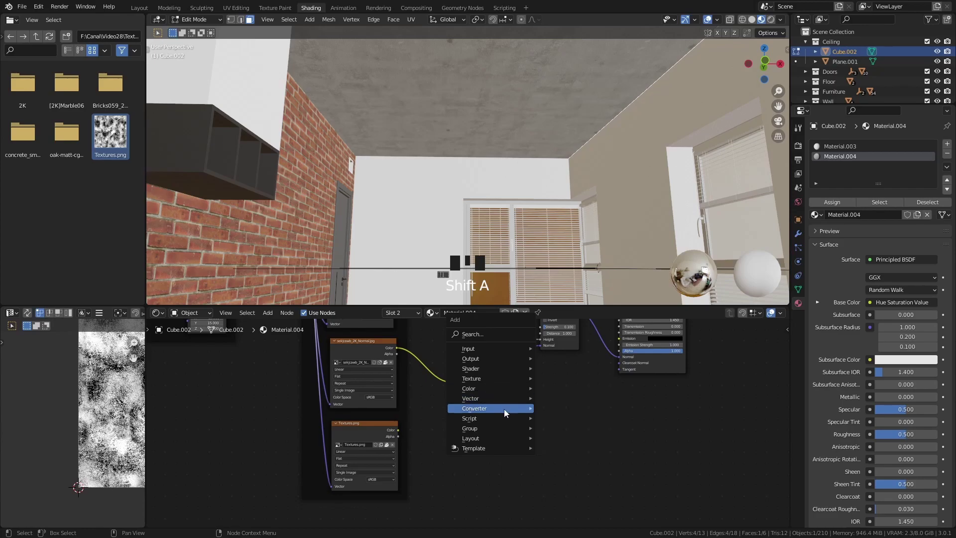
pyautogui.moveTo(504, 408)
pyautogui.click(572, 287)
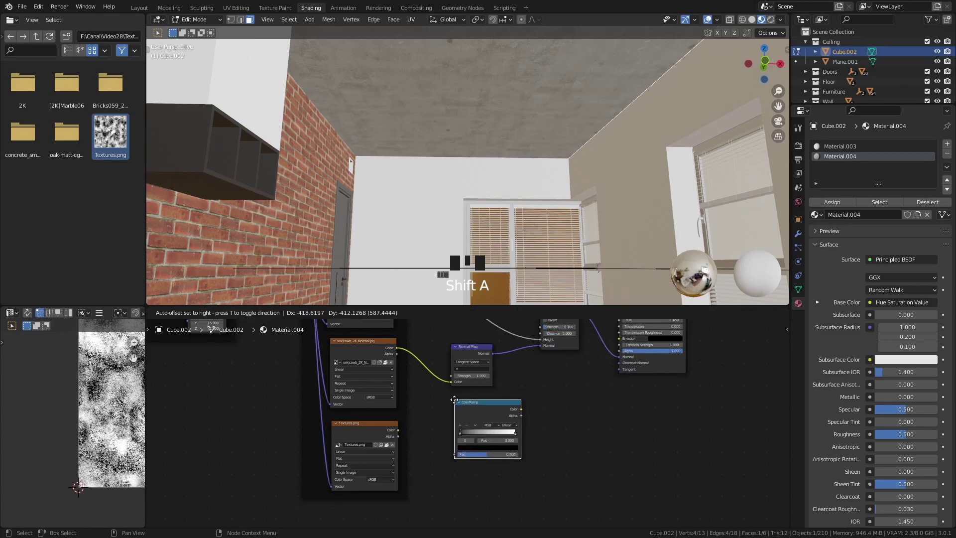
pyautogui.click(463, 400)
pyautogui.scroll(3, 417, 445)
pyautogui.scroll(3, 416, 445)
pyautogui.moveTo(356, 434); pyautogui.dragTo(447, 473)
pyautogui.scroll(-7, 527, 414)
pyautogui.moveTo(527, 414); pyautogui.dragTo(471, 482, button='middle')
pyautogui.moveTo(457, 488); pyautogui.dragTo(545, 365)
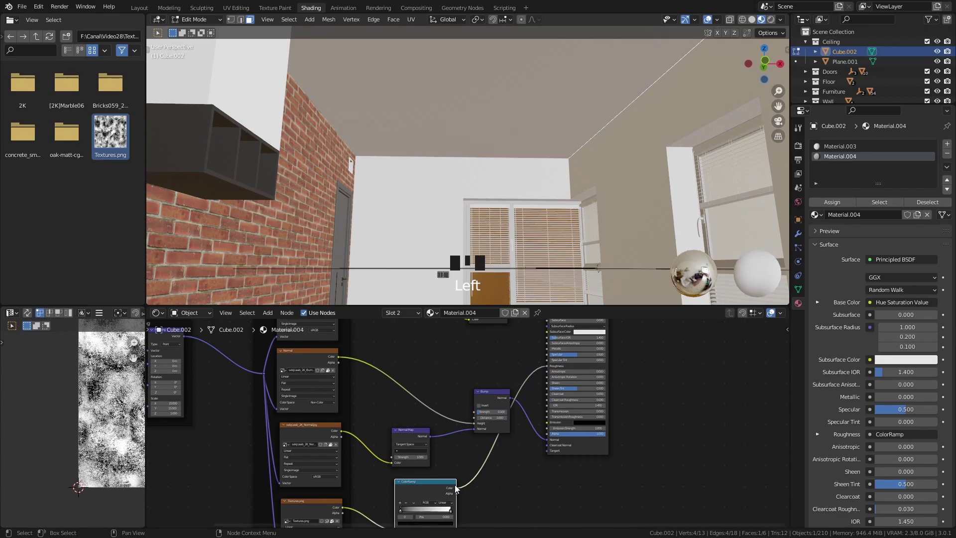
# Tighten the ColorRamp by moving the white stop to position 0.818 and the black stop to 0.182.
pyautogui.scroll(12, 454, 484)
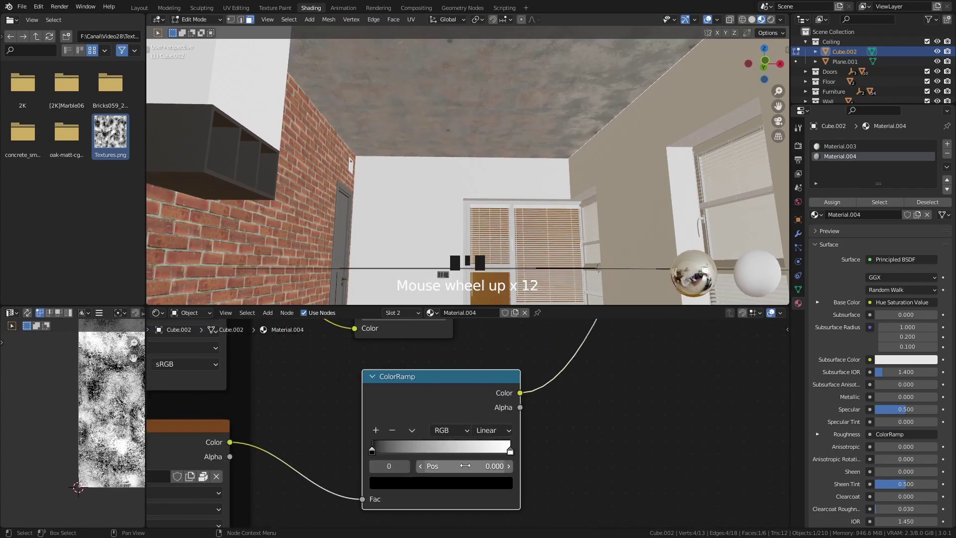
pyautogui.moveTo(510, 454); pyautogui.dragTo(483, 456)
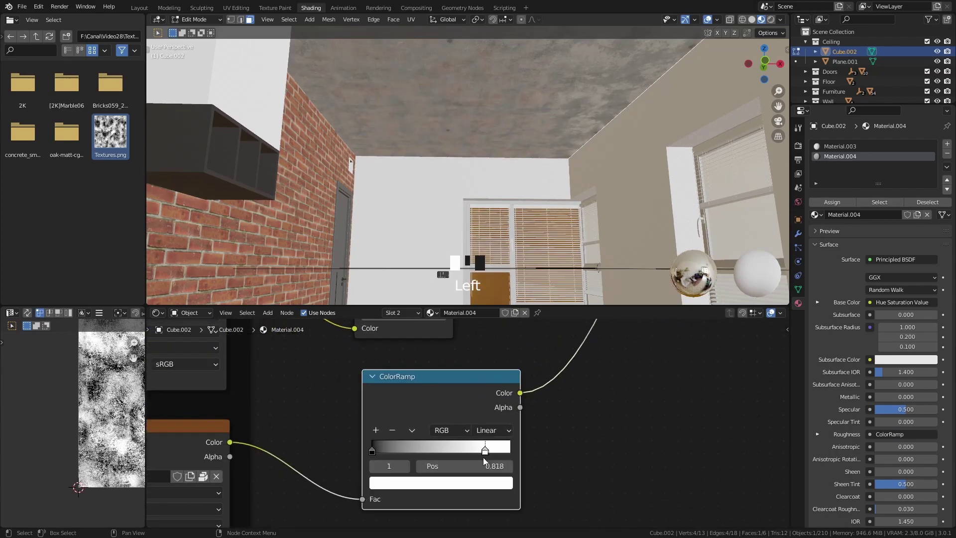
pyautogui.click(371, 451)
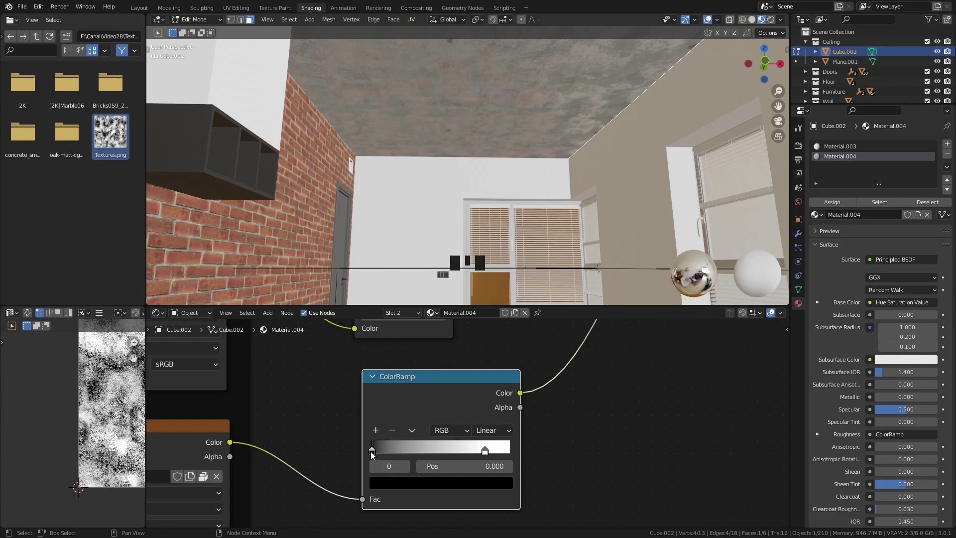
pyautogui.moveTo(371, 450); pyautogui.dragTo(396, 451)
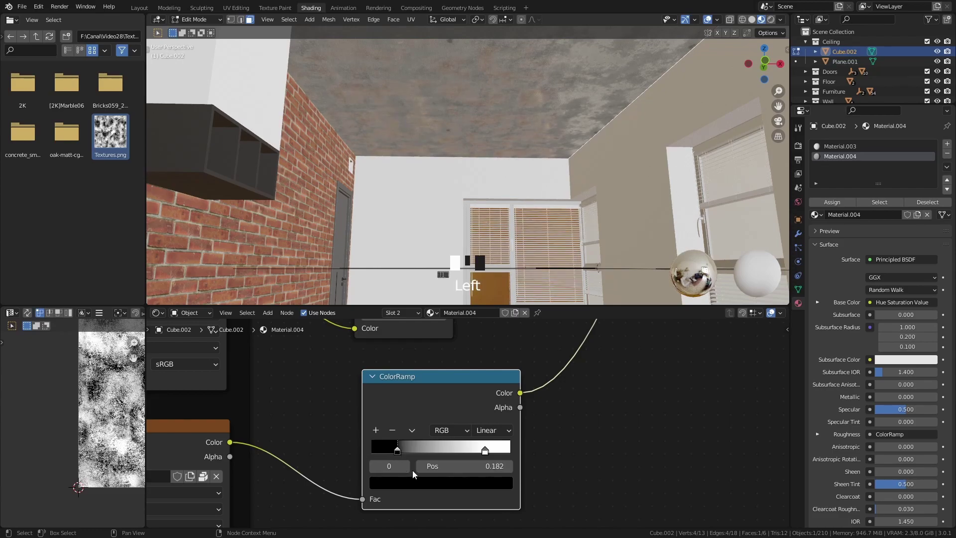
# Soften the ColorRamp extremes by setting the black stop's value to 0.004 and the white stop's value to 0.879.
pyautogui.click(426, 481)
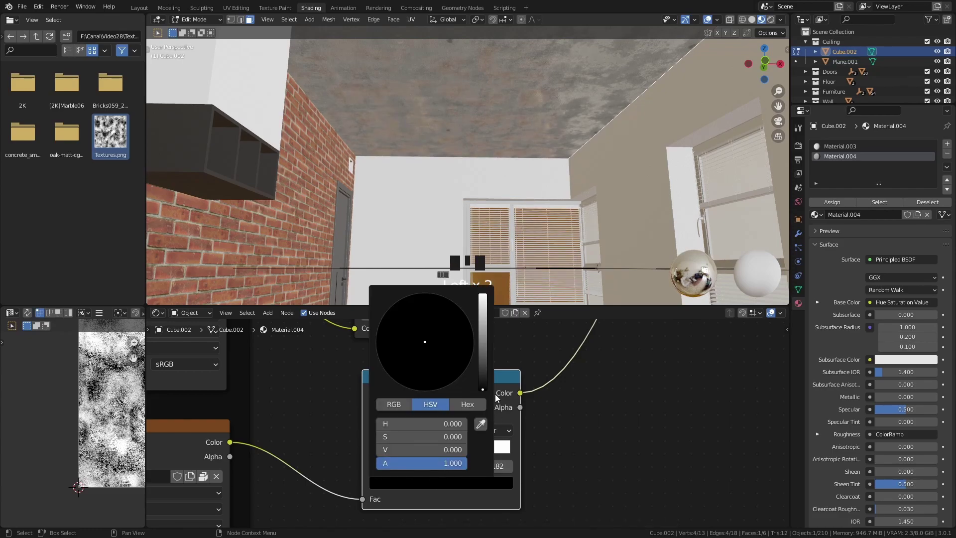
pyautogui.click(483, 386)
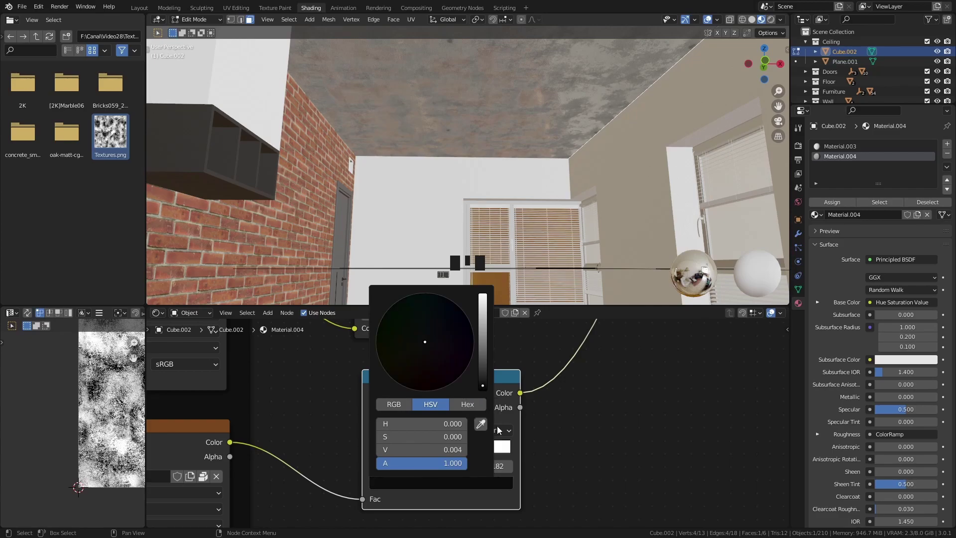
pyautogui.click(484, 450)
pyautogui.click(487, 483)
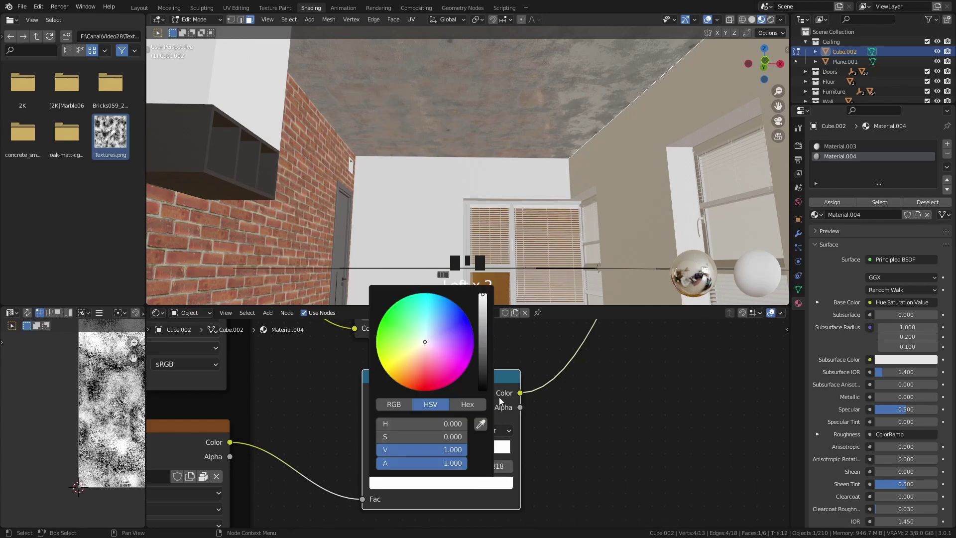
pyautogui.click(483, 299)
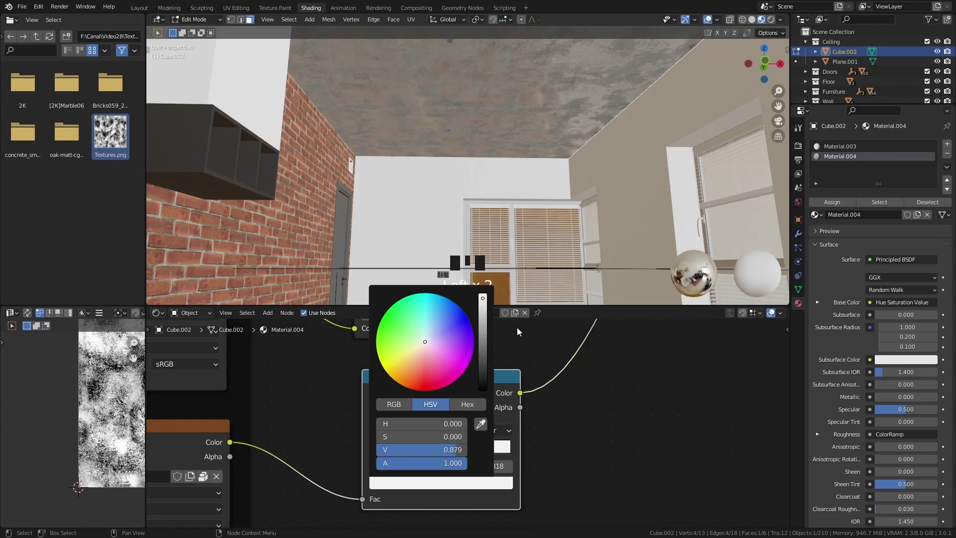
# Add a Math node beside the ColorRamp and set its operation to Power.
pyautogui.scroll(-6, 530, 402)
pyautogui.moveTo(616, 412); pyautogui.dragTo(530, 402, button='middle')
pyautogui.hotkey('shift', 'a')
pyautogui.moveTo(530, 402)
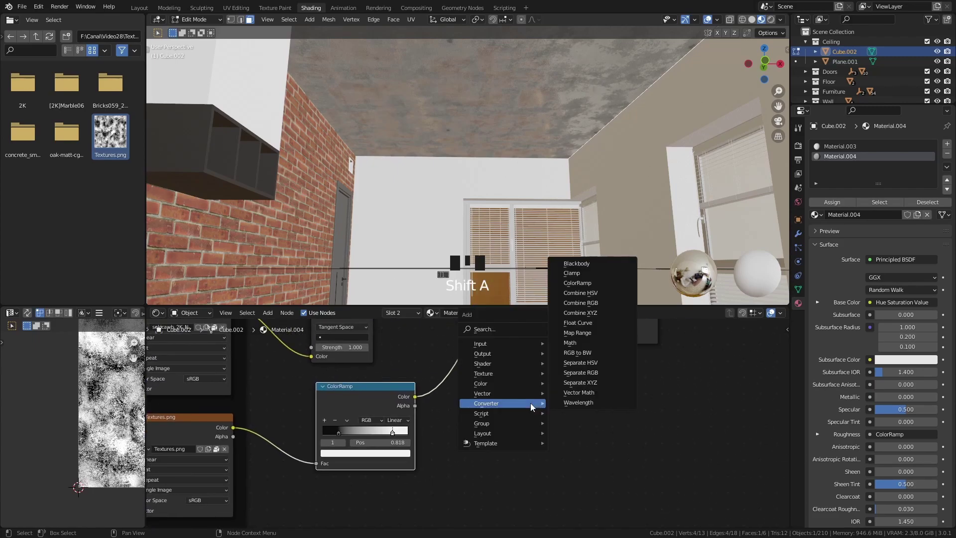
pyautogui.click(570, 343)
pyautogui.click(498, 398)
pyautogui.click(500, 401)
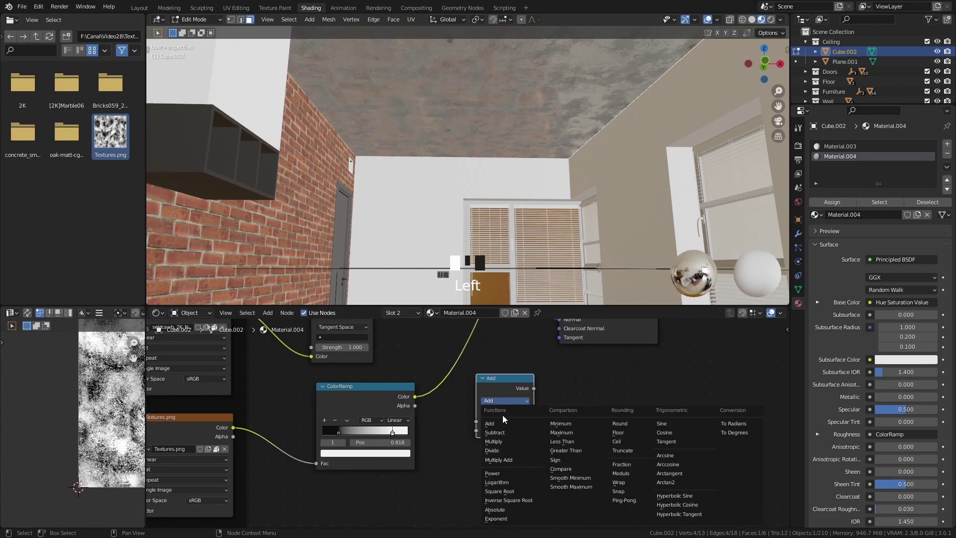
pyautogui.click(497, 473)
# Set the Power node's exponent to 1 and insert it between the ColorRamp and the Principled BSDF Roughness.
pyautogui.click(504, 430)
pyautogui.write('1')
pyautogui.press('Return')
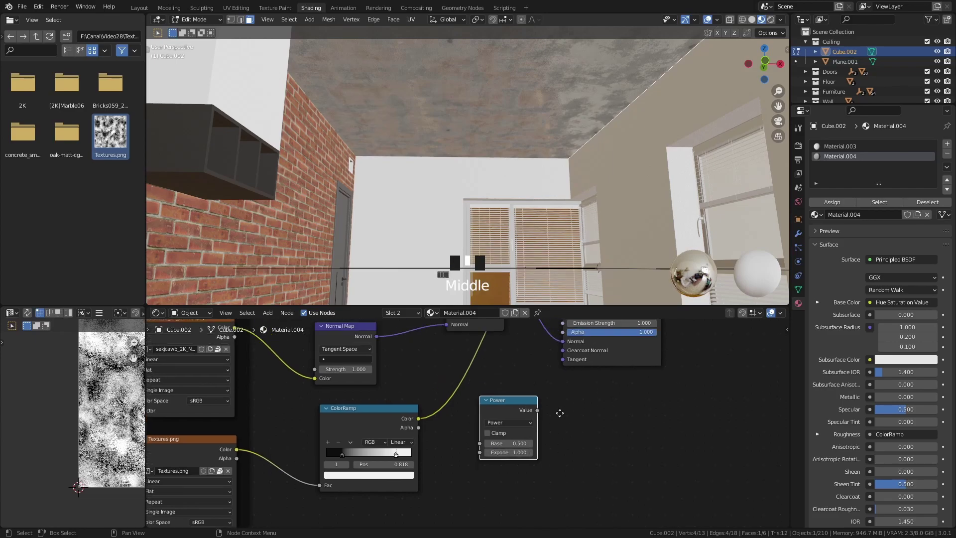
pyautogui.moveTo(557, 398); pyautogui.dragTo(573, 478, button='middle')
pyautogui.moveTo(512, 468); pyautogui.dragTo(482, 429)
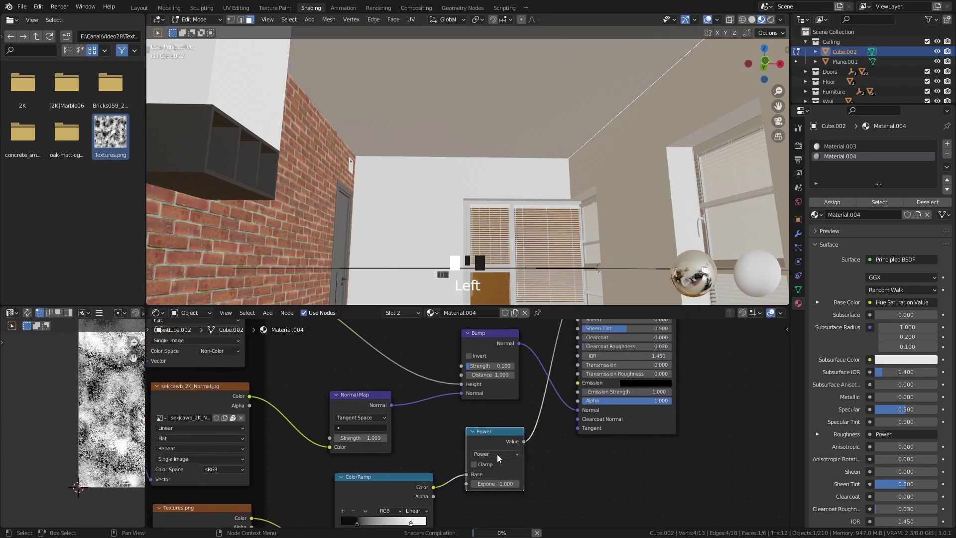
# Set the Textures.png image node's color space to Non-Color.
pyautogui.moveTo(392, 486); pyautogui.dragTo(442, 406, button='middle')
pyautogui.moveTo(353, 466); pyautogui.dragTo(437, 401, button='middle')
pyautogui.scroll(5, 339, 459)
pyautogui.click(320, 458)
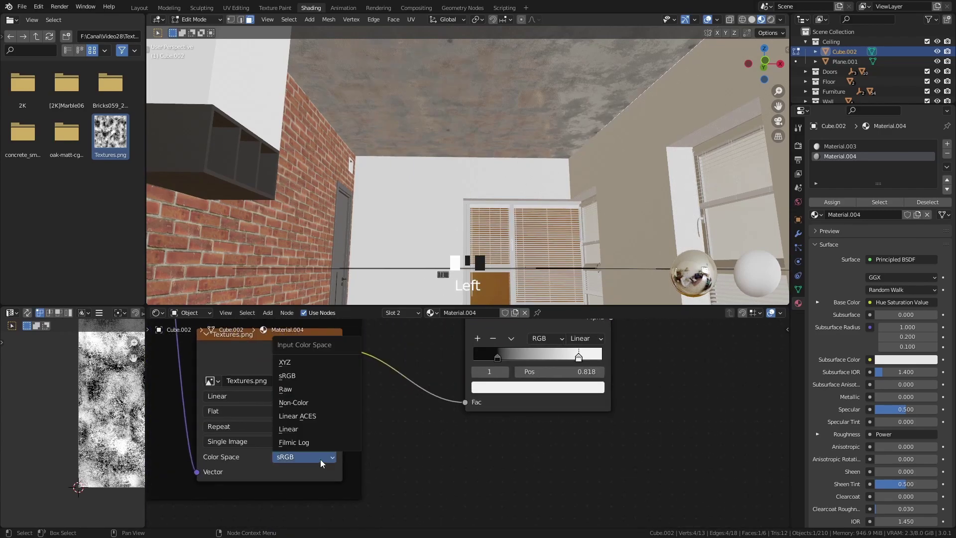
pyautogui.click(309, 404)
pyautogui.scroll(-5, 542, 409)
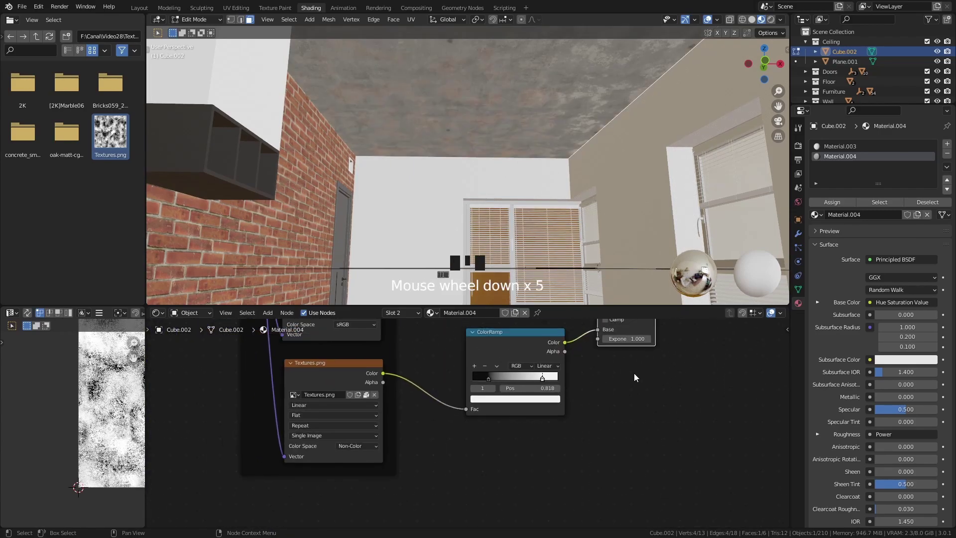
pyautogui.moveTo(620, 338); pyautogui.dragTo(562, 427, button='middle')
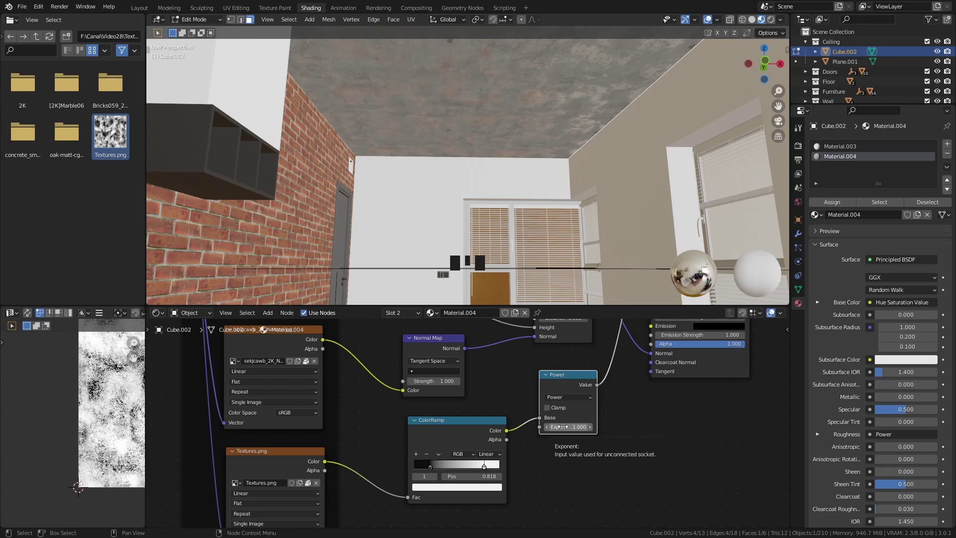
pyautogui.moveTo(560, 426)
pyautogui.mouseDown()
pyautogui.moveTo(622, 426)
pyautogui.moveTo(572, 427)
pyautogui.moveTo(592, 427)
pyautogui.moveTo(582, 426)
pyautogui.mouseUp()
pyautogui.press('Escape')
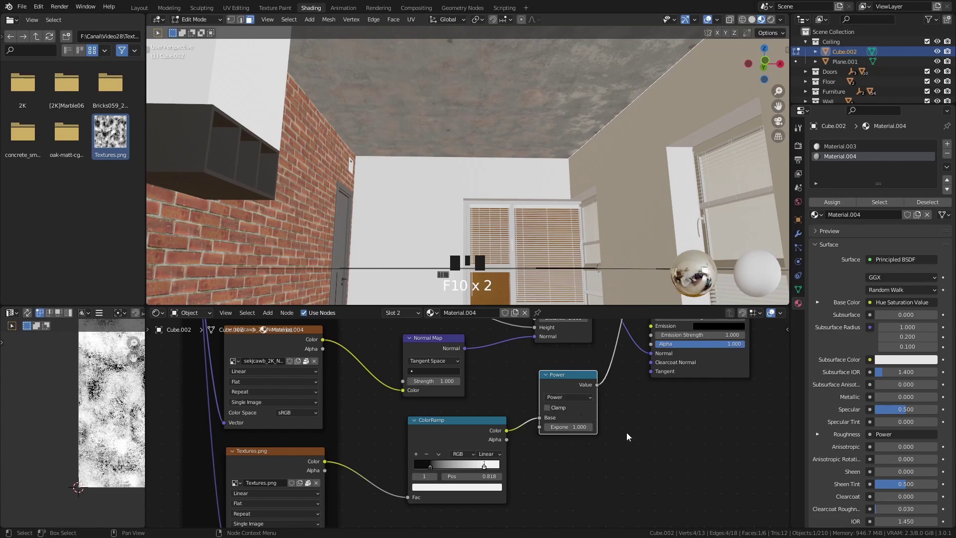
# Maximize the node editor and review the complete Material.004 node tree.
pyautogui.hotkey('ctrl', 'space')
pyautogui.scroll(-5, 535, 428)
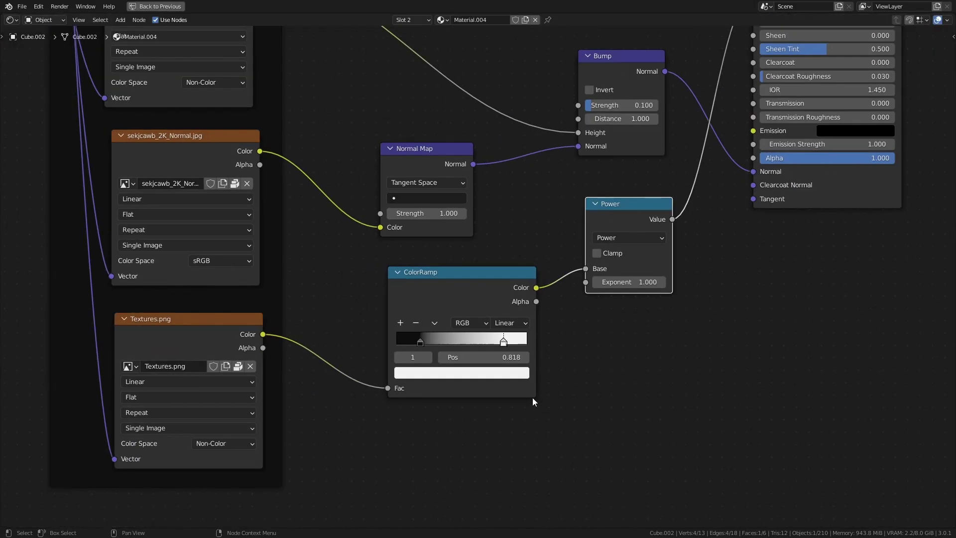
pyautogui.scroll(1, 576, 447)
pyautogui.moveTo(575, 448); pyautogui.dragTo(582, 438, button='middle')
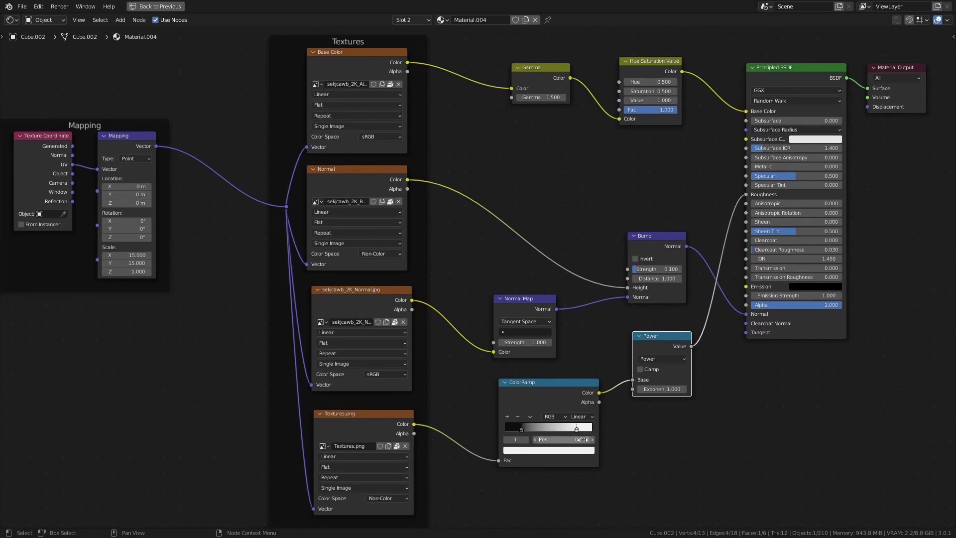